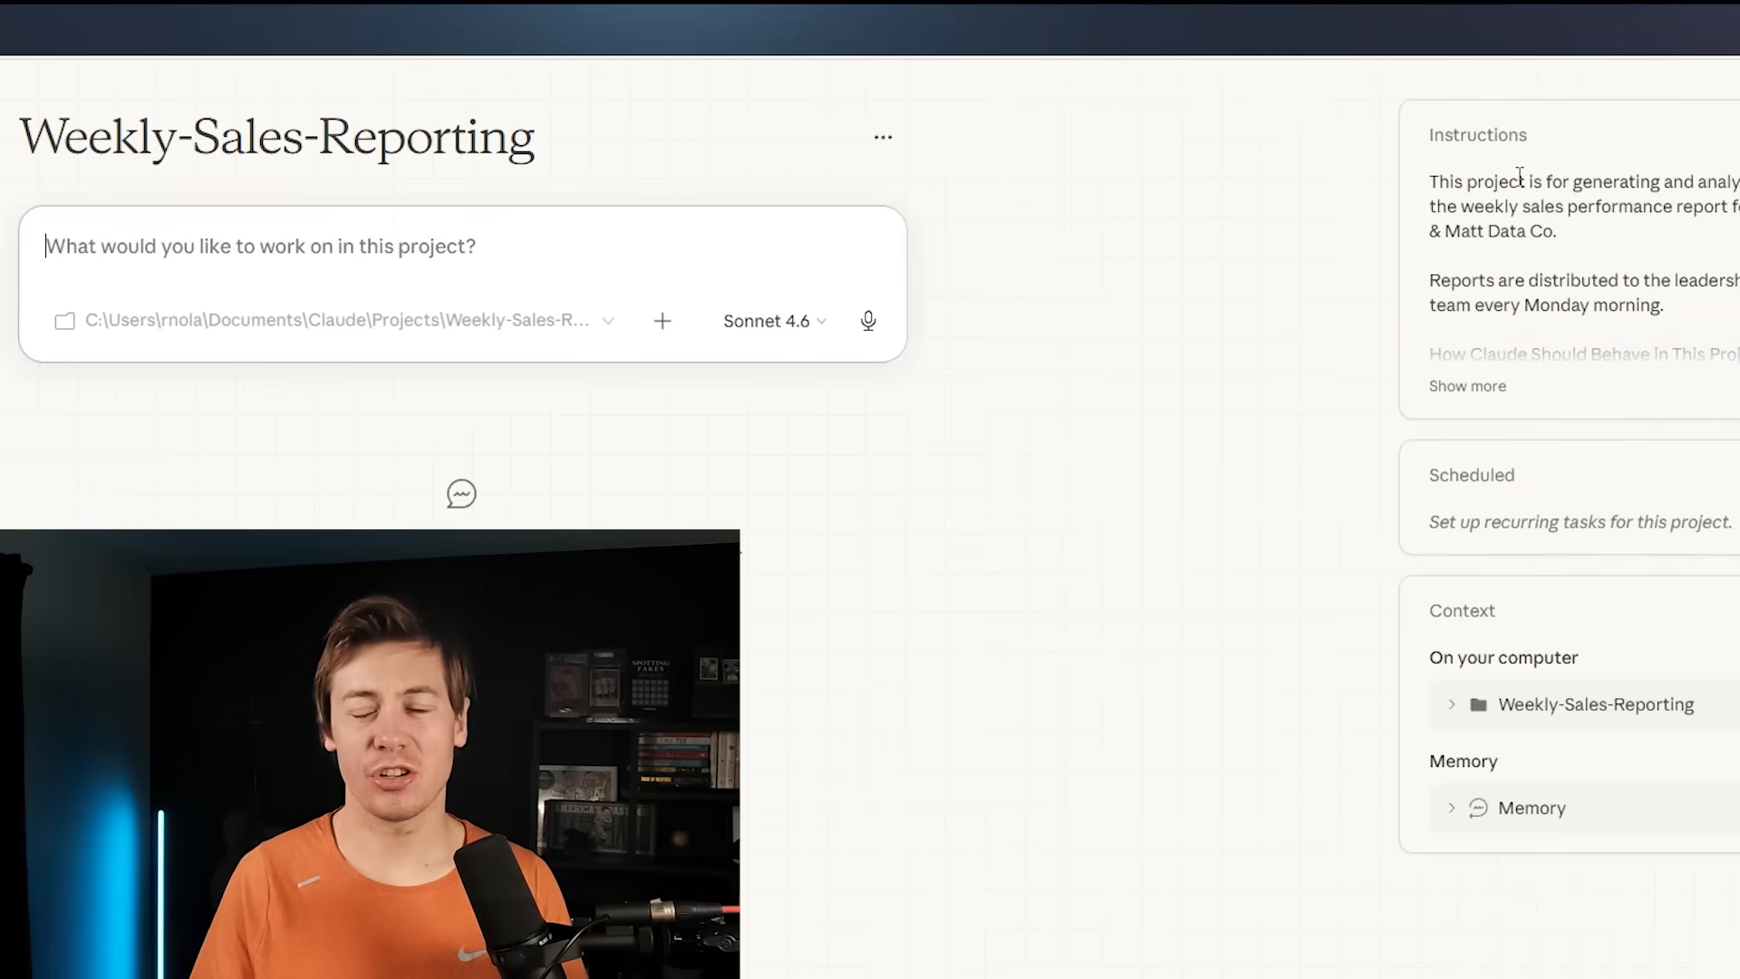
Expand the Weekly-Sales-Reporting project's instructions and read through them
left_click(1465, 387)
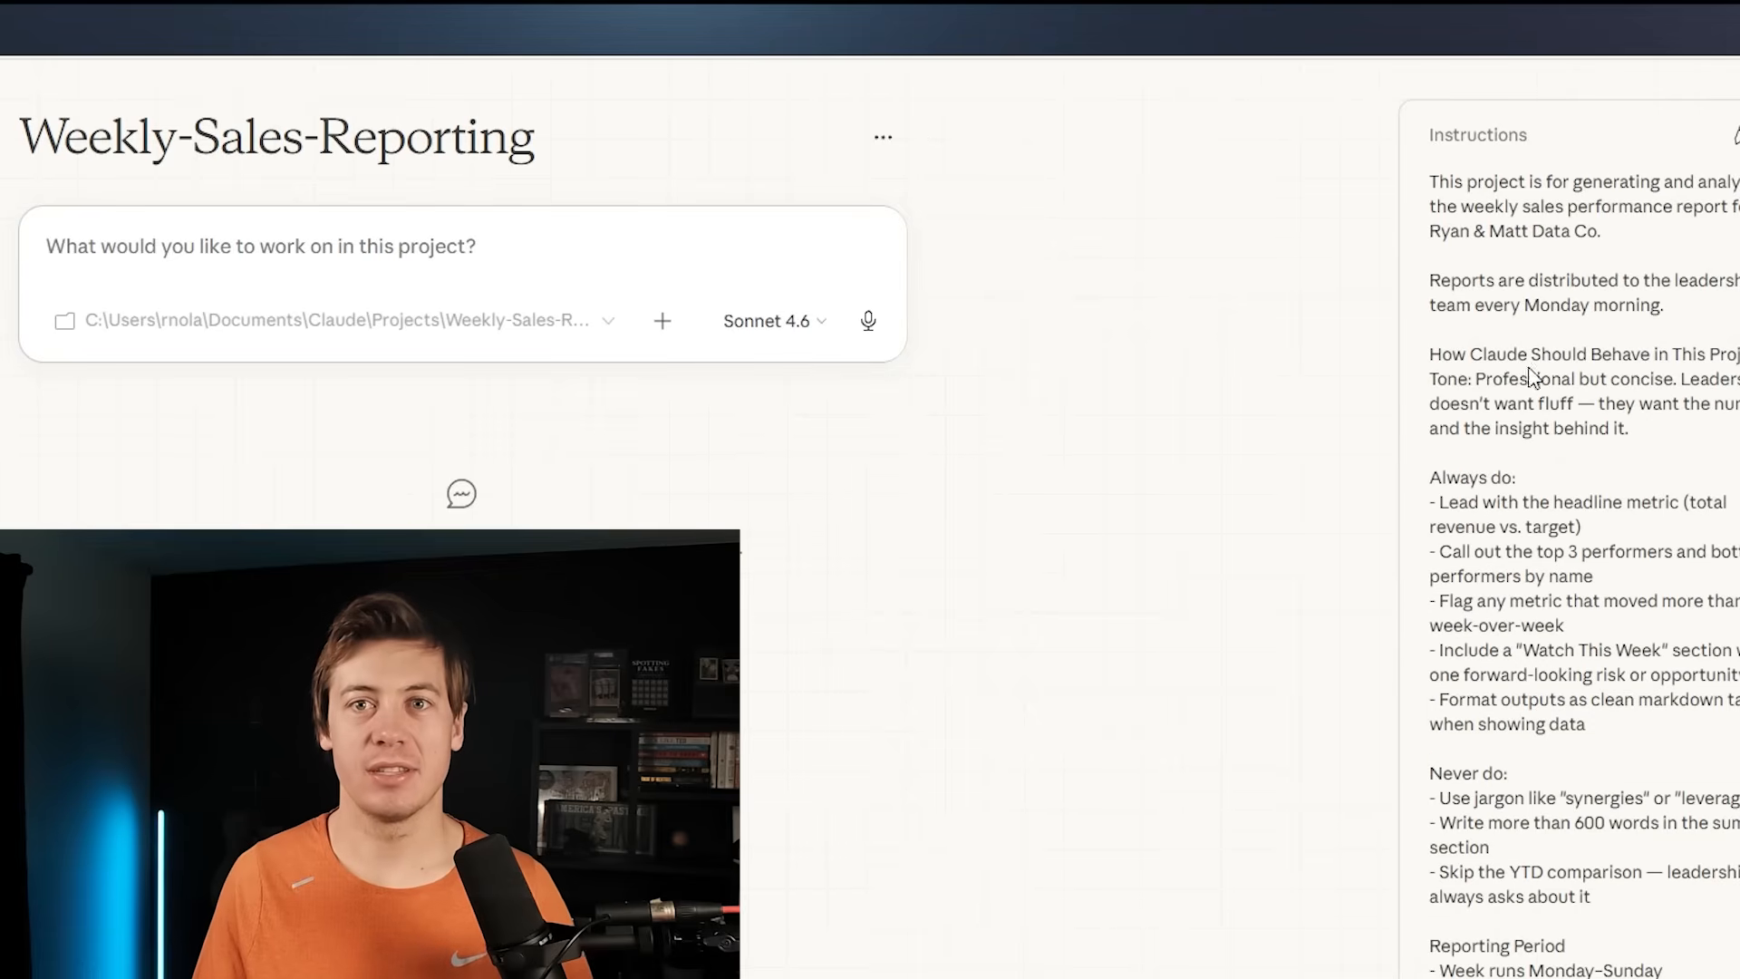
scroll(1526, 390, "down", 10)
scroll(1524, 422, "up", 10)
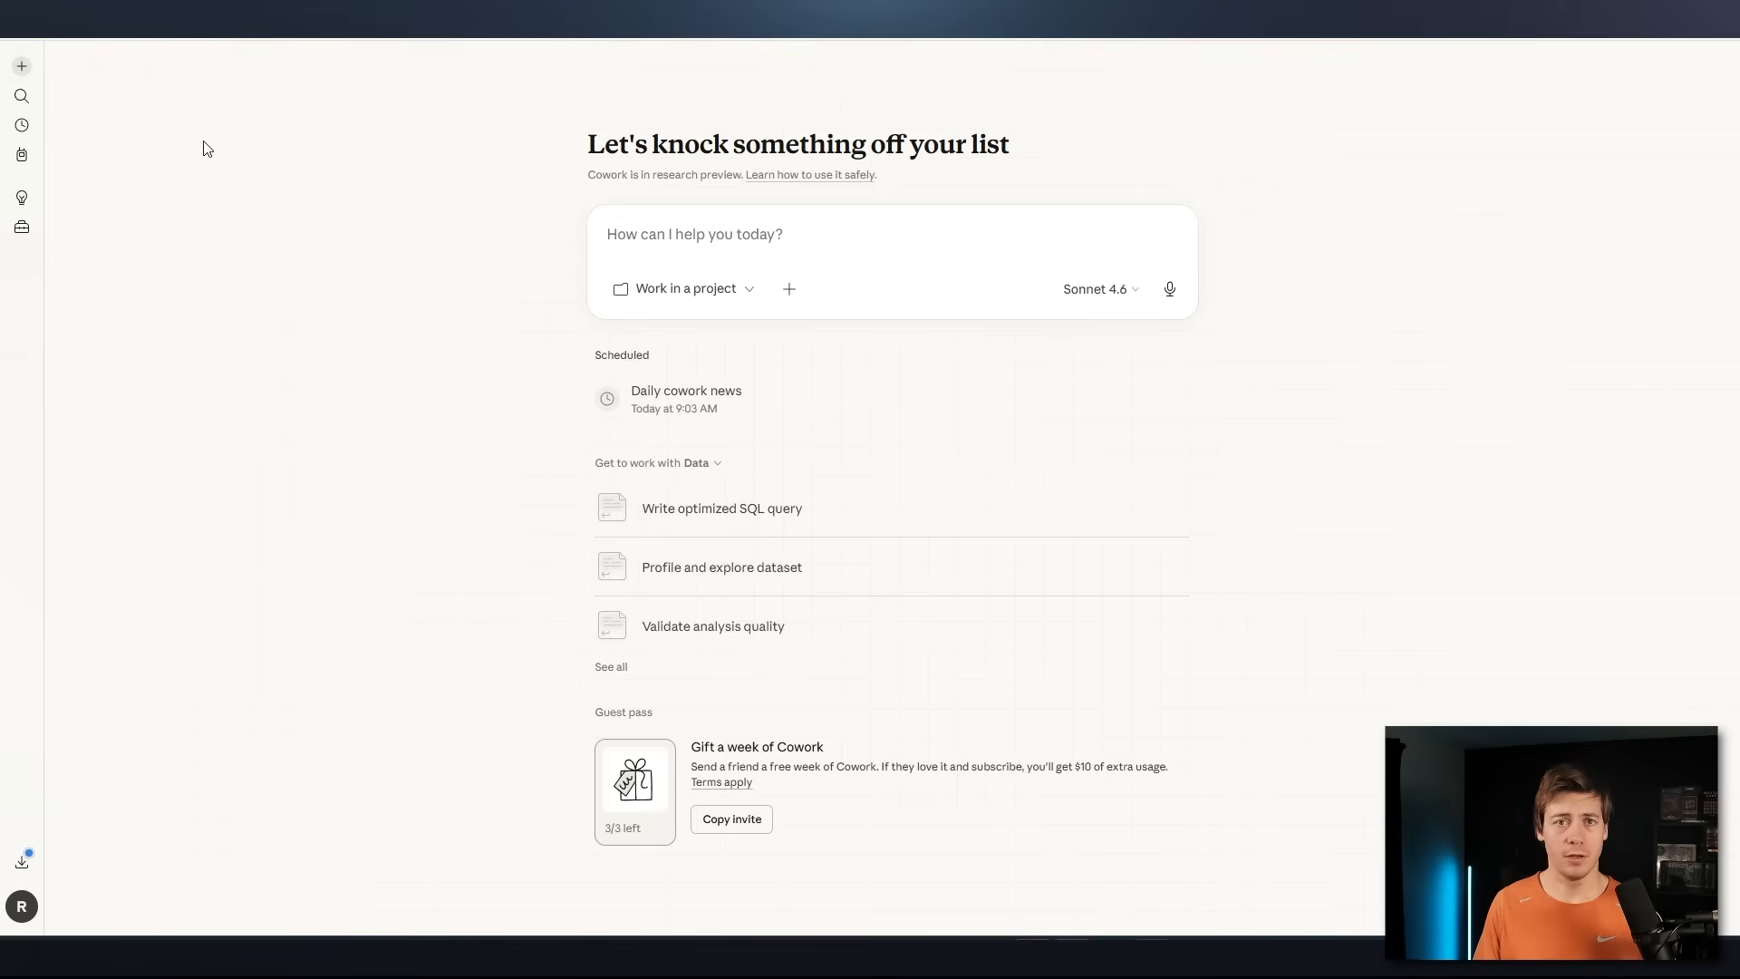
Check for application updates and dismiss the result message
left_click(20, 38)
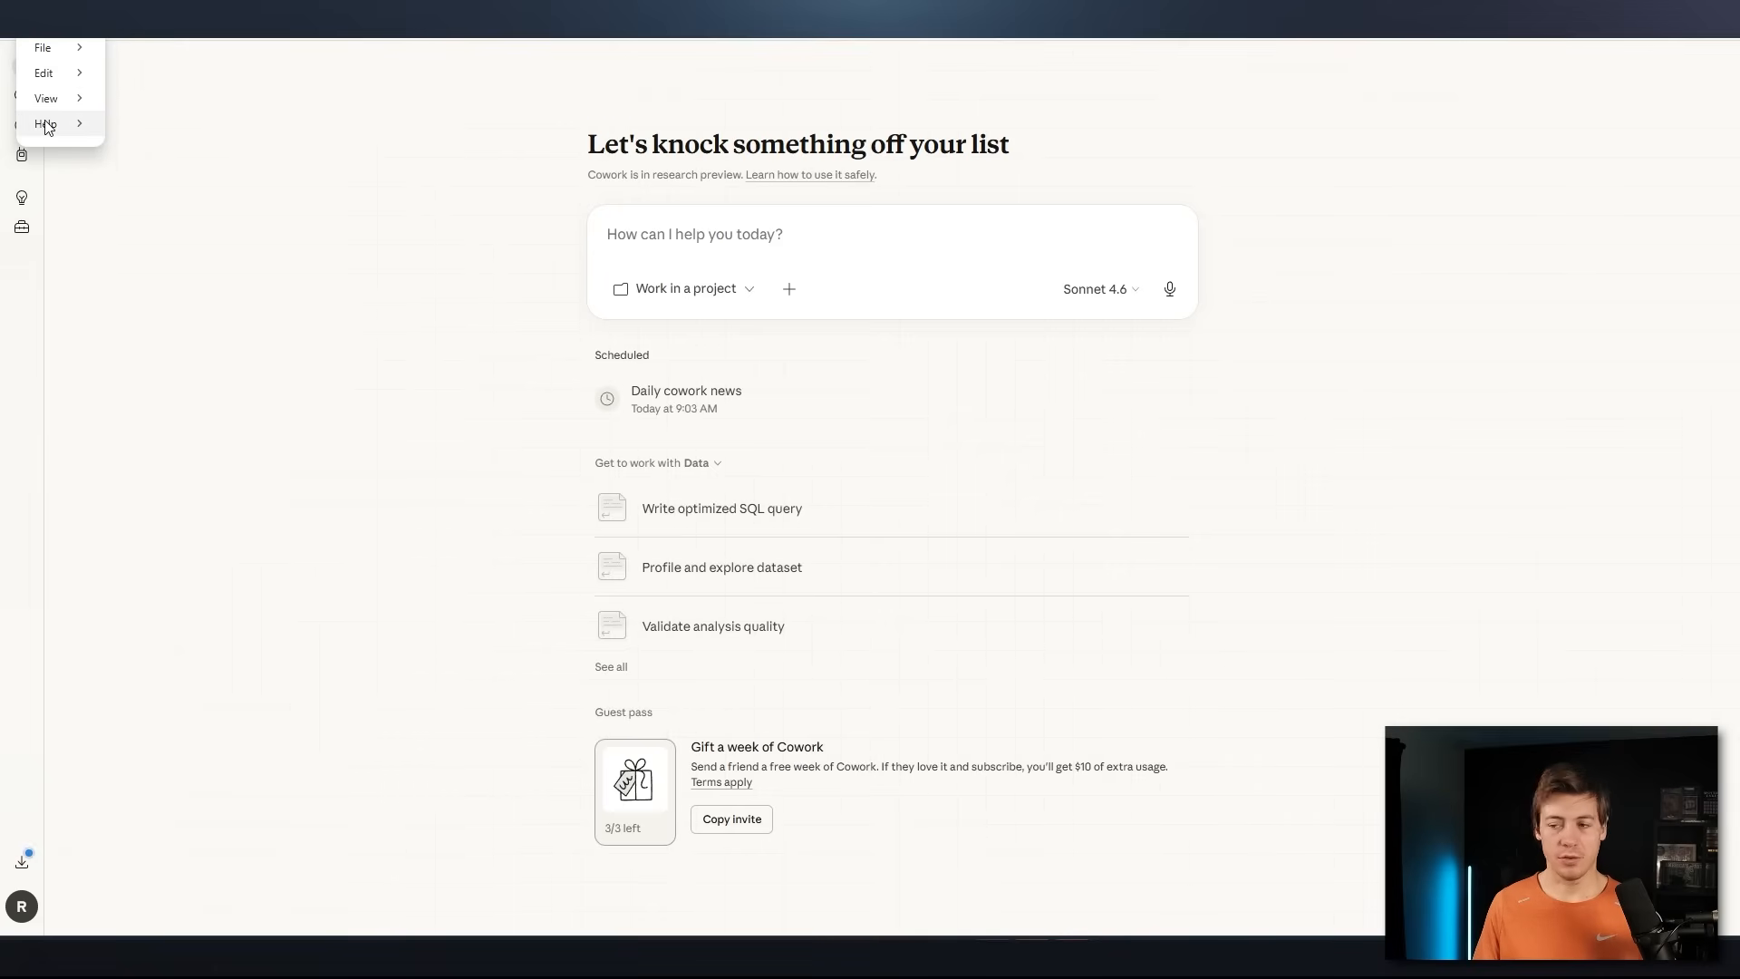
mouse_move(48, 127)
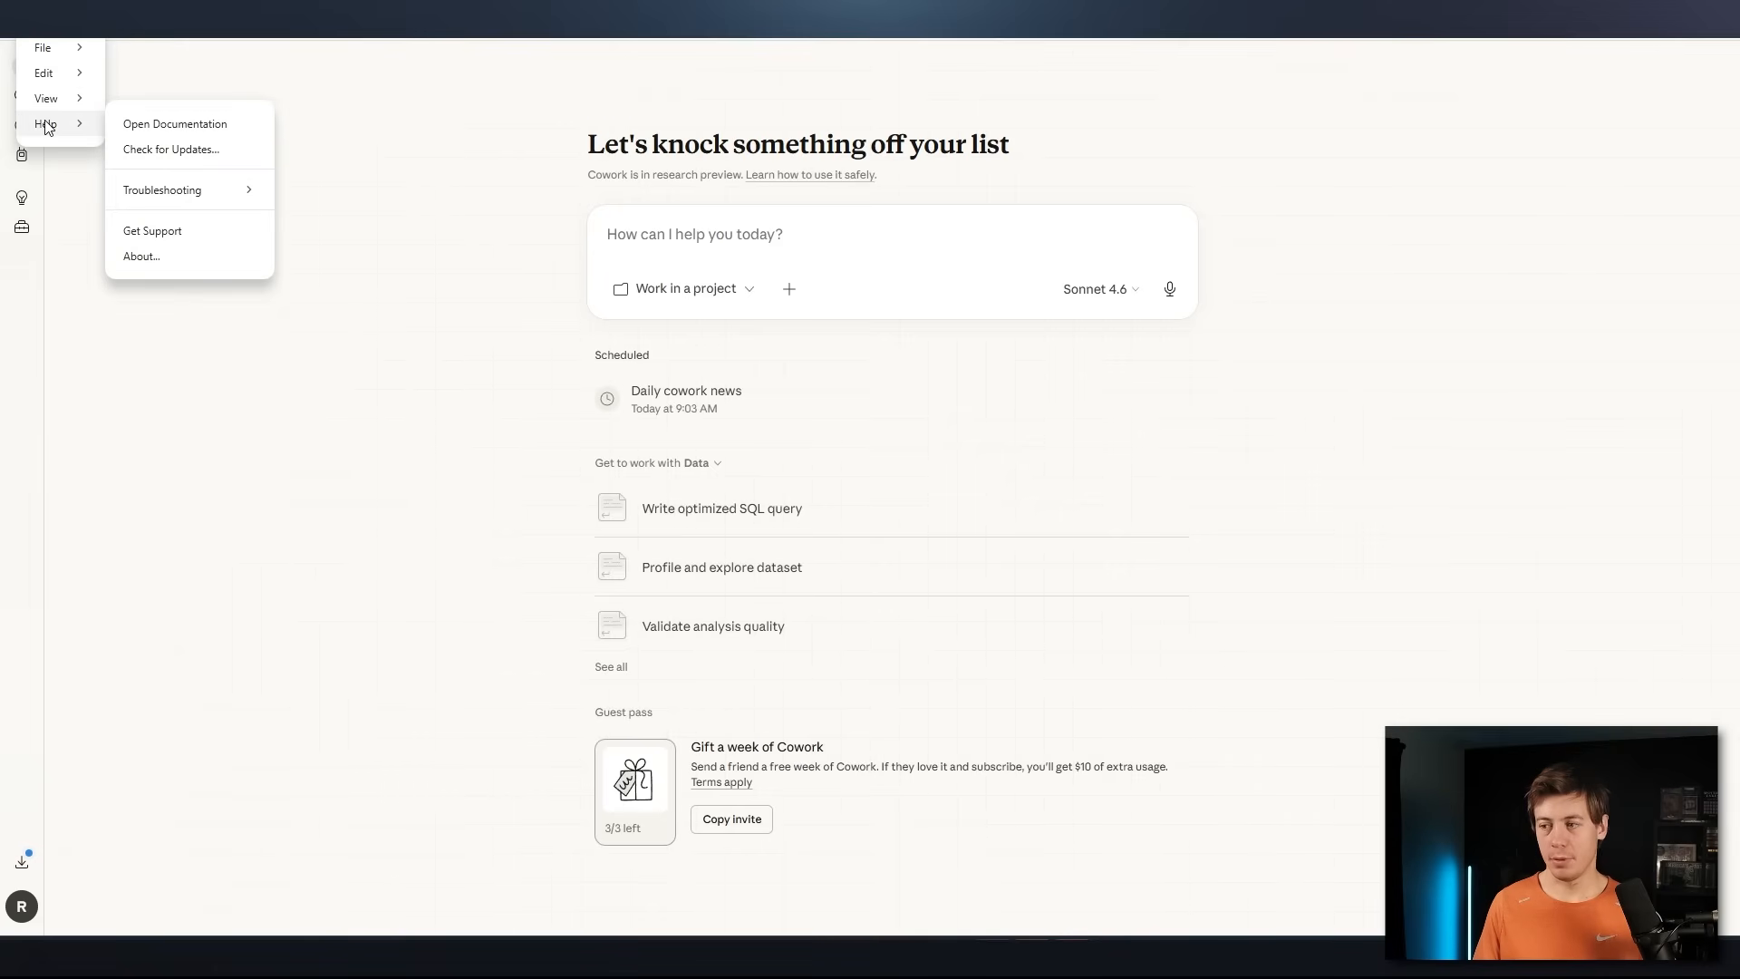
left_click(185, 148)
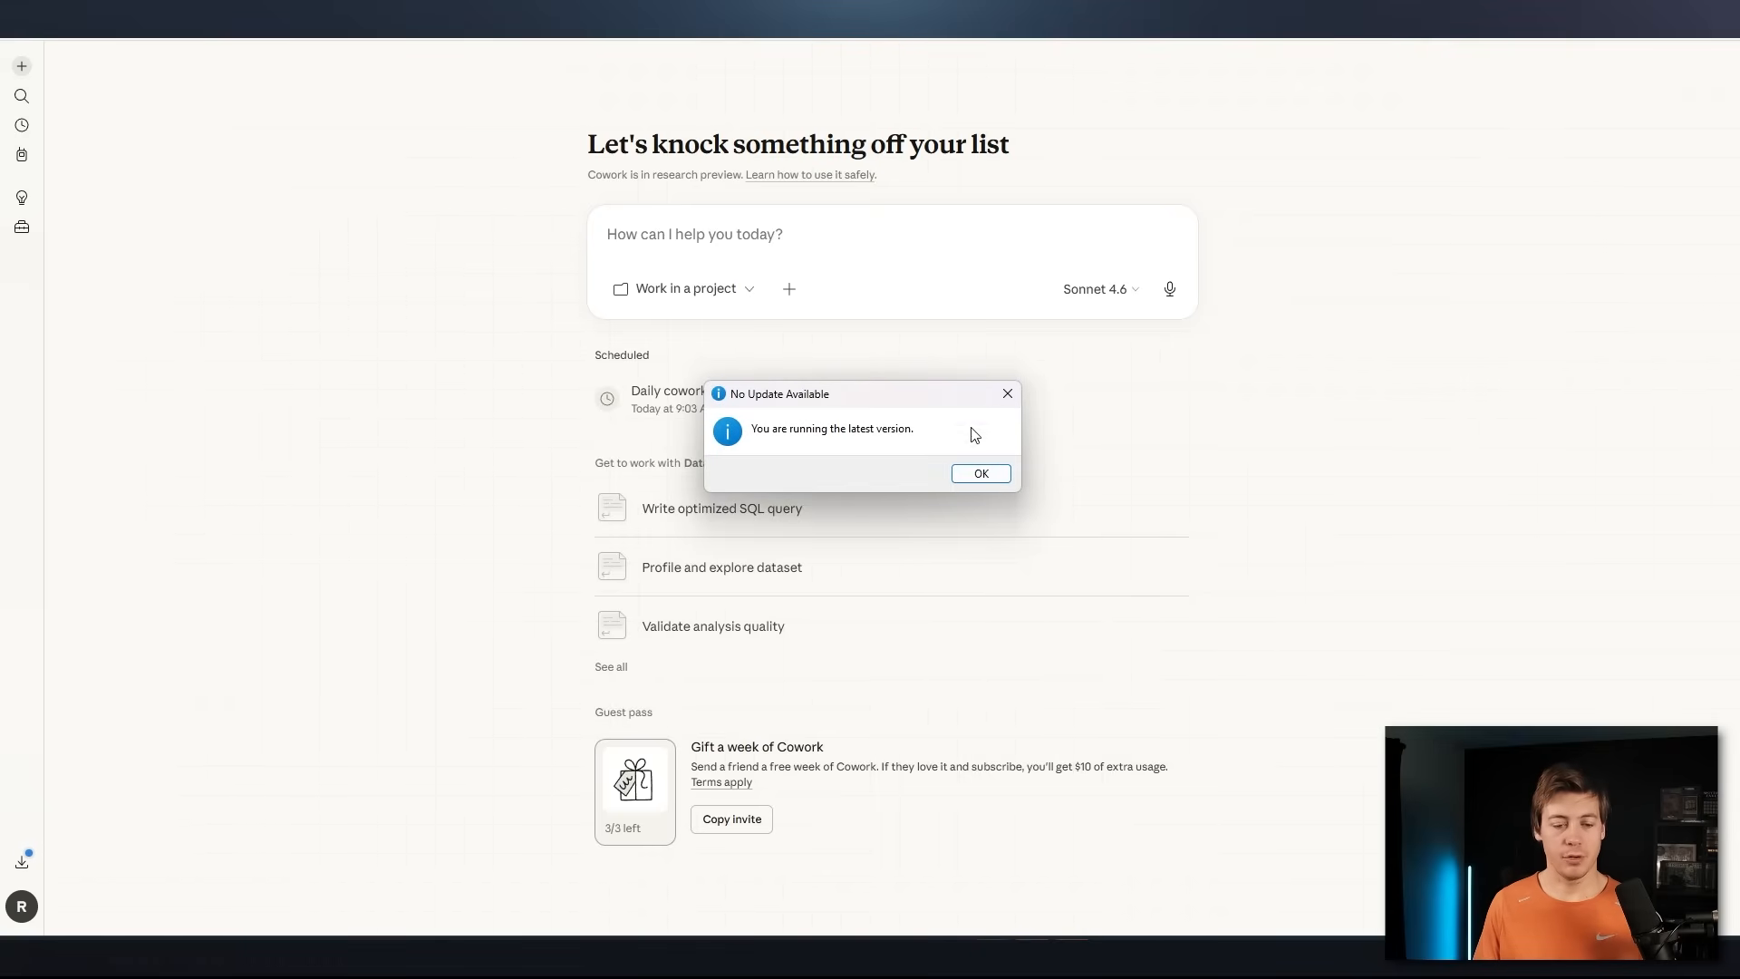
left_click(1007, 396)
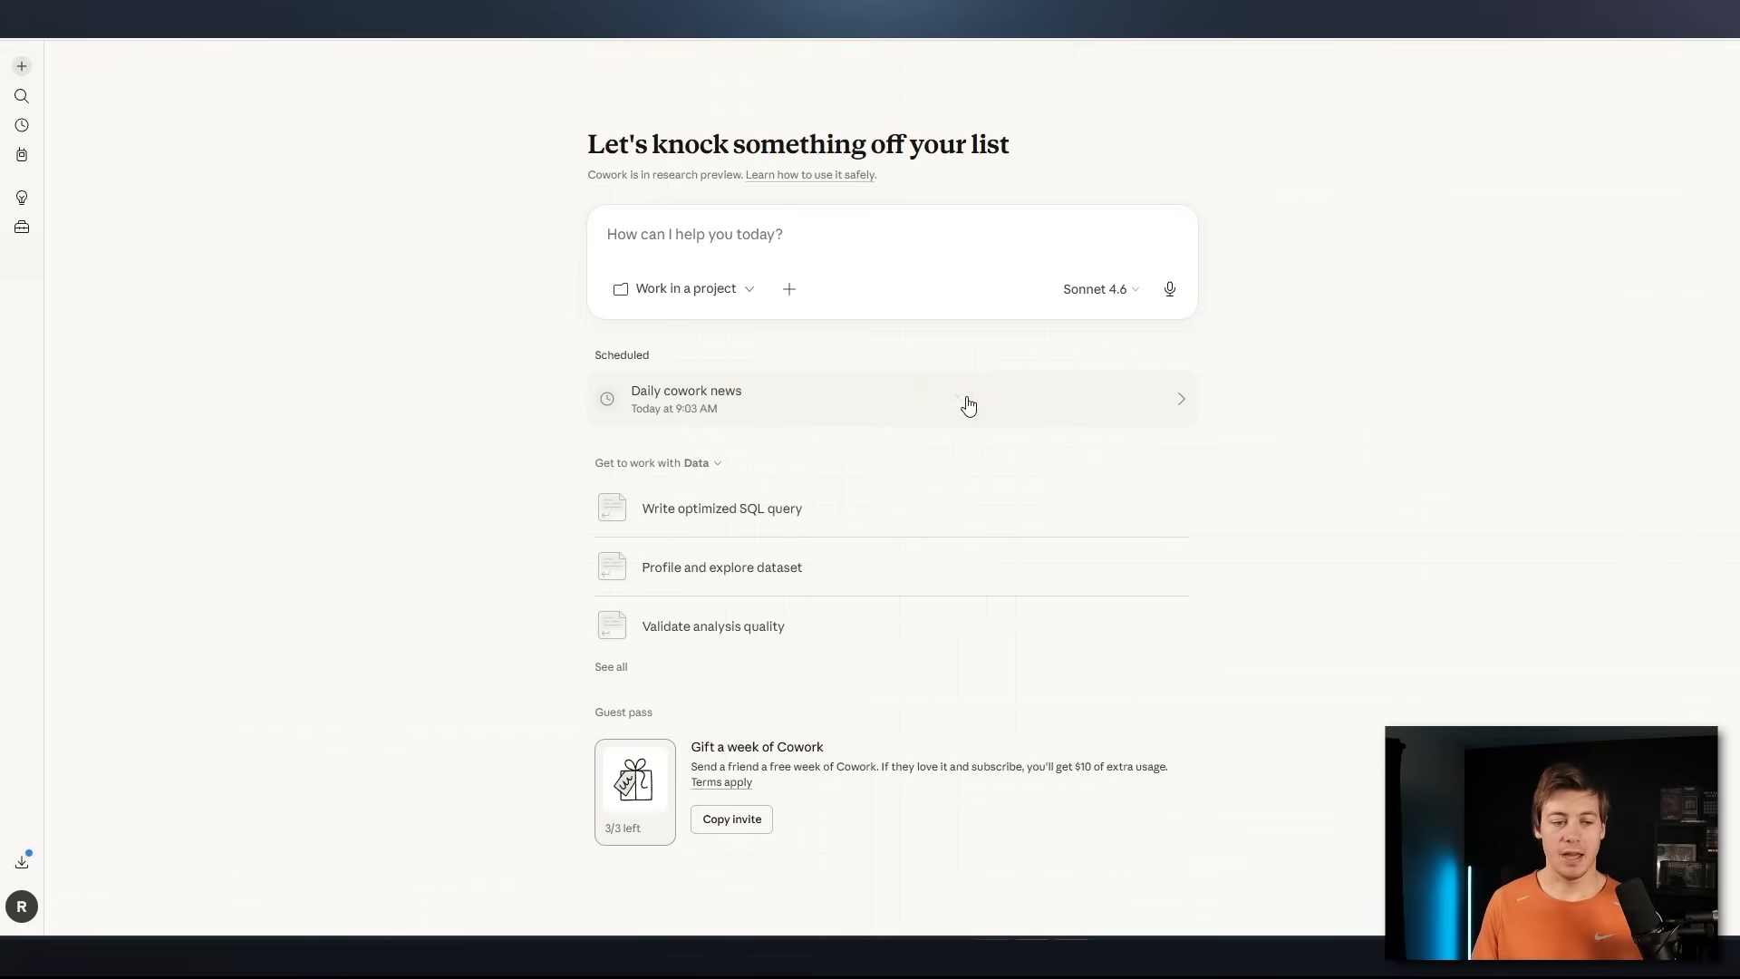
left_click(750, 299)
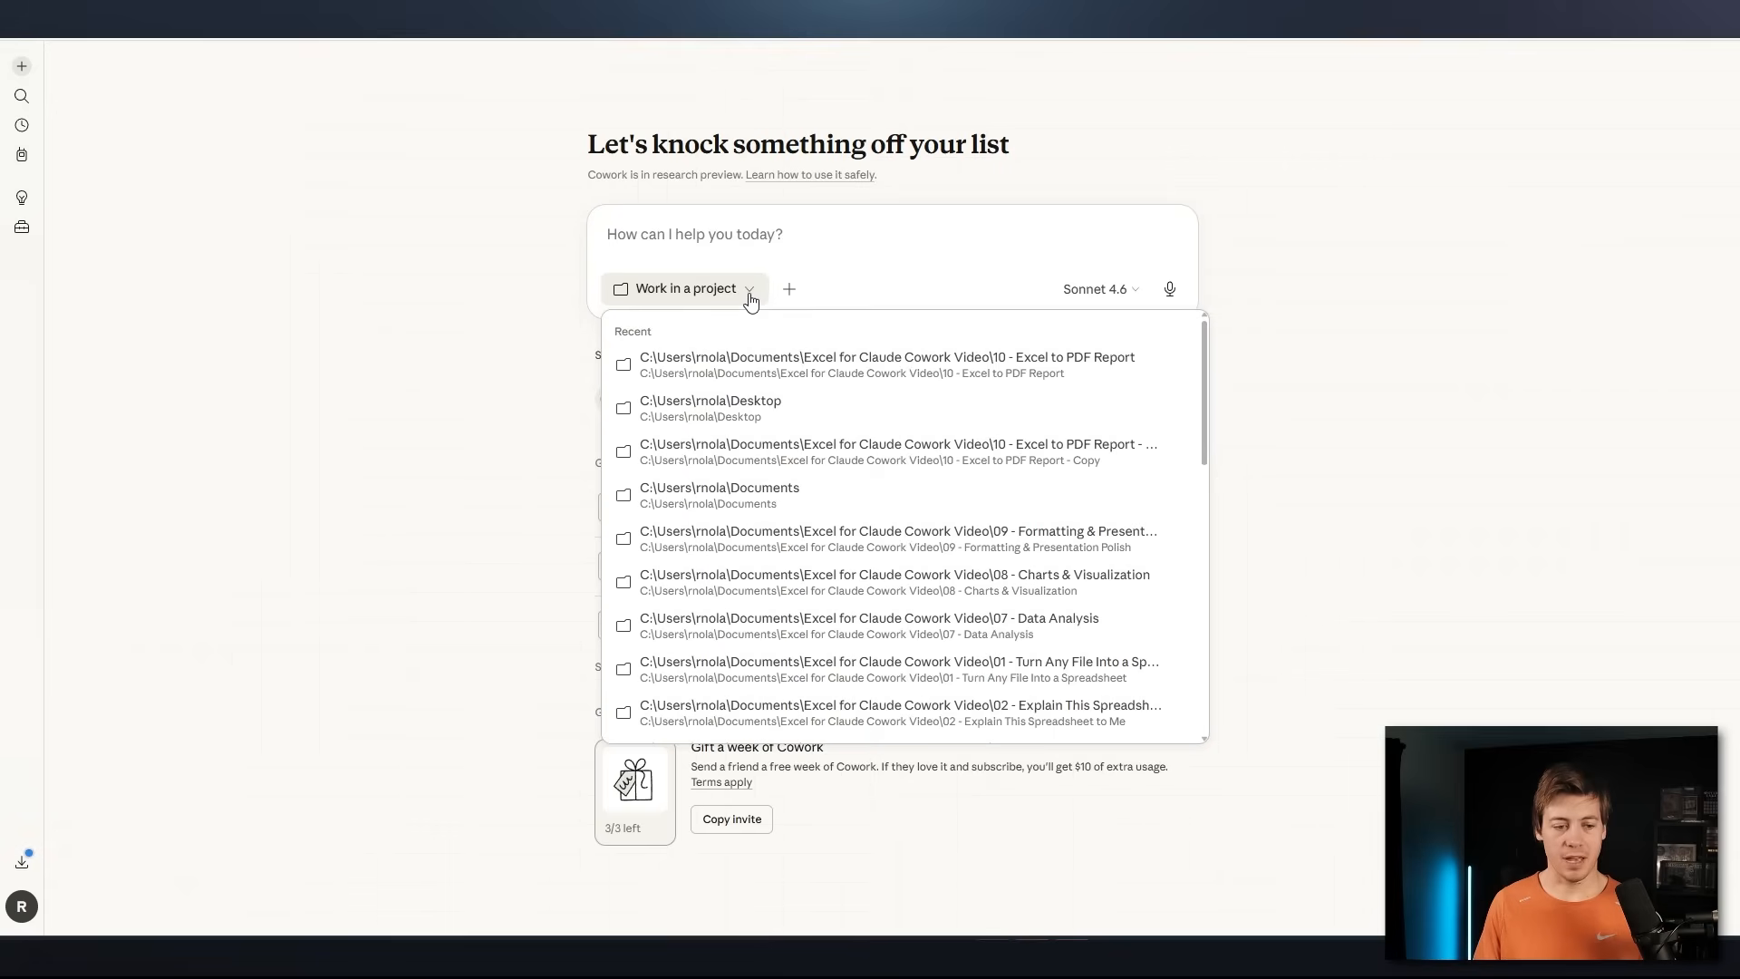
scroll(804, 544, "down", 10)
mouse_move(634, 738)
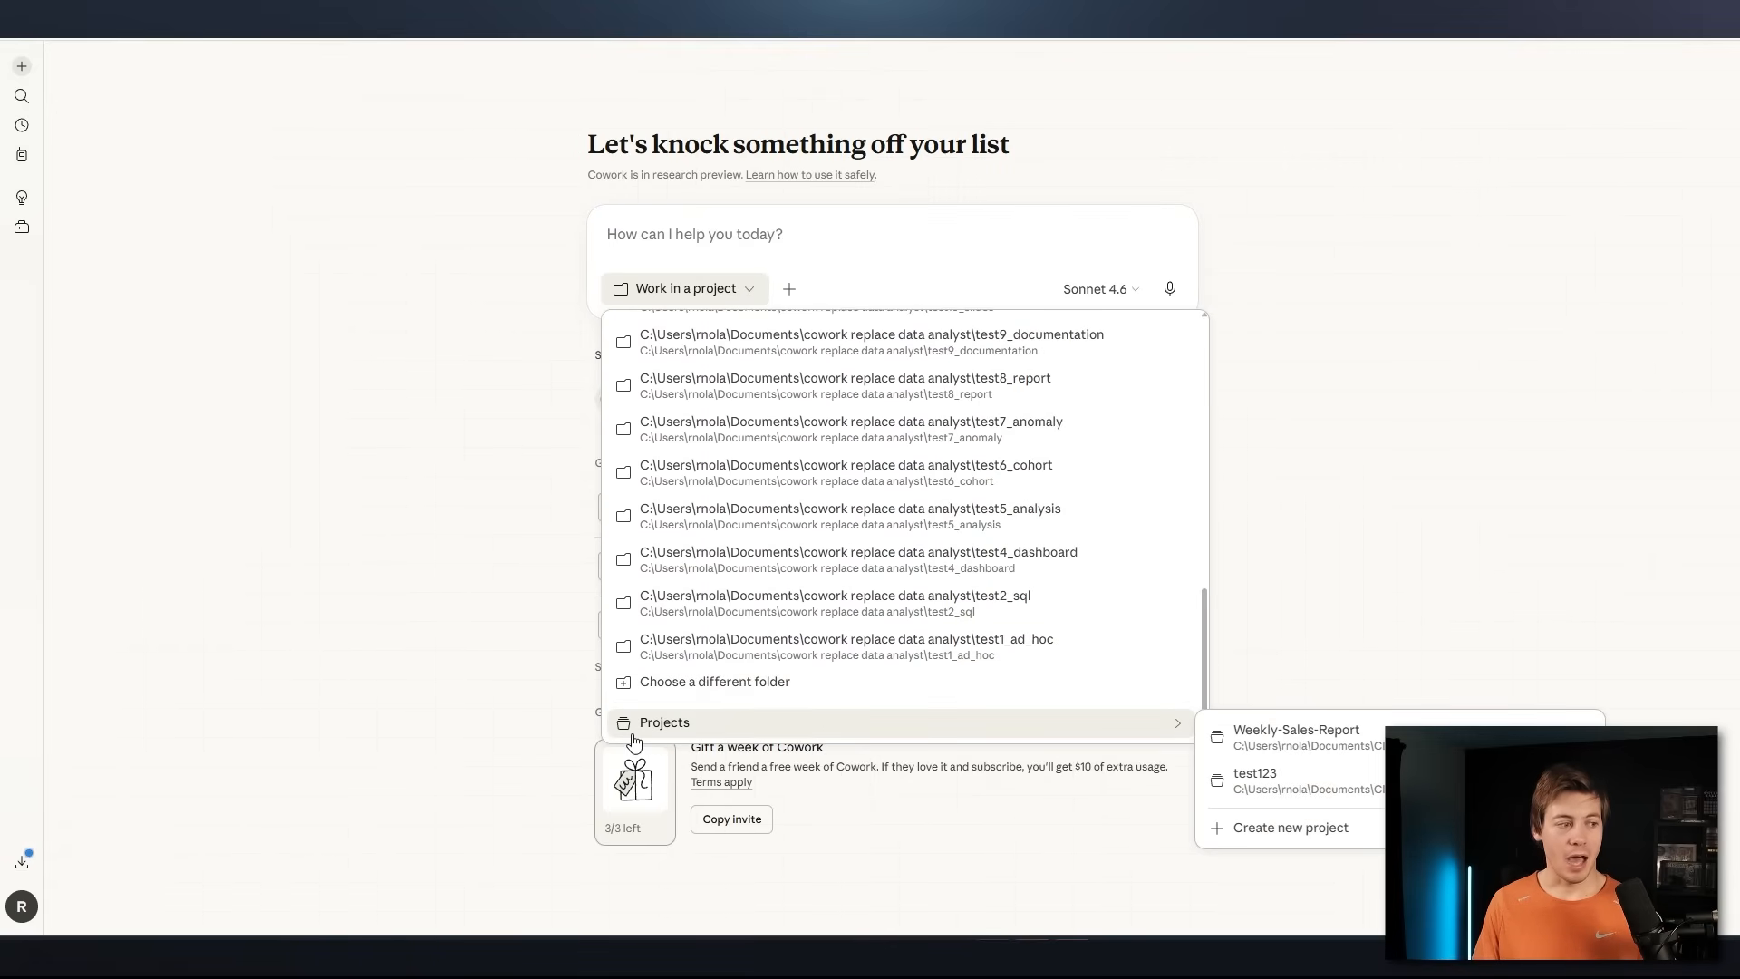
left_click(342, 486)
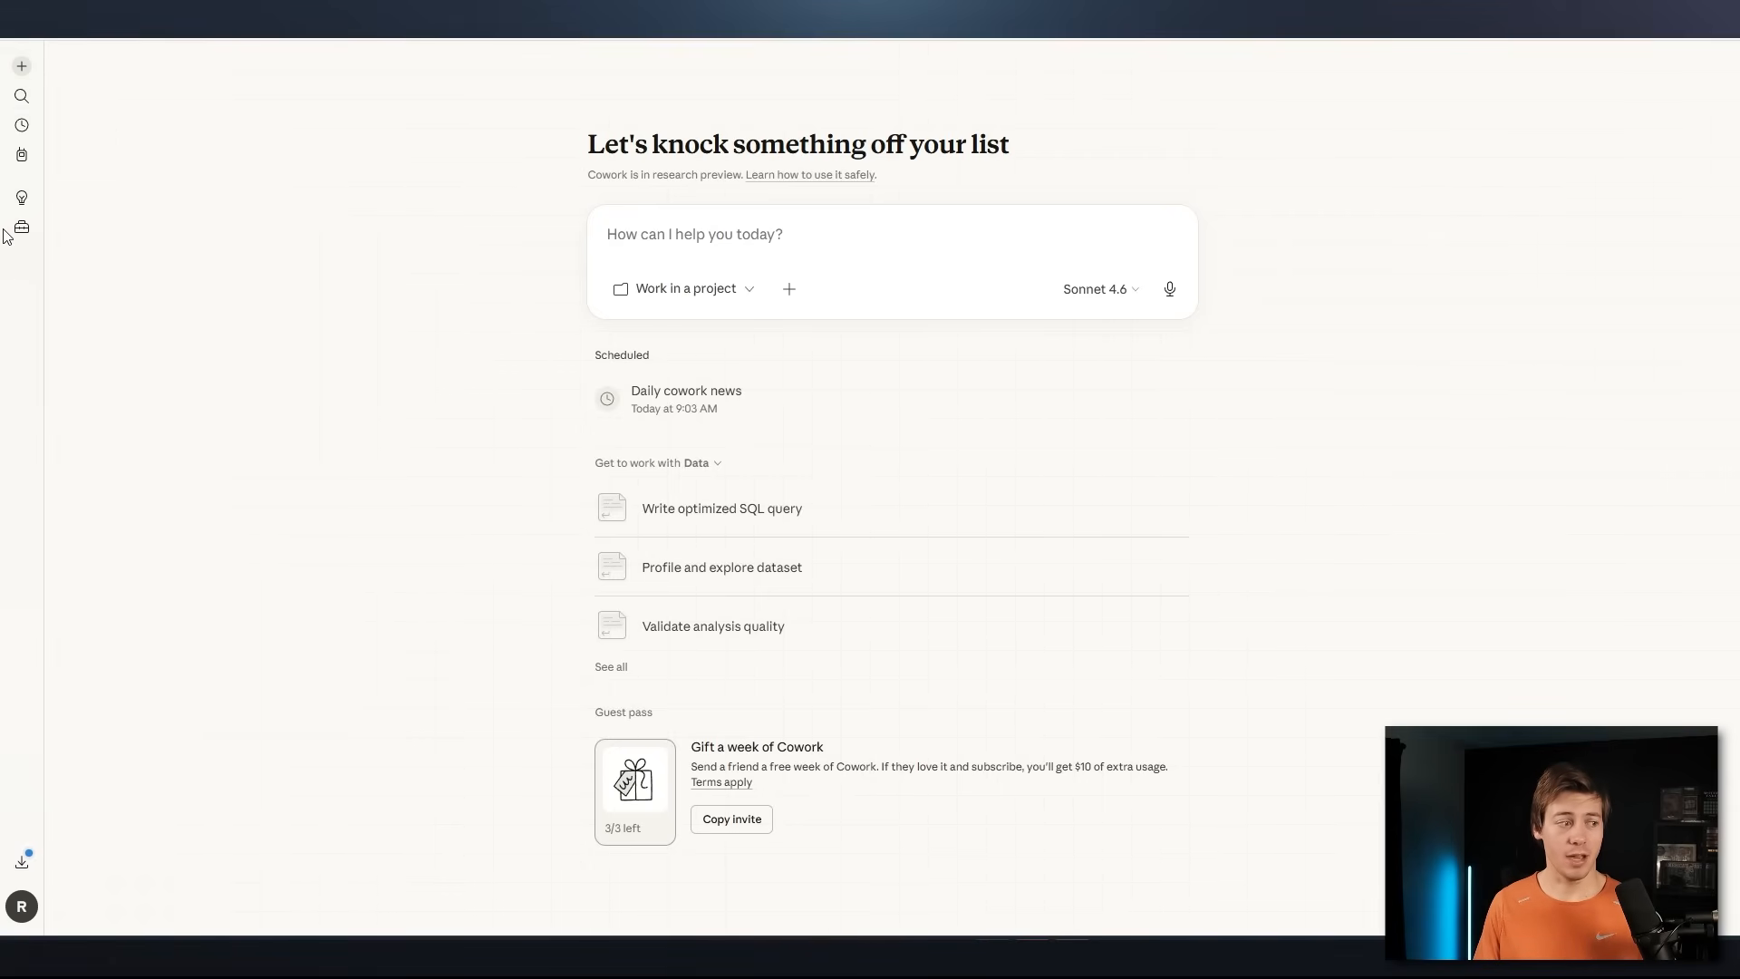
Begin creating a new Cowork project from scratch
left_click(720, 295)
scroll(788, 544, "down", 10)
mouse_move(671, 729)
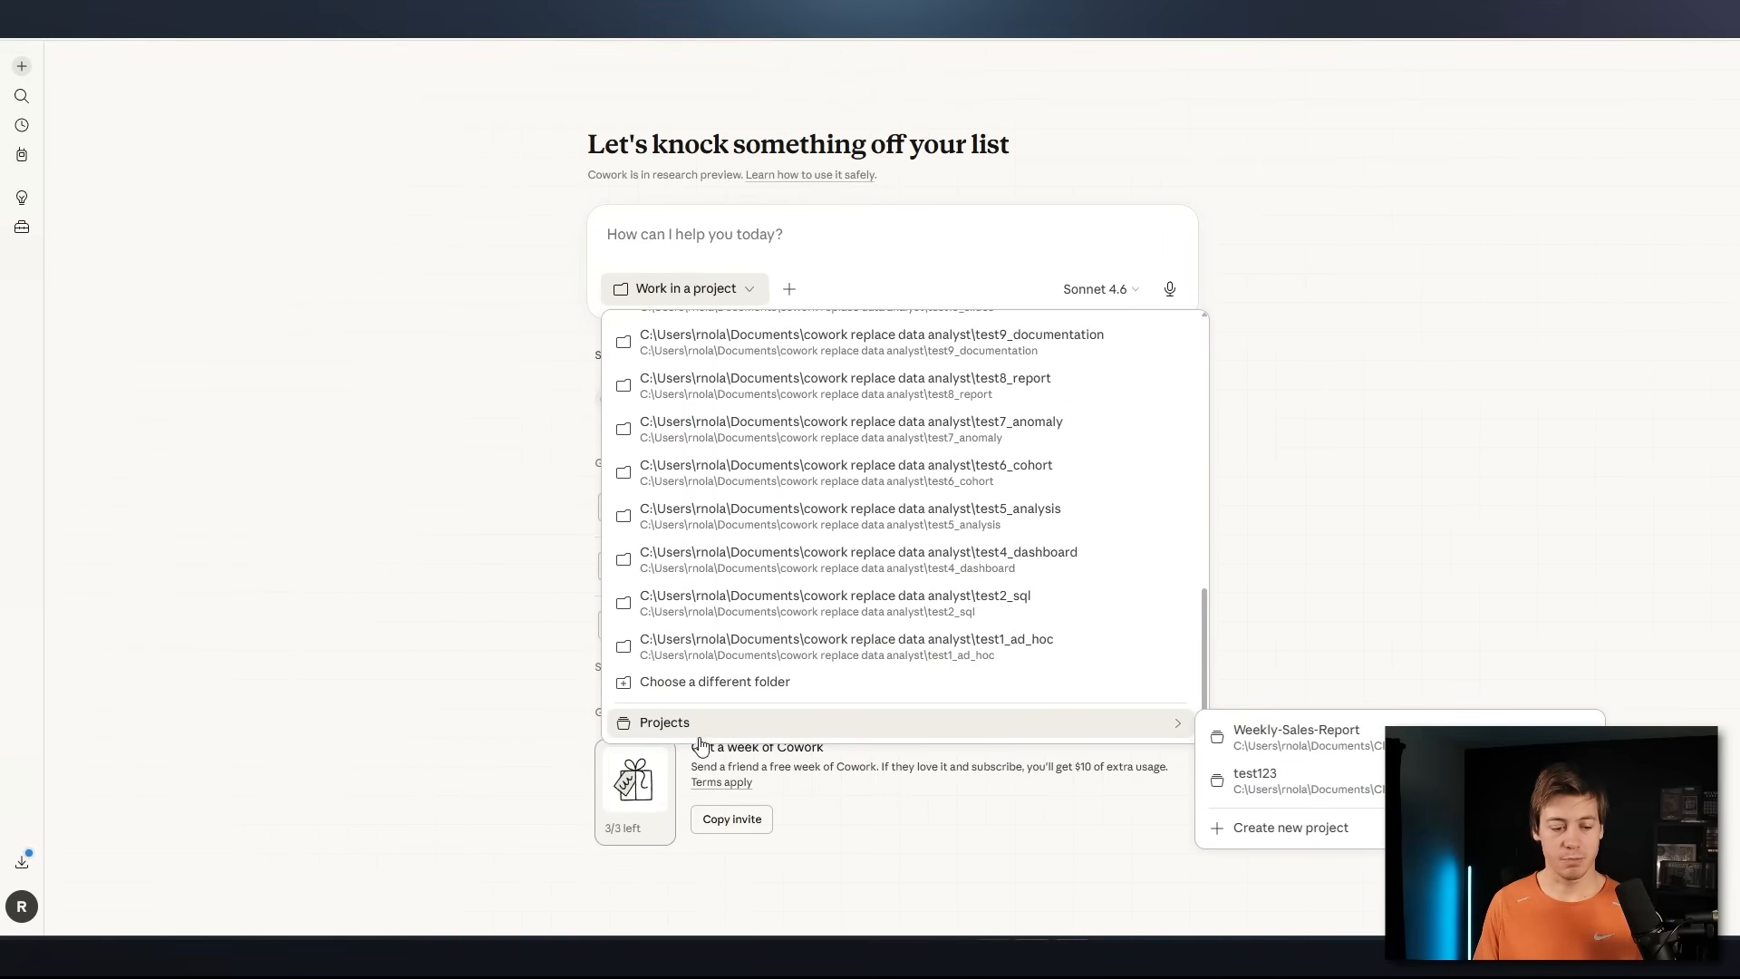
left_click(1290, 828)
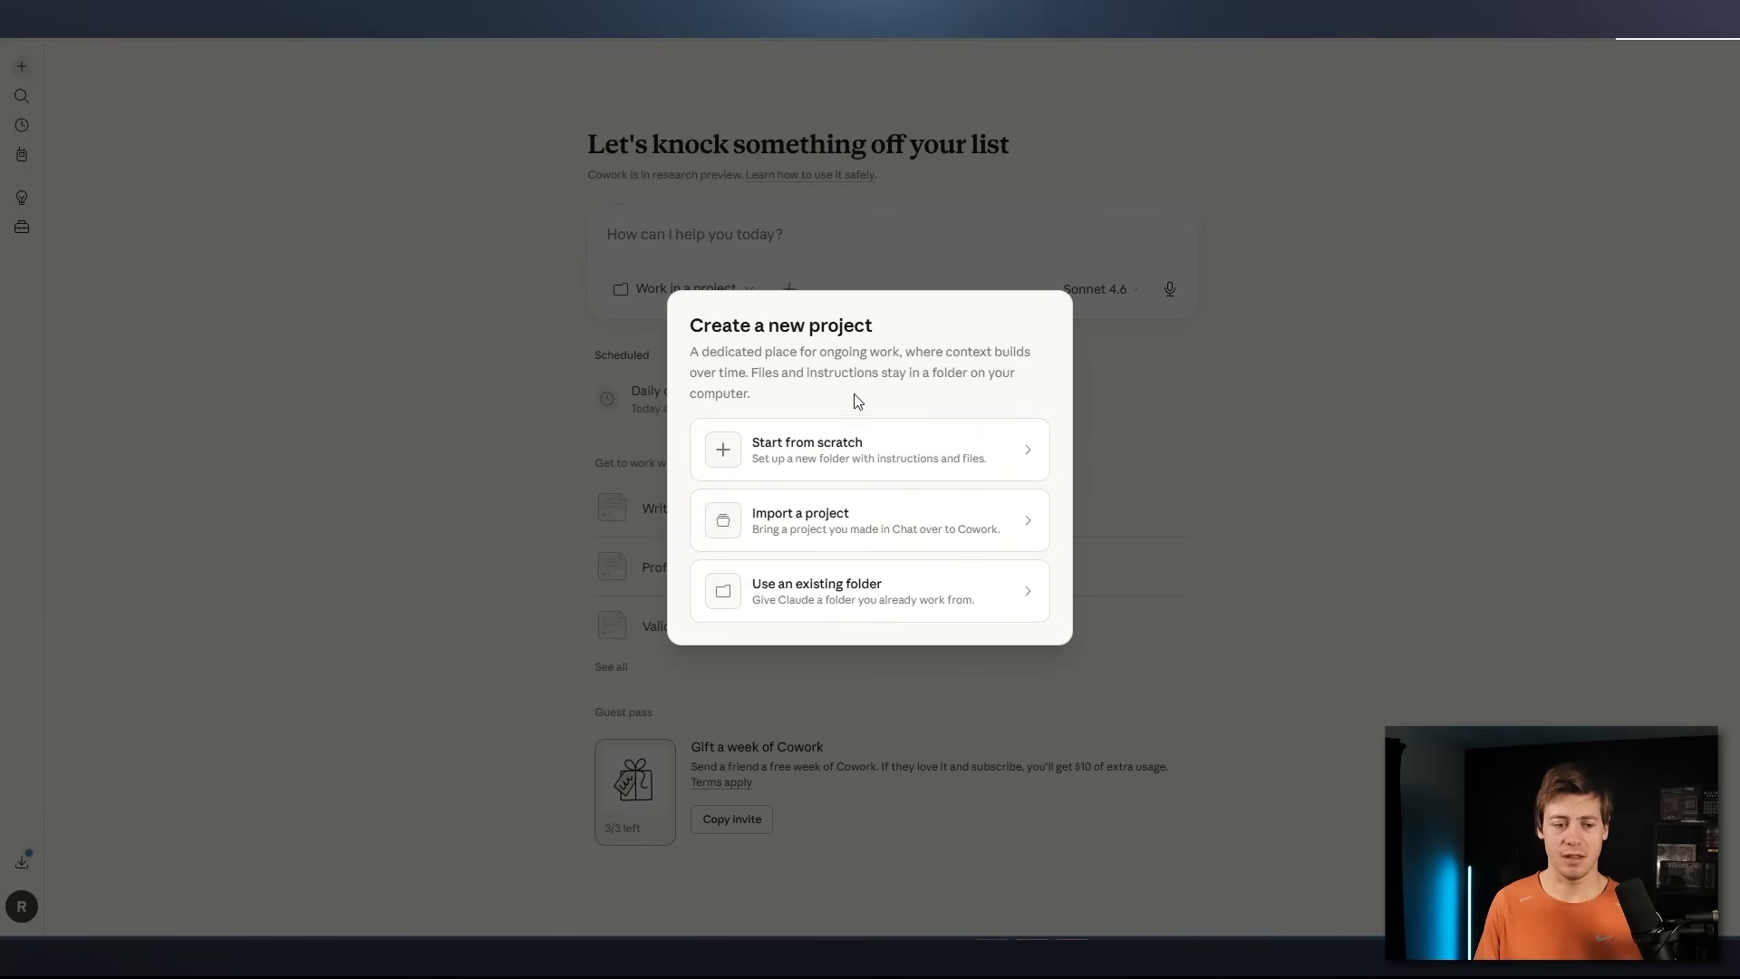
left_click(862, 447)
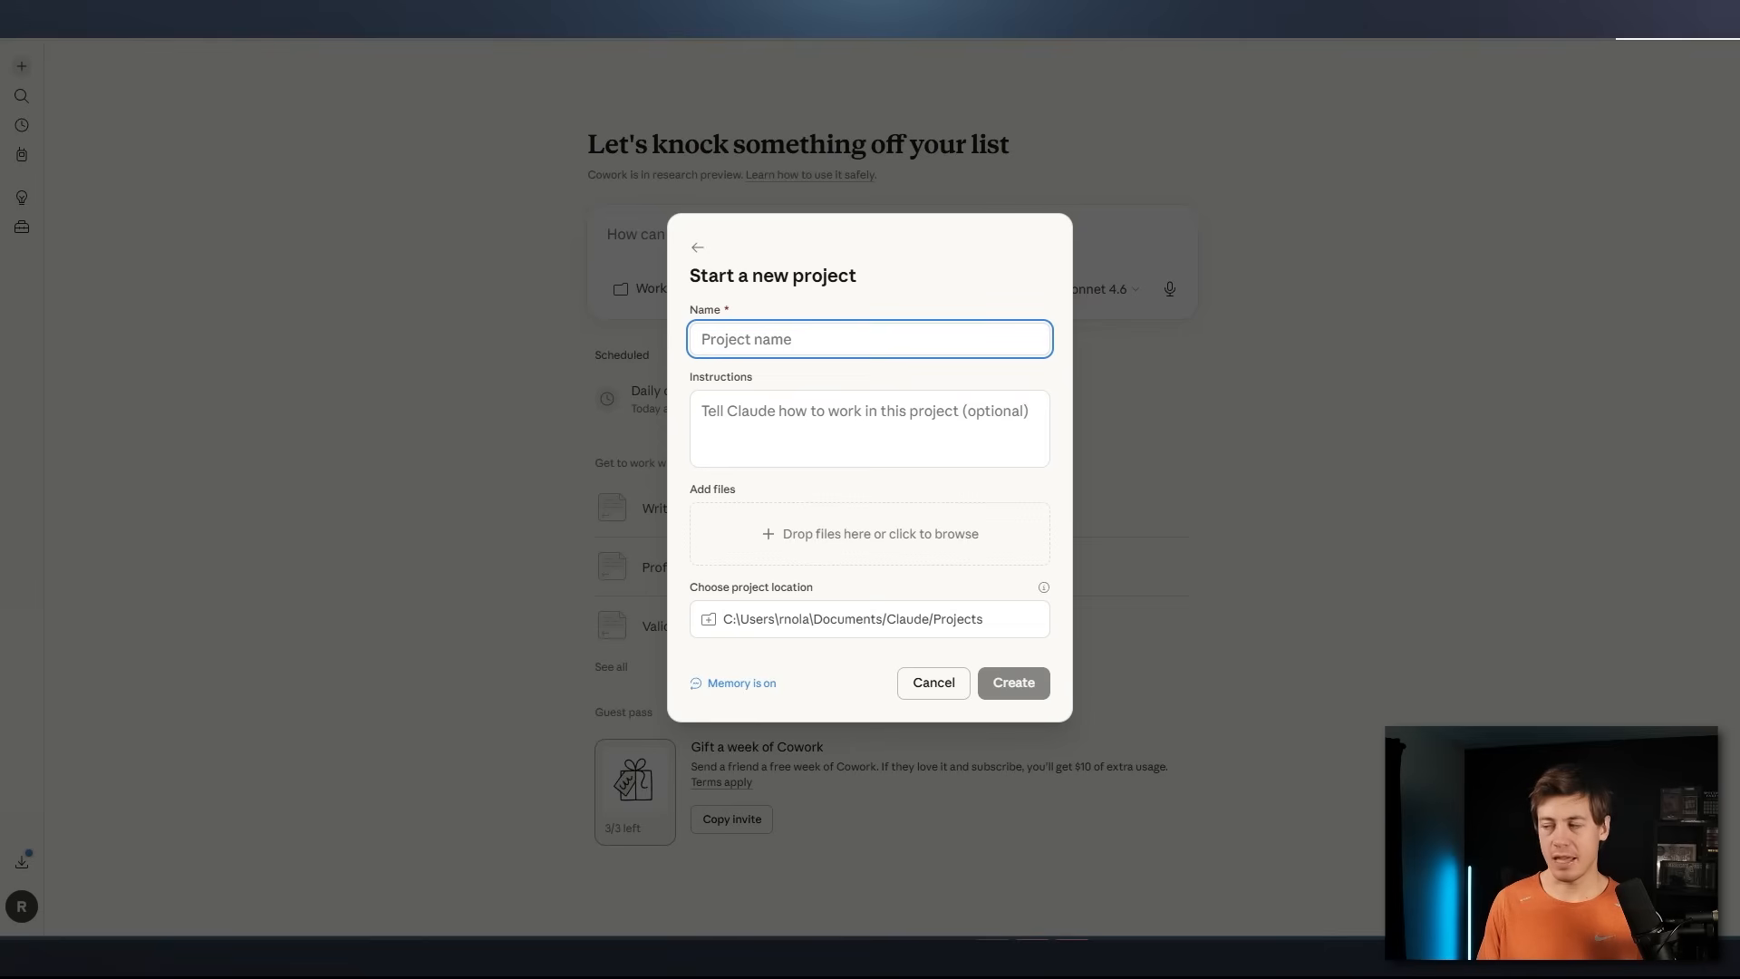
Name the new project Weekly-Sales-Reporting
key("alt+Tab")
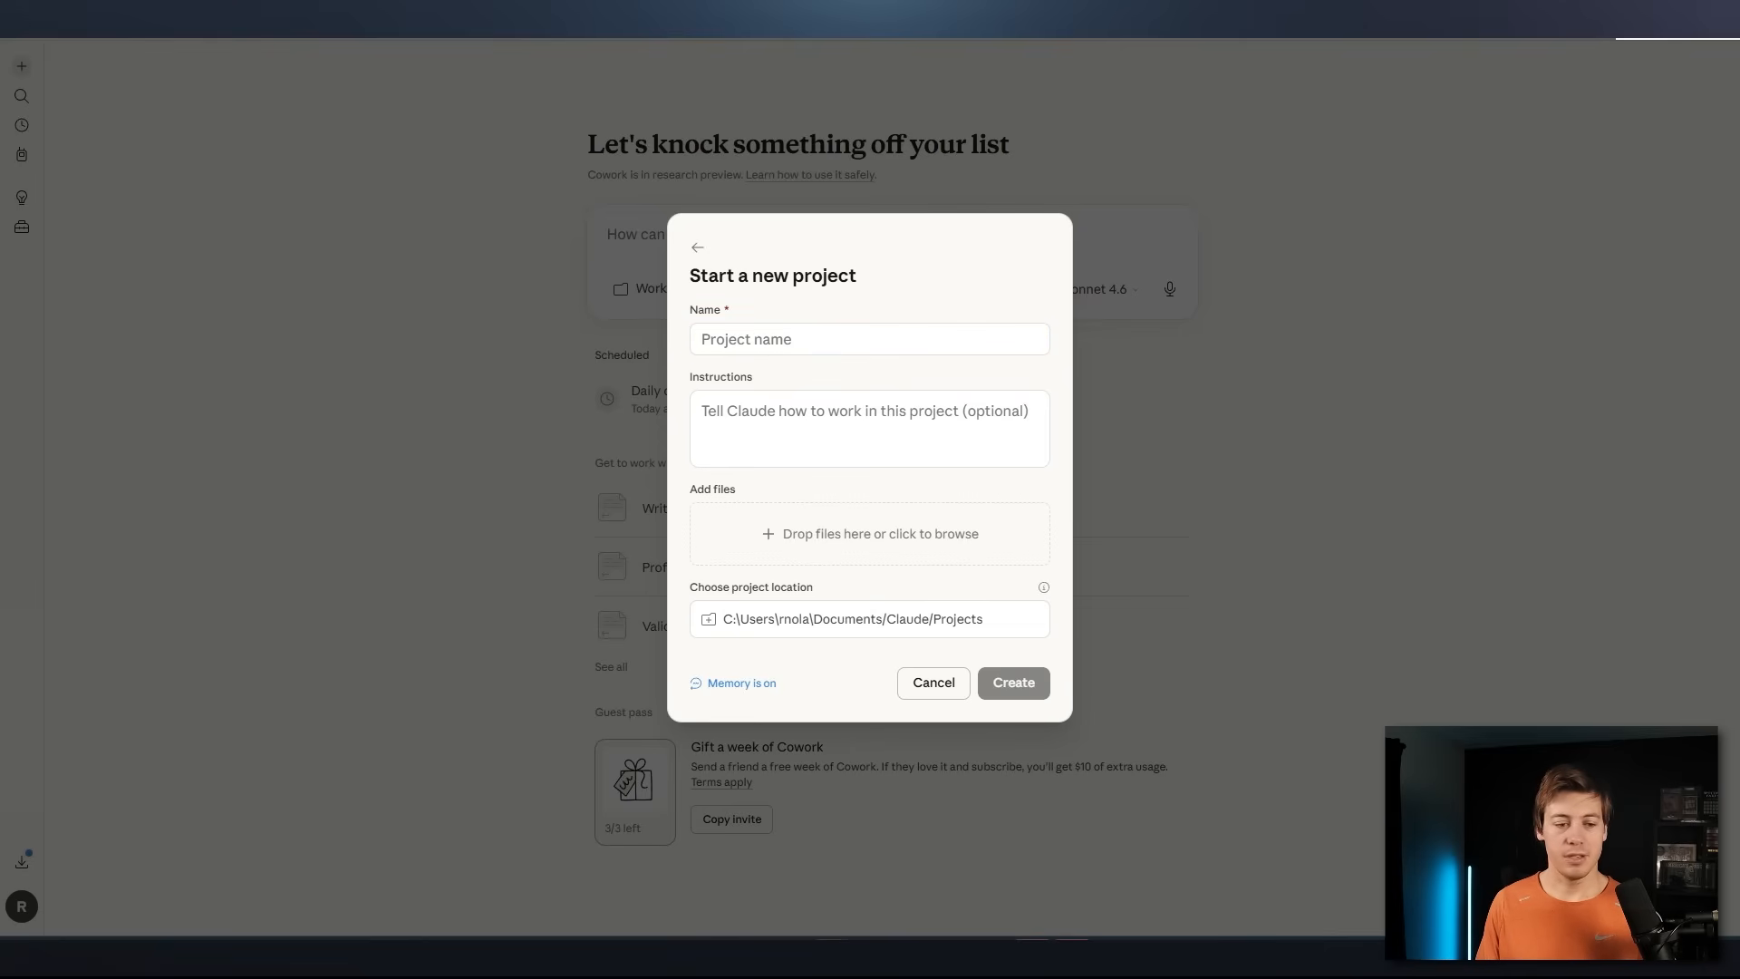
left_click(800, 342)
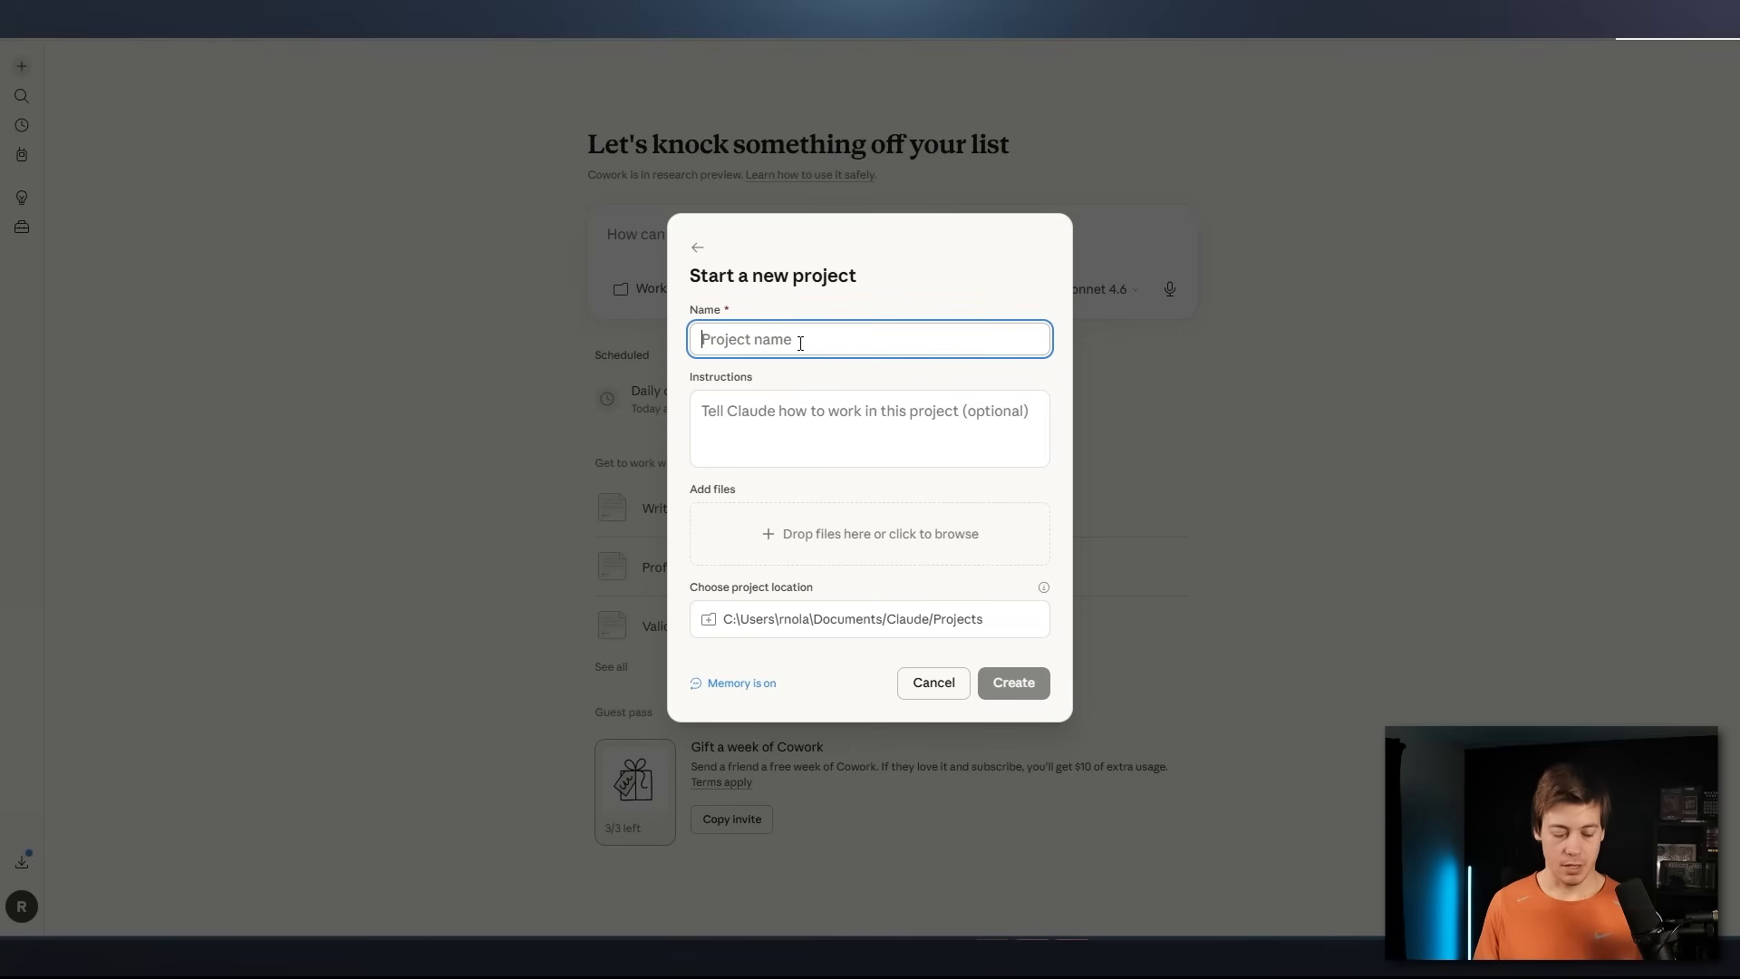
type("Weekl")
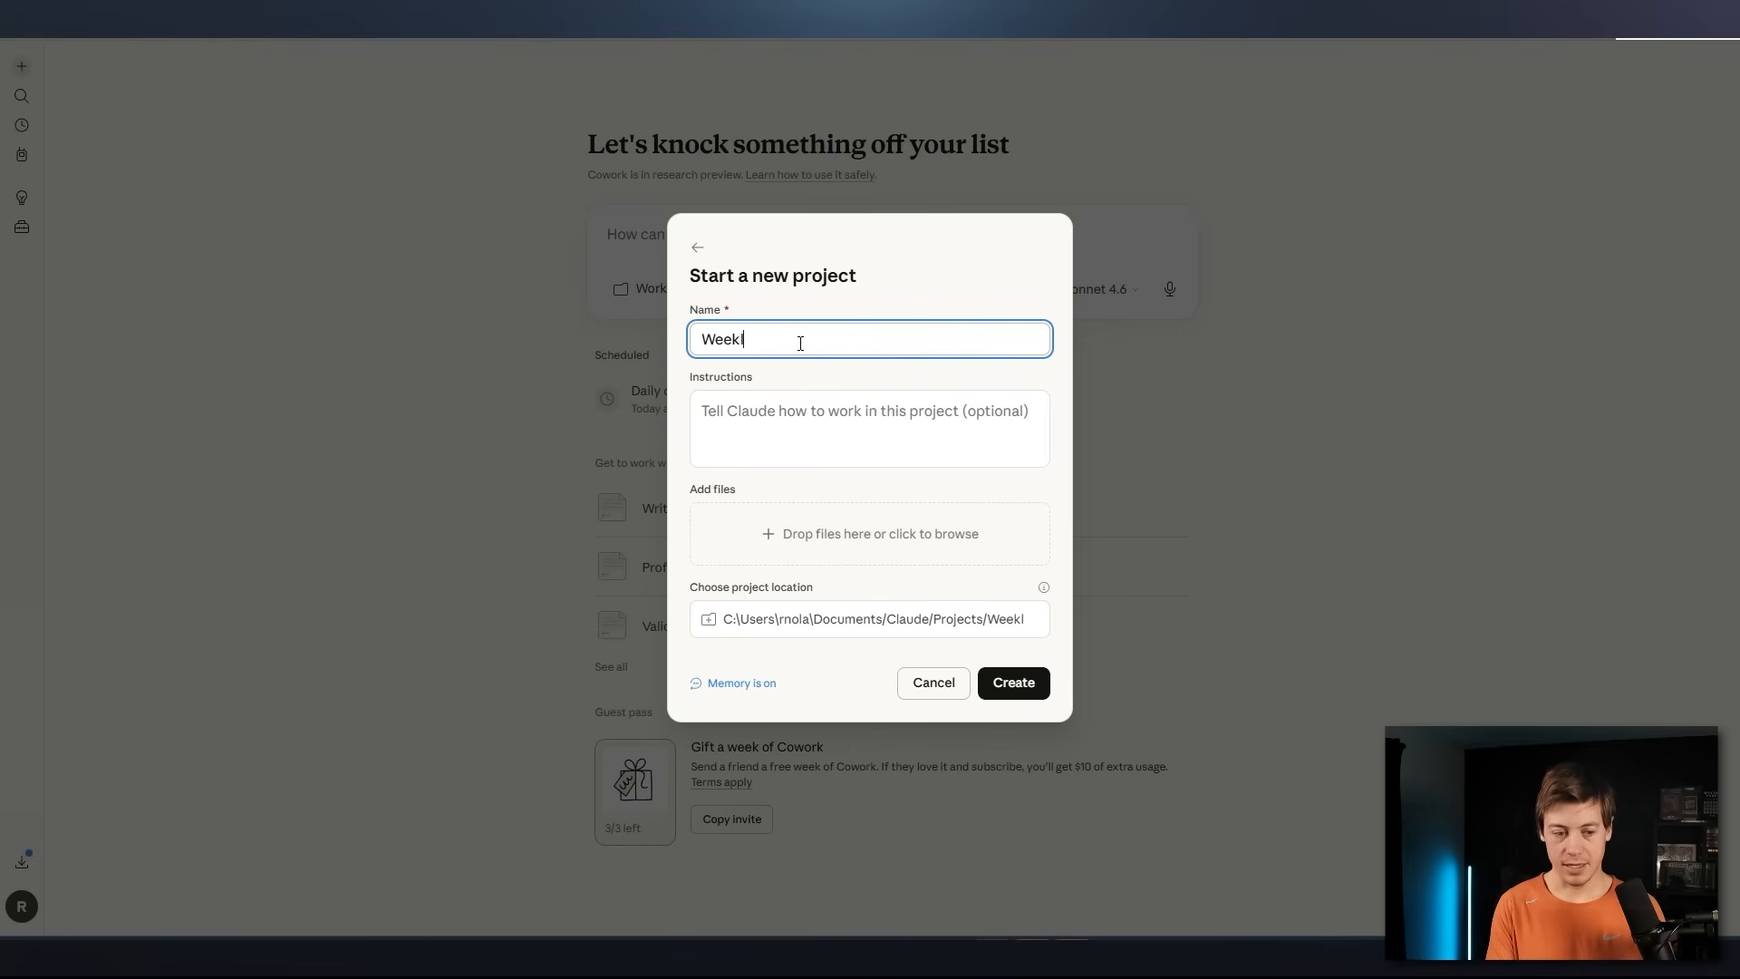
type("y-Sales-")
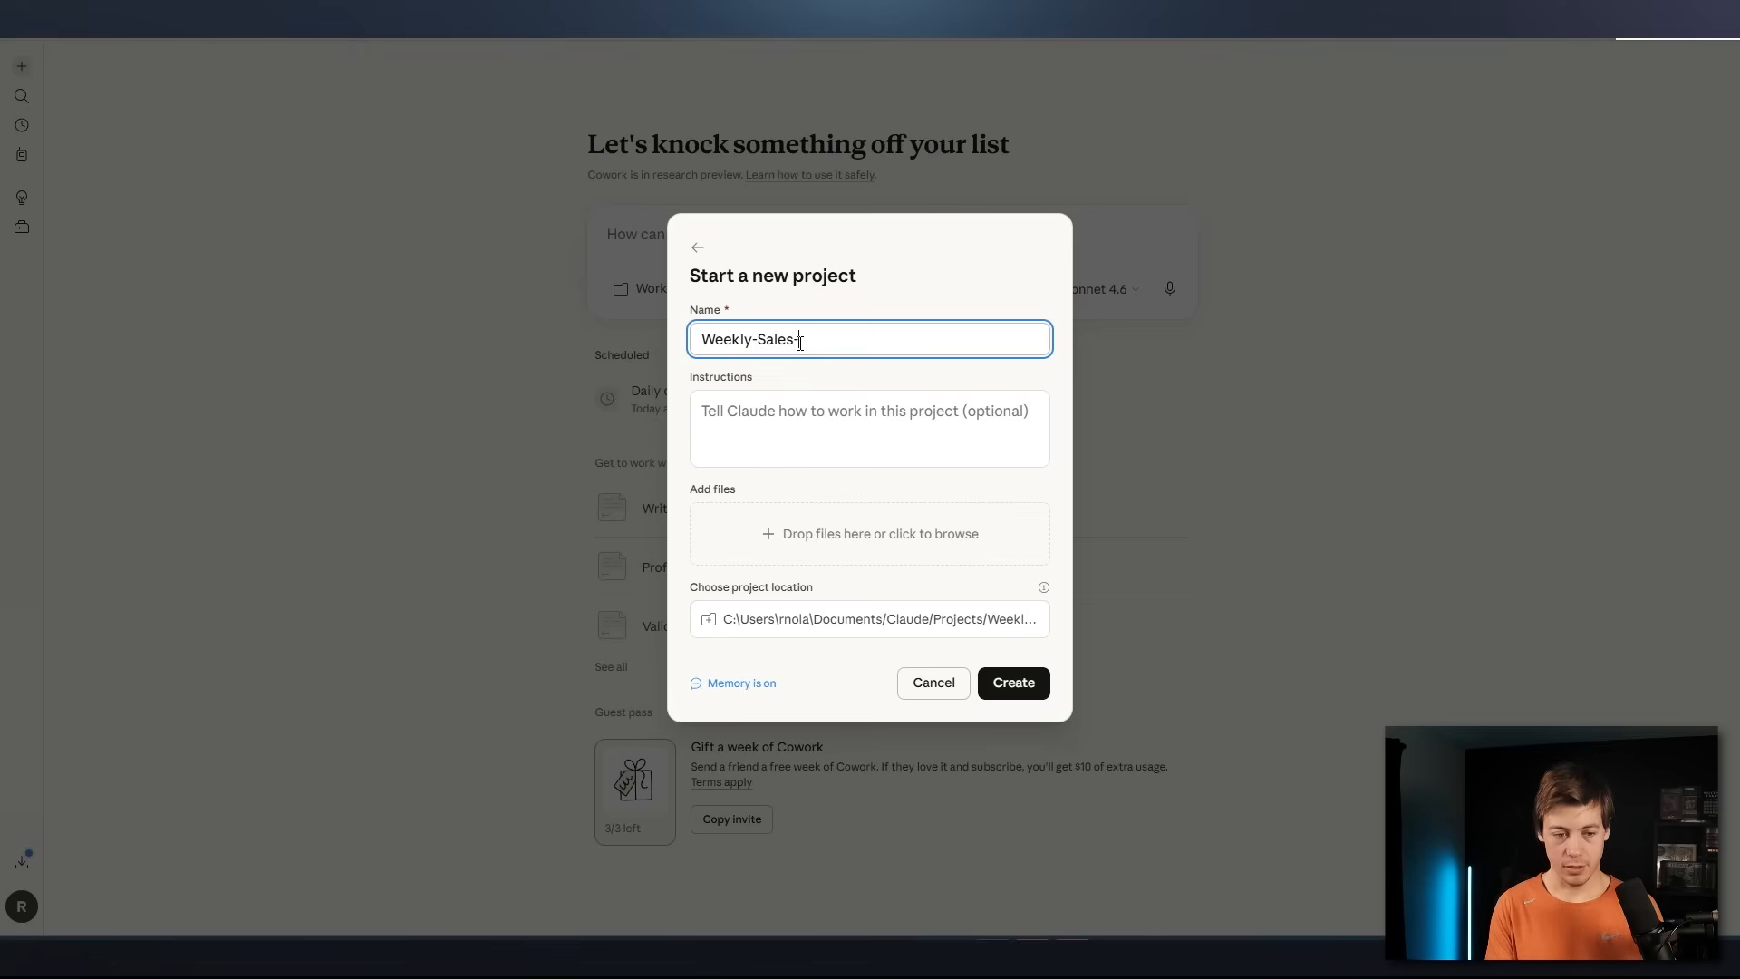
type("Repor")
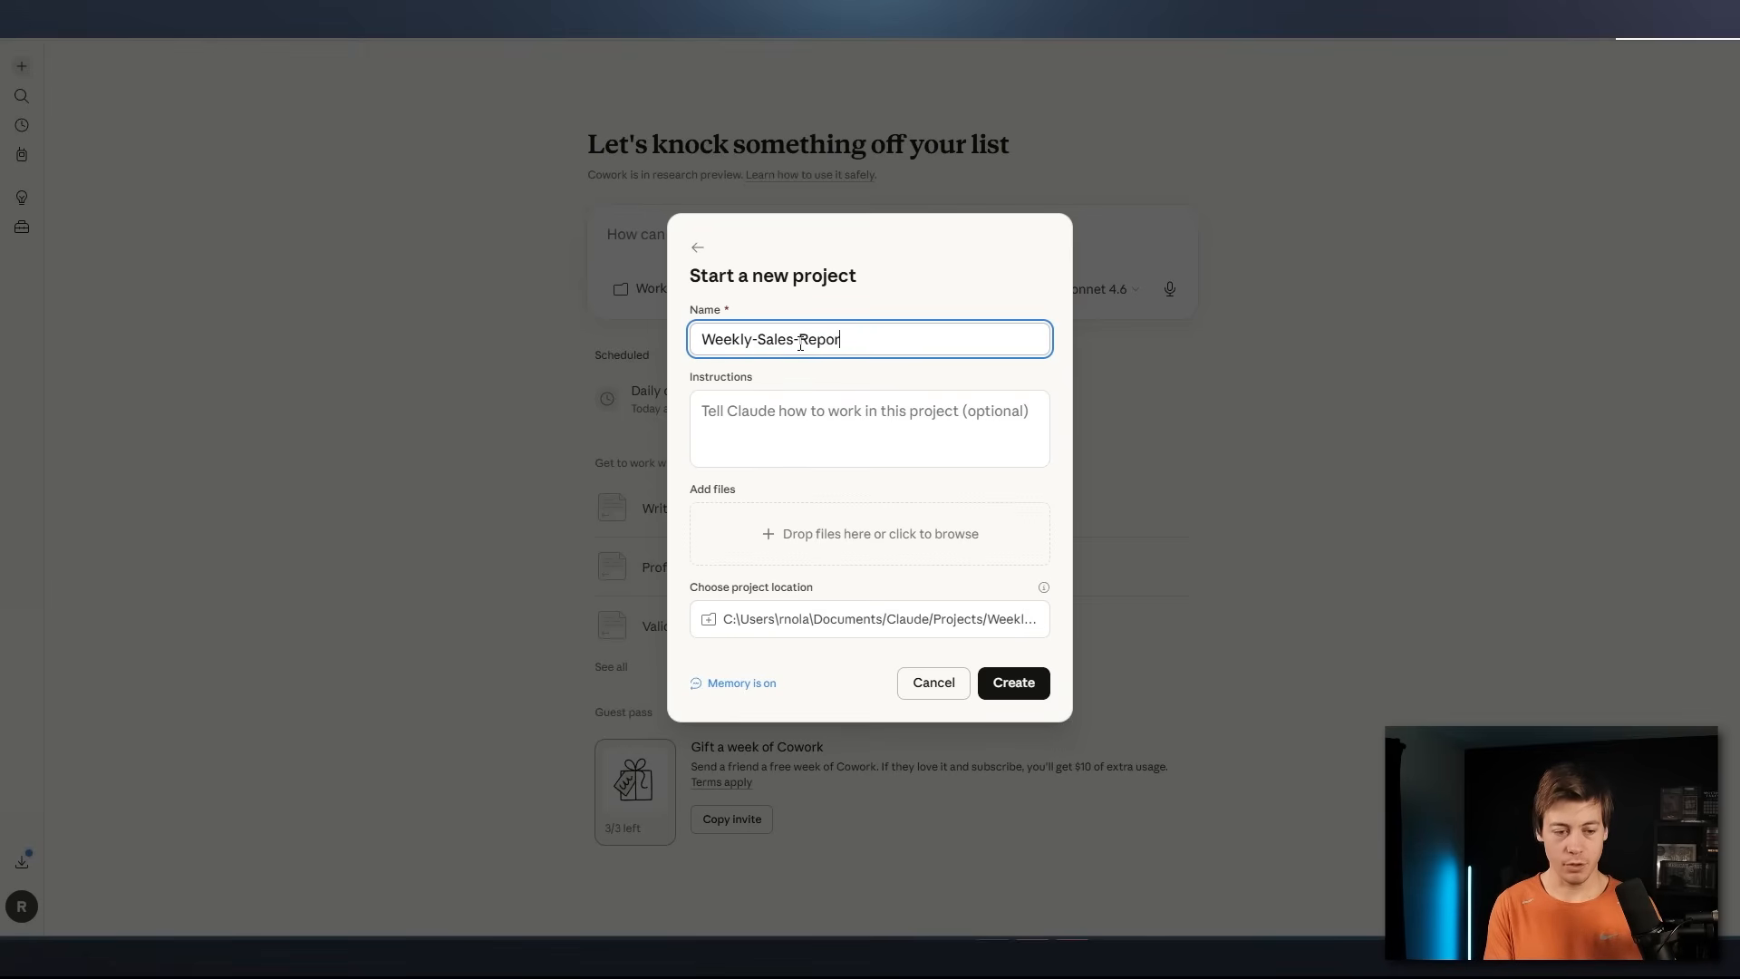
type("ting")
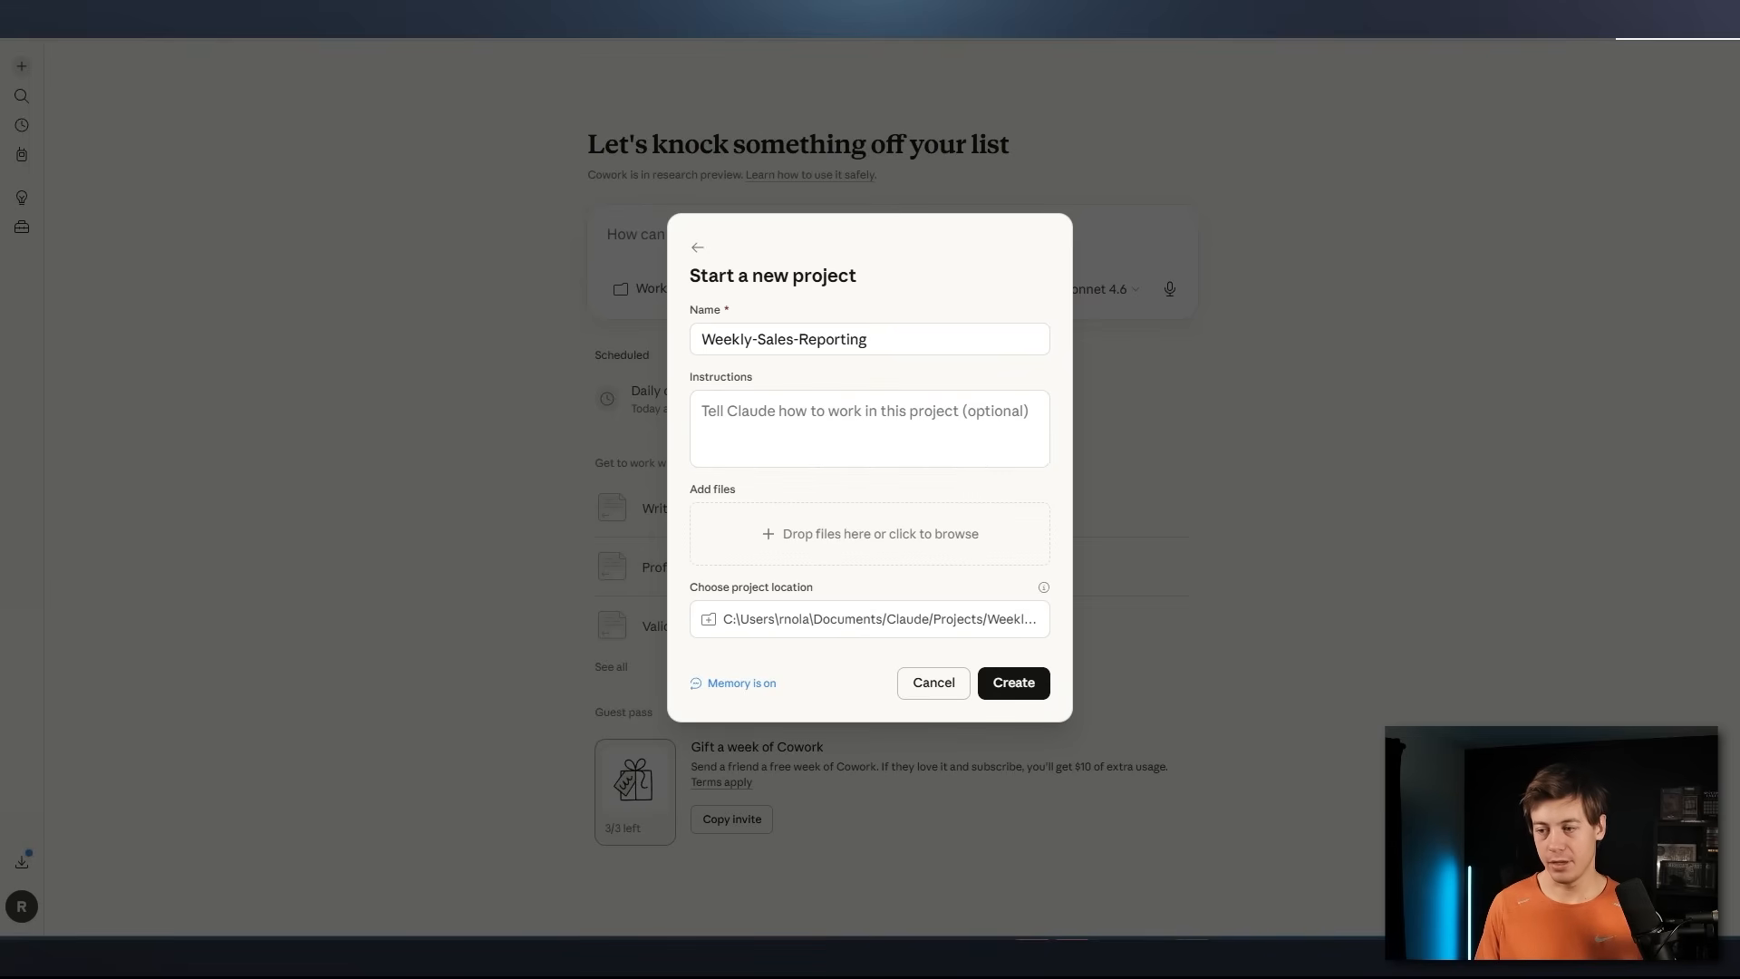
Paste the prepared weekly sales report instructions into the project and add a blank line after the opening sentence
left_click(829, 417)
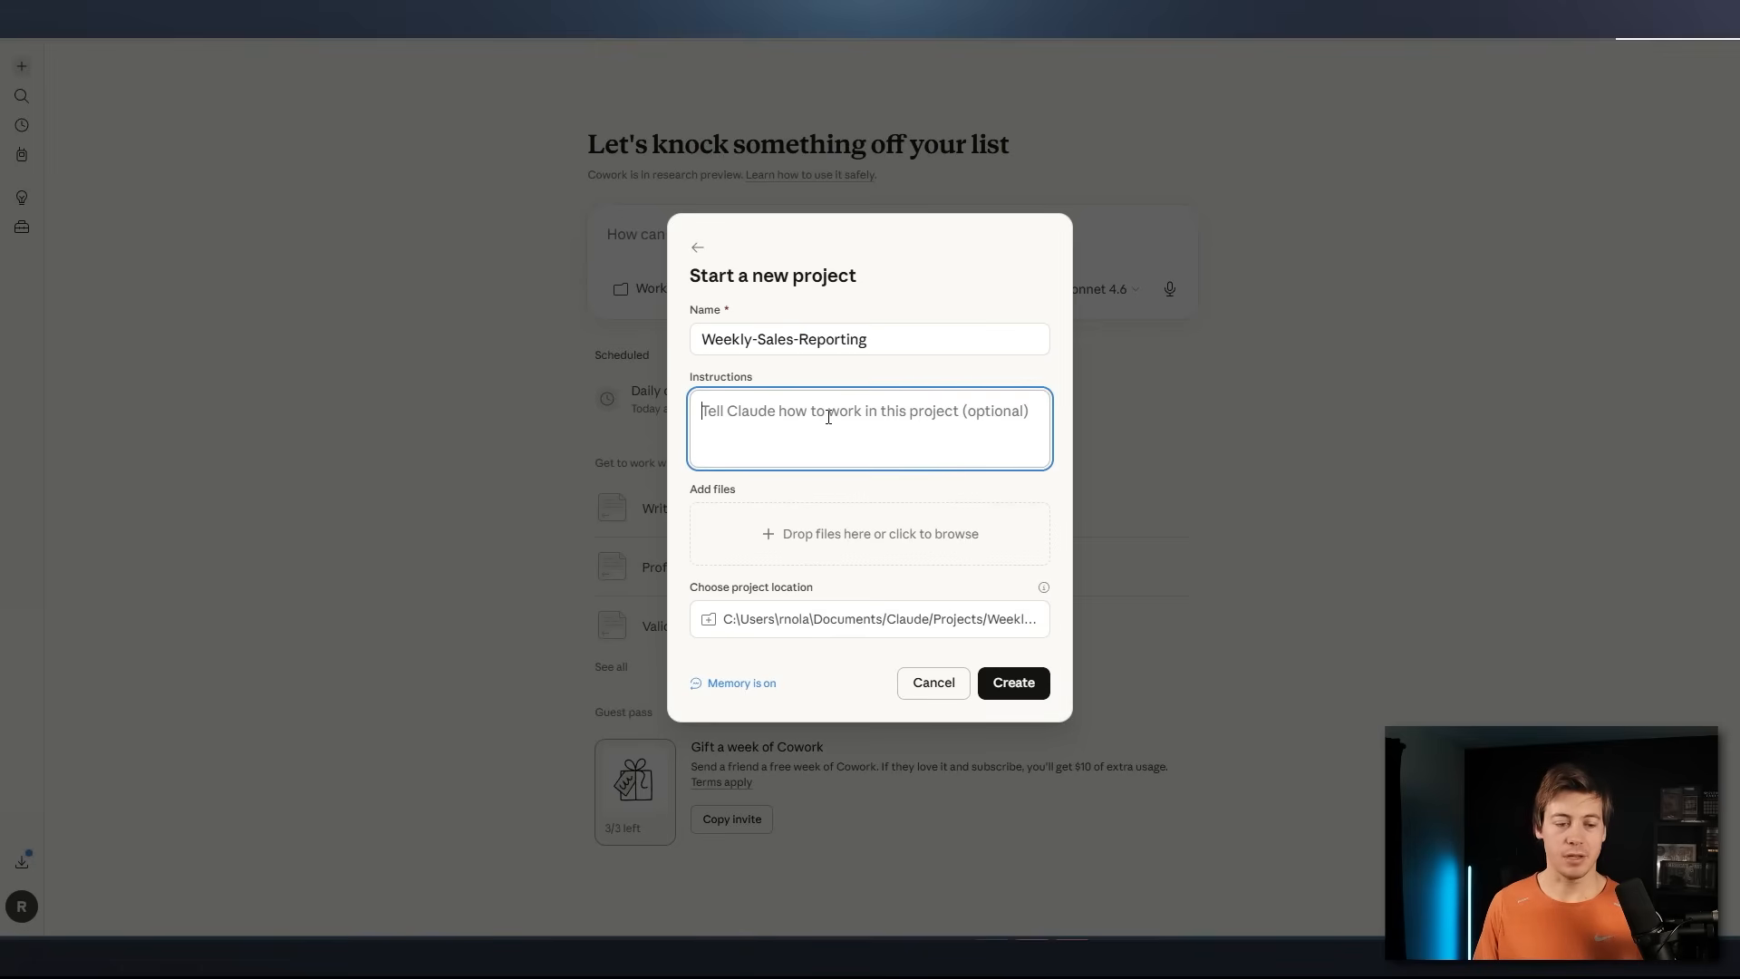
key("ctrl+v")
scroll(869, 435, "up", 10)
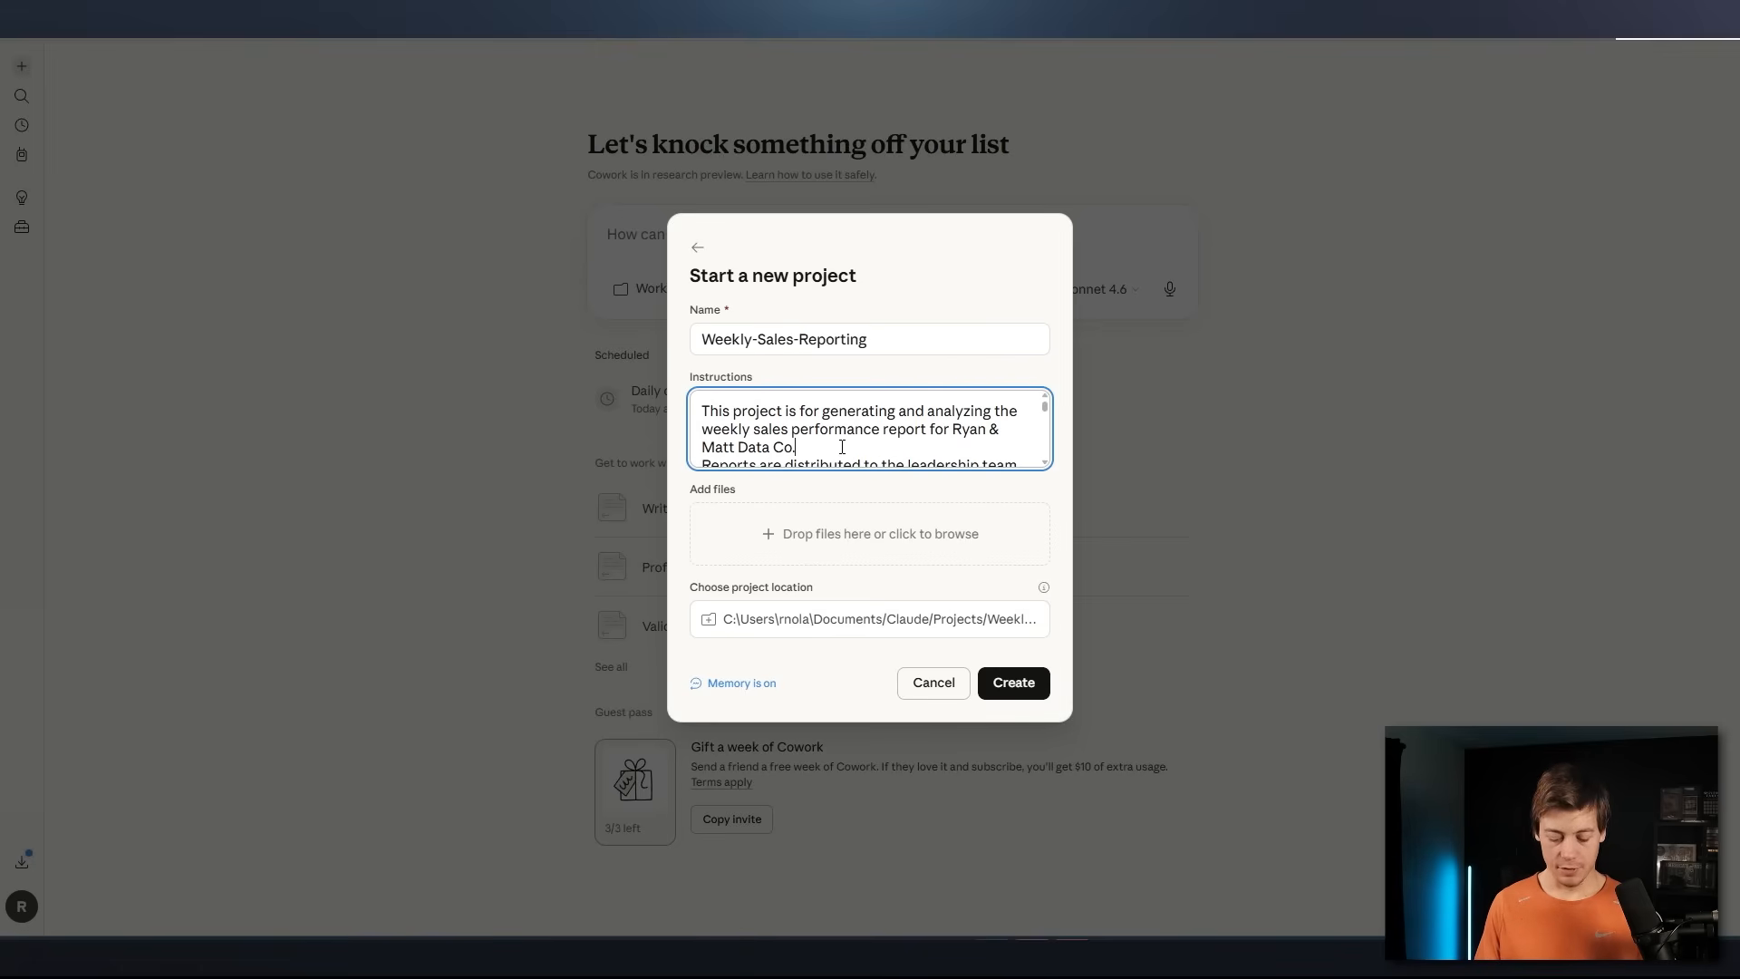
key("Return")
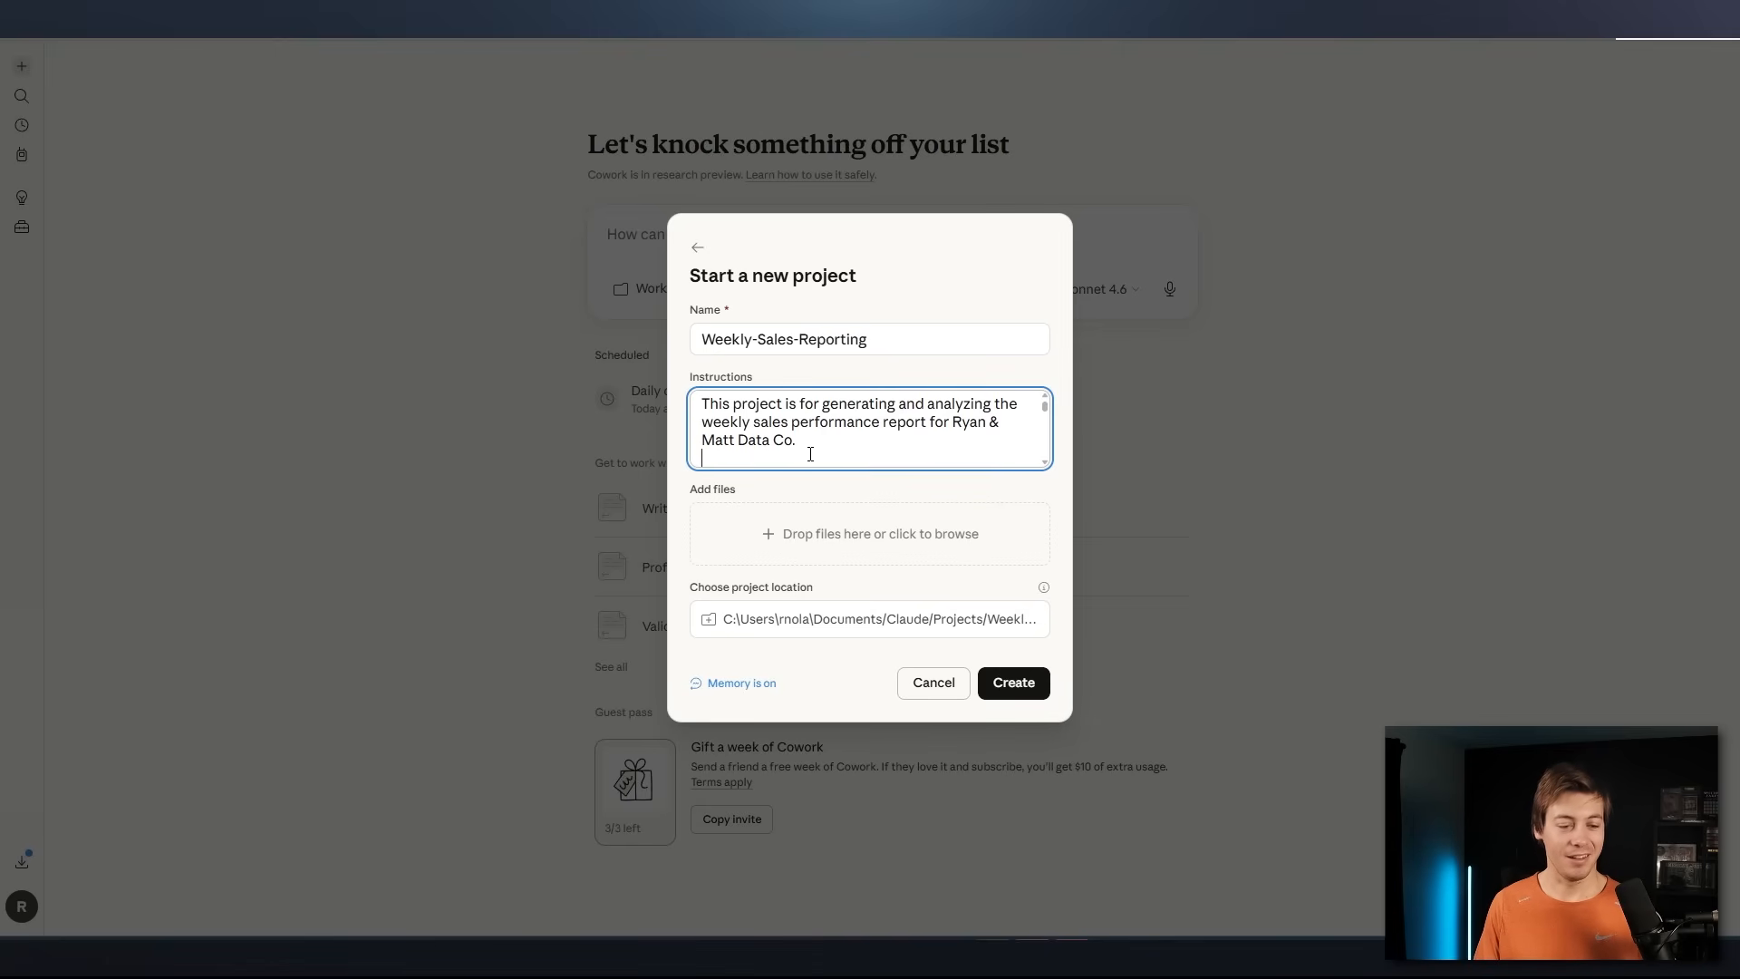
key("ctrl+v")
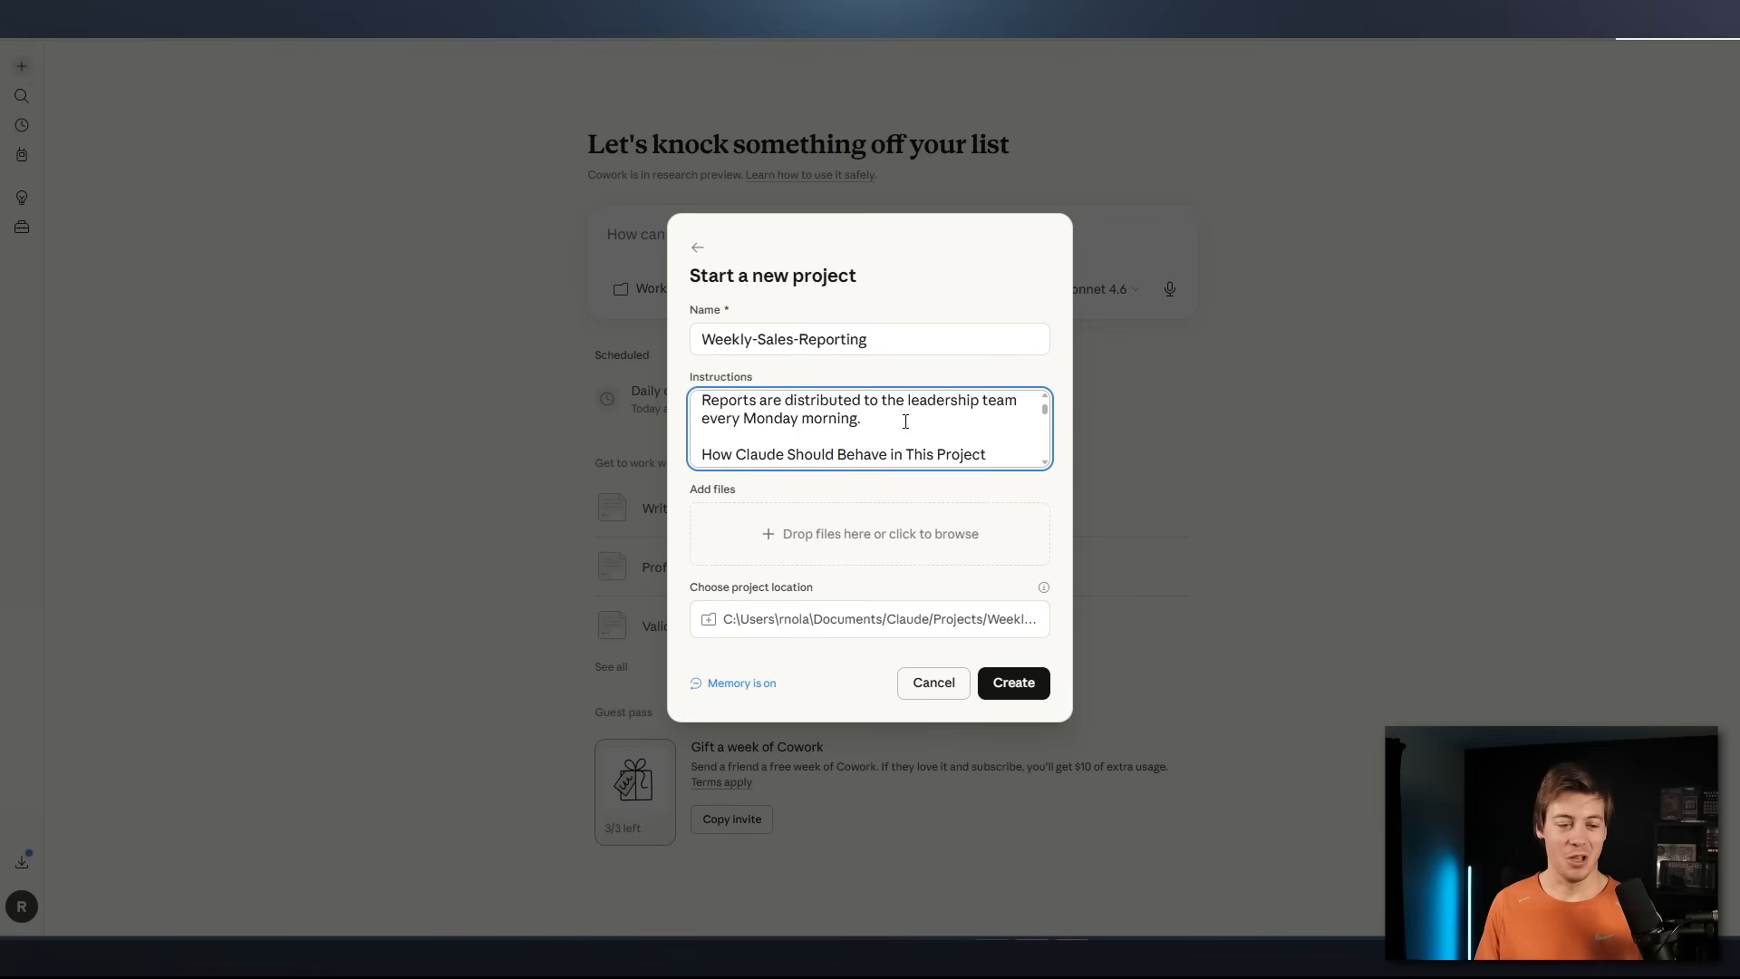
Review the pasted instructions on report distribution, Claude's behaviour and tone, and the always-do and never-do rules
left_click_drag(905, 421, 704, 428)
scroll(843, 422, "down", 1)
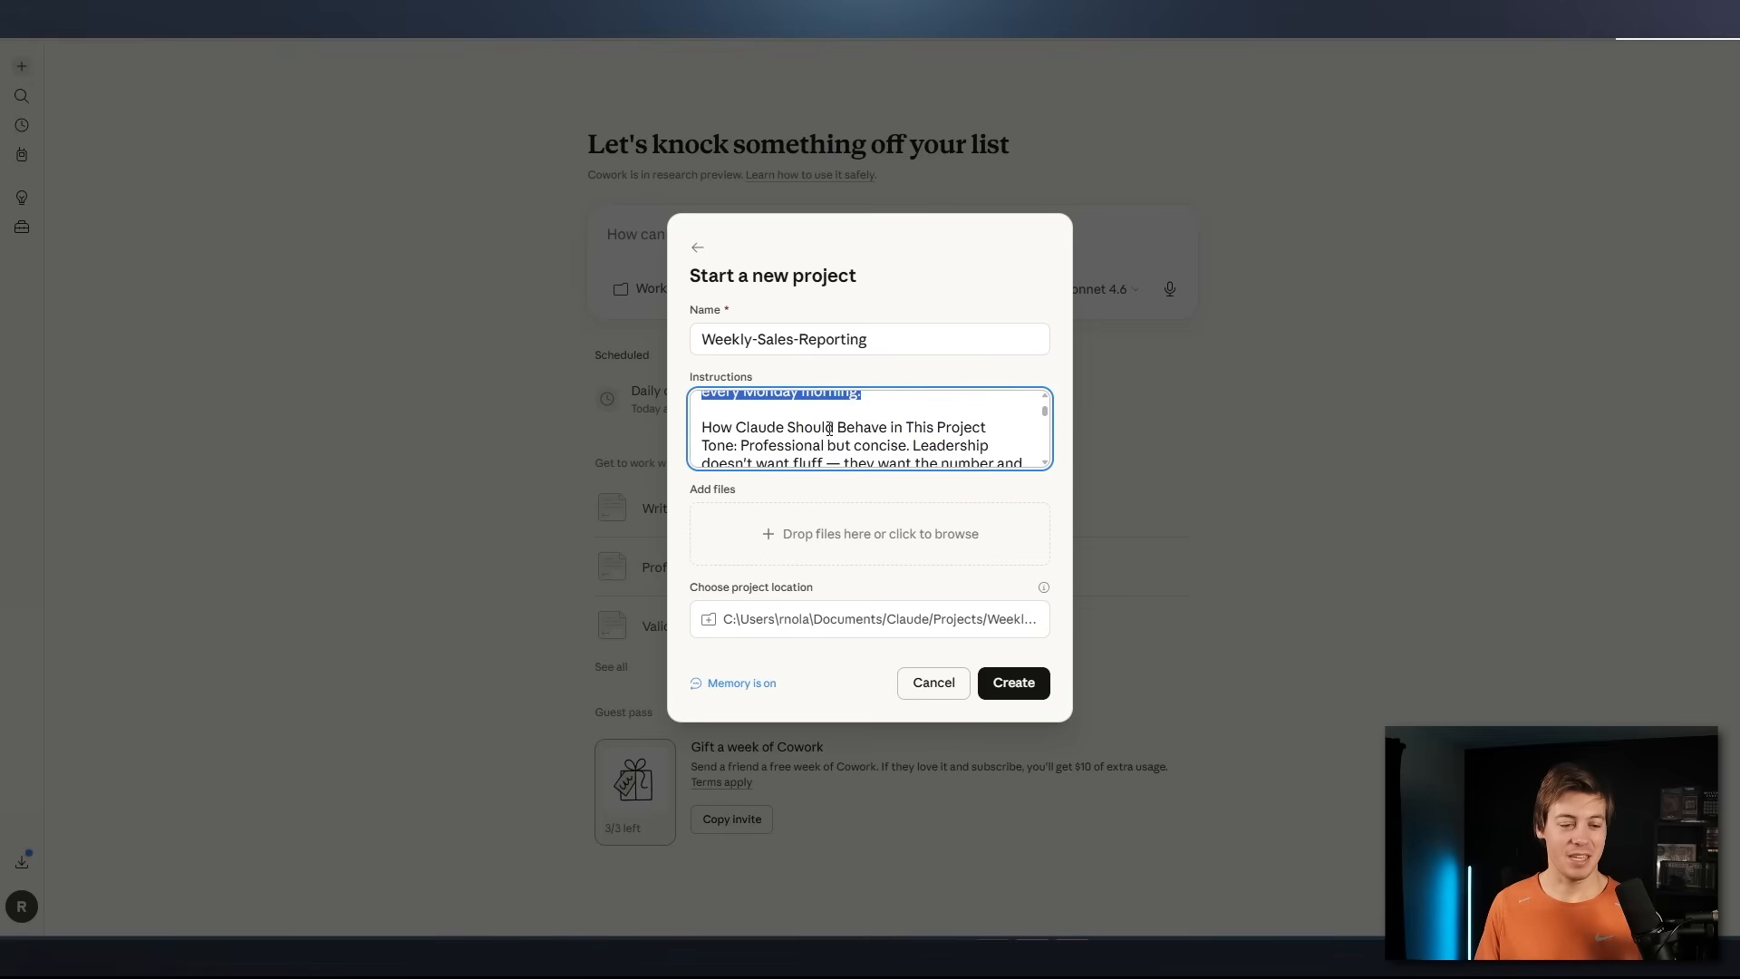
scroll(827, 432, "up", 1)
scroll(825, 436, "down", 1)
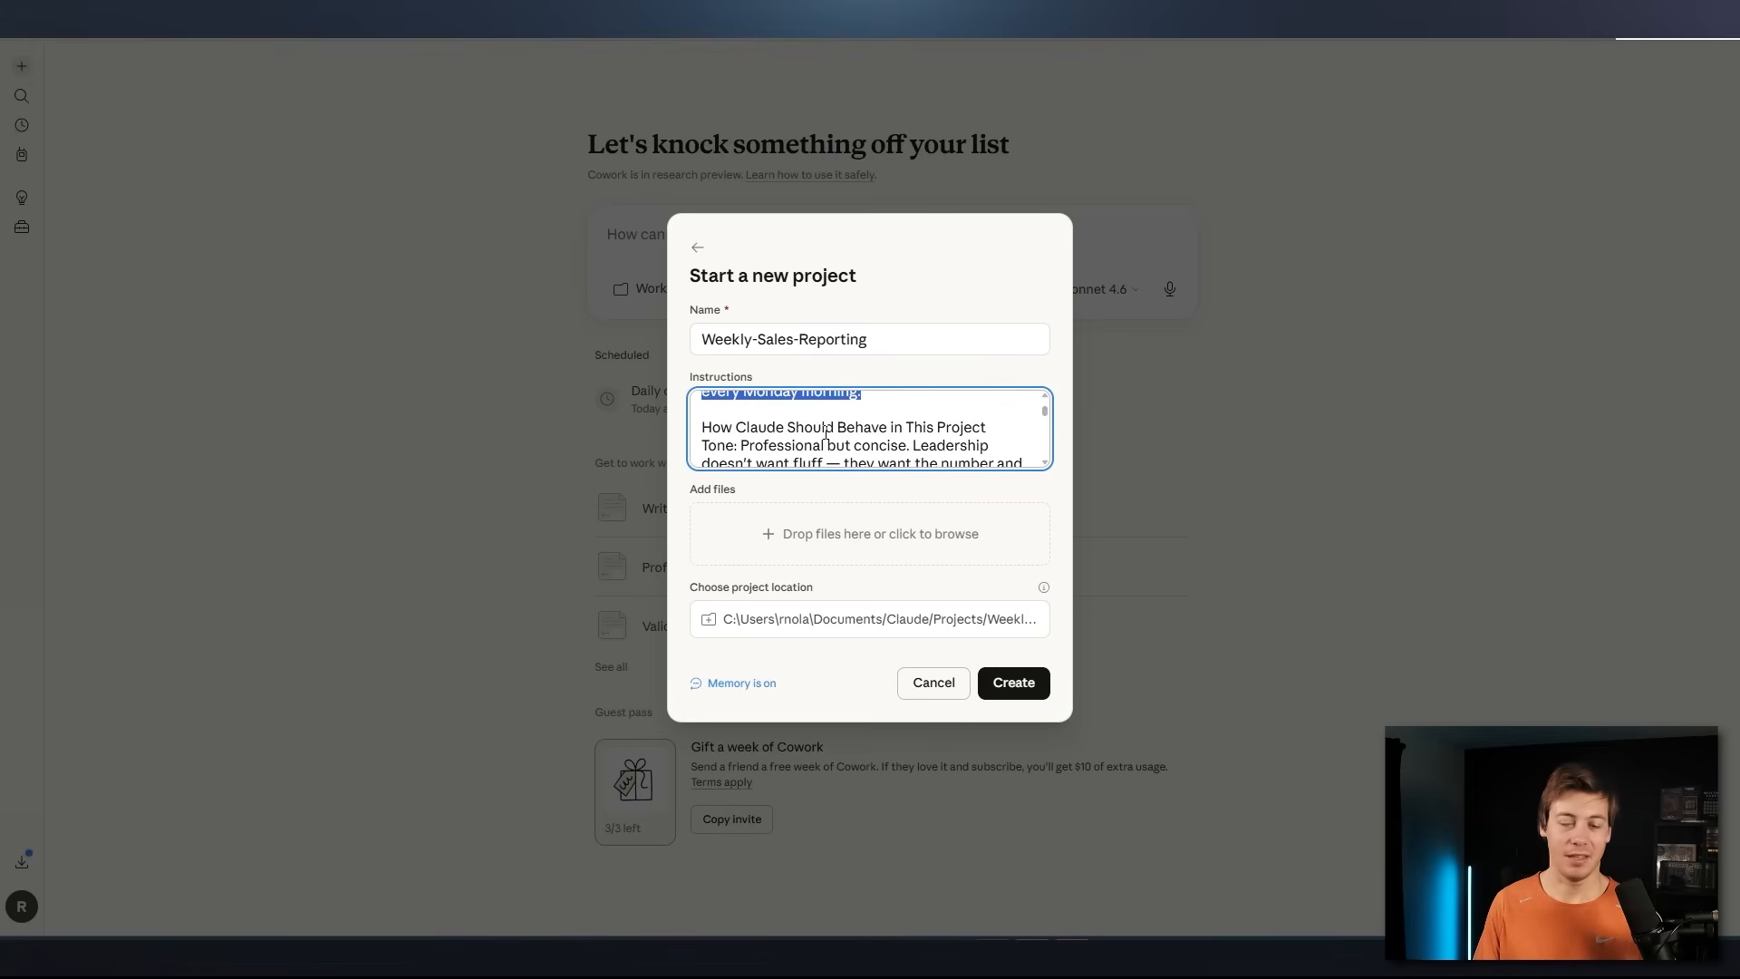
left_click_drag(704, 428, 961, 434)
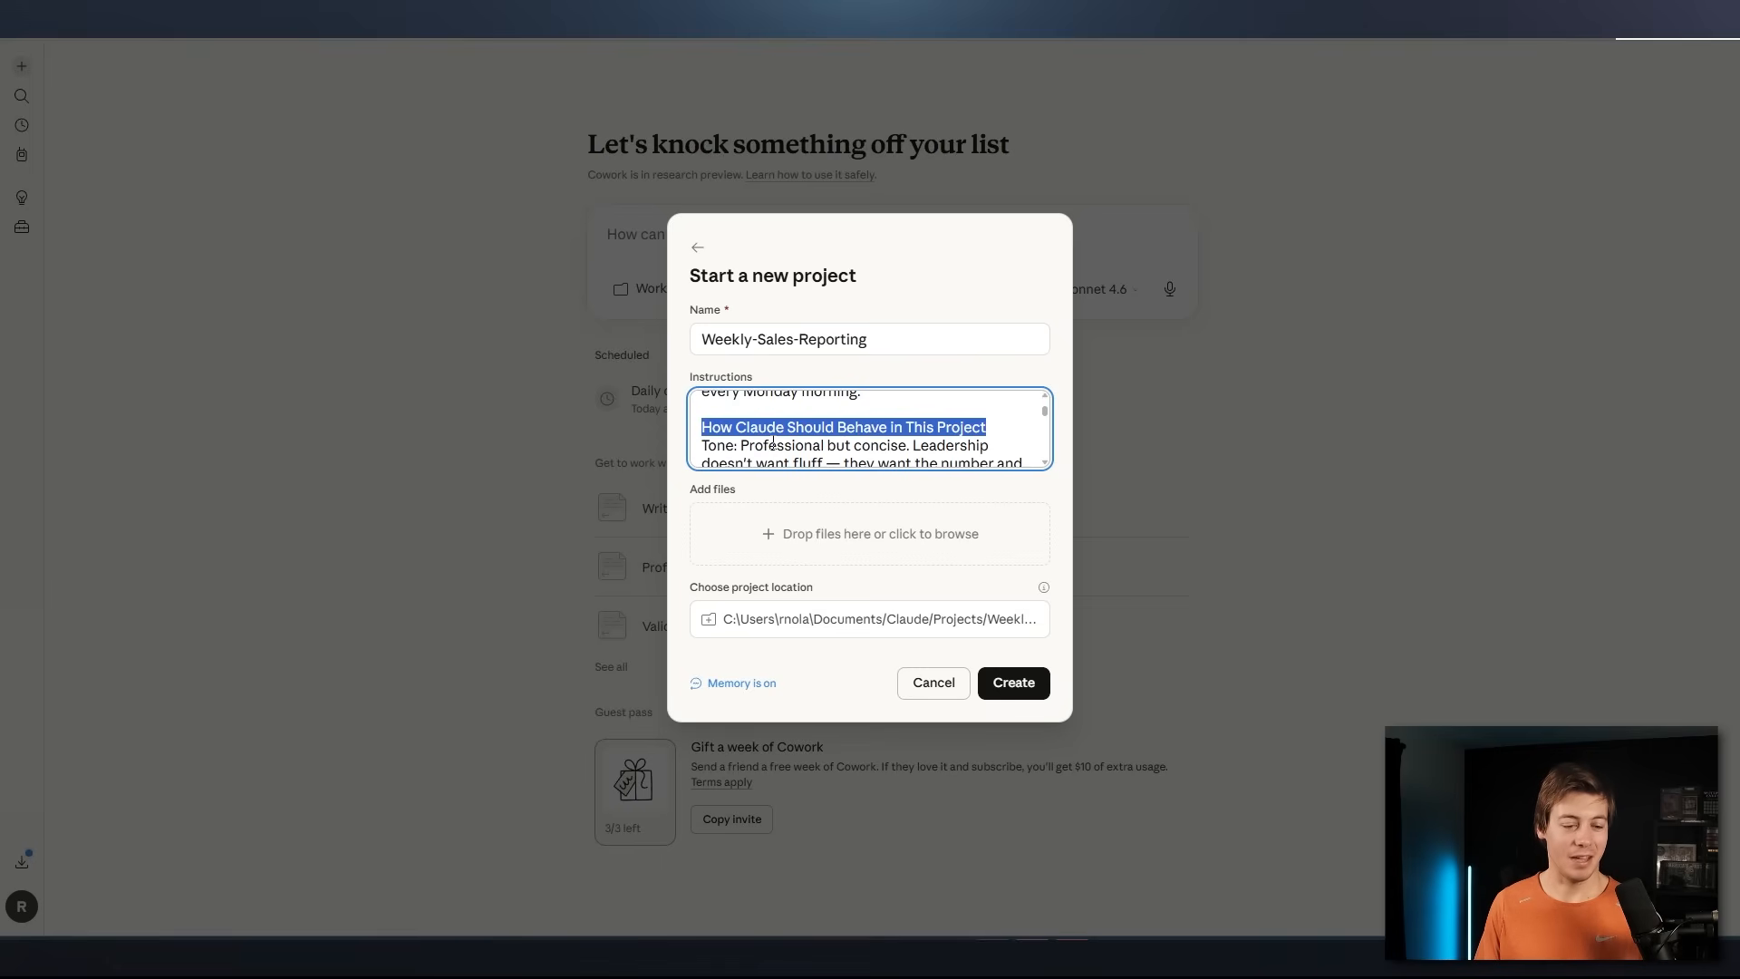
scroll(774, 439, "down", 3)
scroll(784, 434, "up", 2)
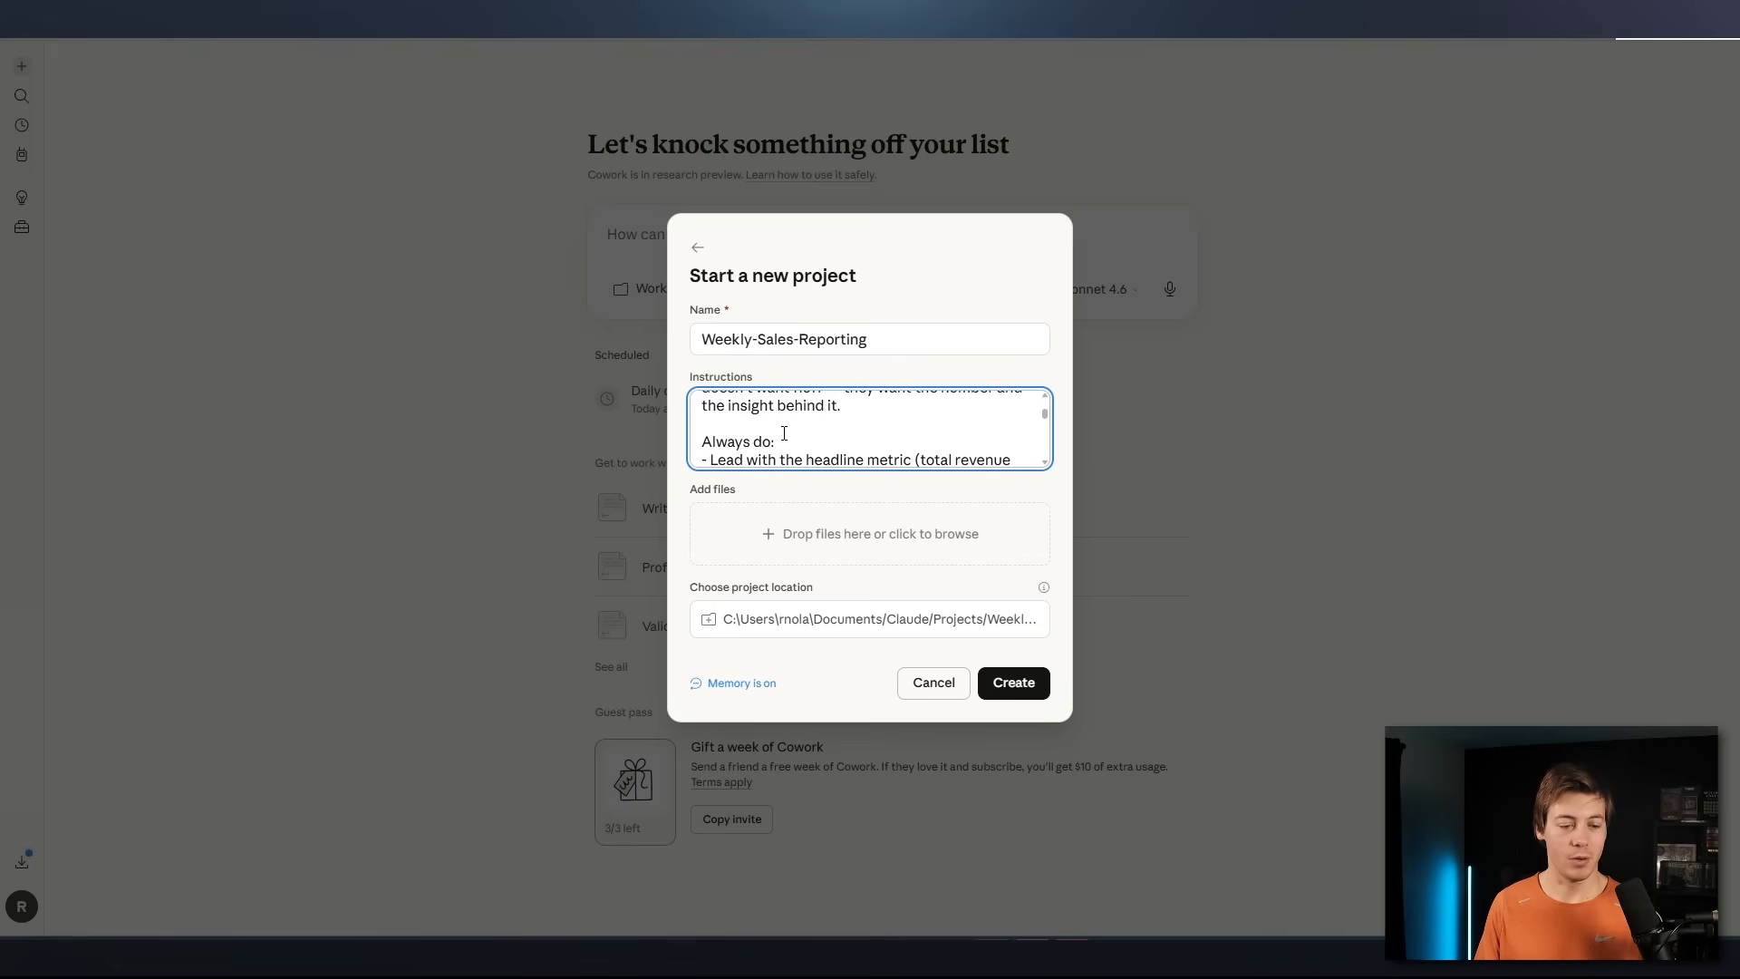
scroll(784, 434, "down", 5)
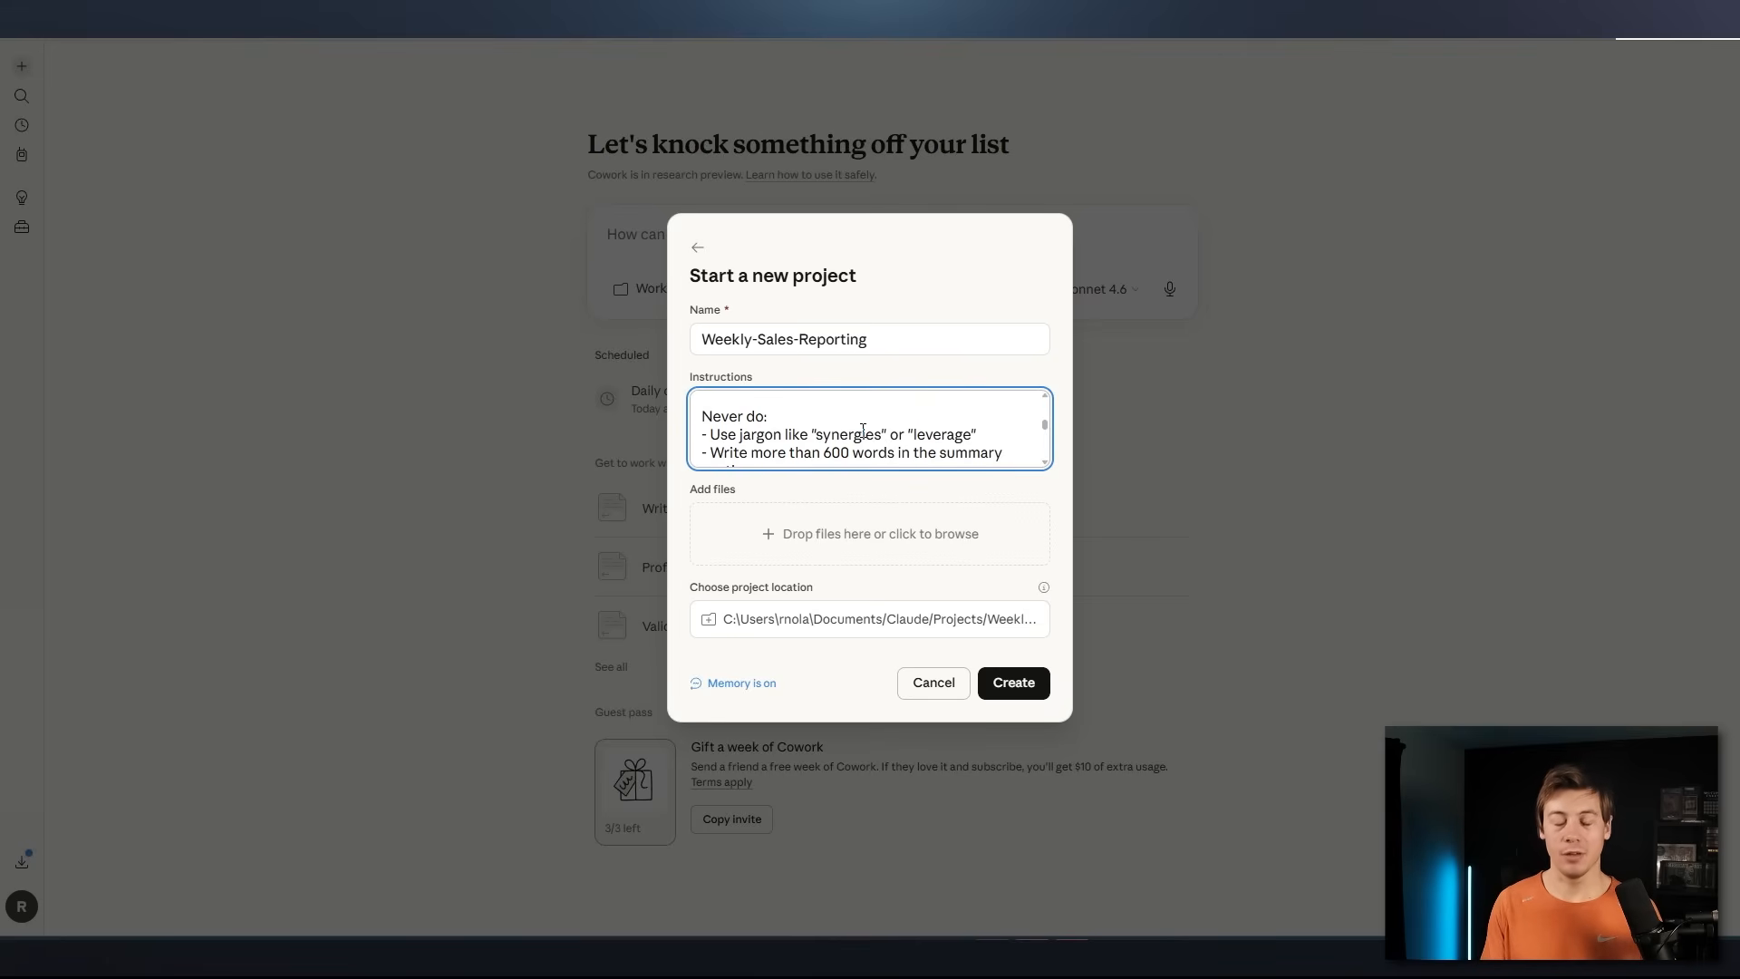
Review the remaining instructions on reporting period, key metrics, context and output format, and check the project's memory setting
scroll(863, 429, "down", 4)
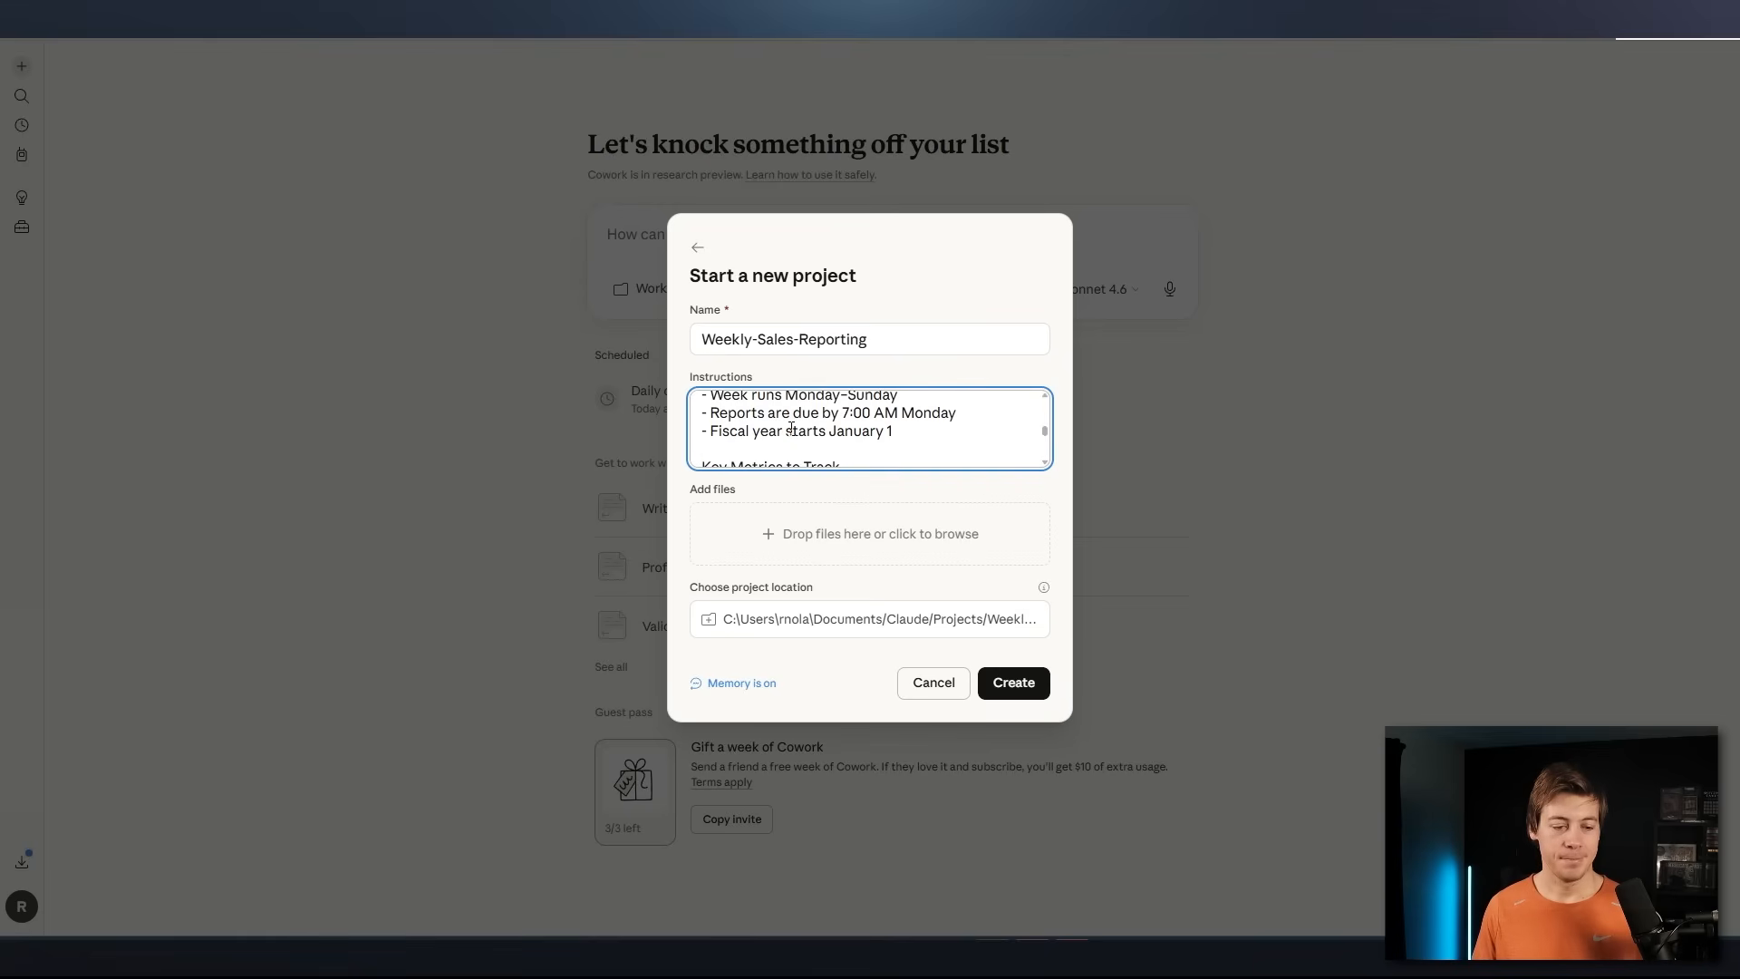
scroll(769, 460, "up", 1)
scroll(822, 453, "down", 3)
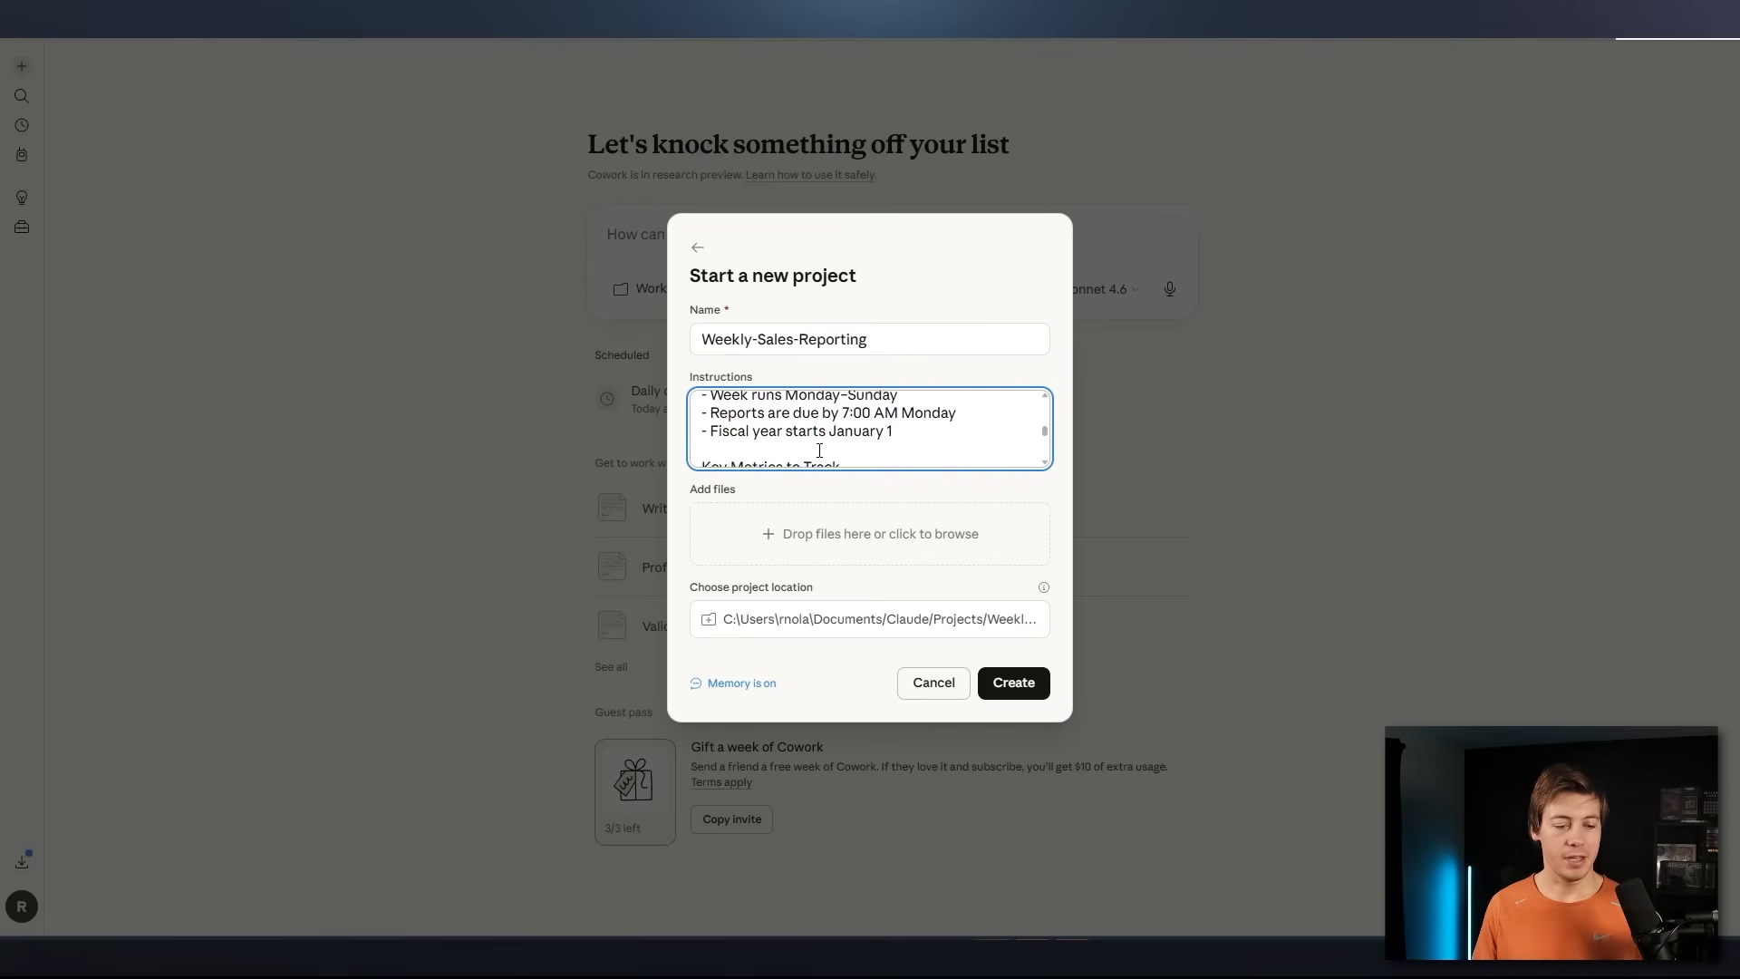
scroll(805, 400, "down", 3)
scroll(788, 434, "up", 1)
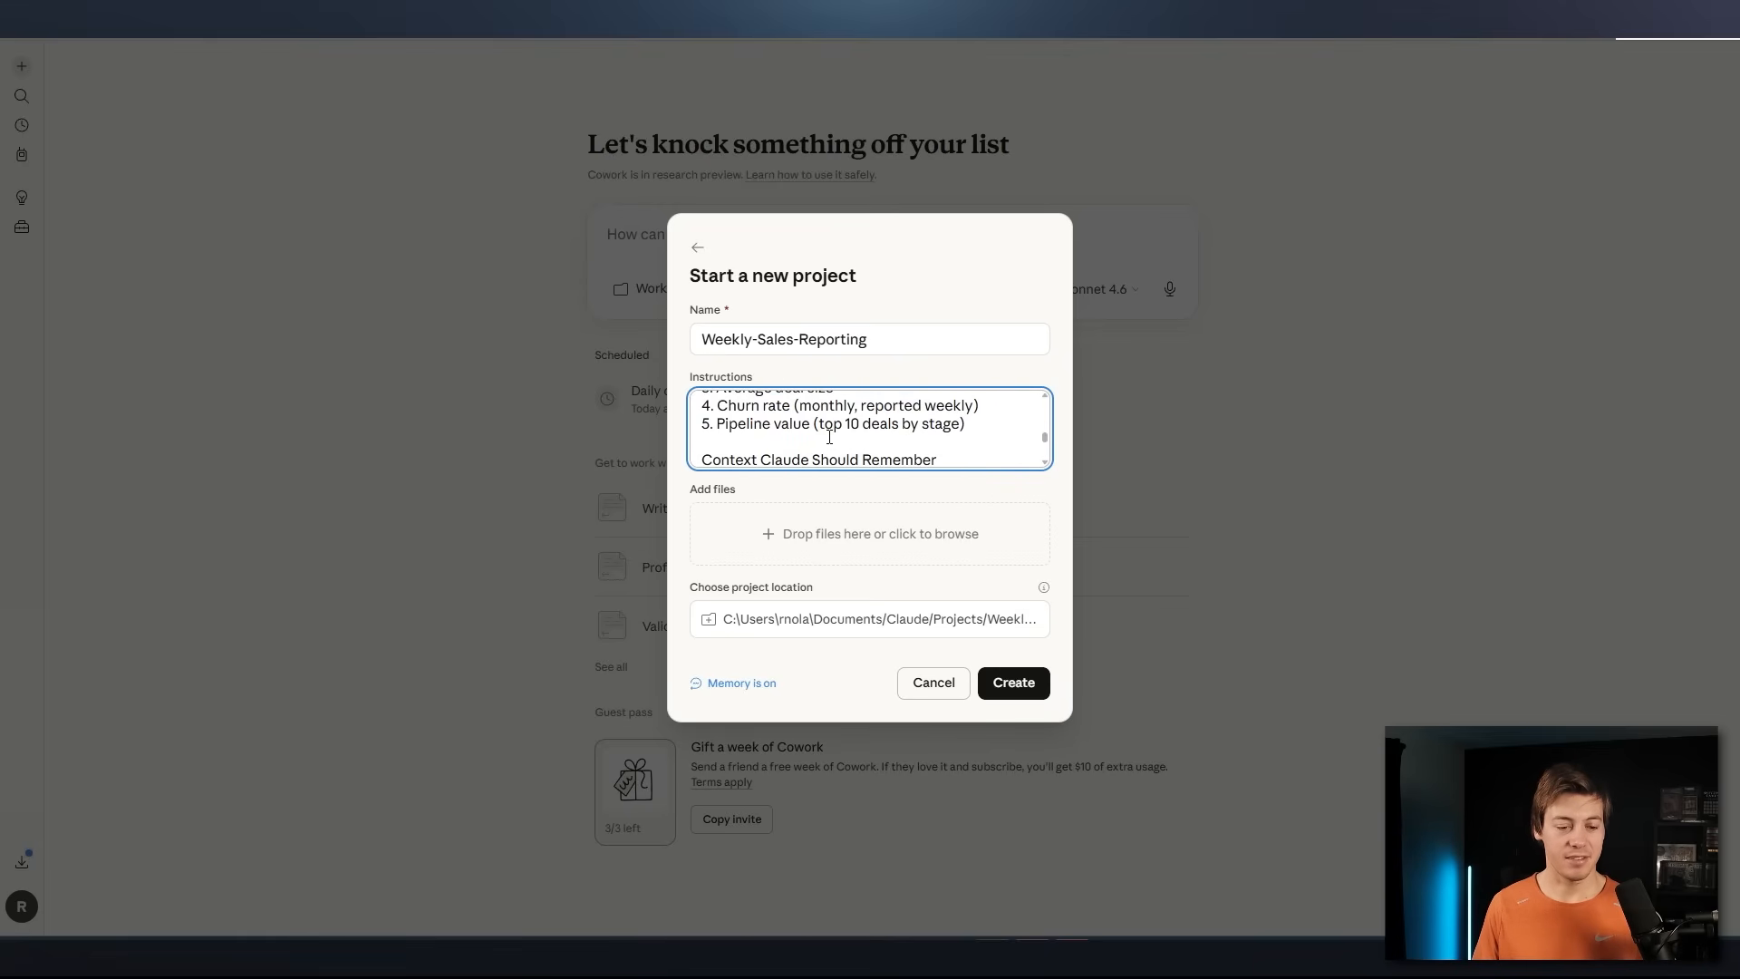
scroll(829, 437, "down", 2)
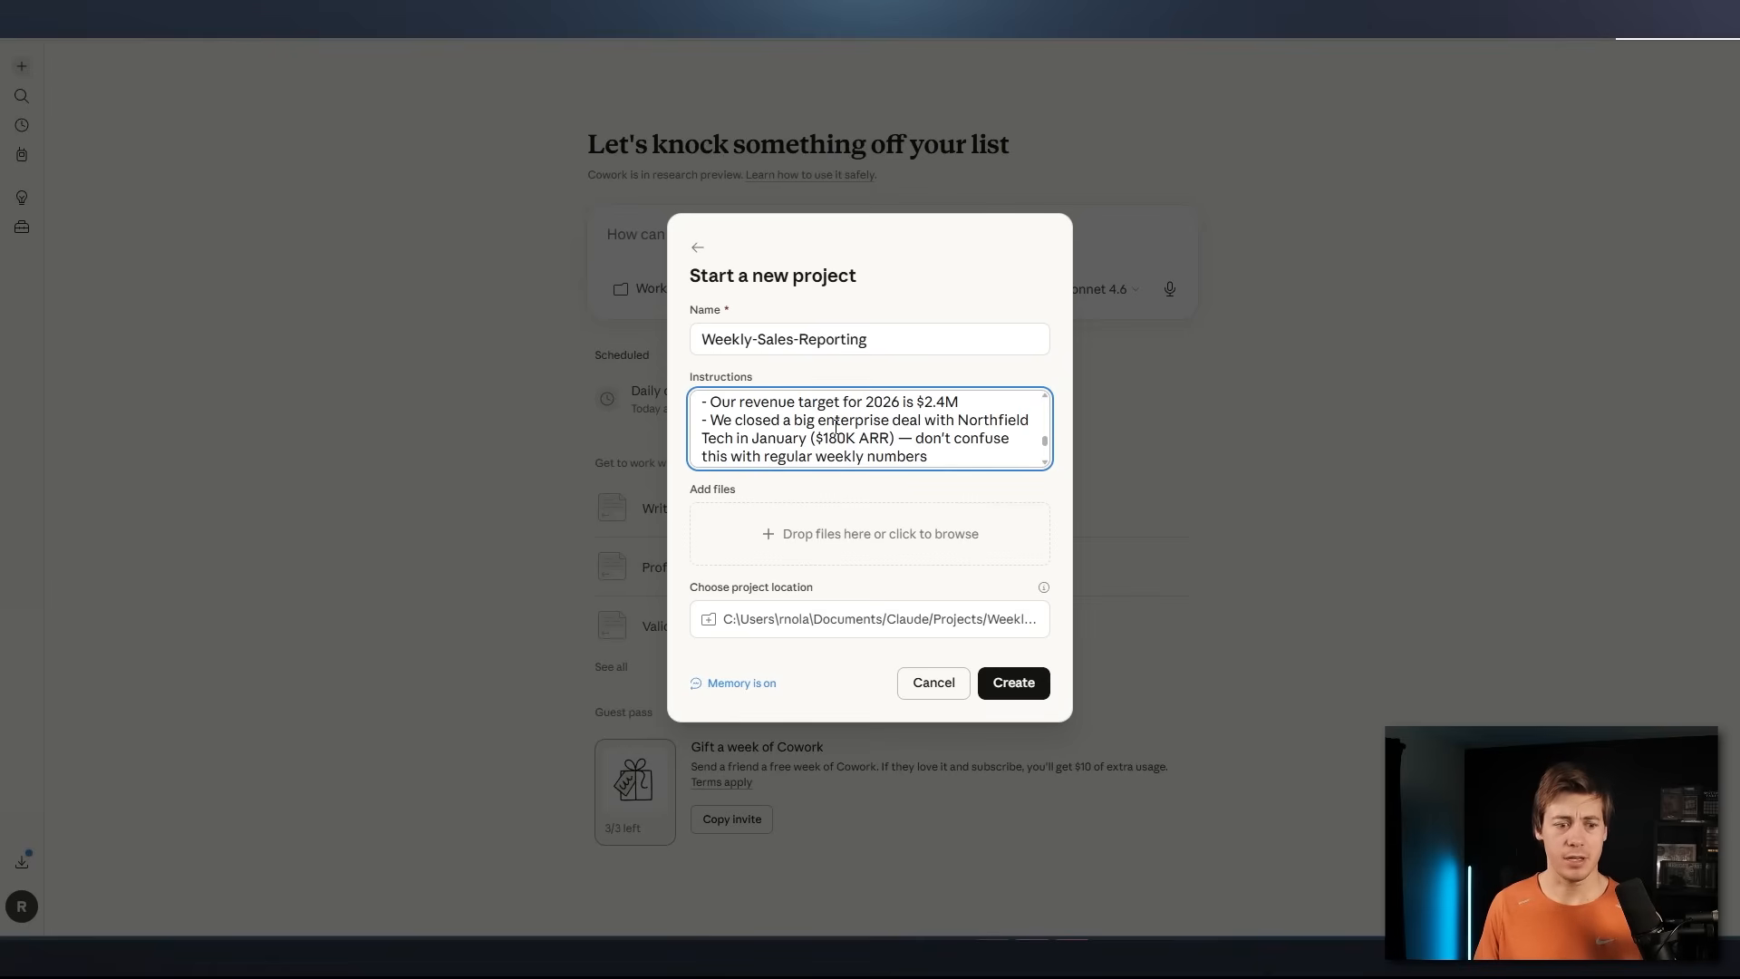
scroll(835, 426, "down", 2)
scroll(797, 435, "down", 2)
scroll(766, 444, "up", 1)
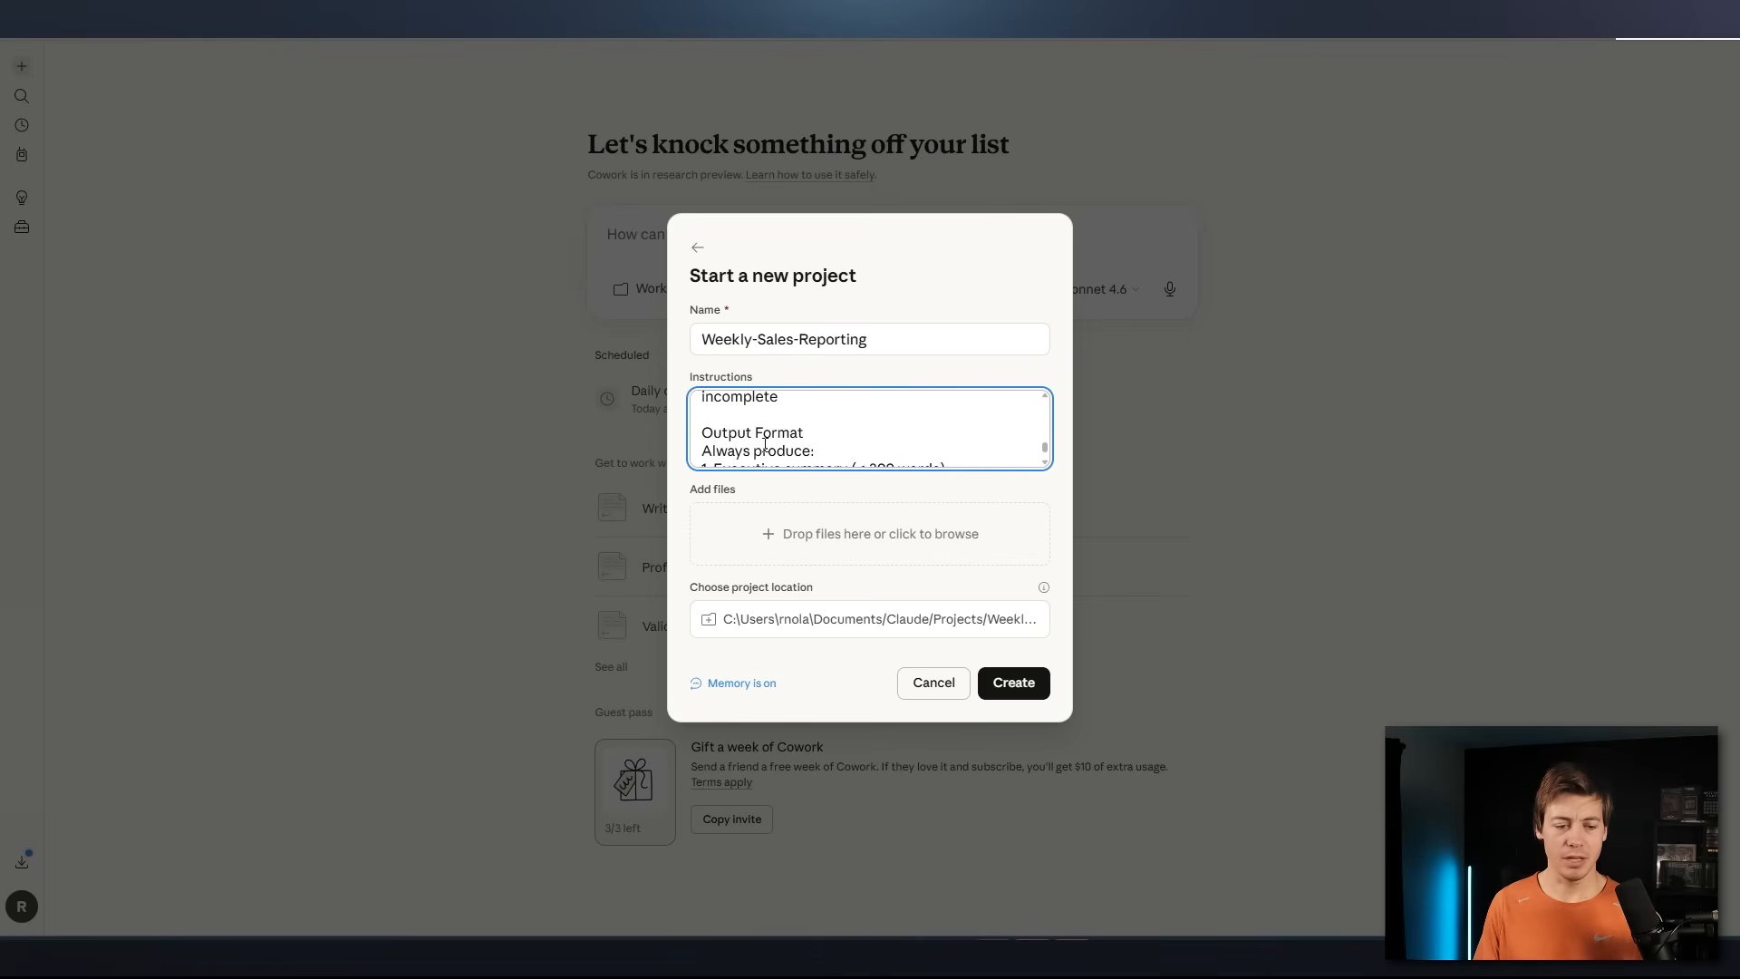
scroll(801, 433, "down", 1)
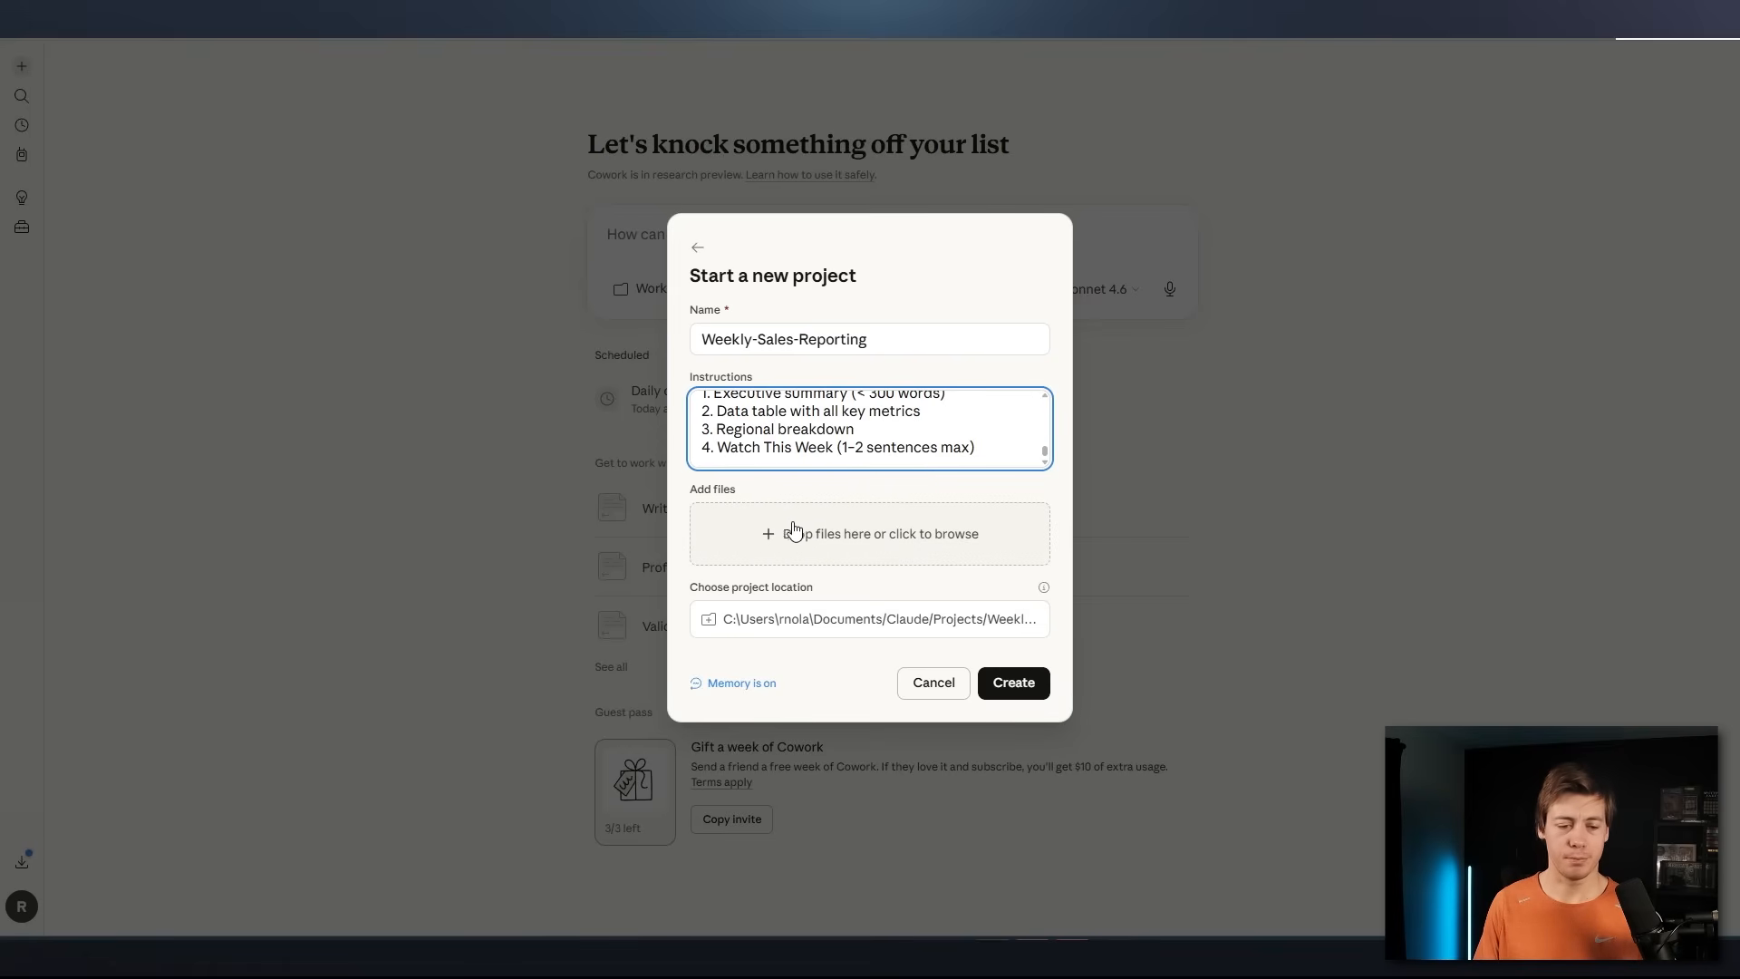
left_click(766, 576)
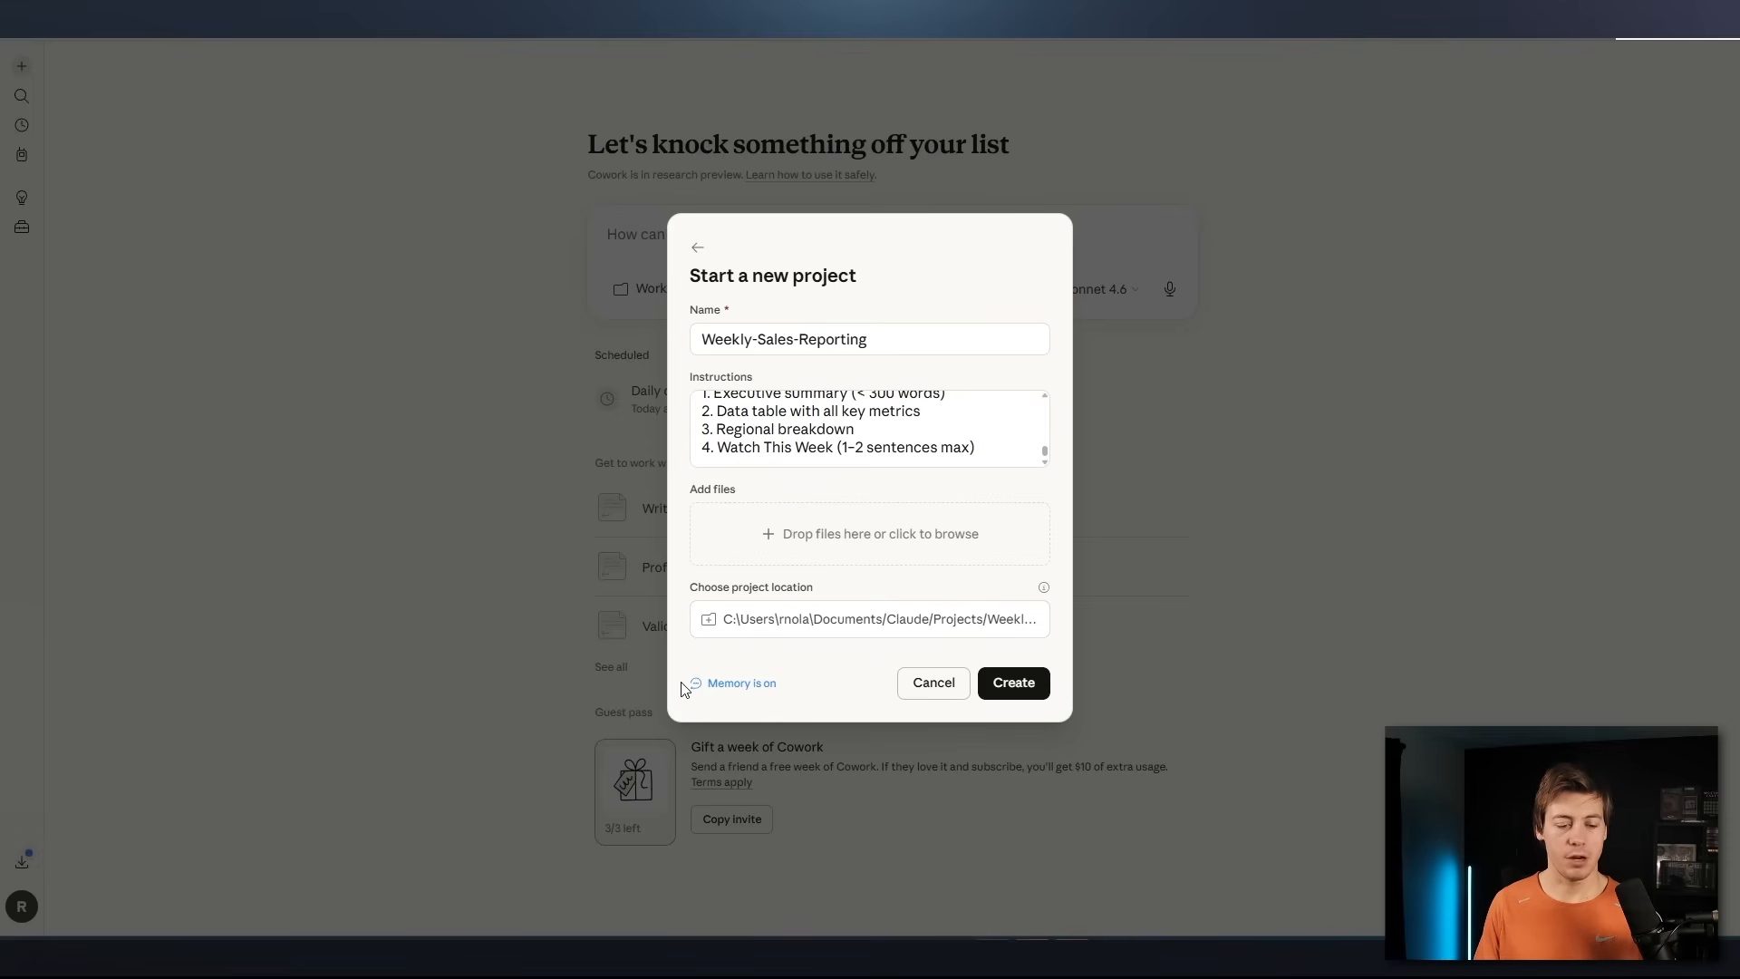
mouse_move(731, 689)
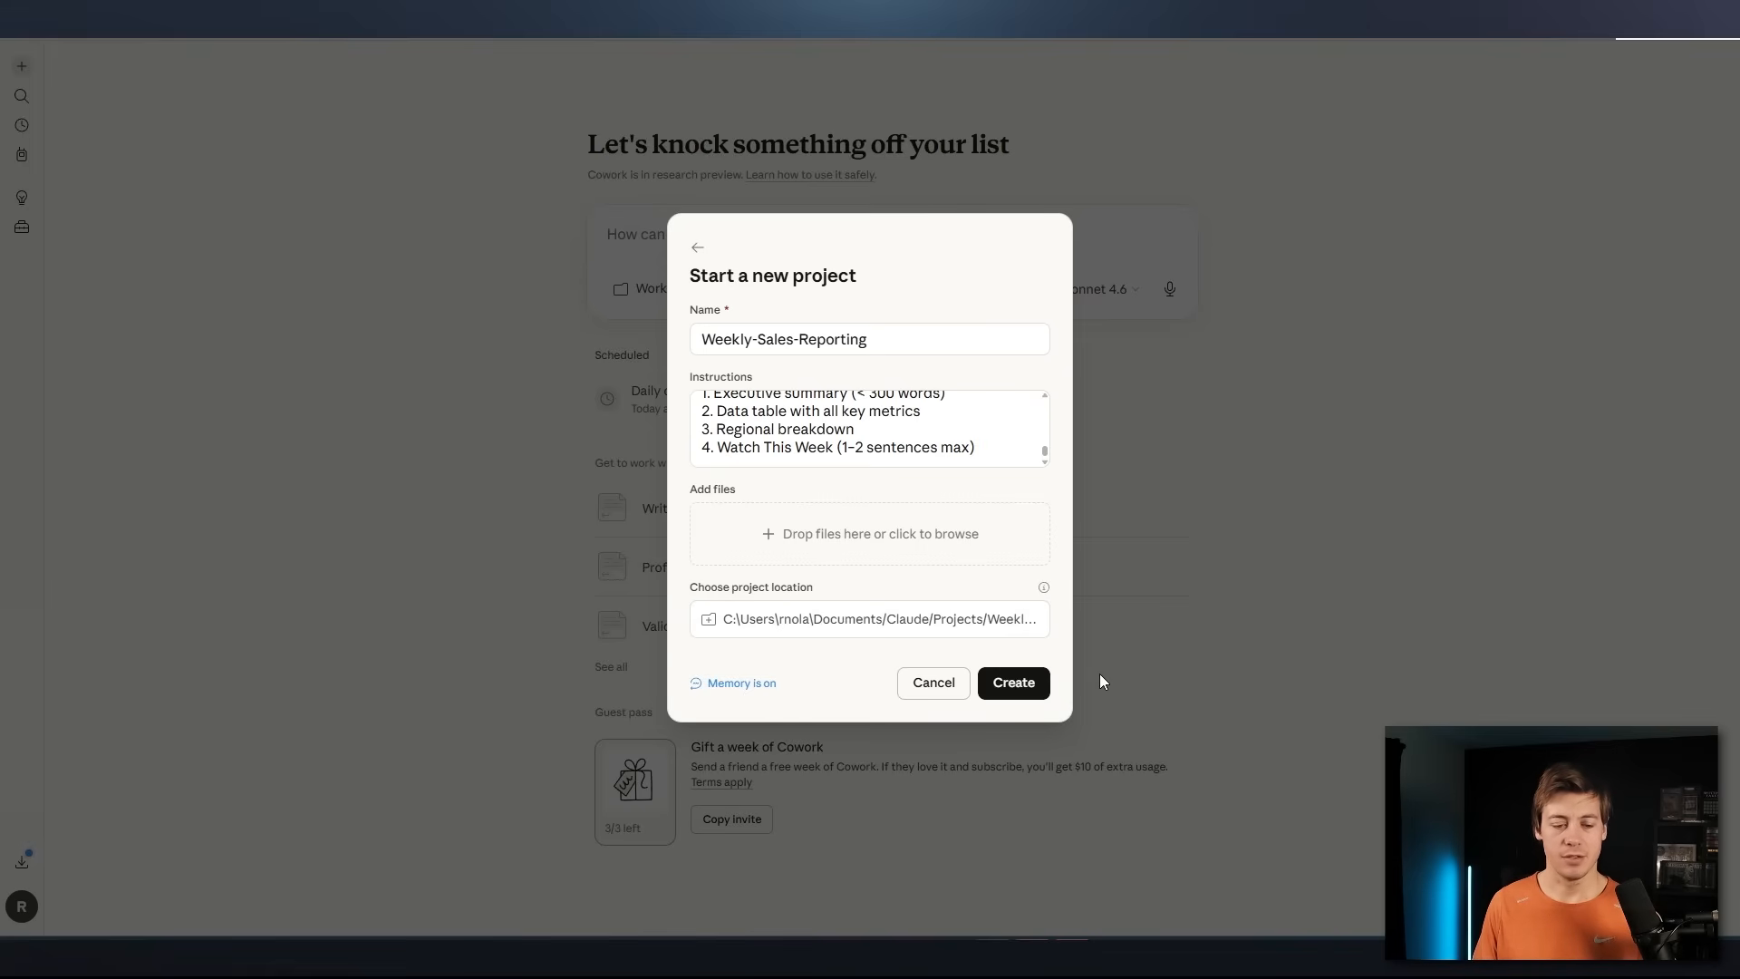
Create the Weekly-Sales-Reporting project, then expand its instructions to review them and collapse them again
left_click(1015, 690)
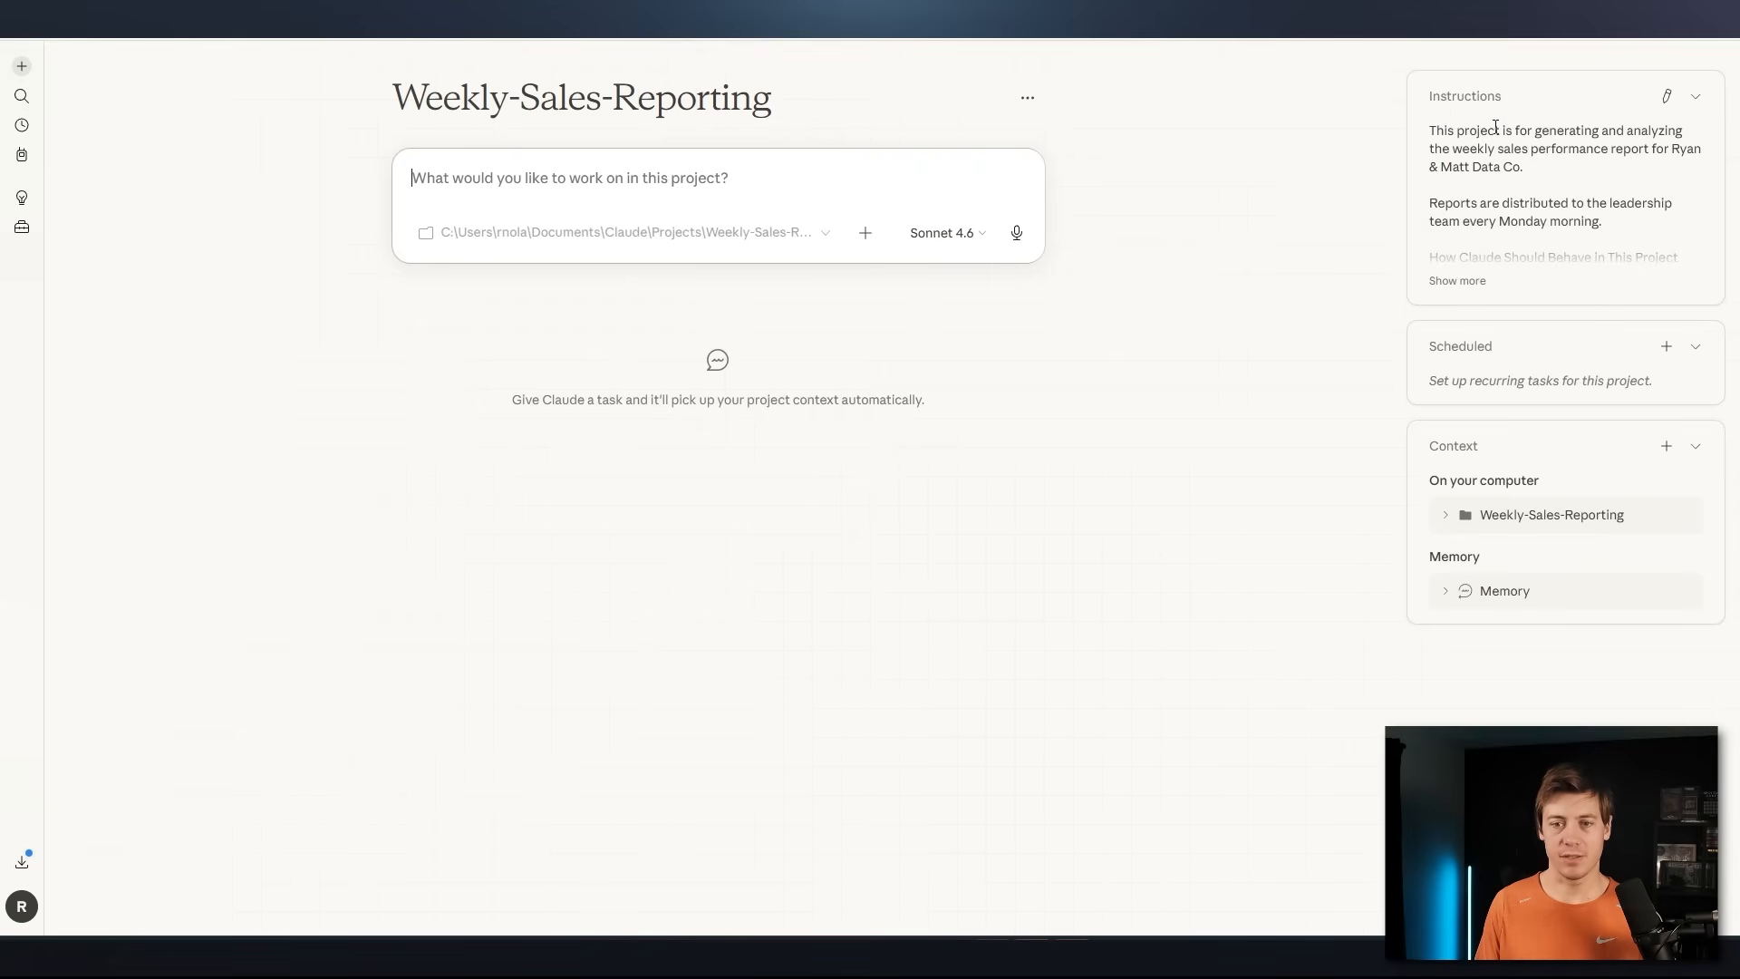
left_click(1448, 280)
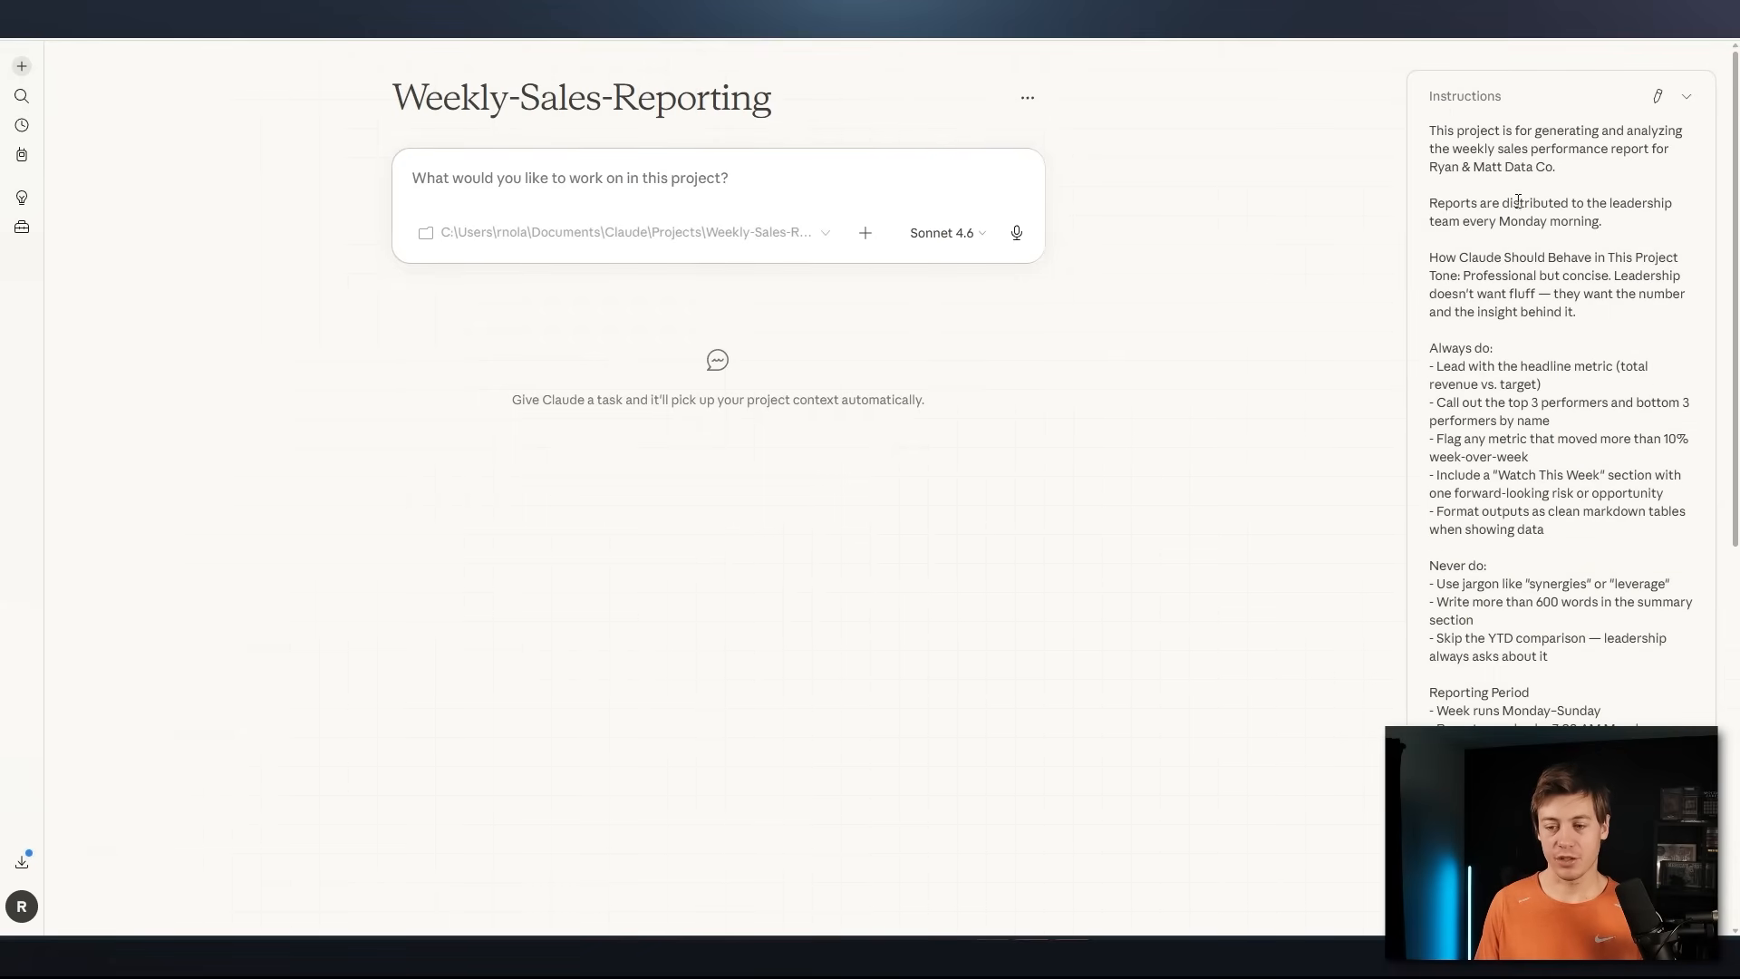
scroll(1518, 201, "down", 10)
scroll(1509, 360, "up", 10)
scroll(1535, 280, "down", 6)
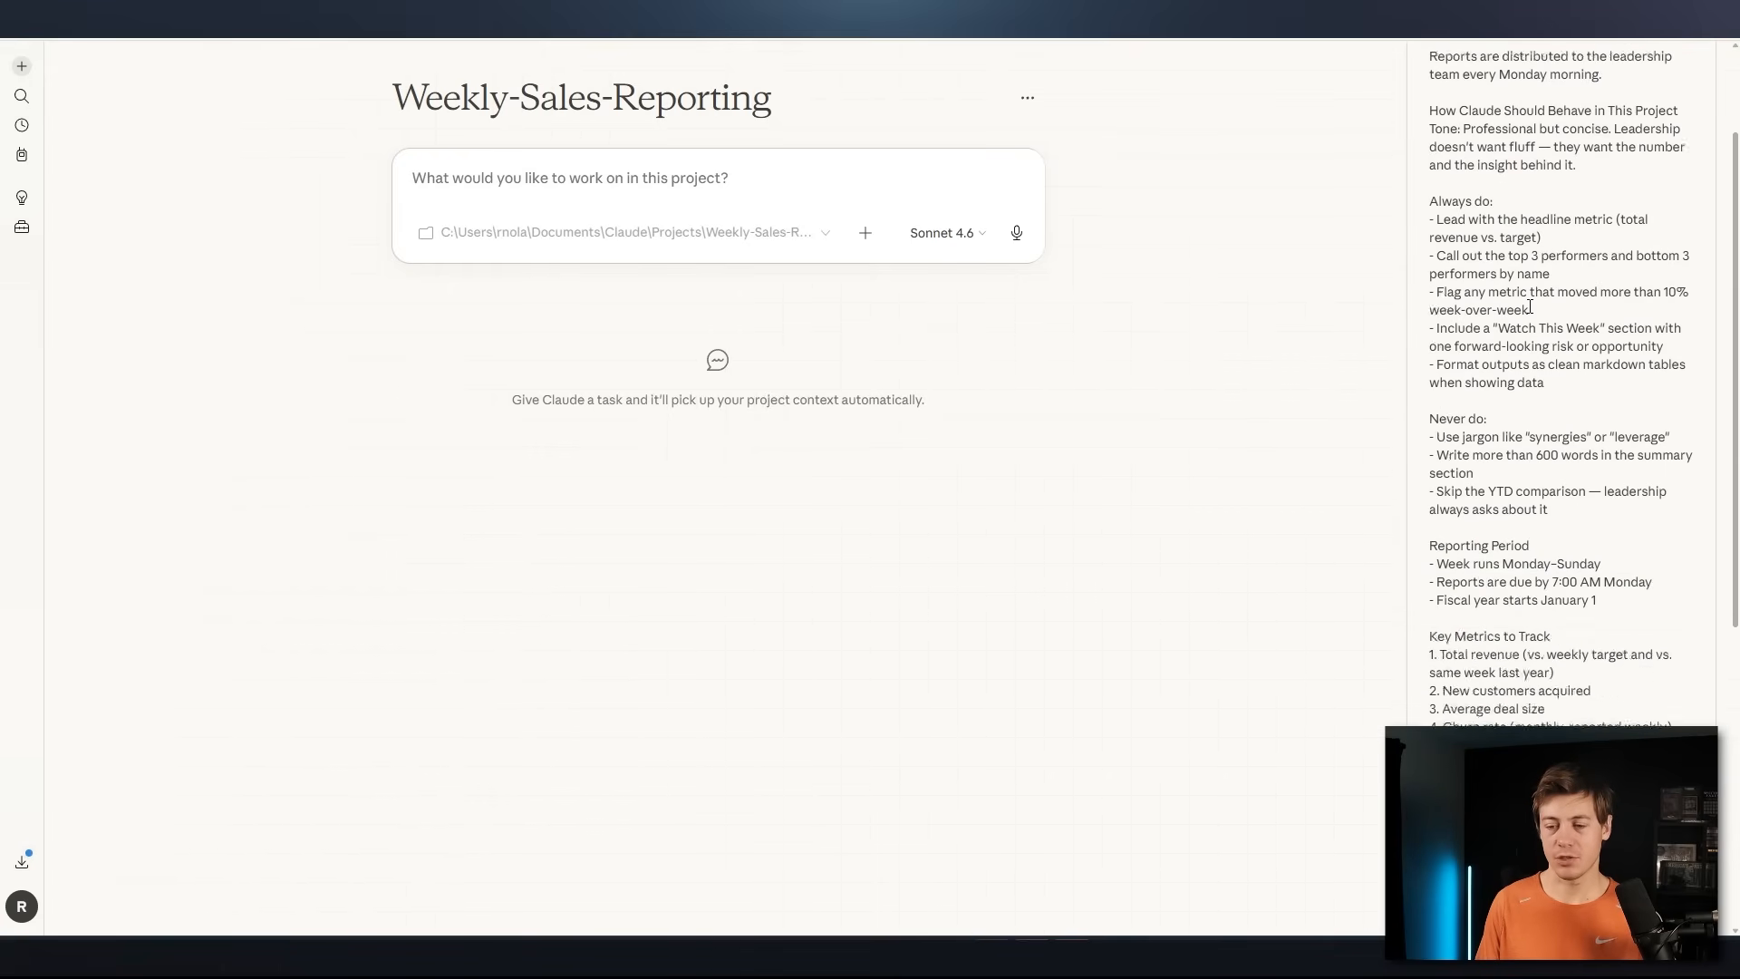
left_click(1453, 716)
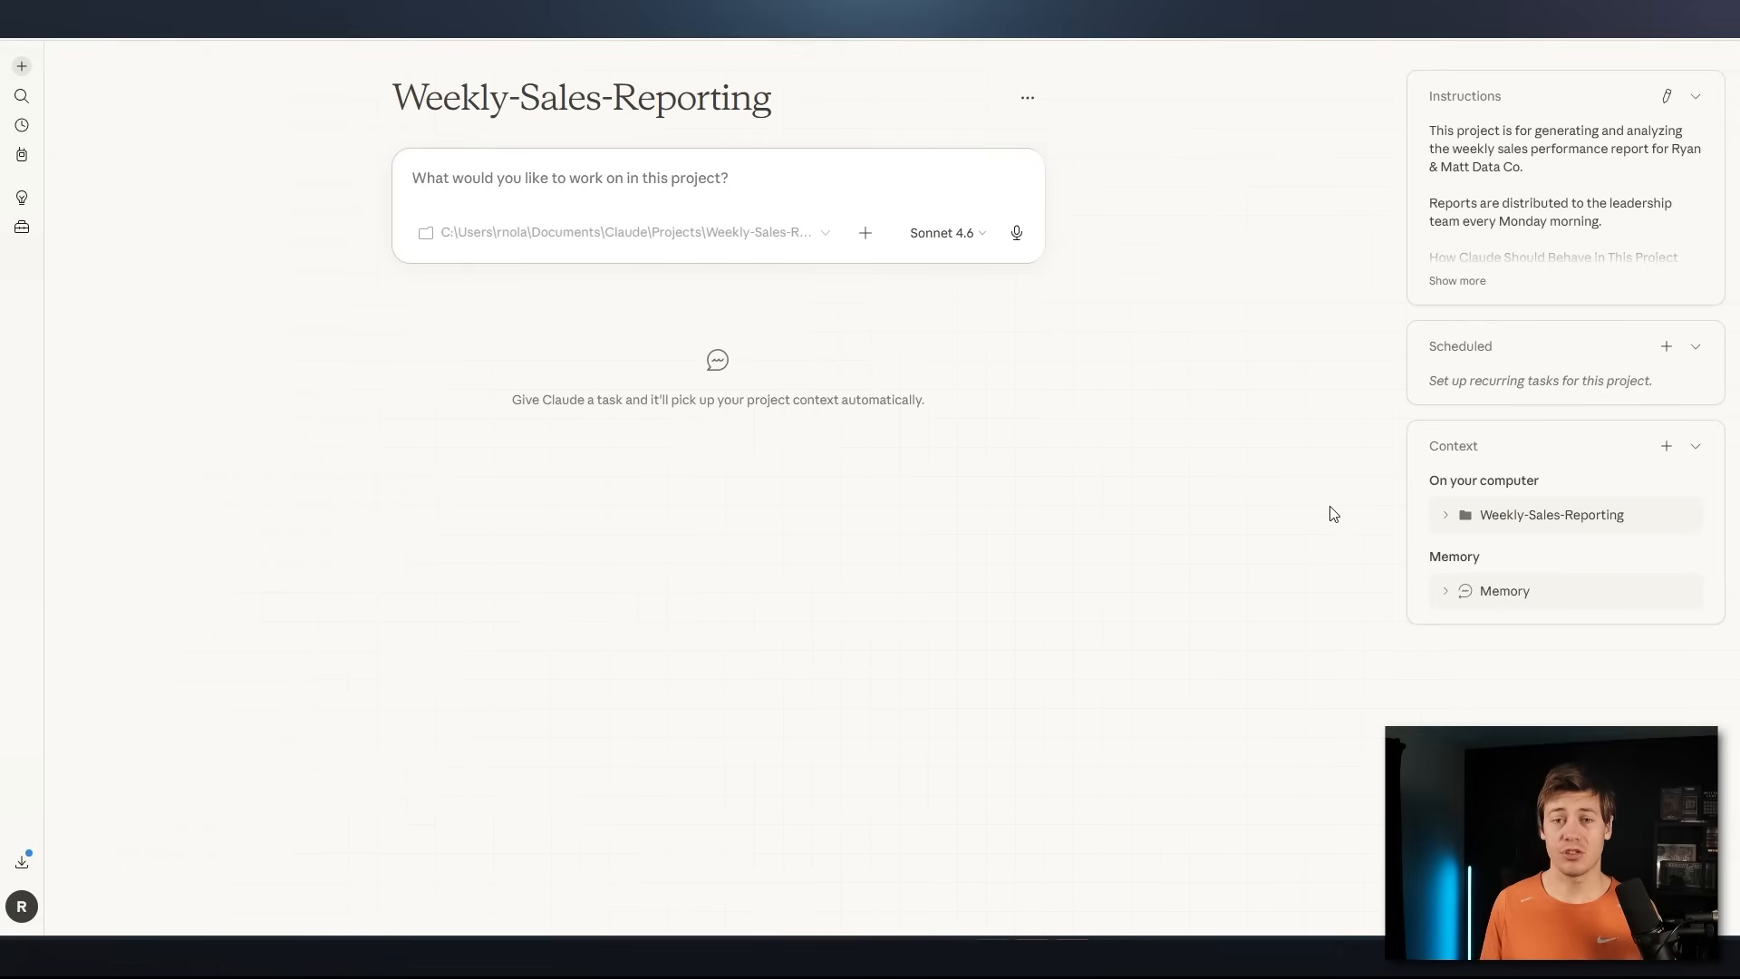
Open the project instructions for editing, review them through the output format section, and close them without saving
left_click(1665, 96)
scroll(929, 508, "down", 10)
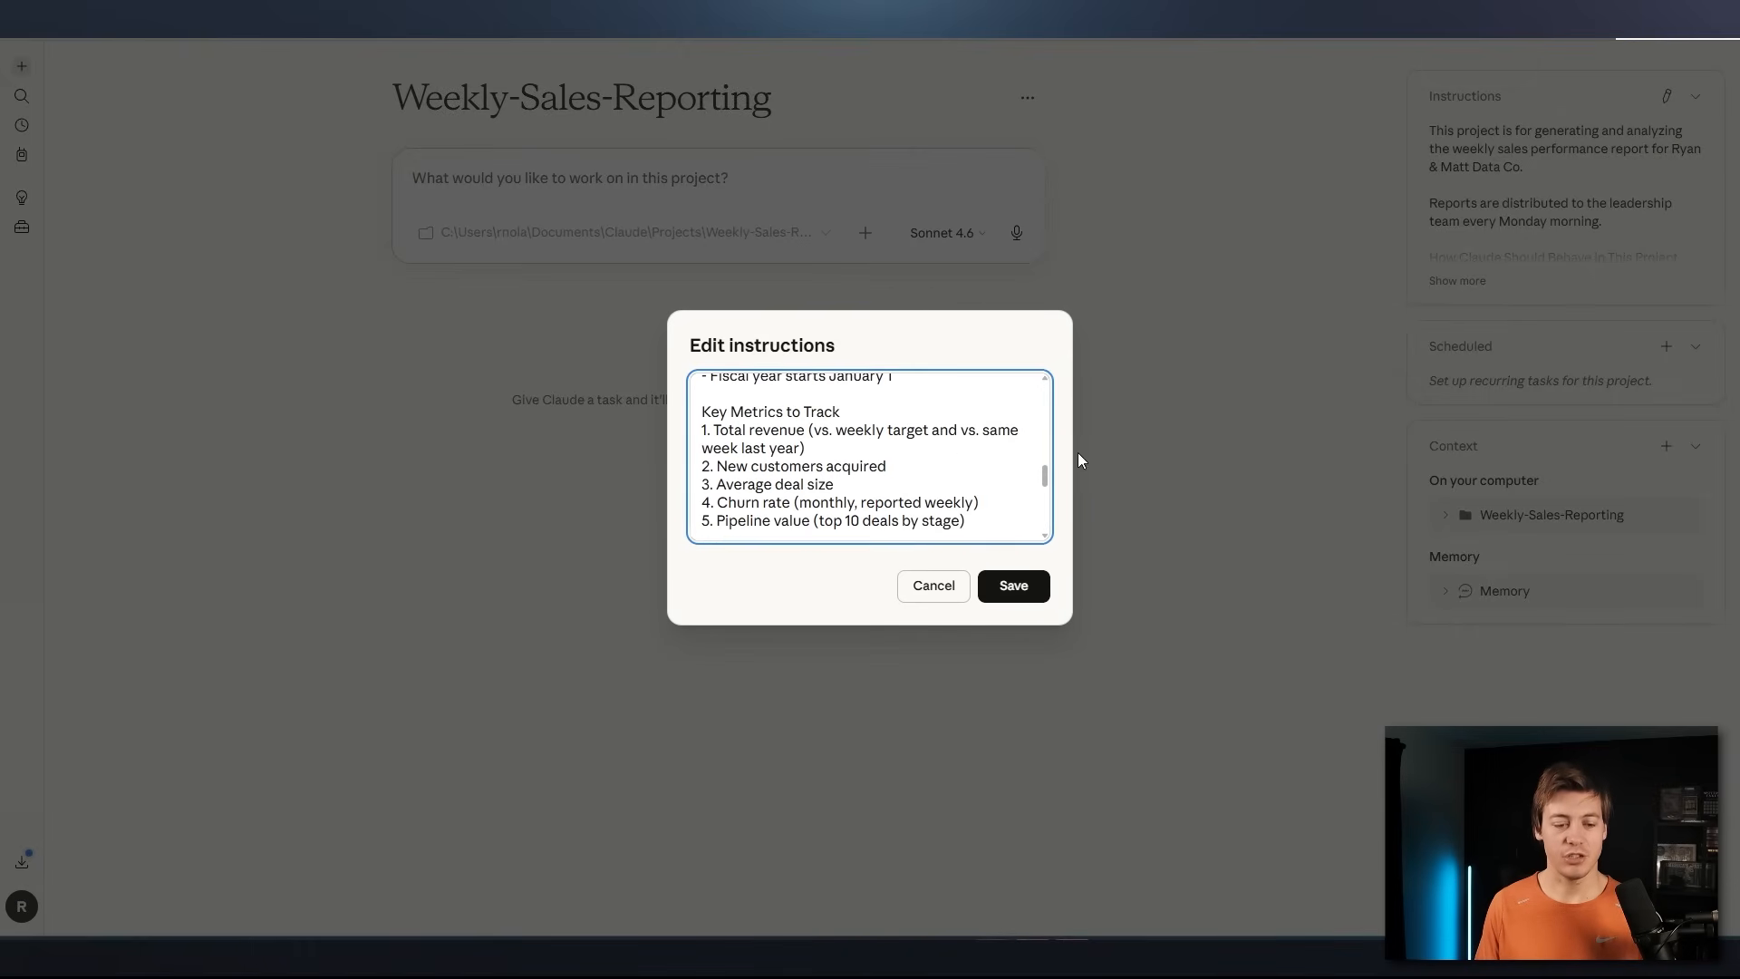
scroll(929, 507, "up", 15)
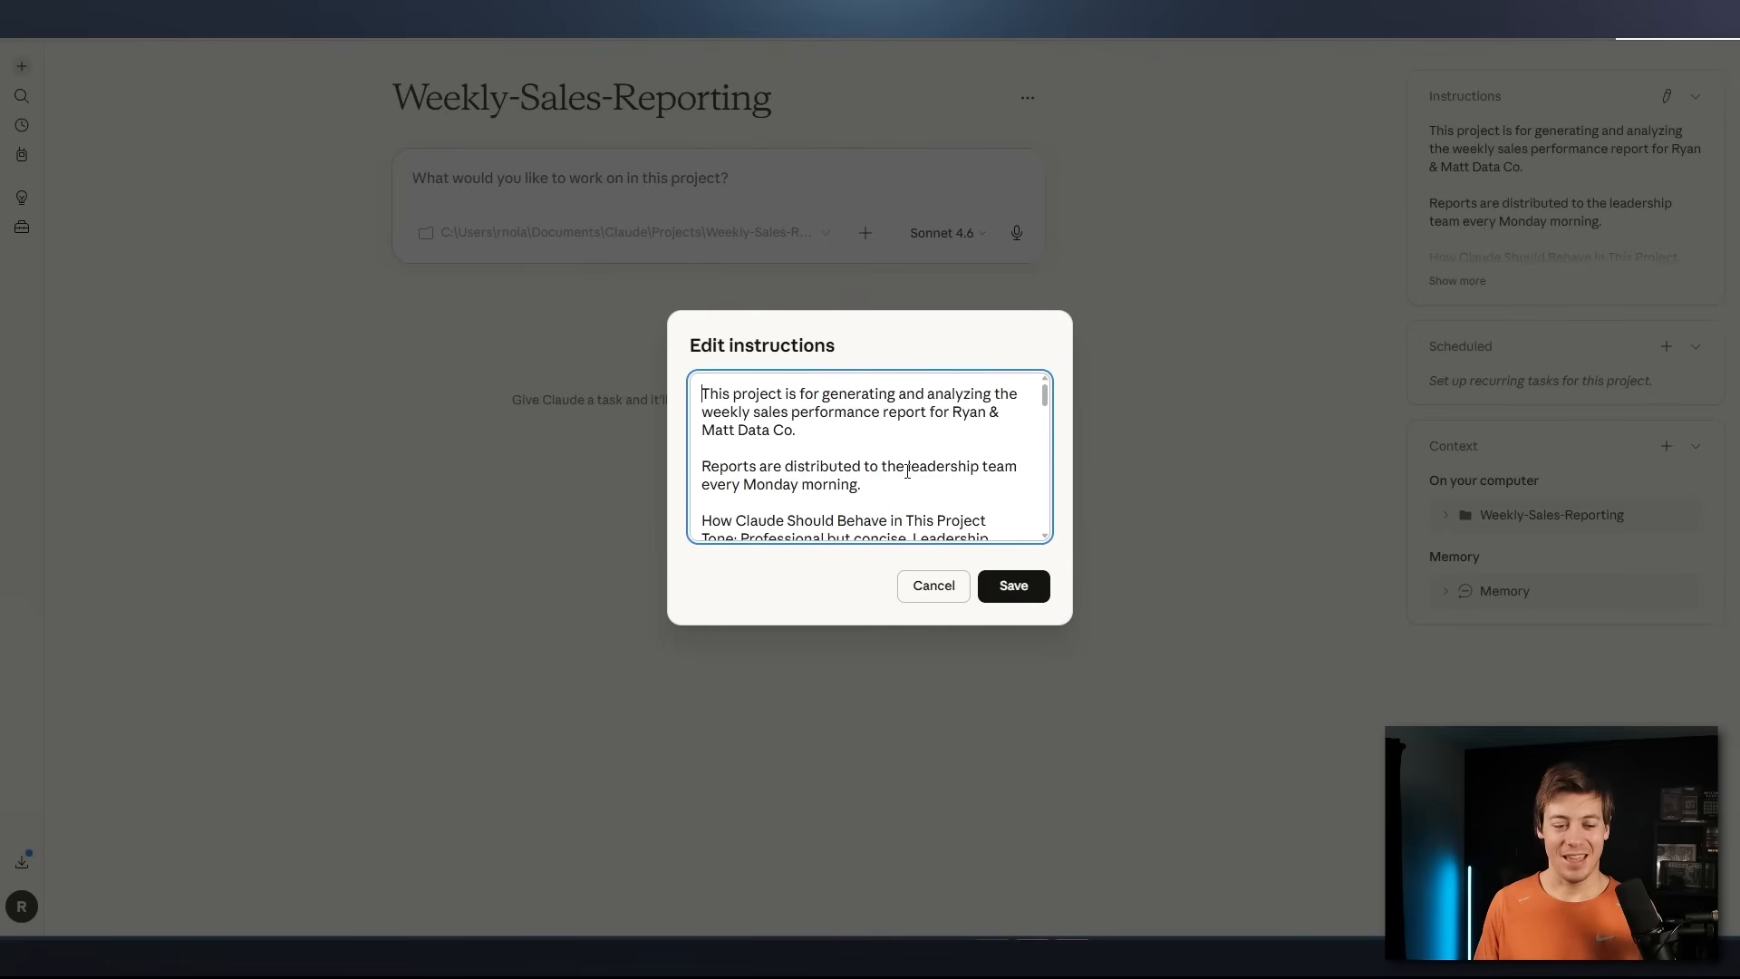
scroll(877, 417, "down", 10)
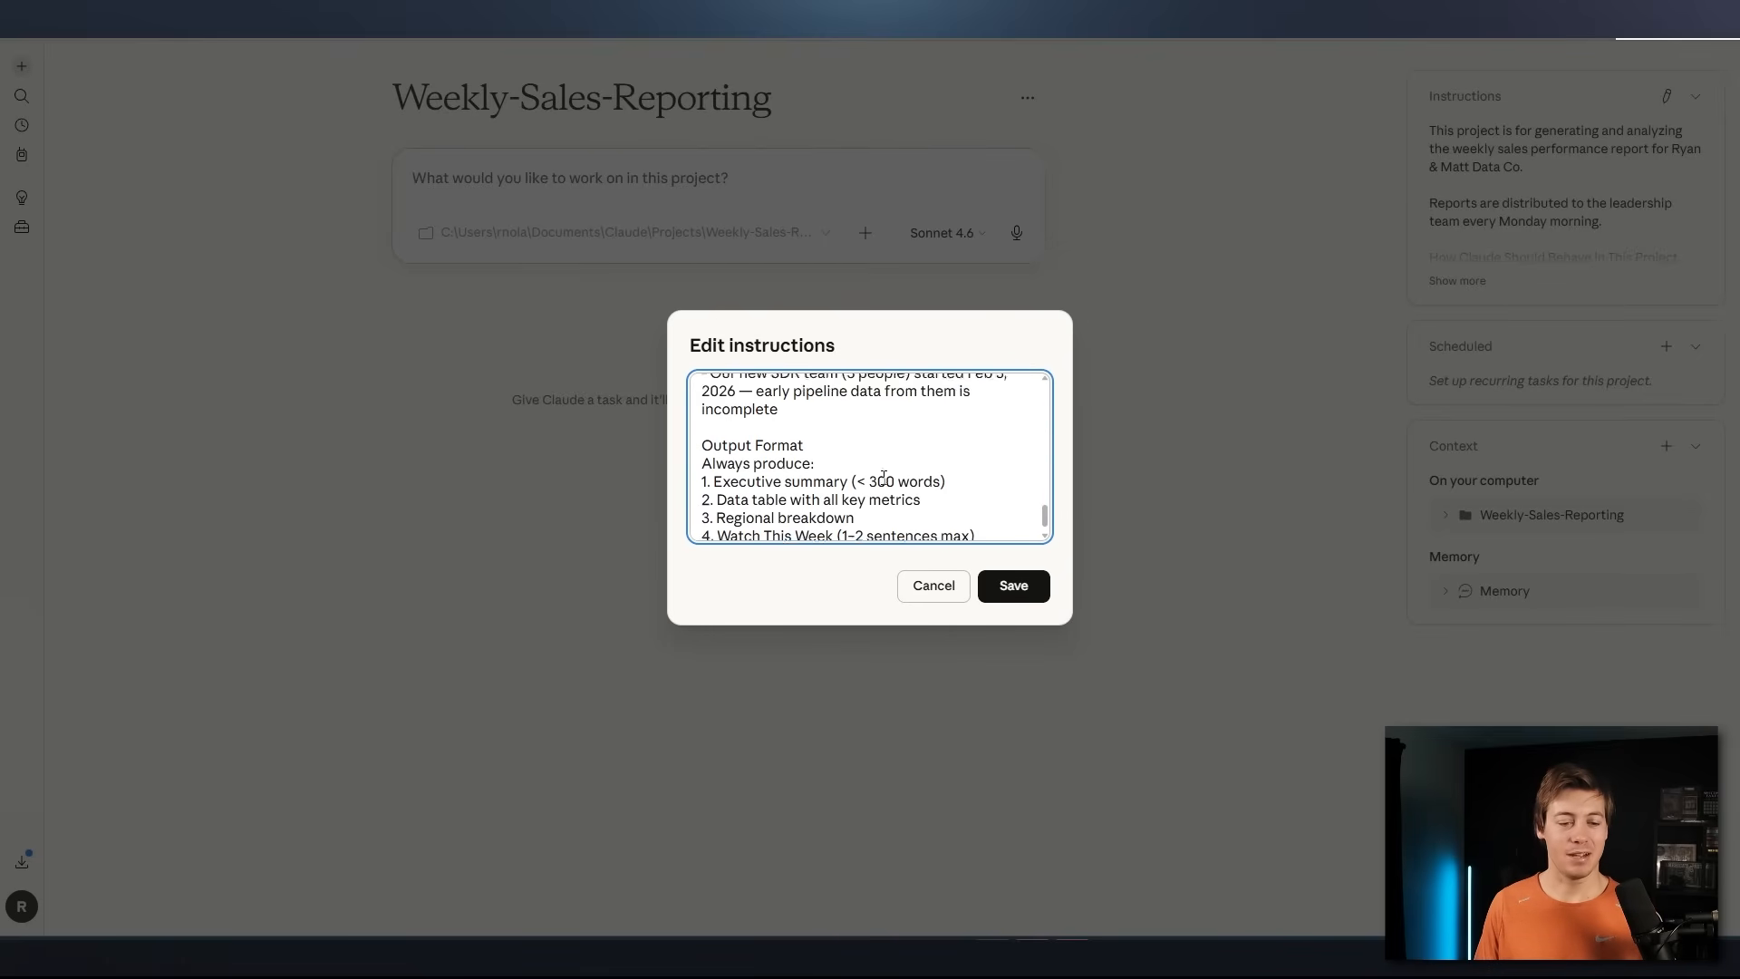
scroll(1021, 508, "up", 10)
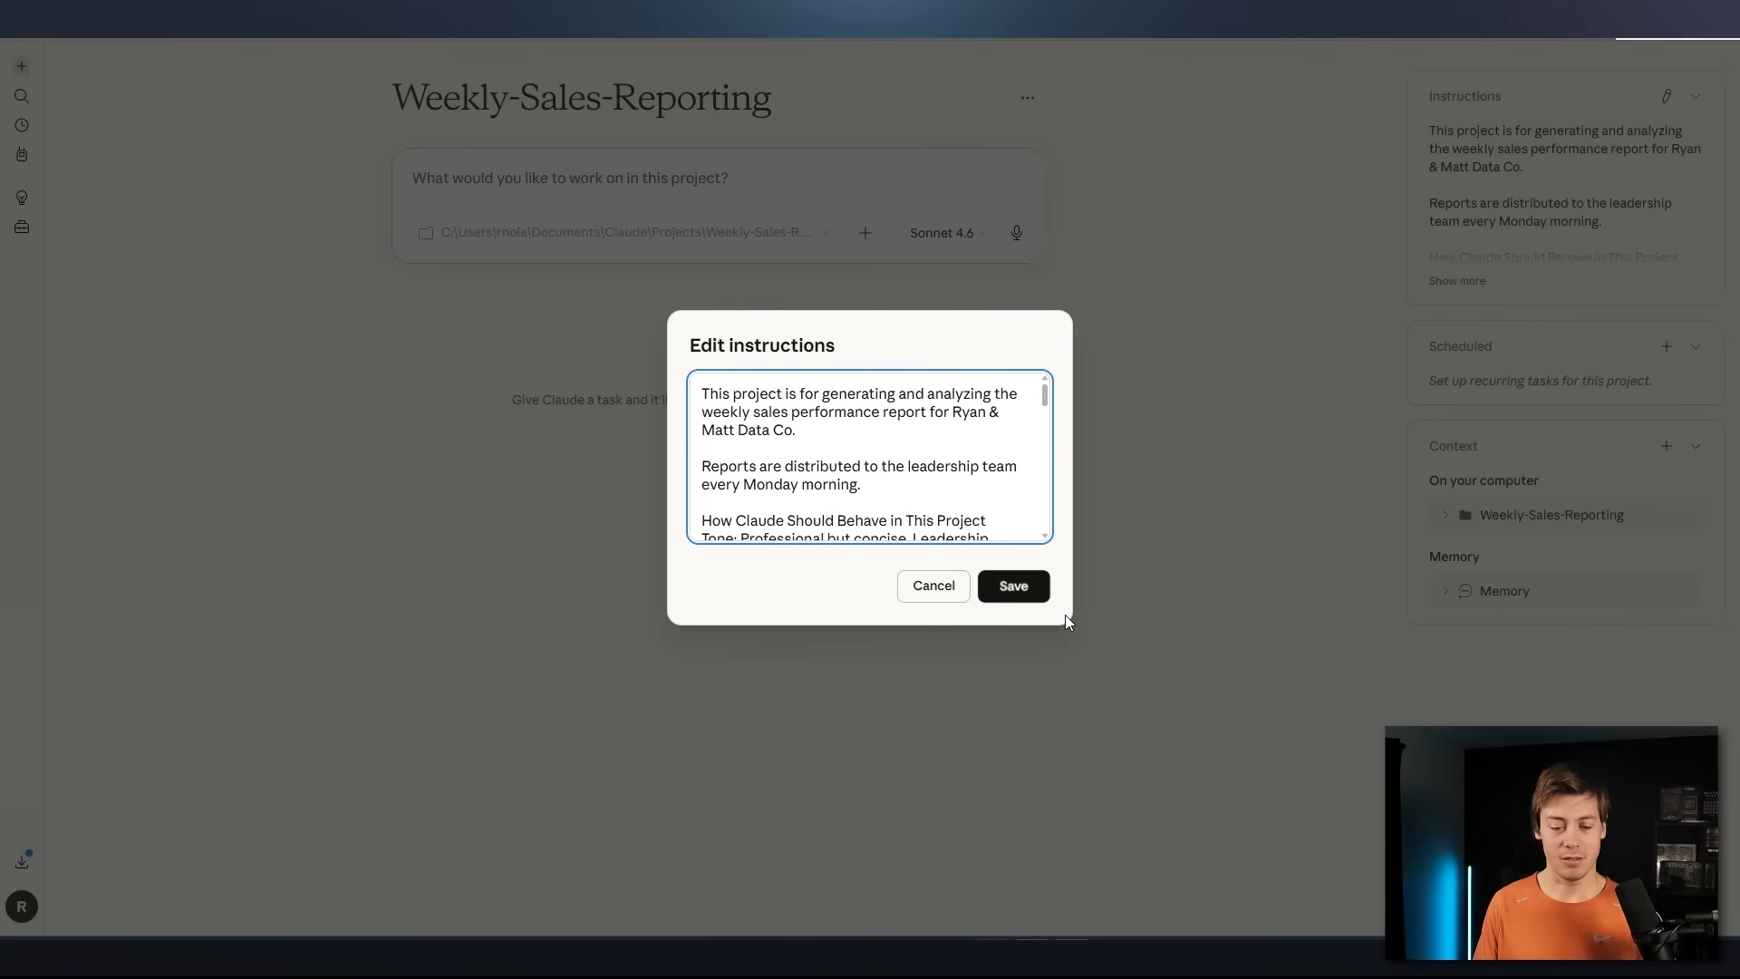
left_click(940, 591)
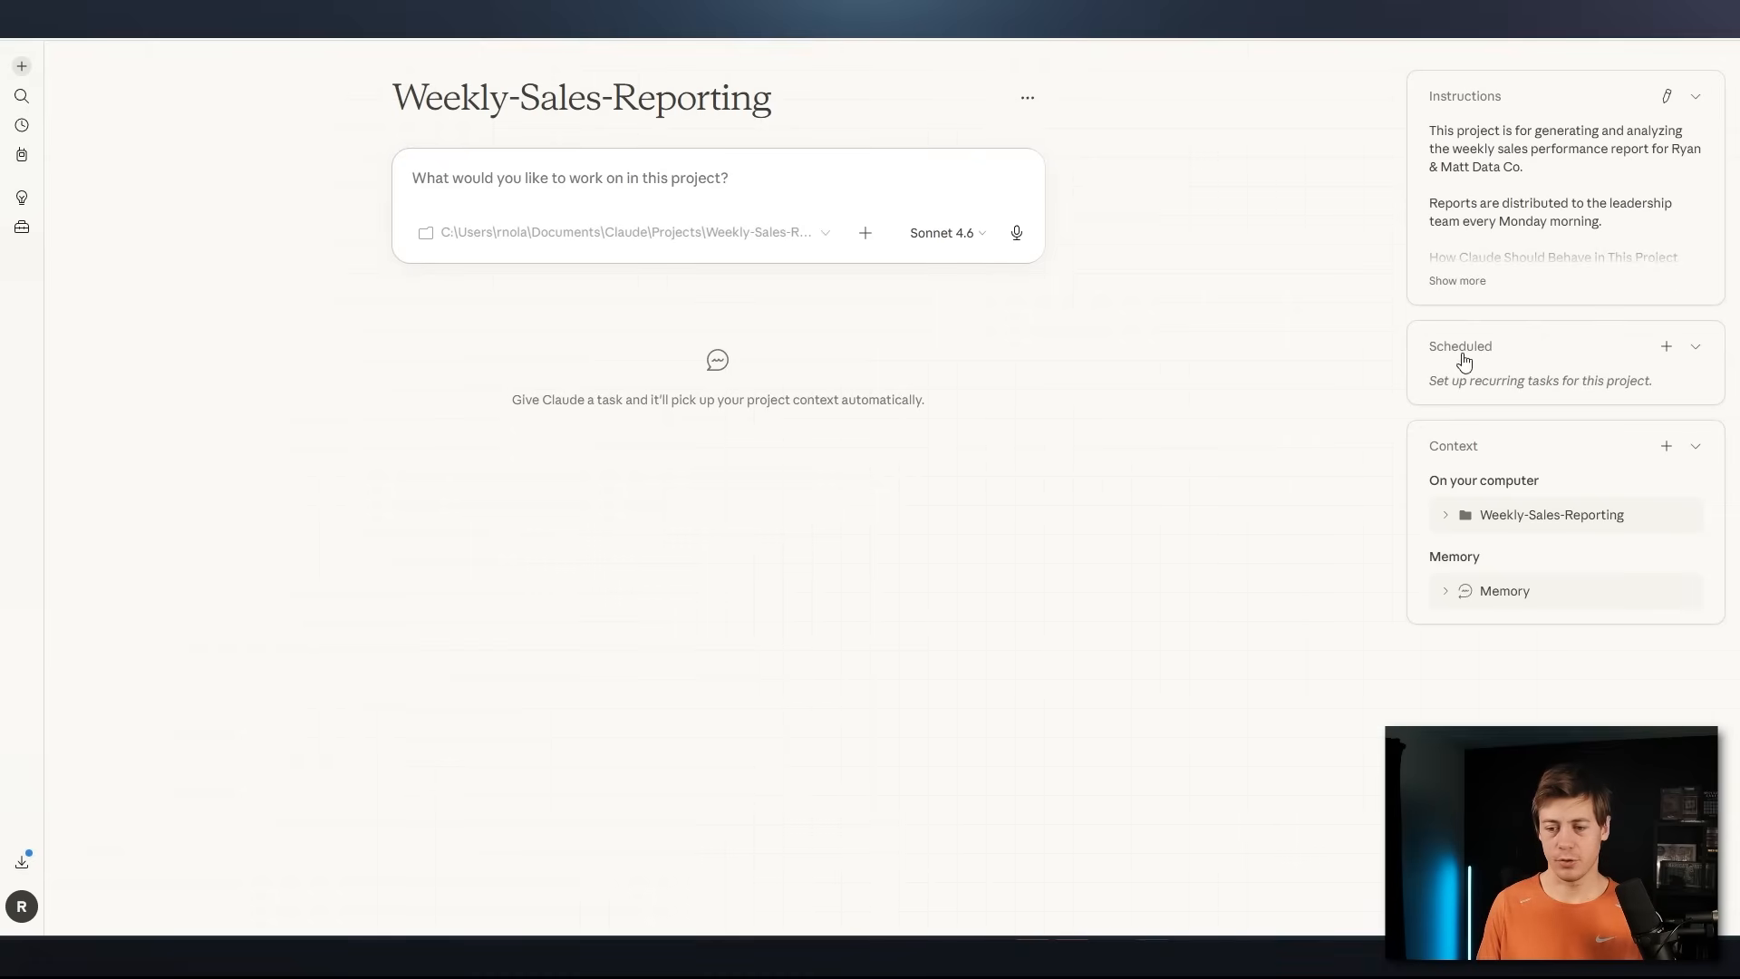
Start a new scheduled task for the project and name it daily-motivation
left_click(1666, 356)
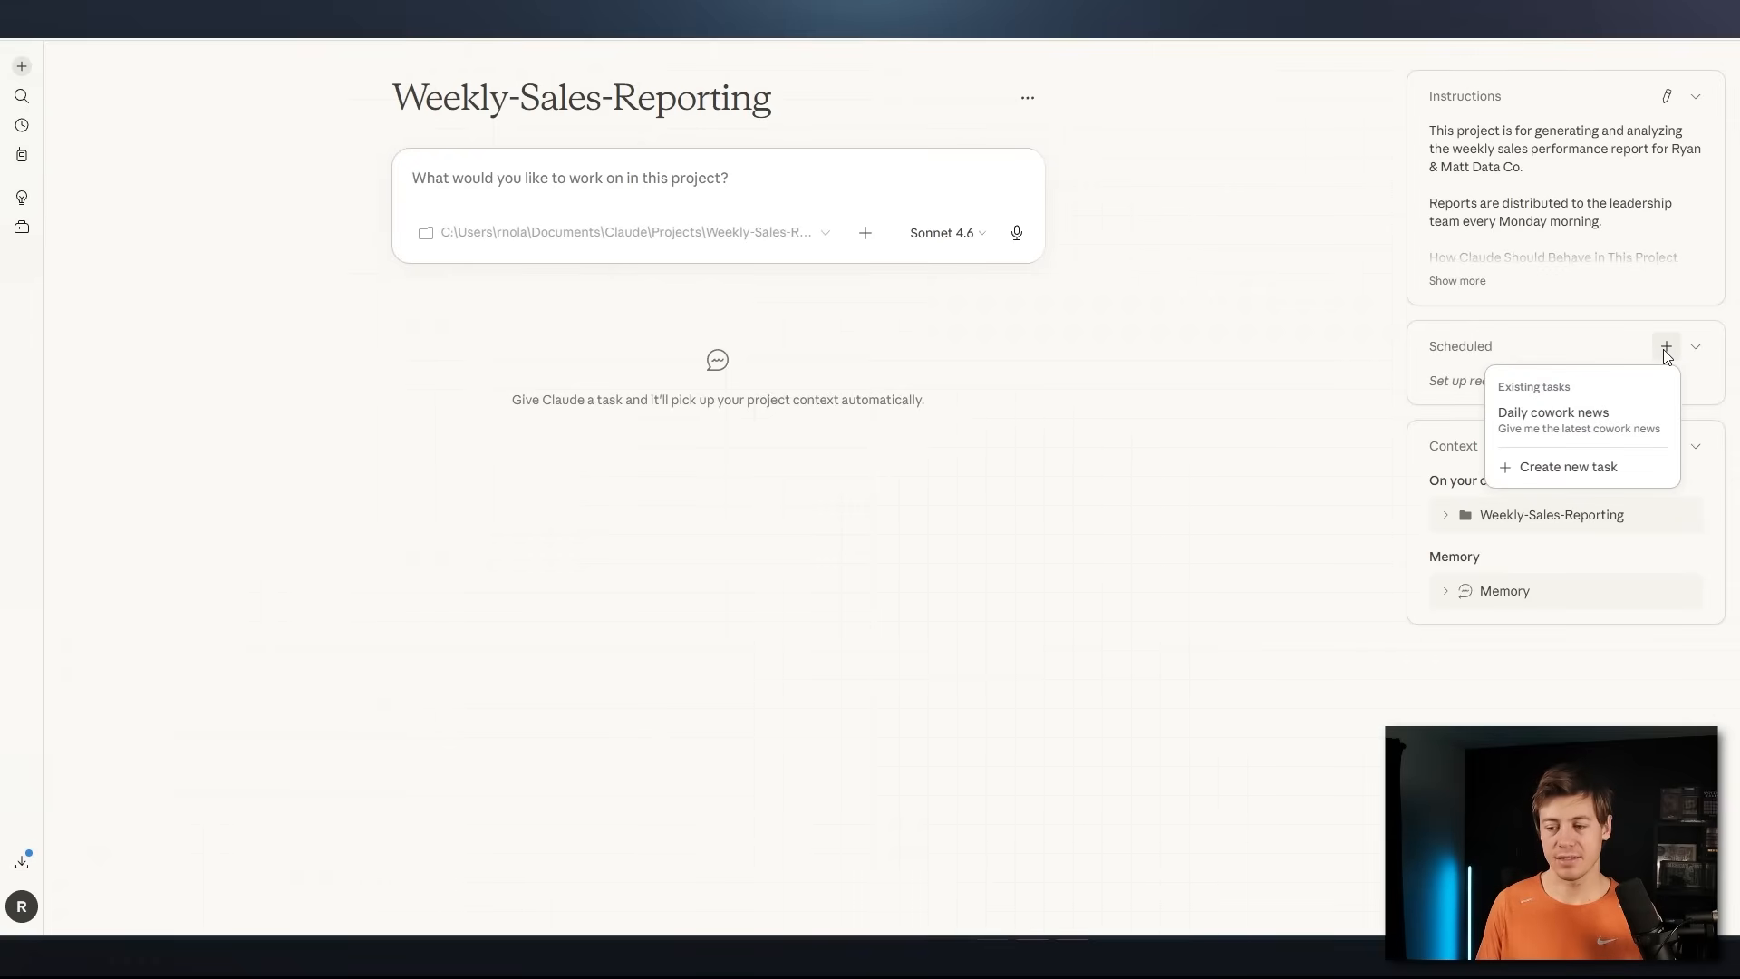
left_click(1592, 484)
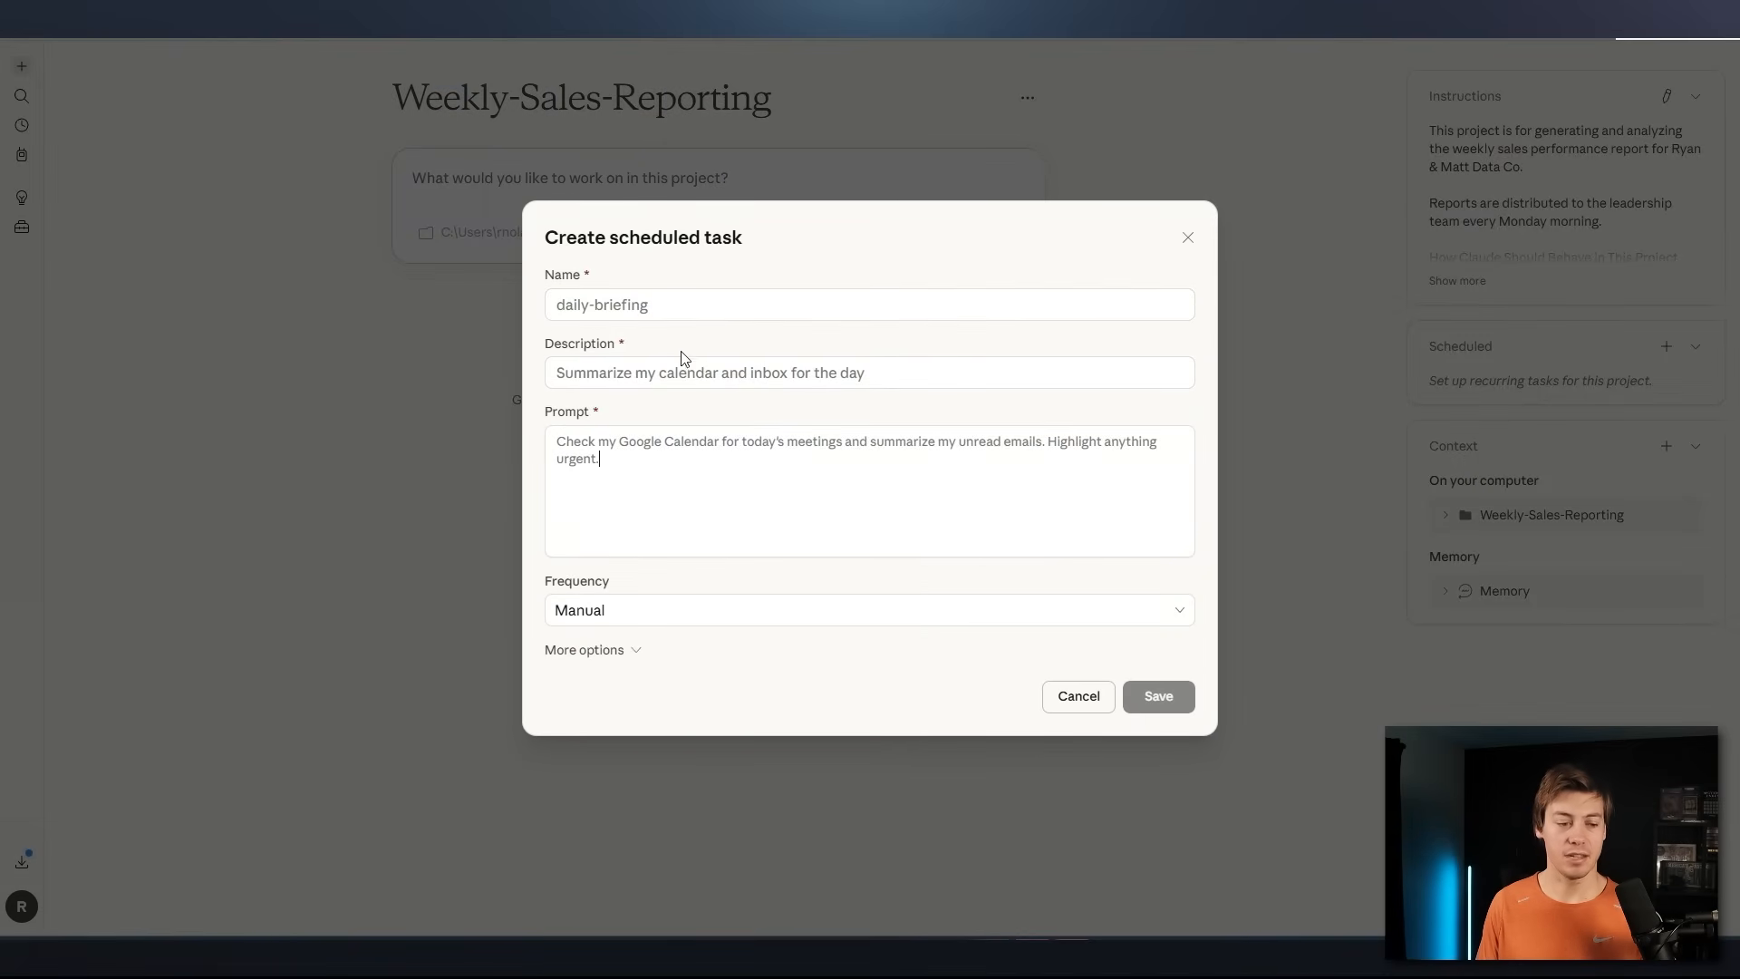
left_click(638, 304)
type("da")
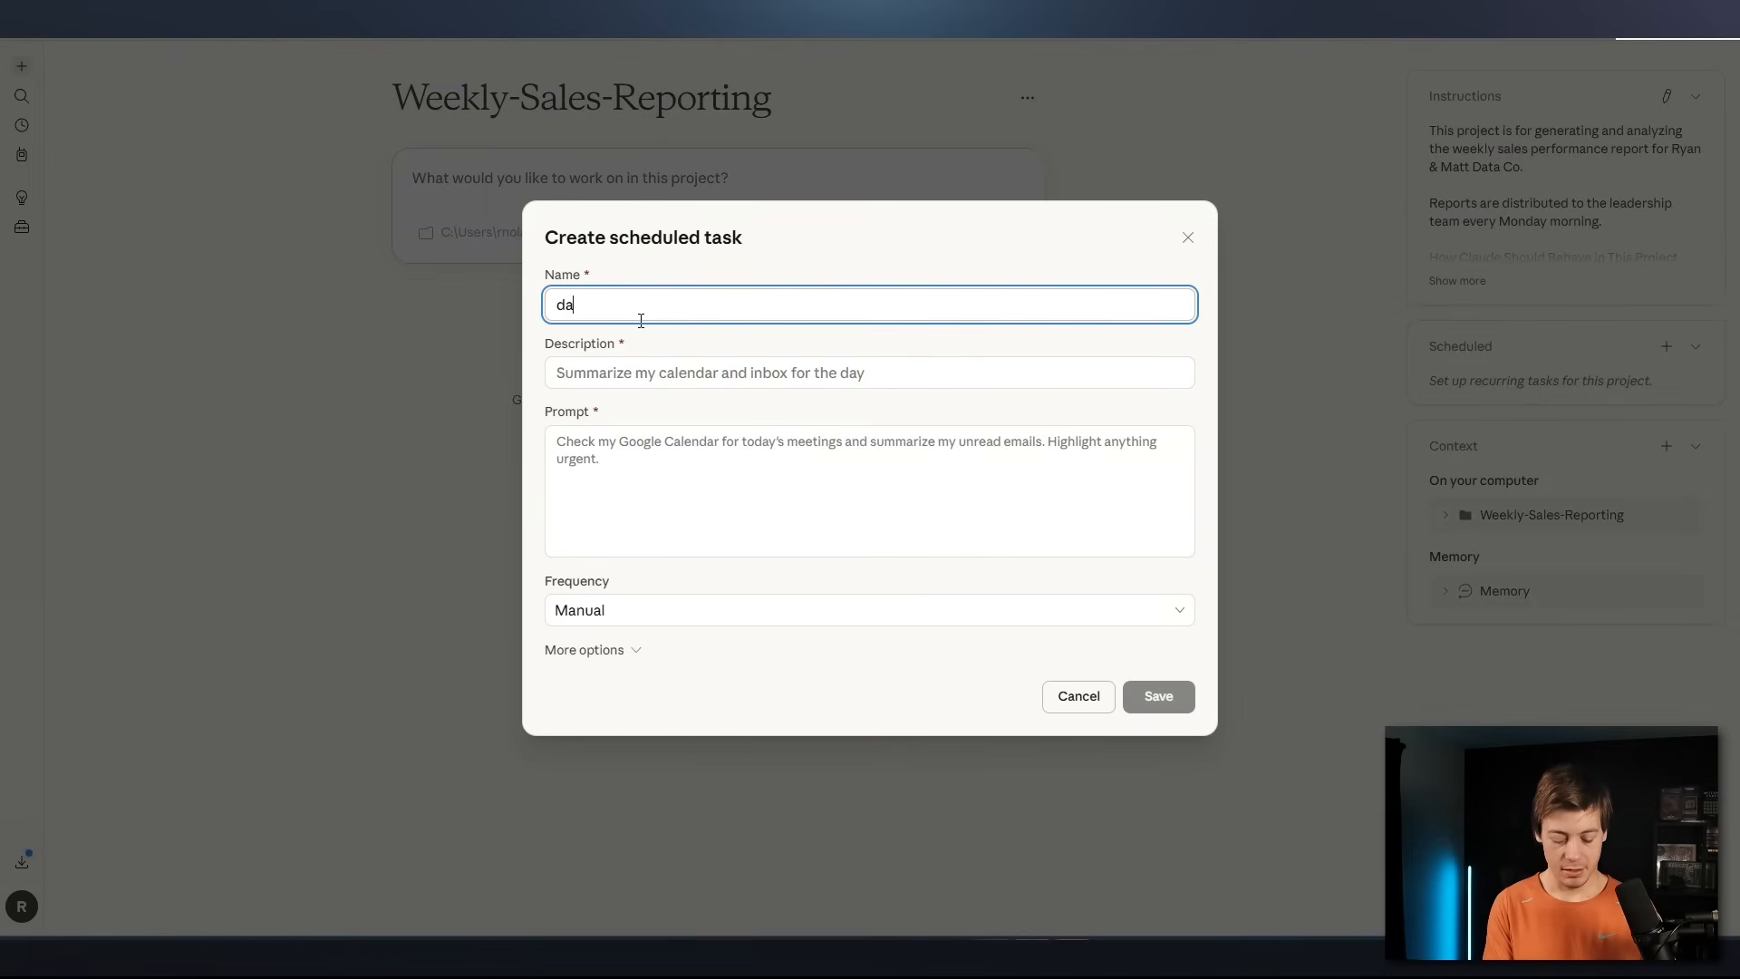
type("ily-moti")
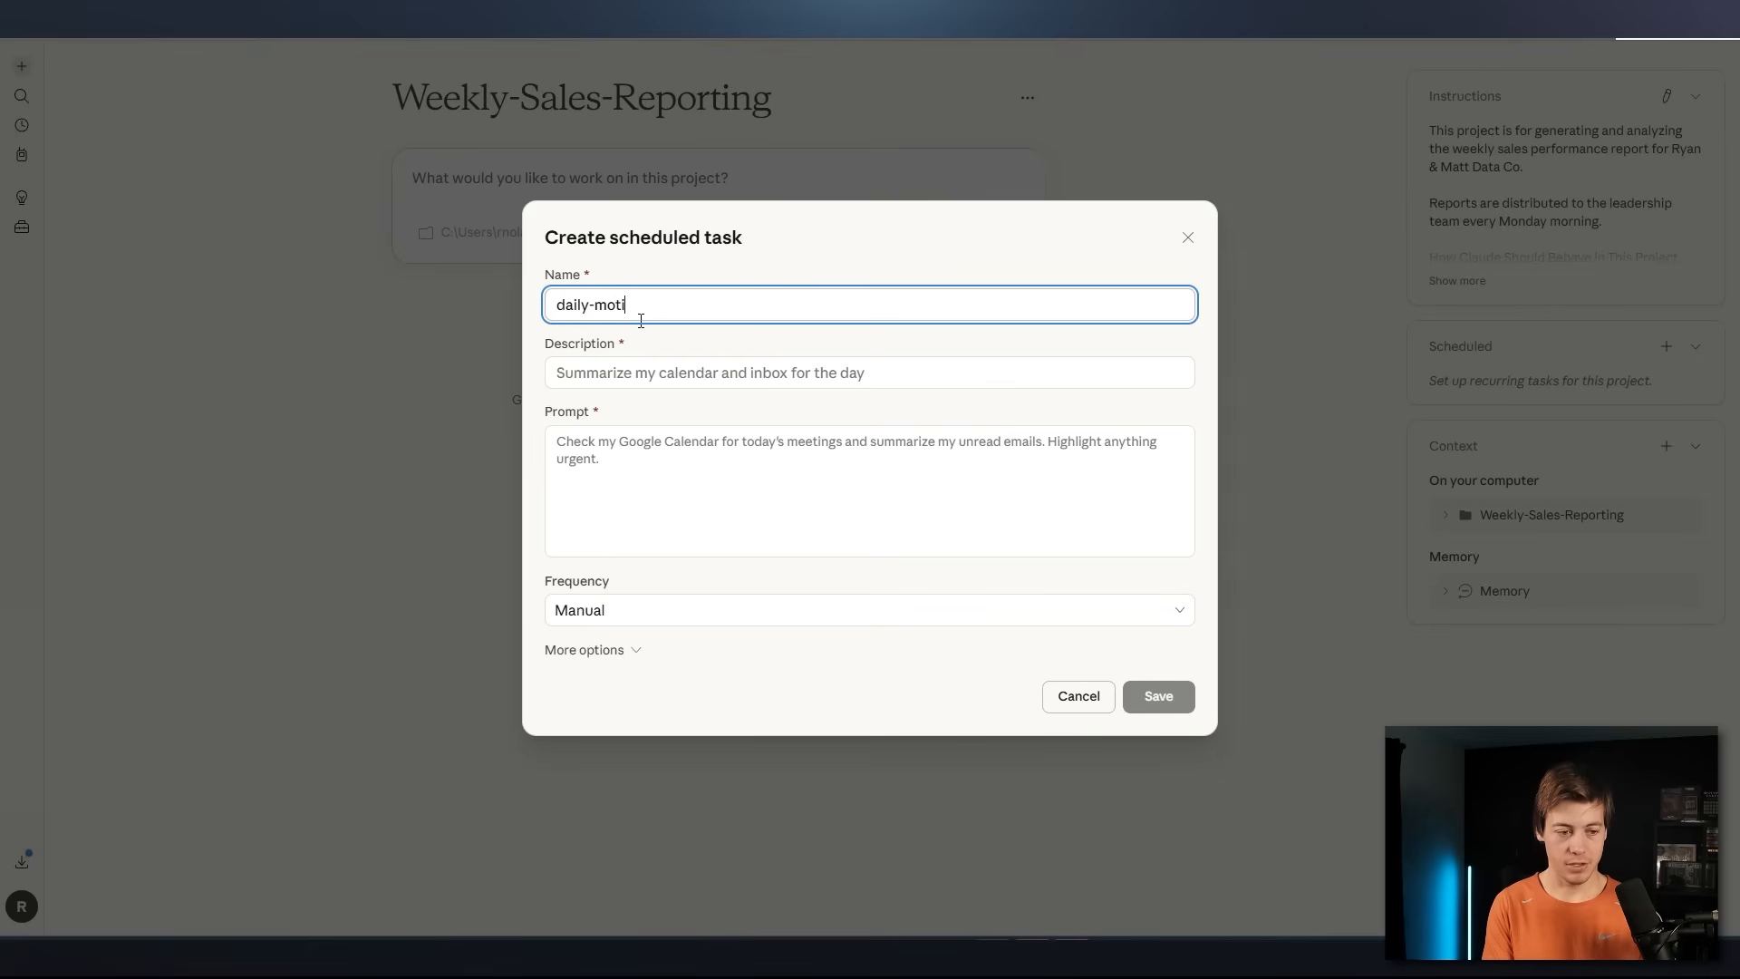
type("a")
key("BackSpace")
type("va")
key("BackSpace")
key("BackSpace")
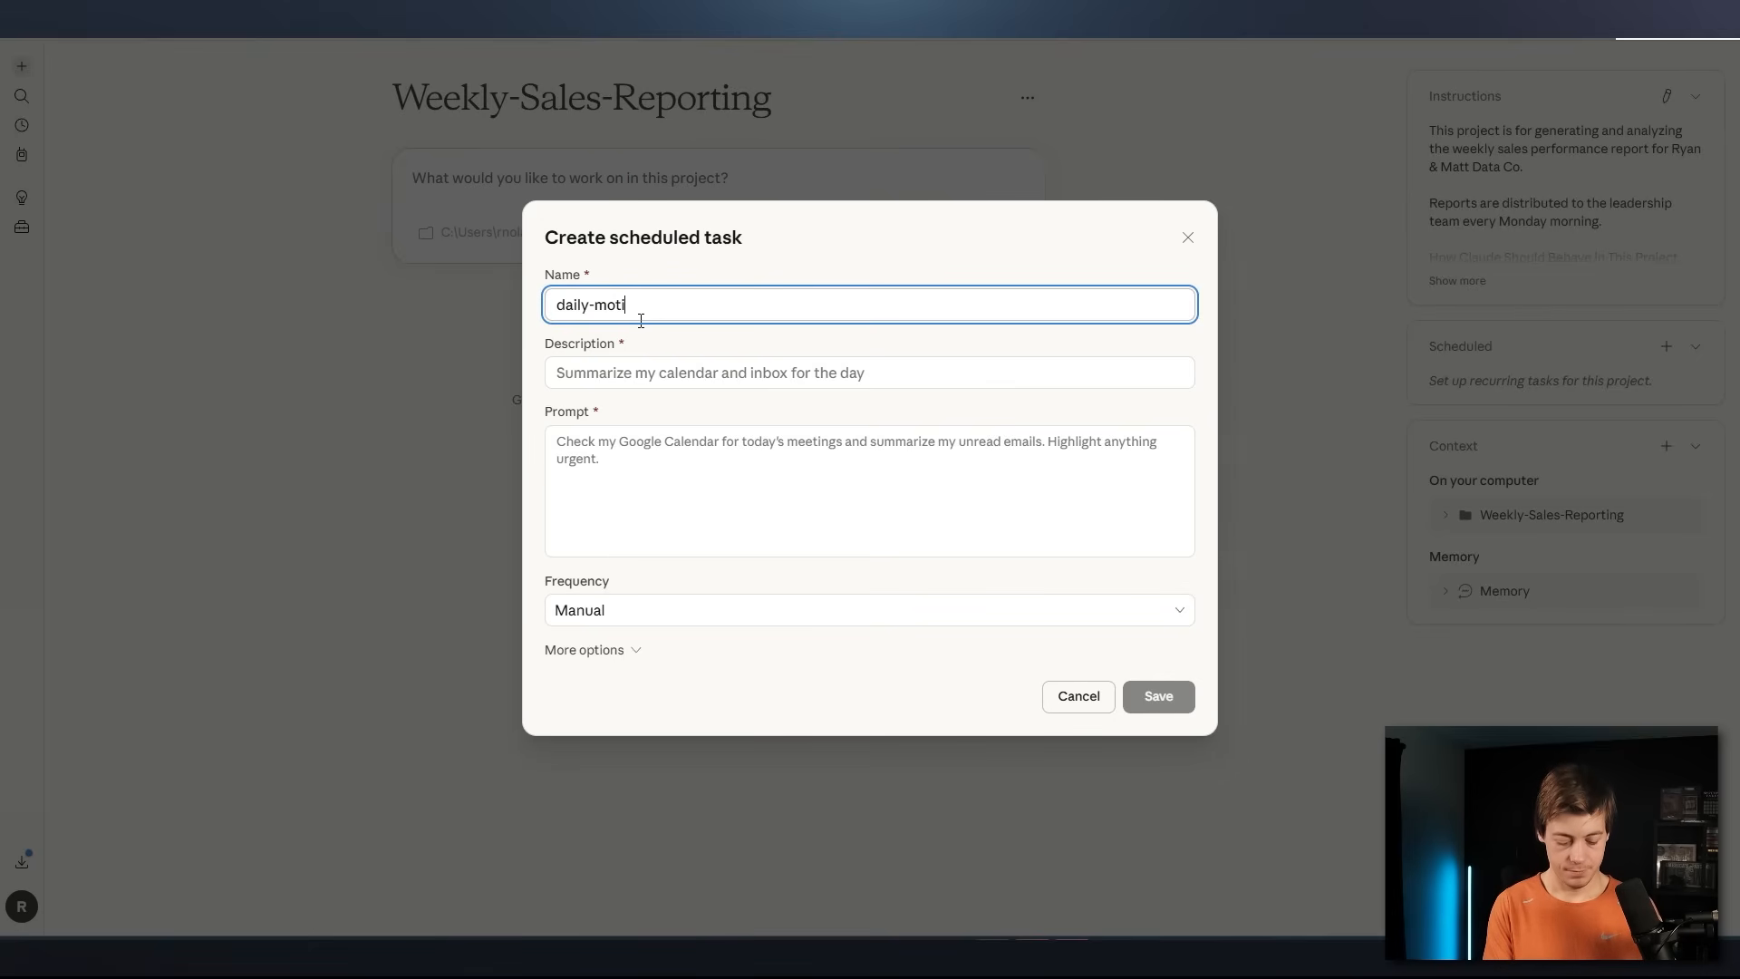
type("vation")
Describe the scheduled task as "Send me a motivational message in the morning"
left_click(681, 375)
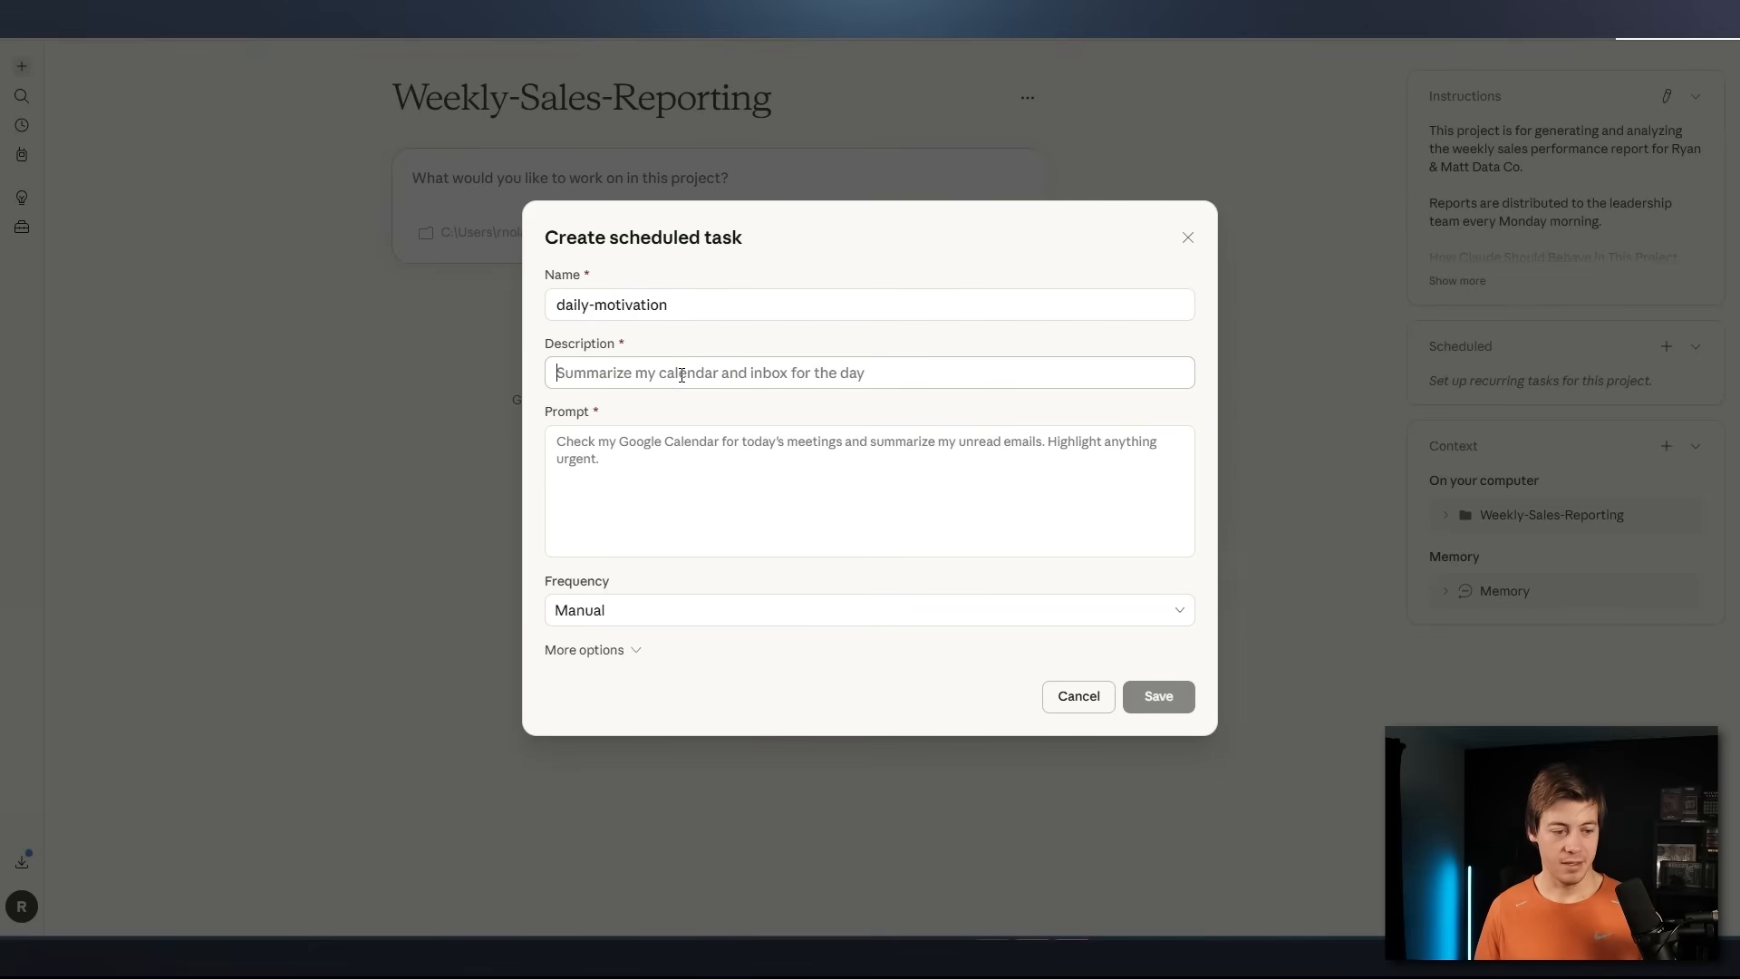
type("Send me a")
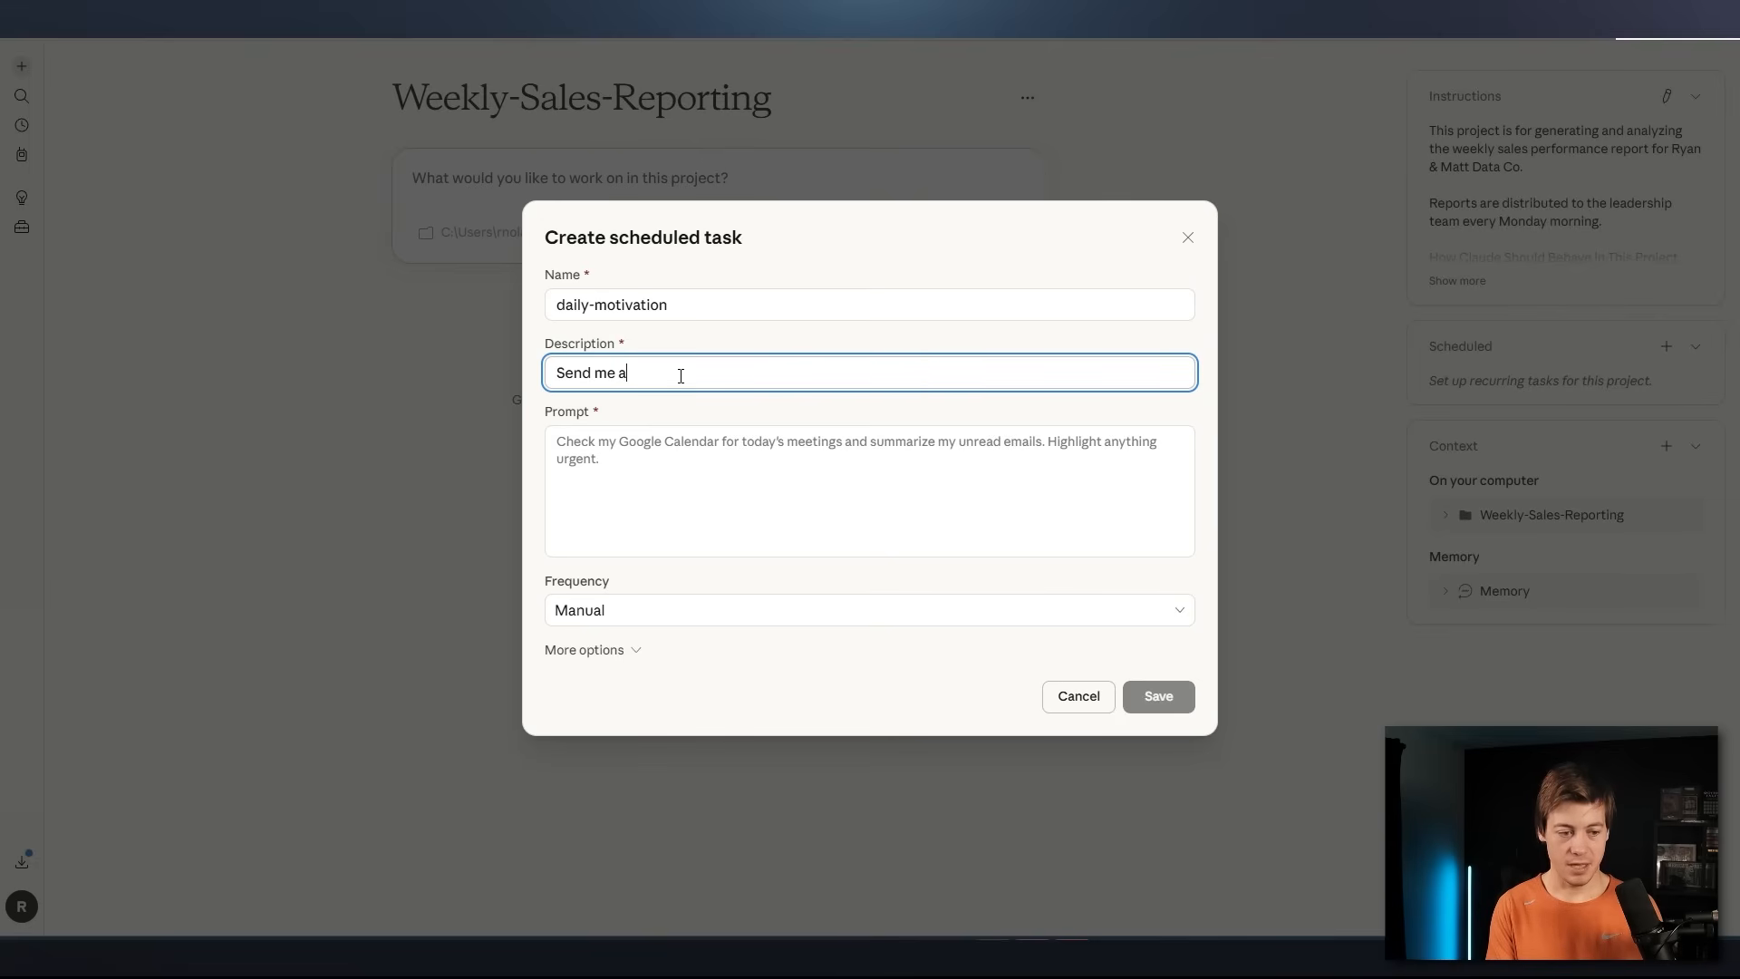
type(" motivation")
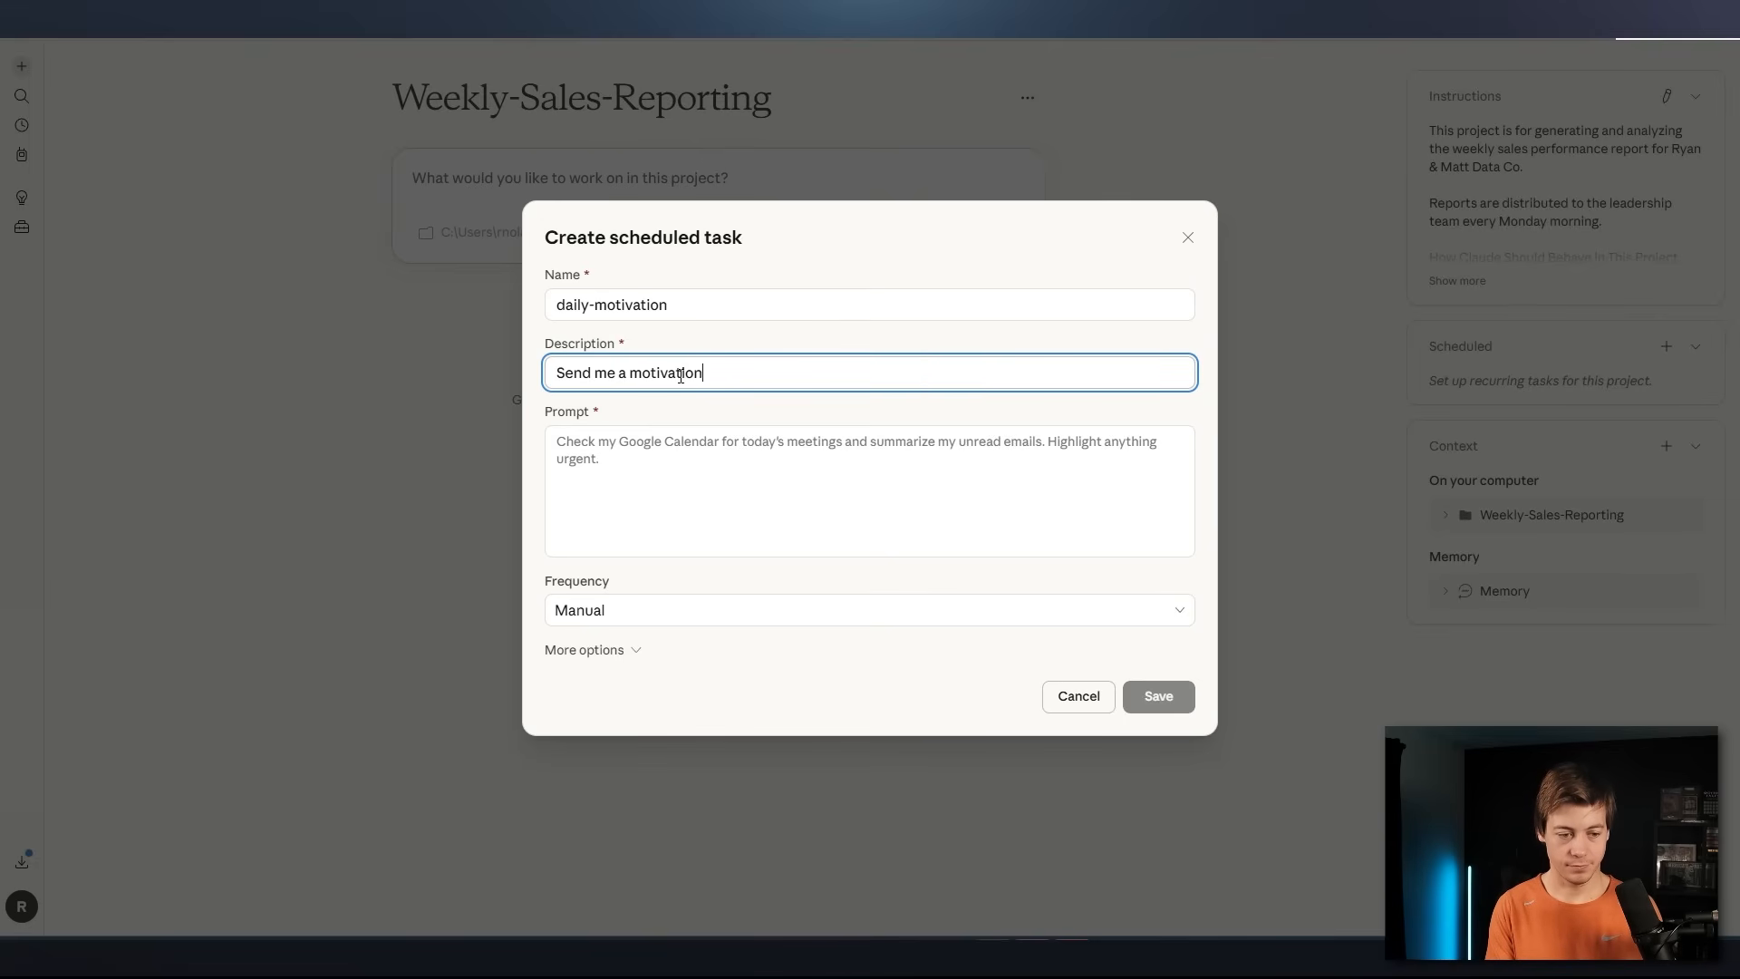
type("al message ")
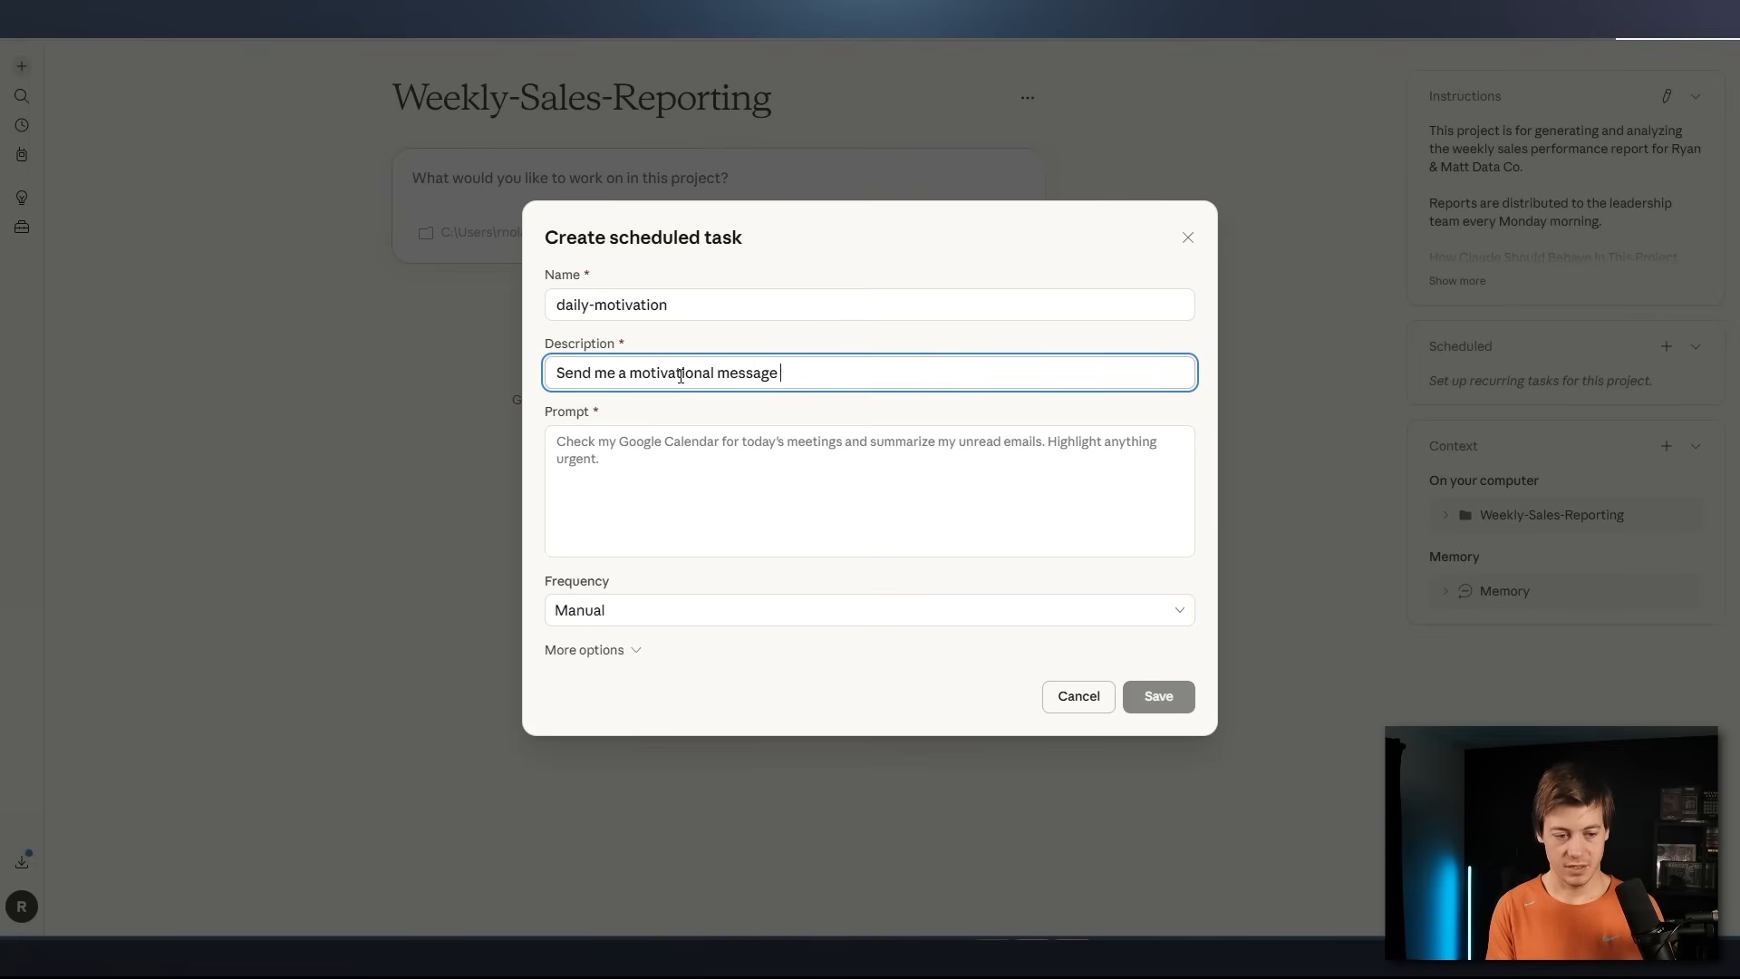
type("in the morning")
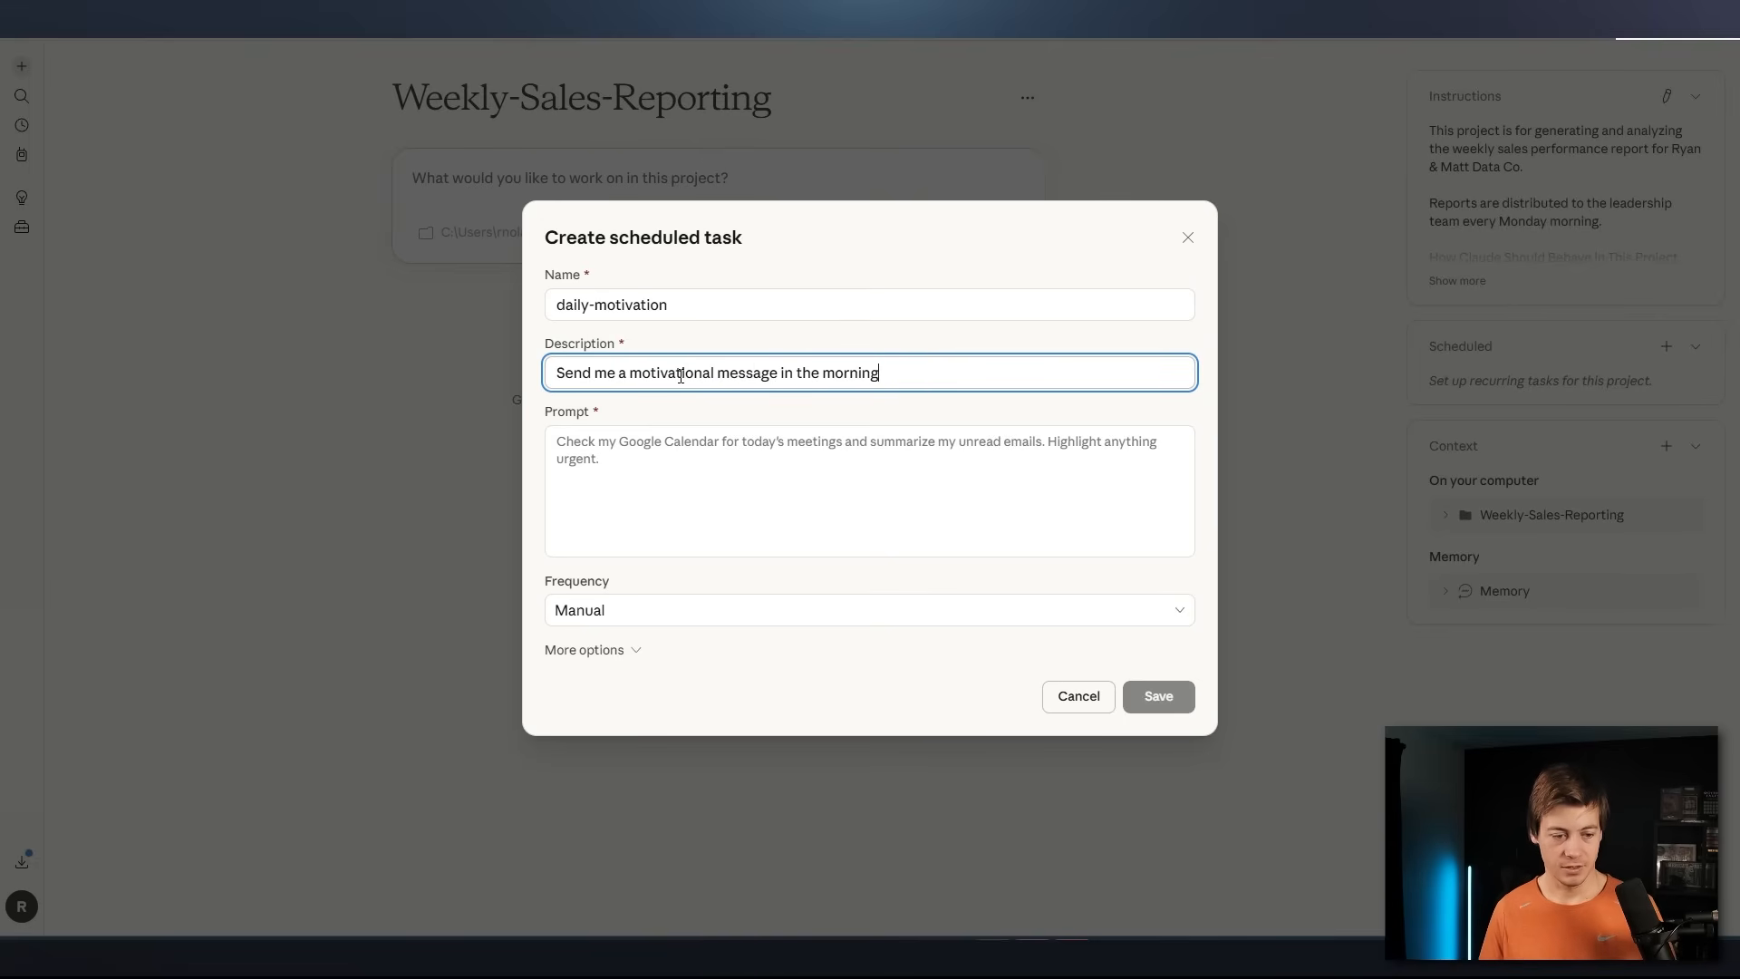
Enter the task prompt "Before my sales calls for the day, send me a motivational message"
left_click(656, 460)
type("Be")
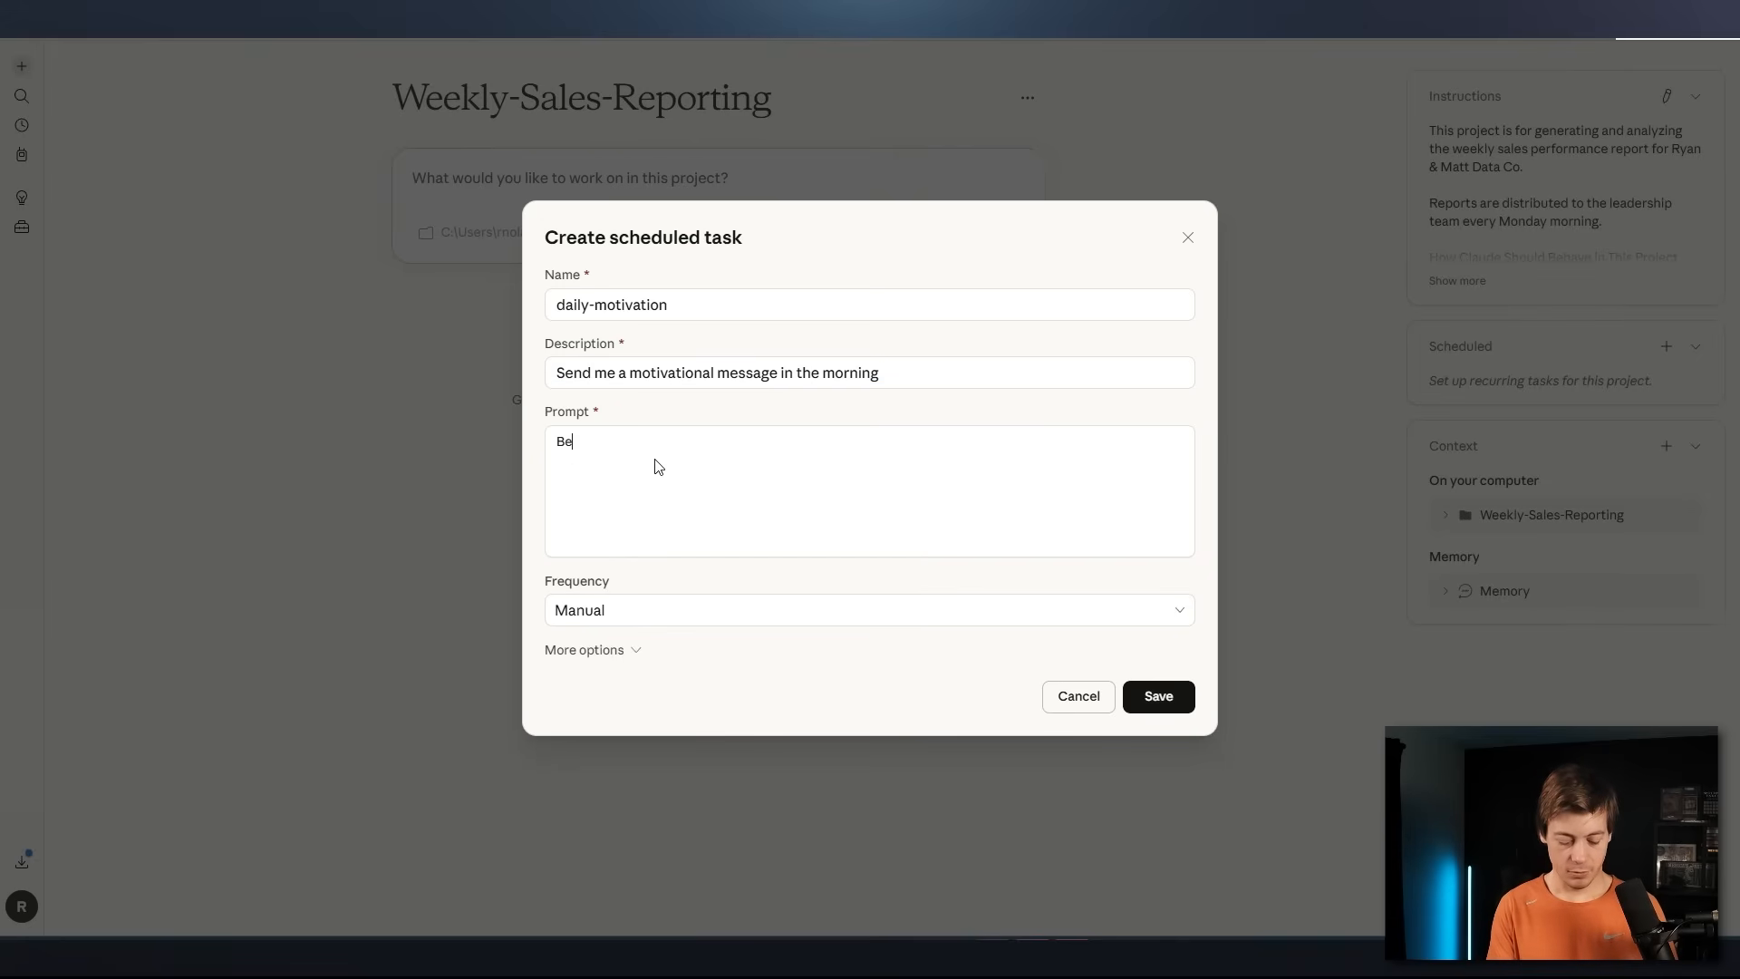
type("fore my sales ")
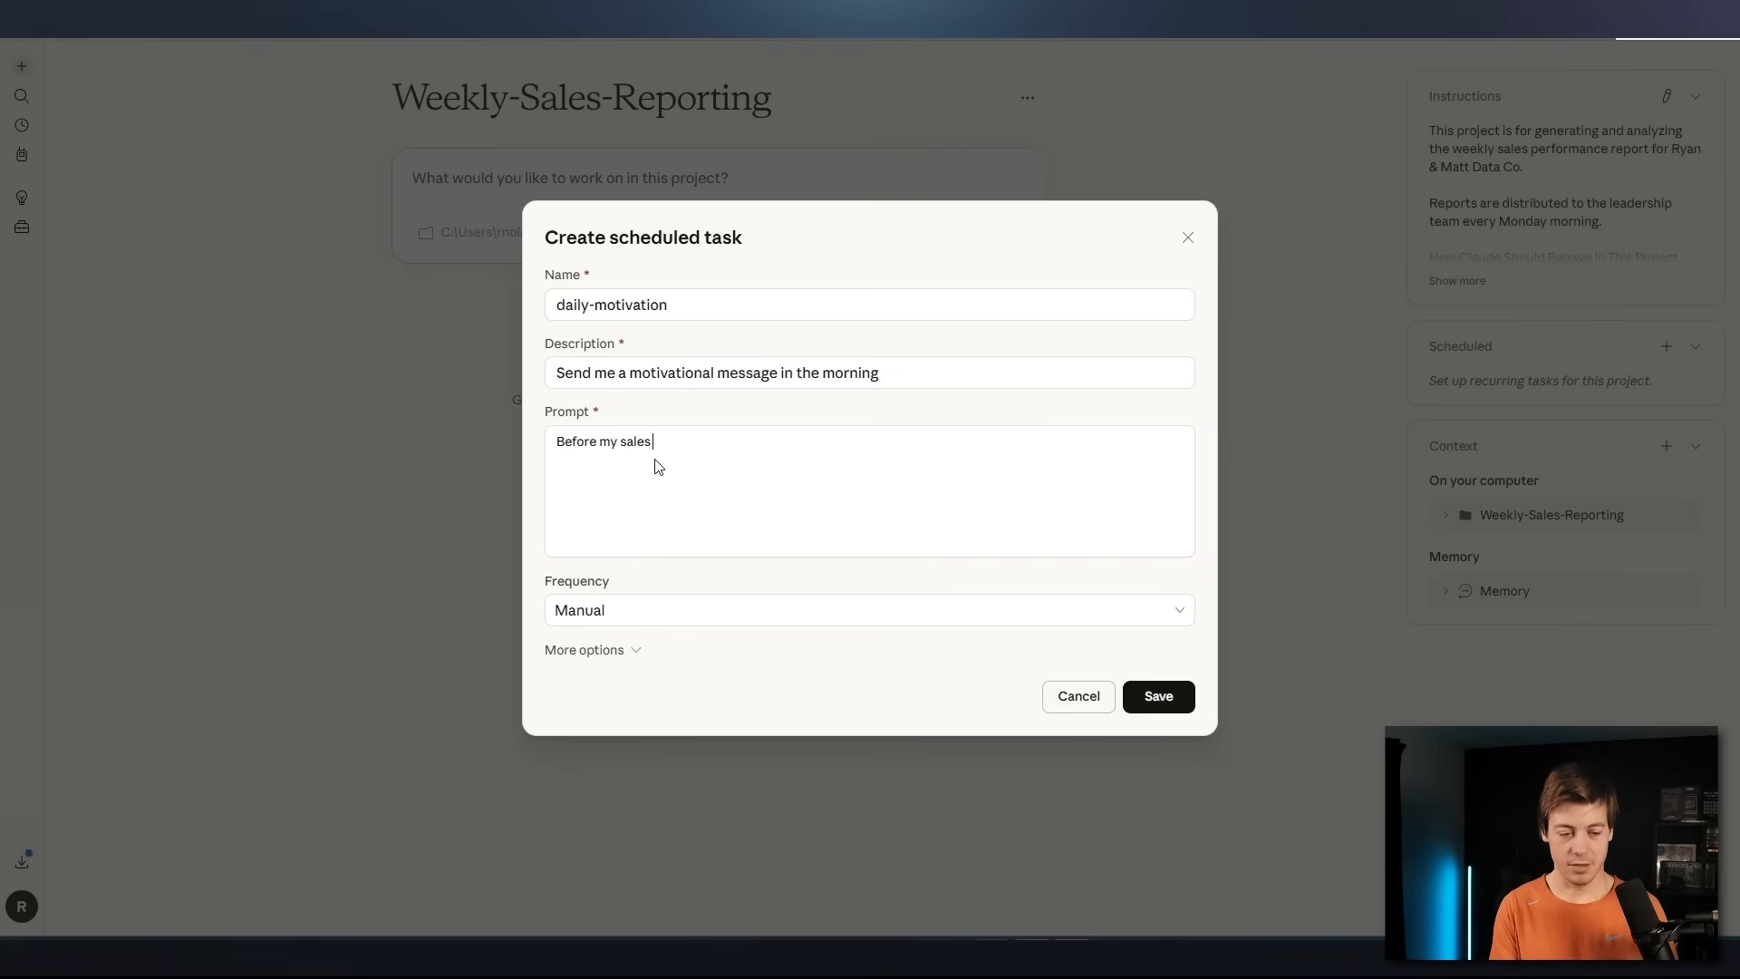
type("calls for the da")
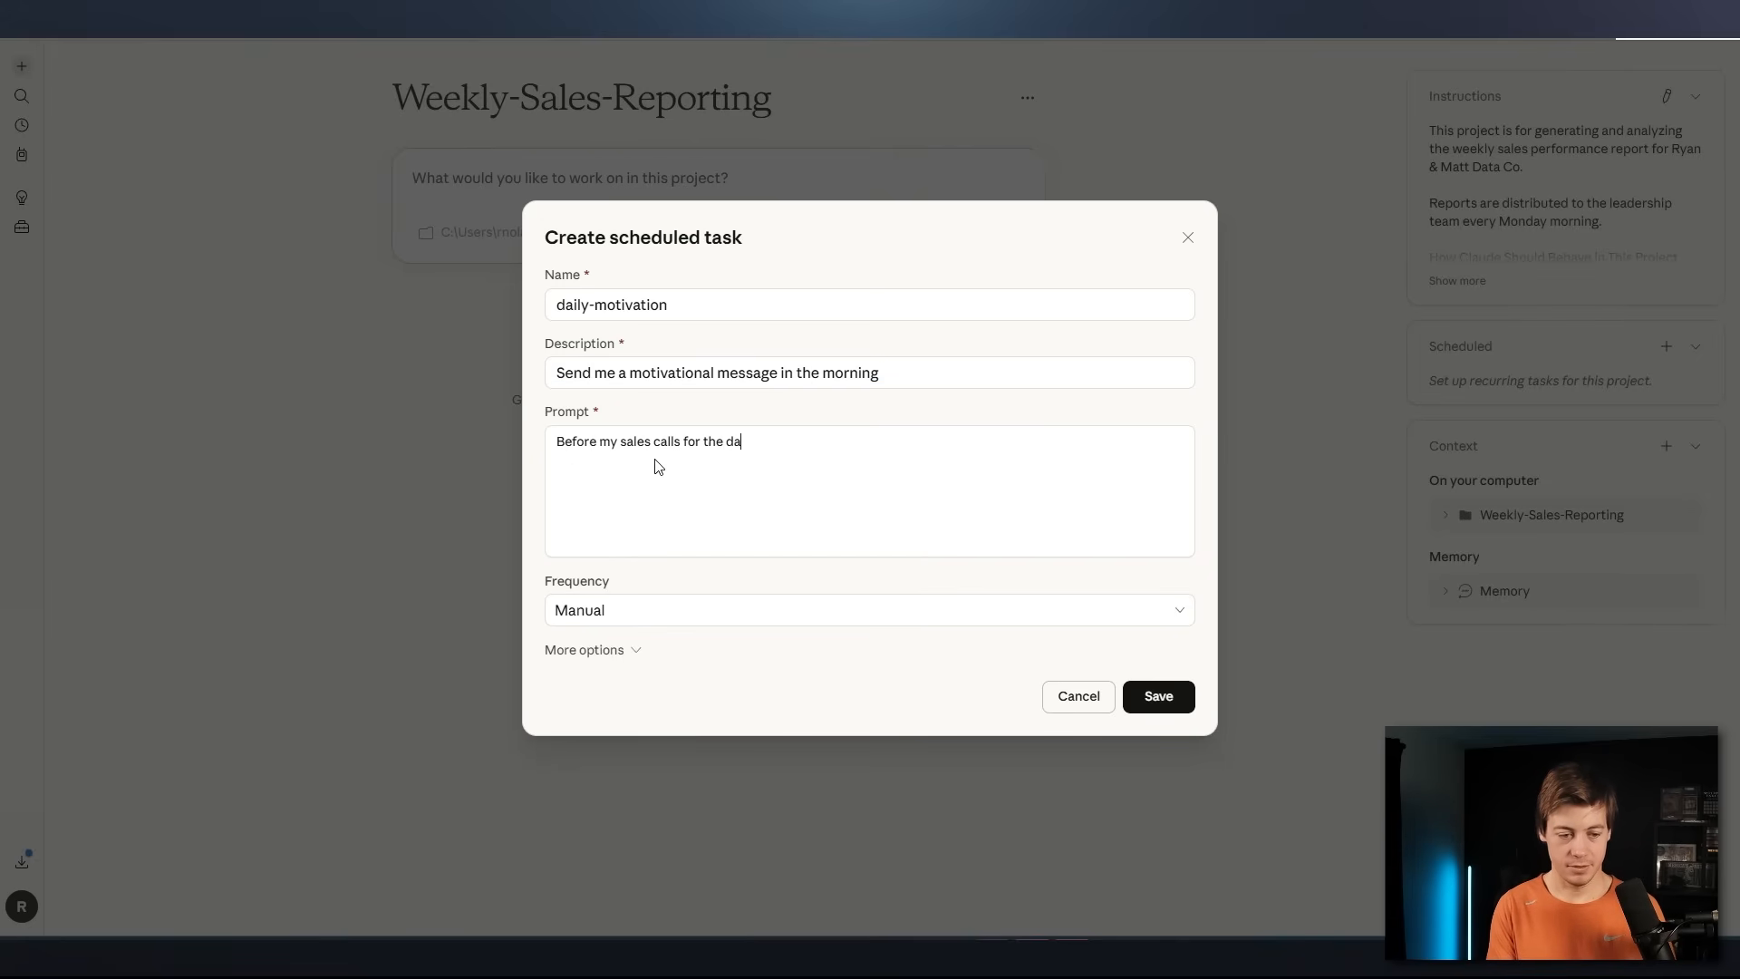
type("y, send me a")
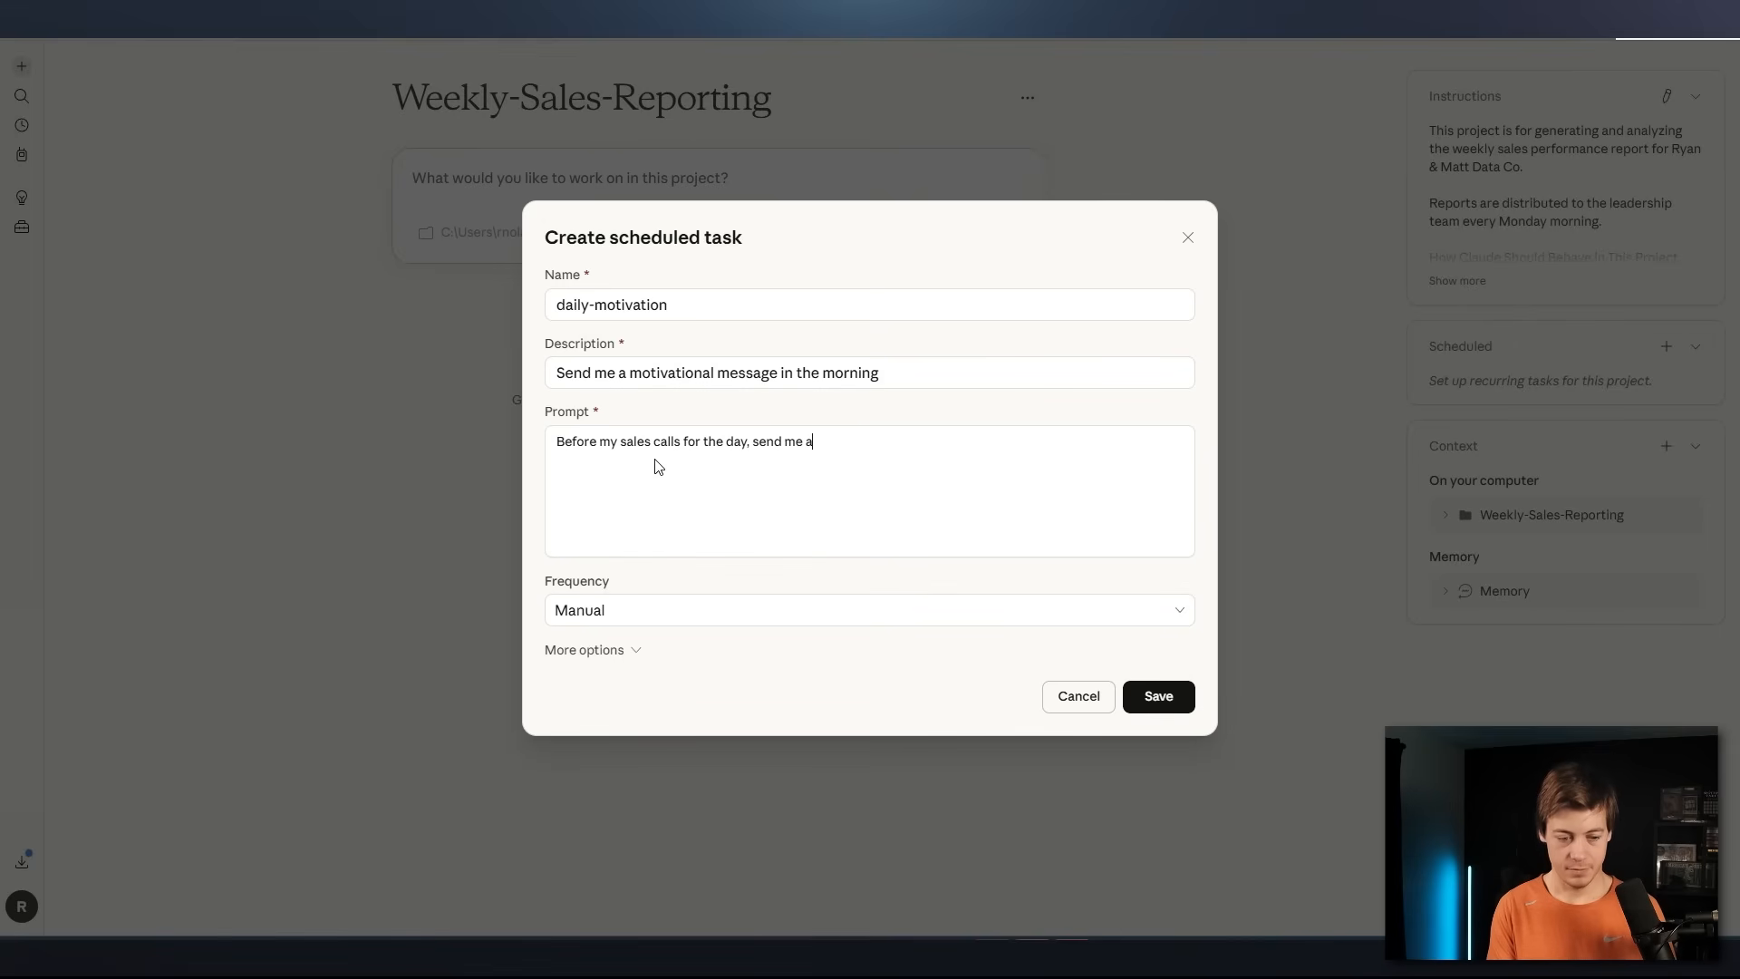
type(" motivational")
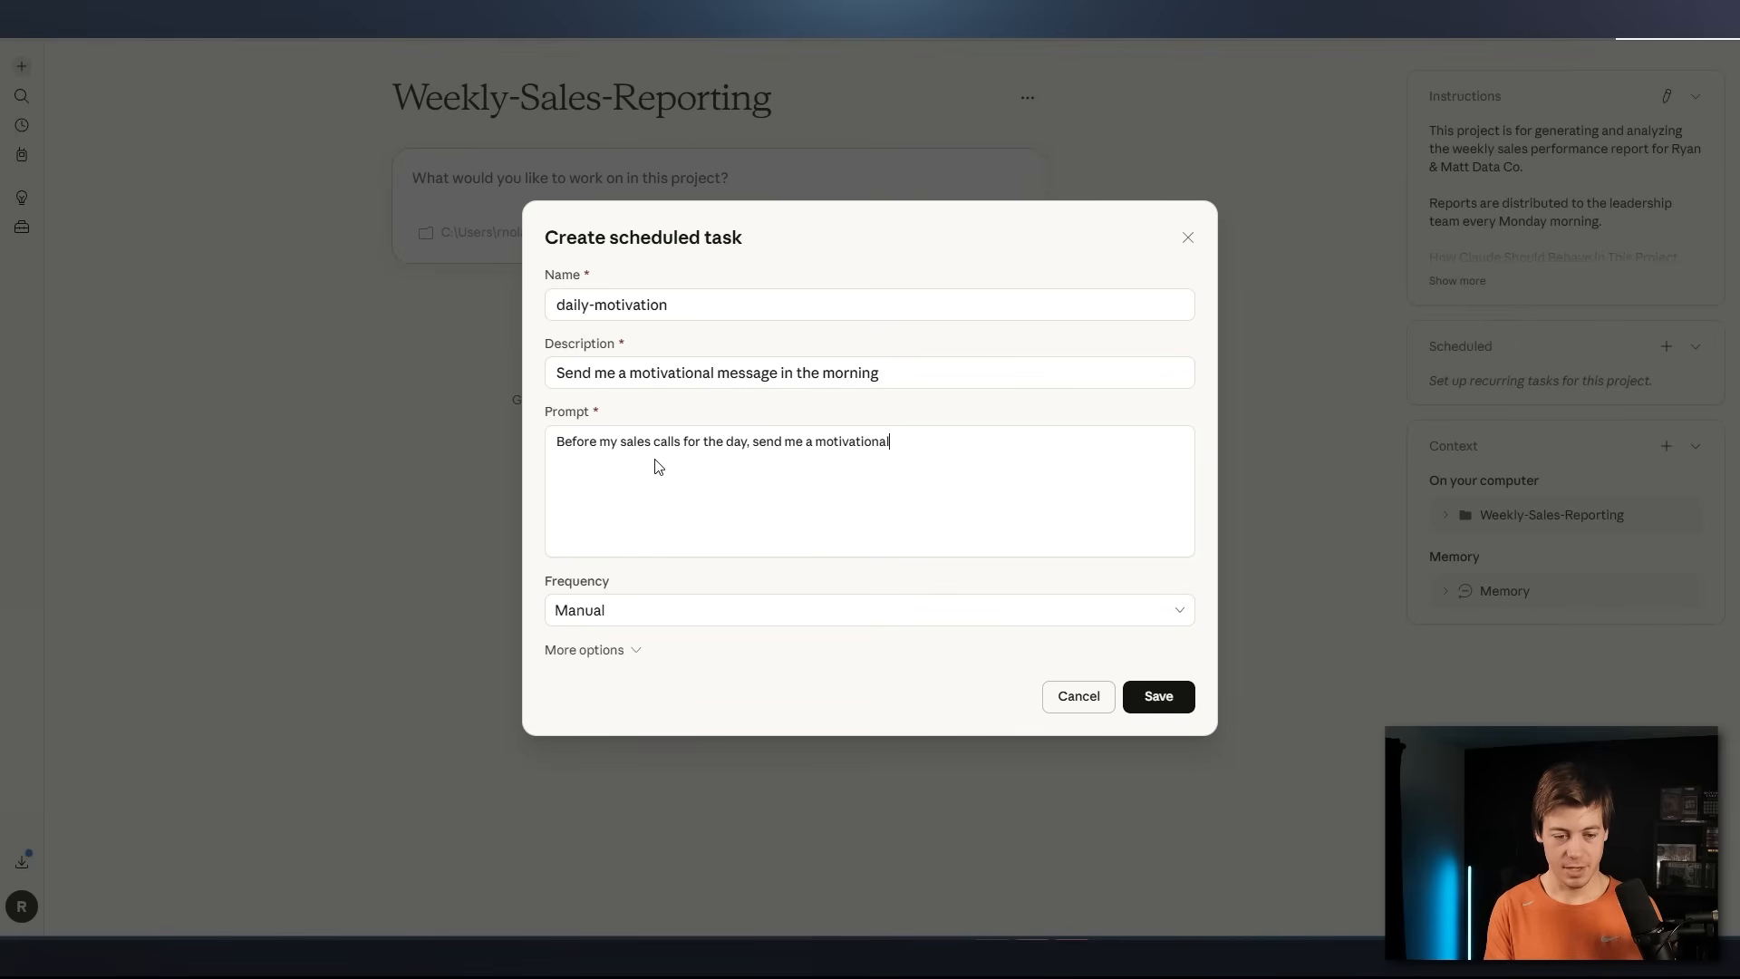
type(" message")
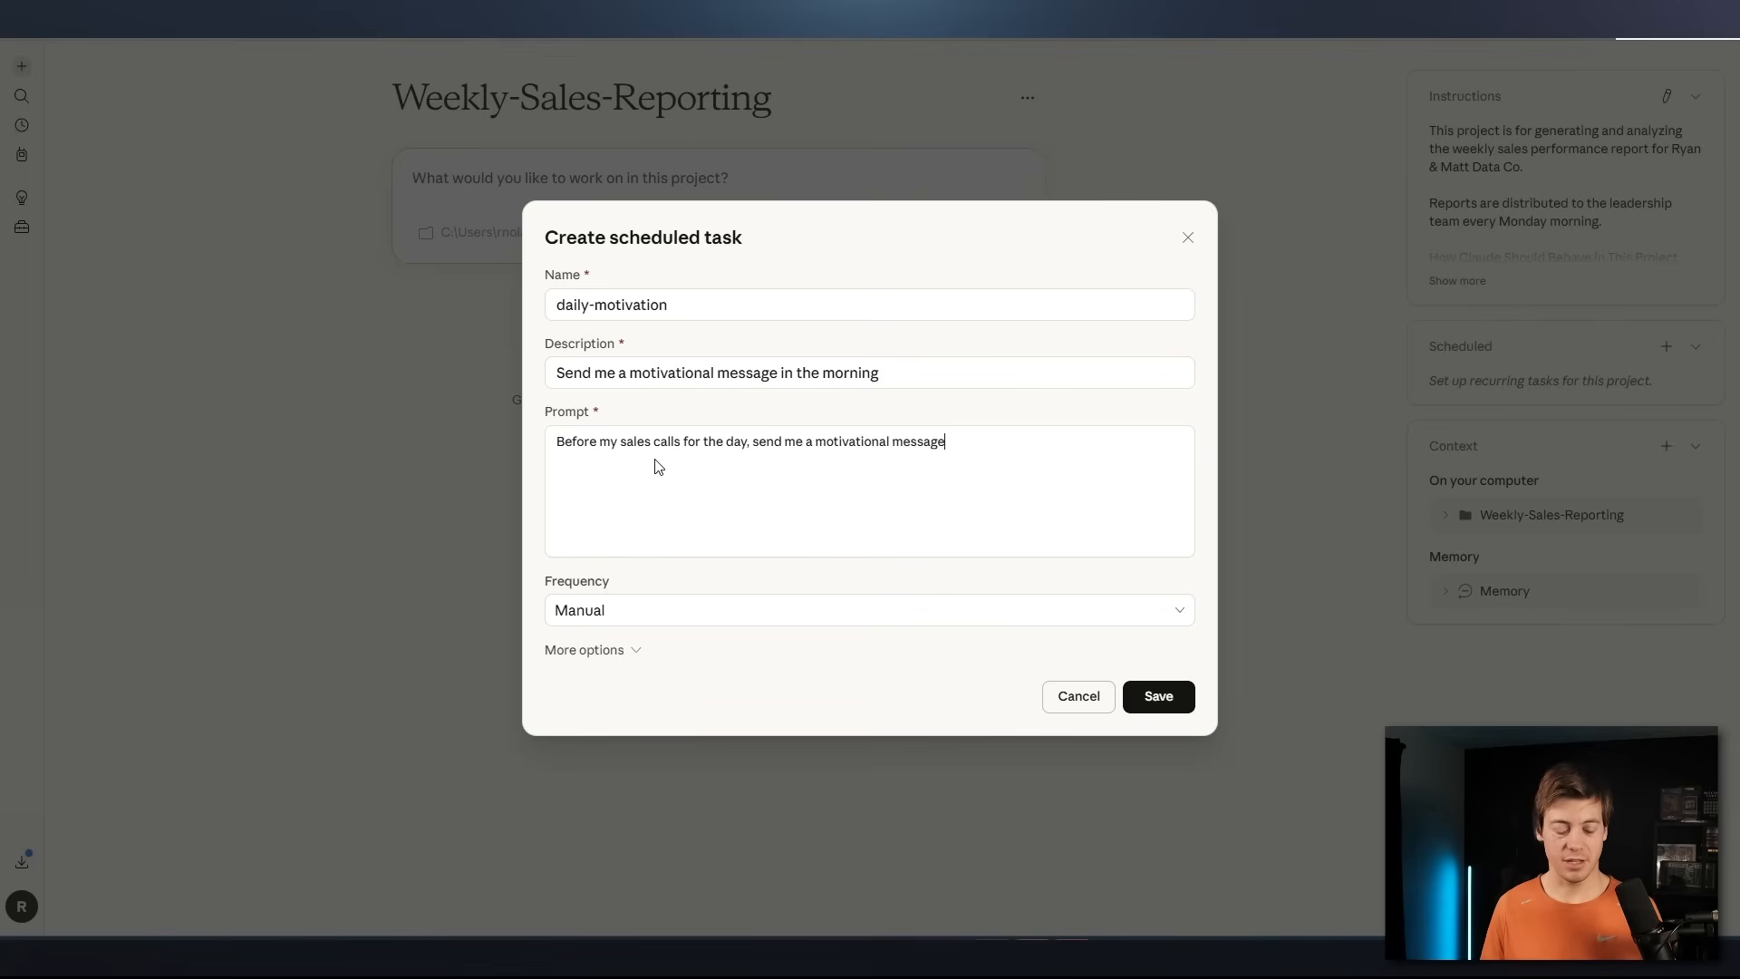
Schedule the daily-motivation task to run Daily at 10:00 AM
left_click(634, 610)
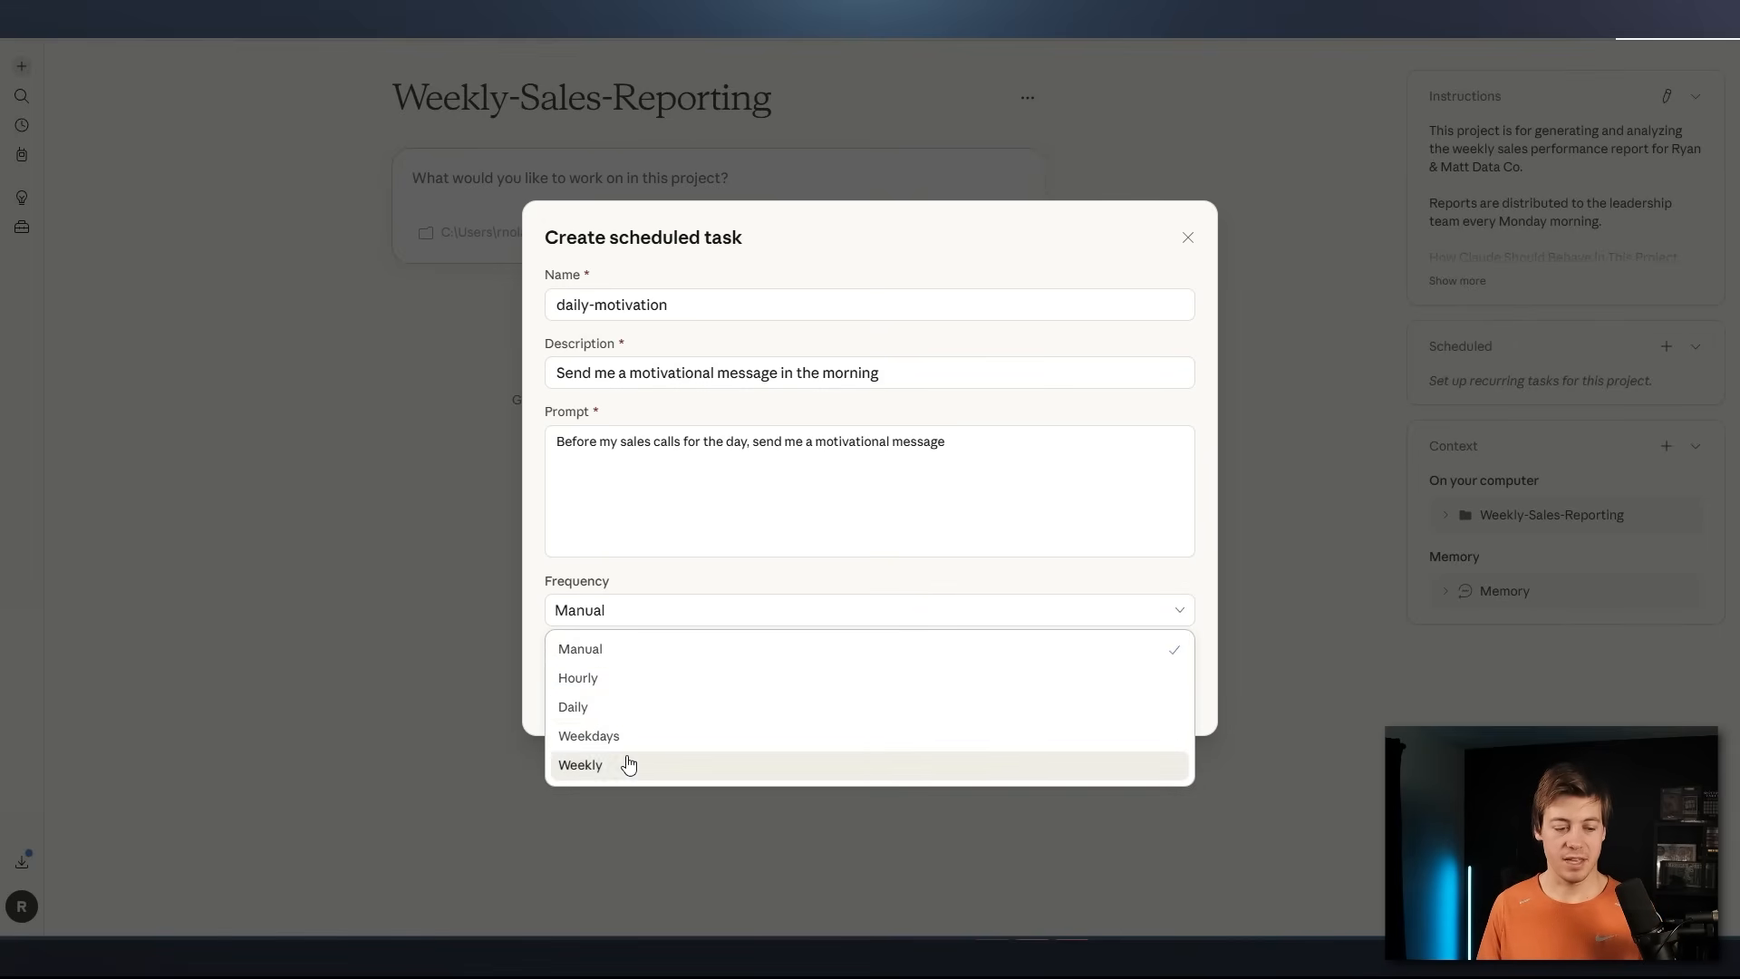
left_click(602, 710)
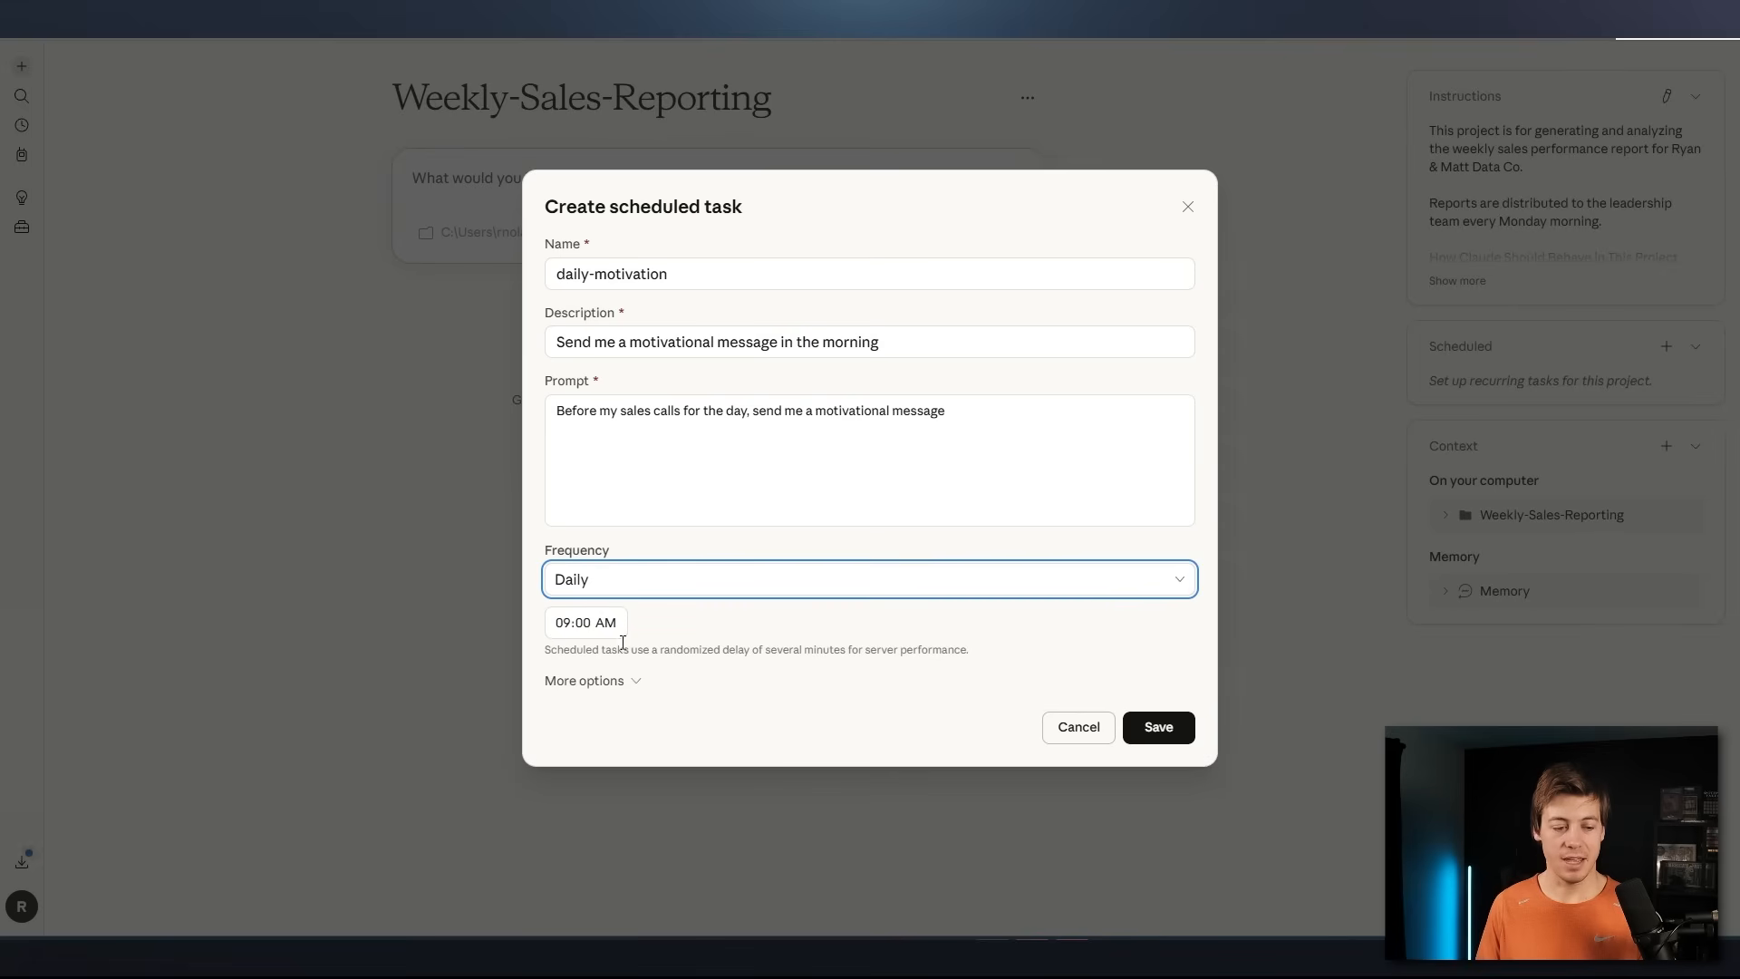
left_click(571, 625)
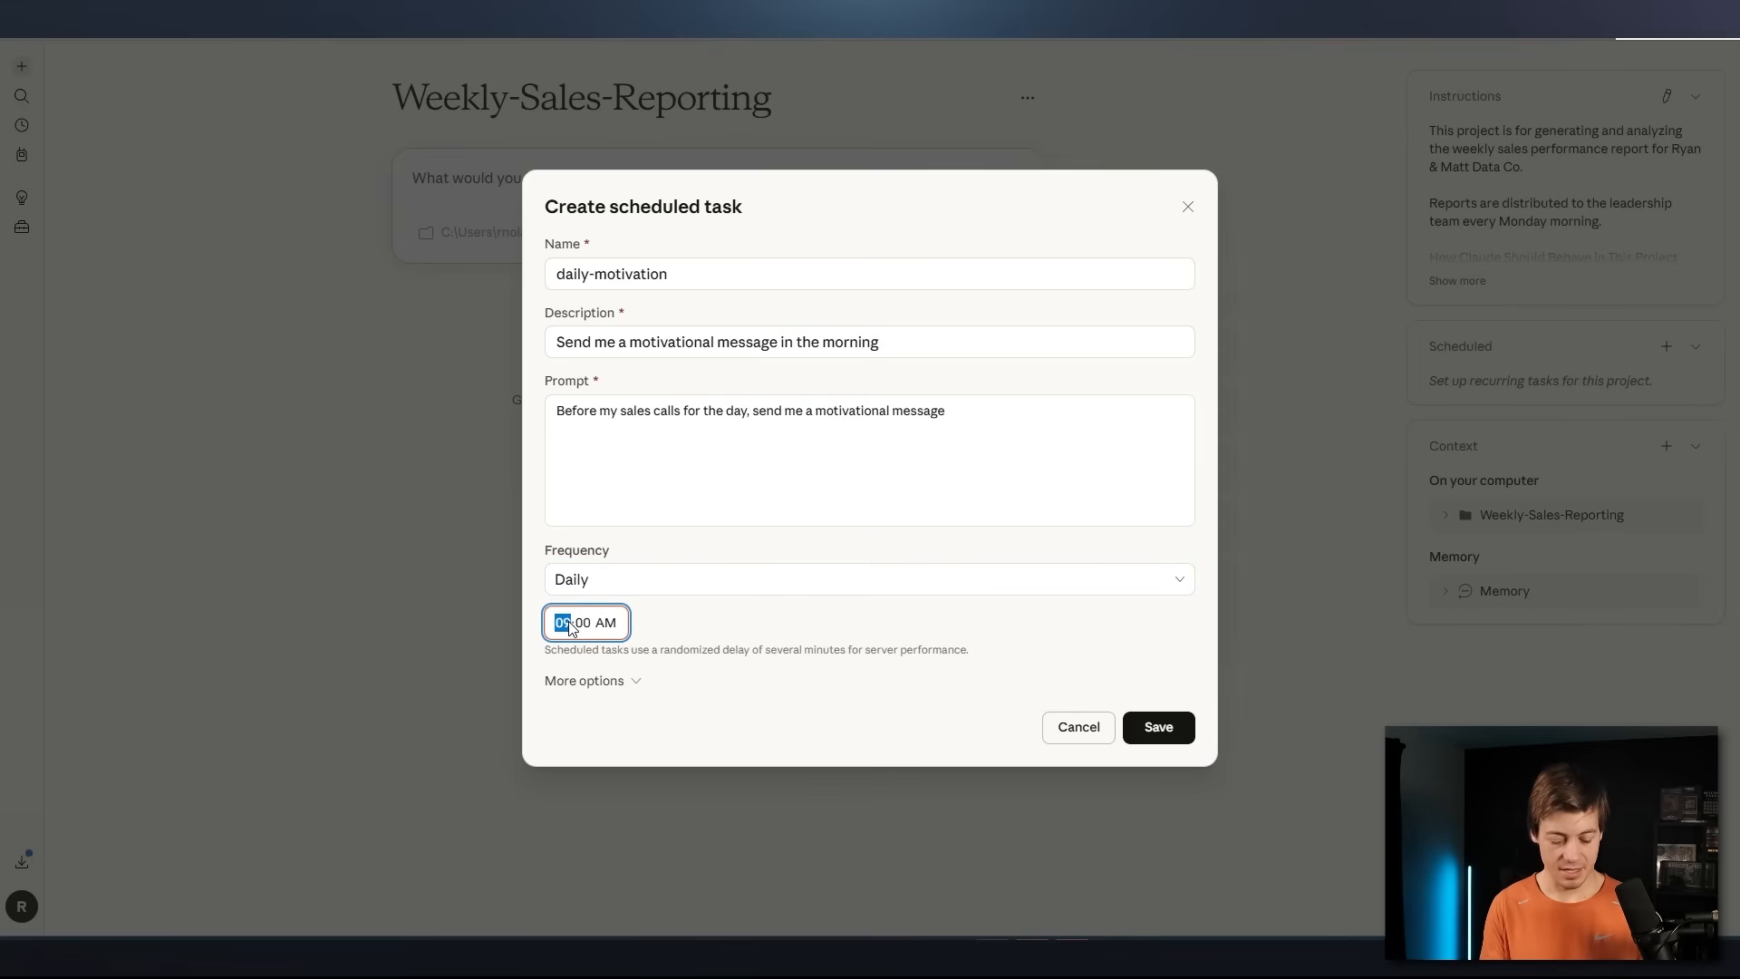
type("10")
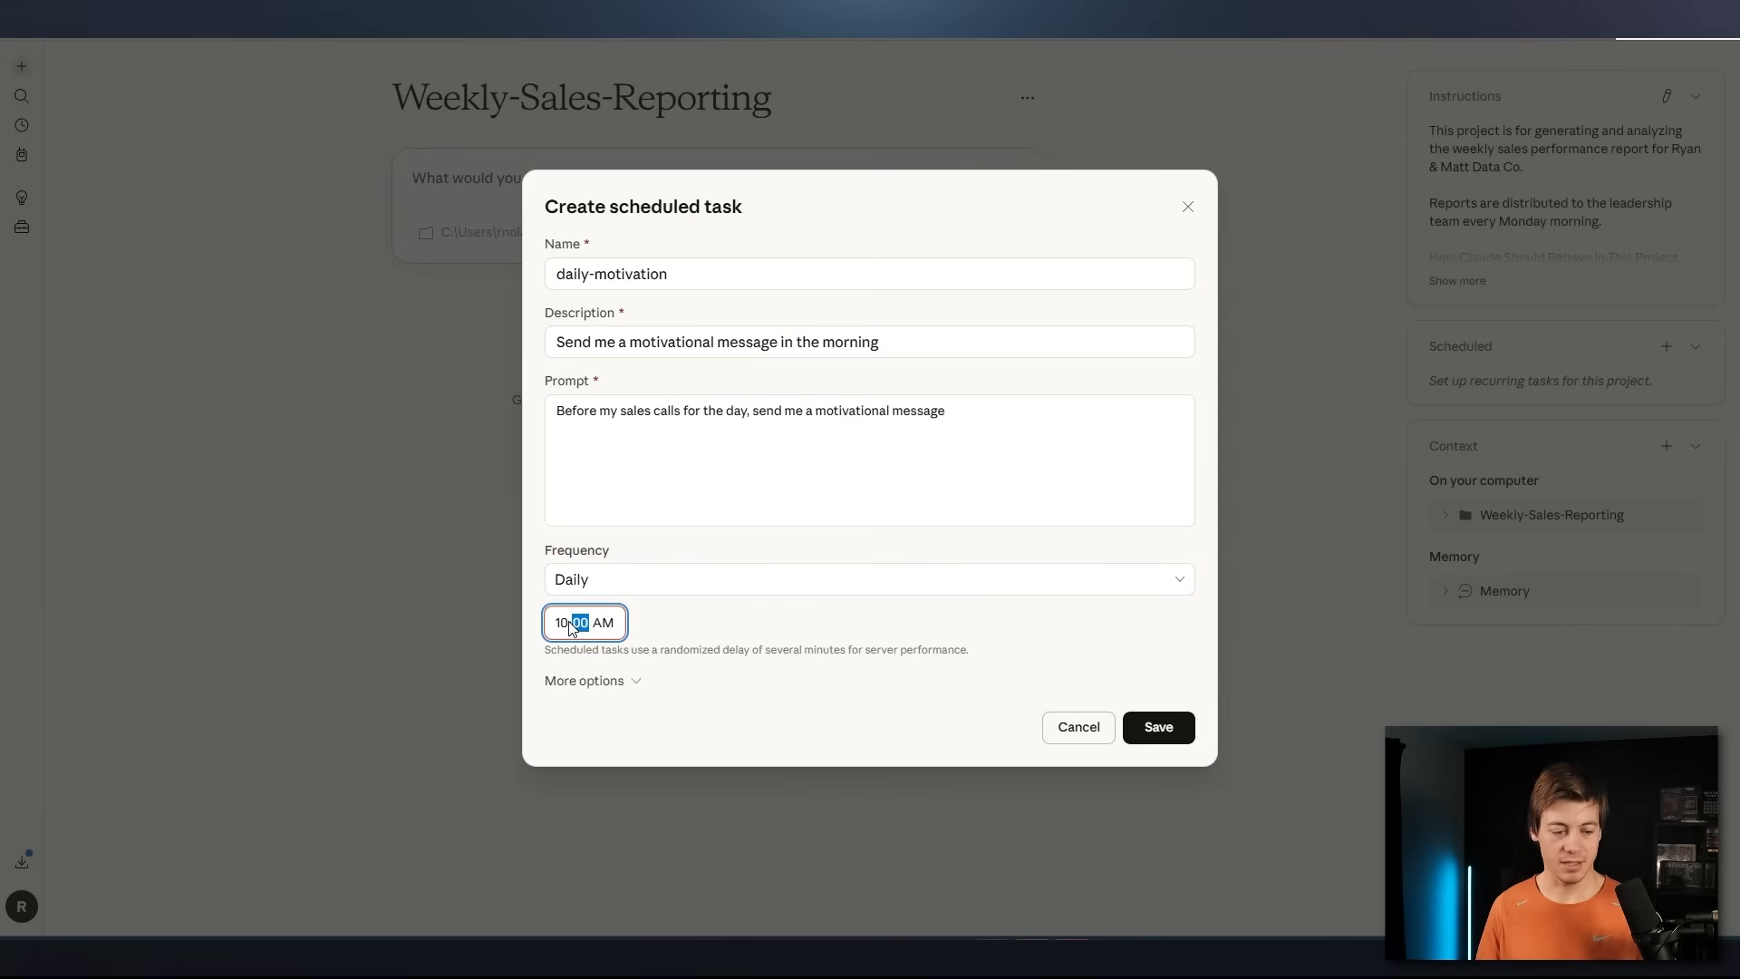
Show the task's additional options and set its model to Claude Haiku 4.5
left_click(600, 684)
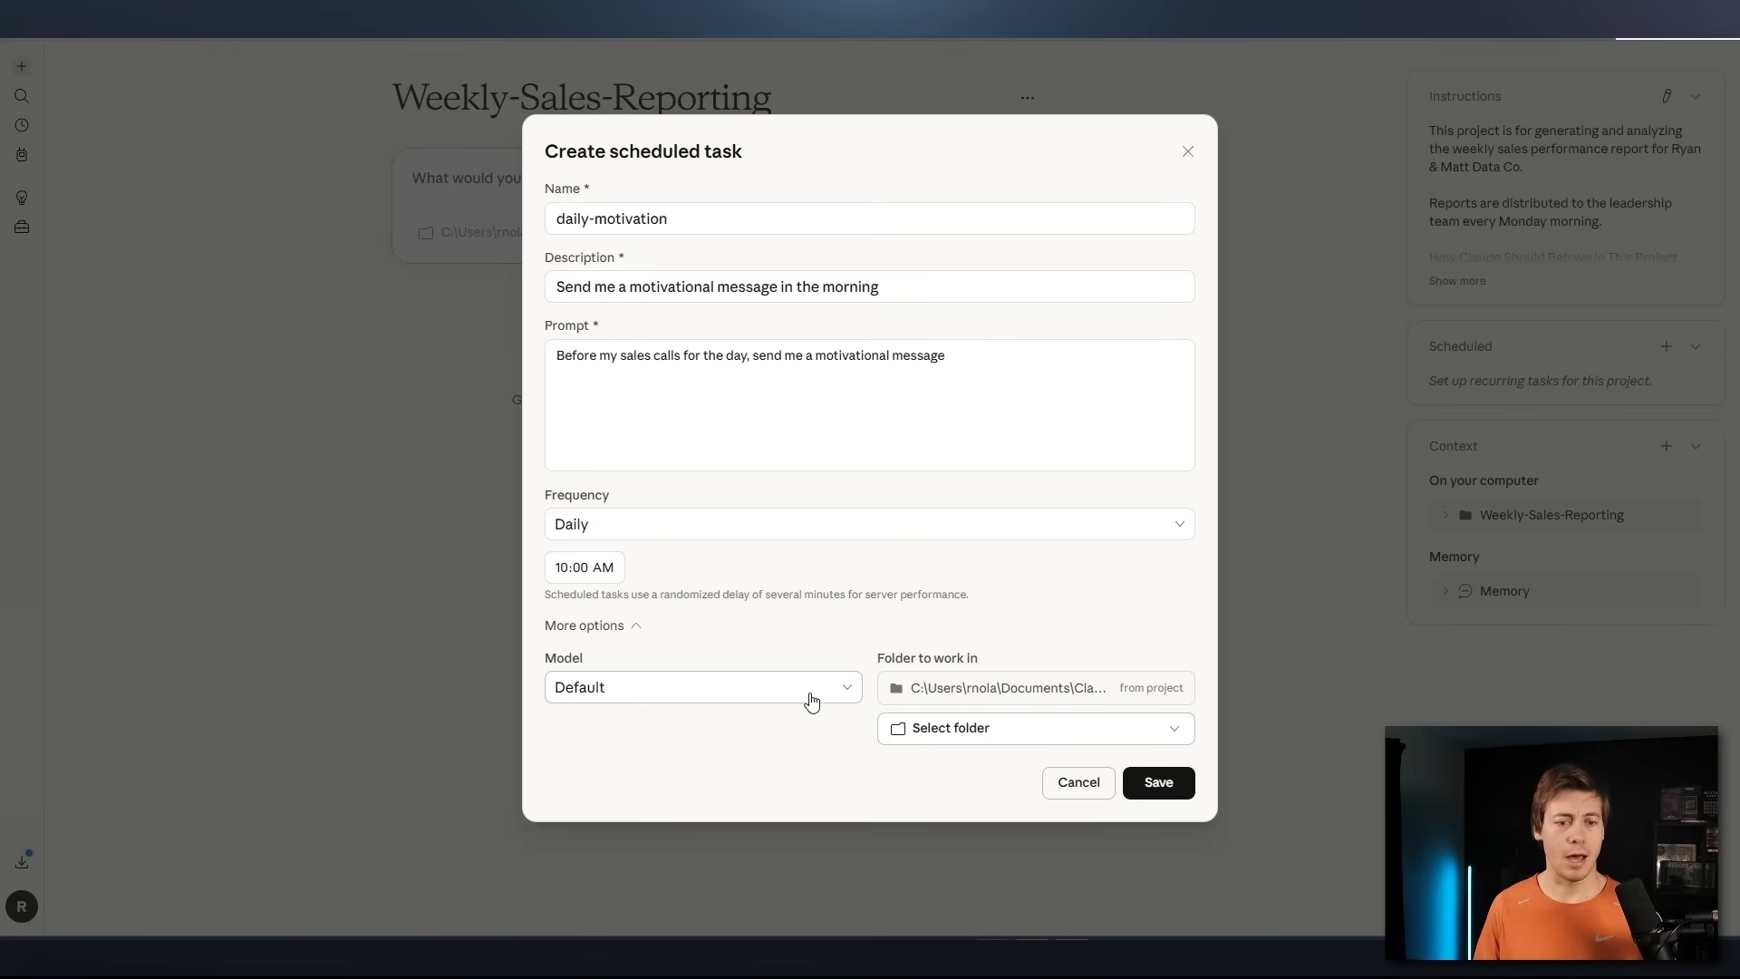
left_click(779, 691)
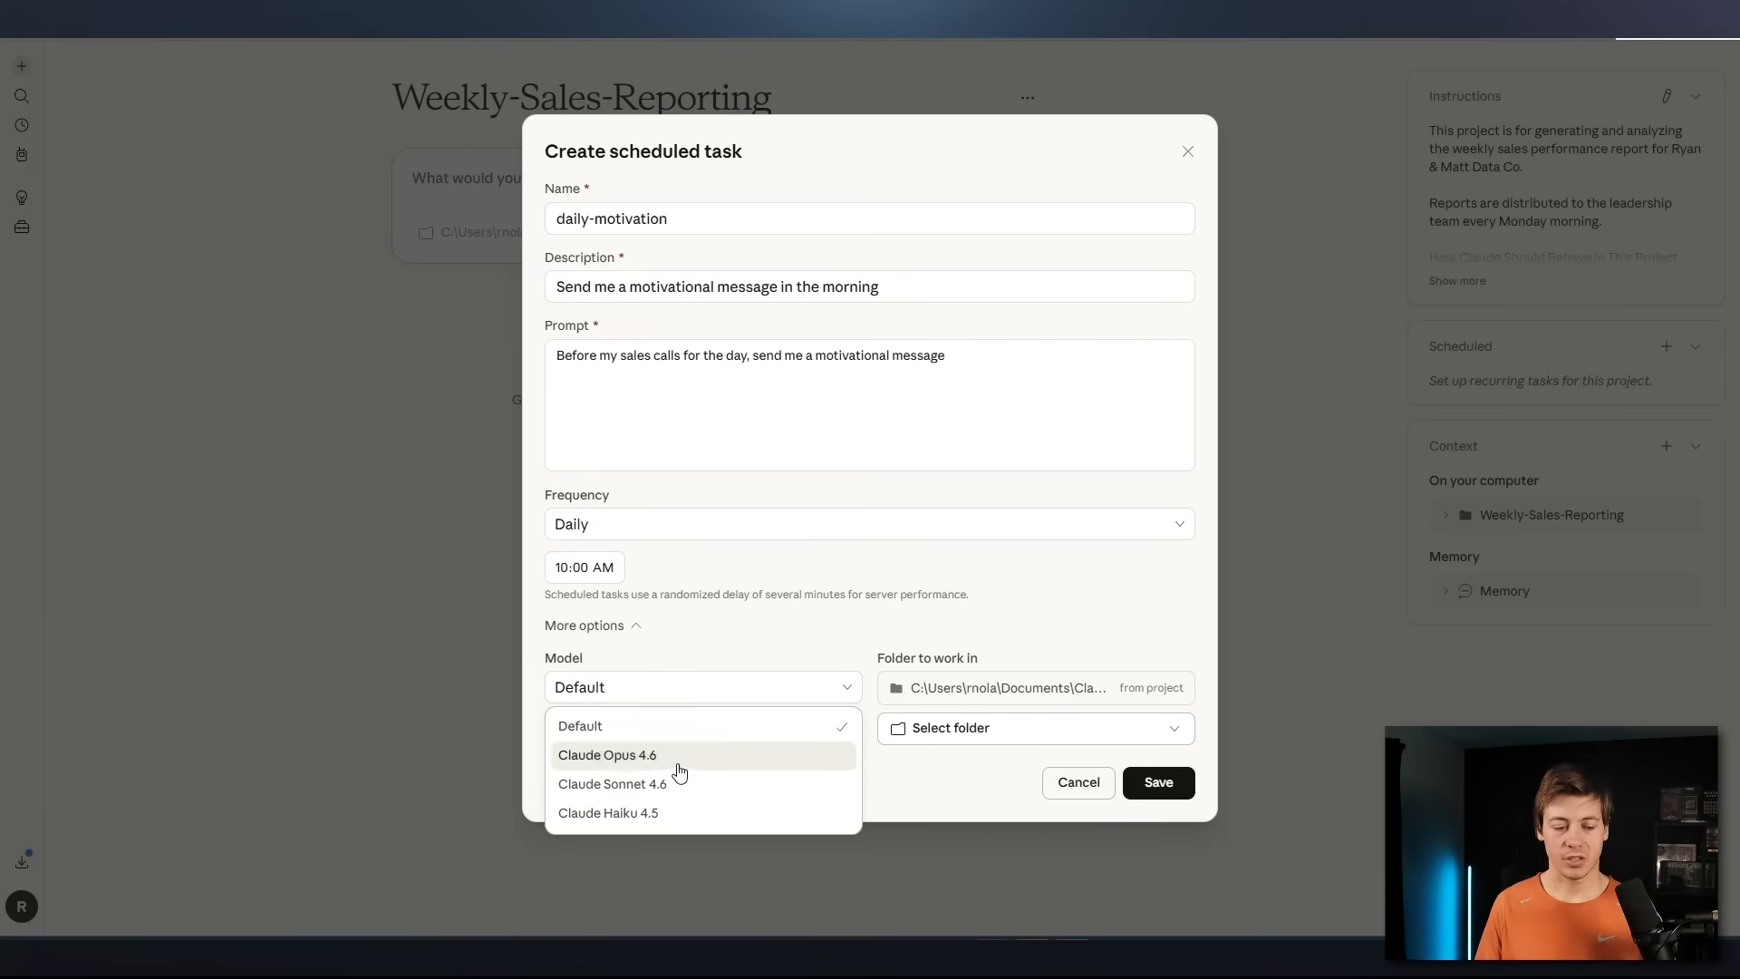
left_click(628, 816)
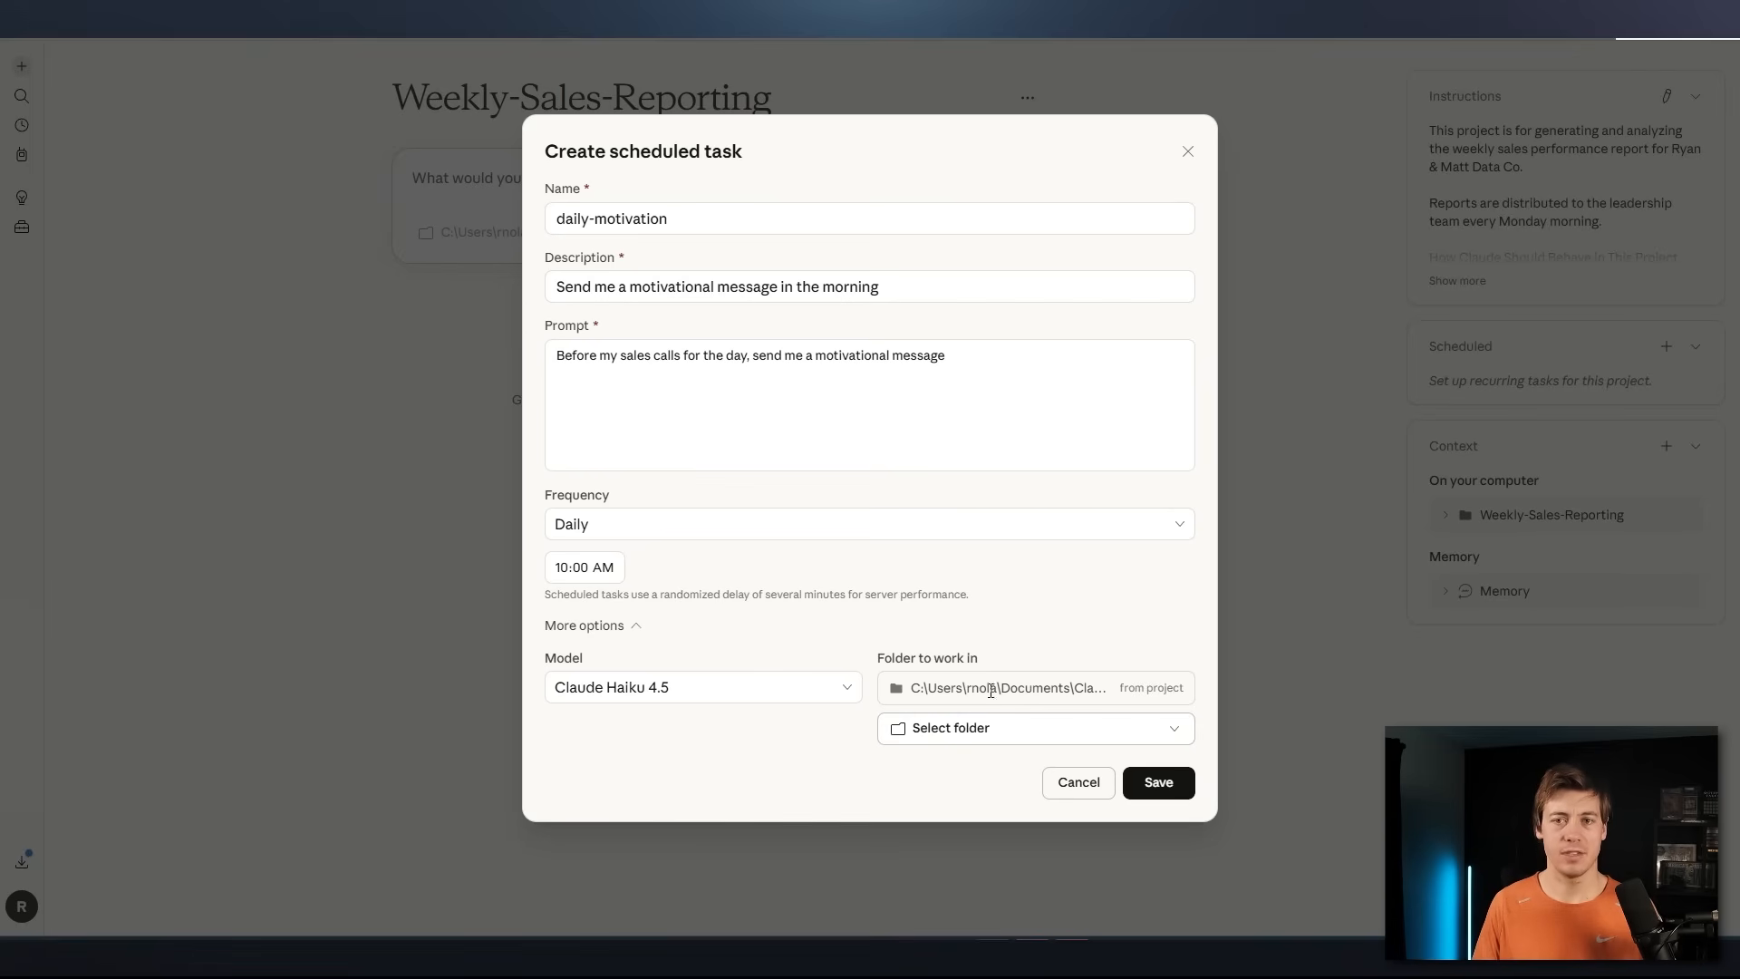
Change the task's frequency to Weekdays and check the other available frequencies
left_click(661, 534)
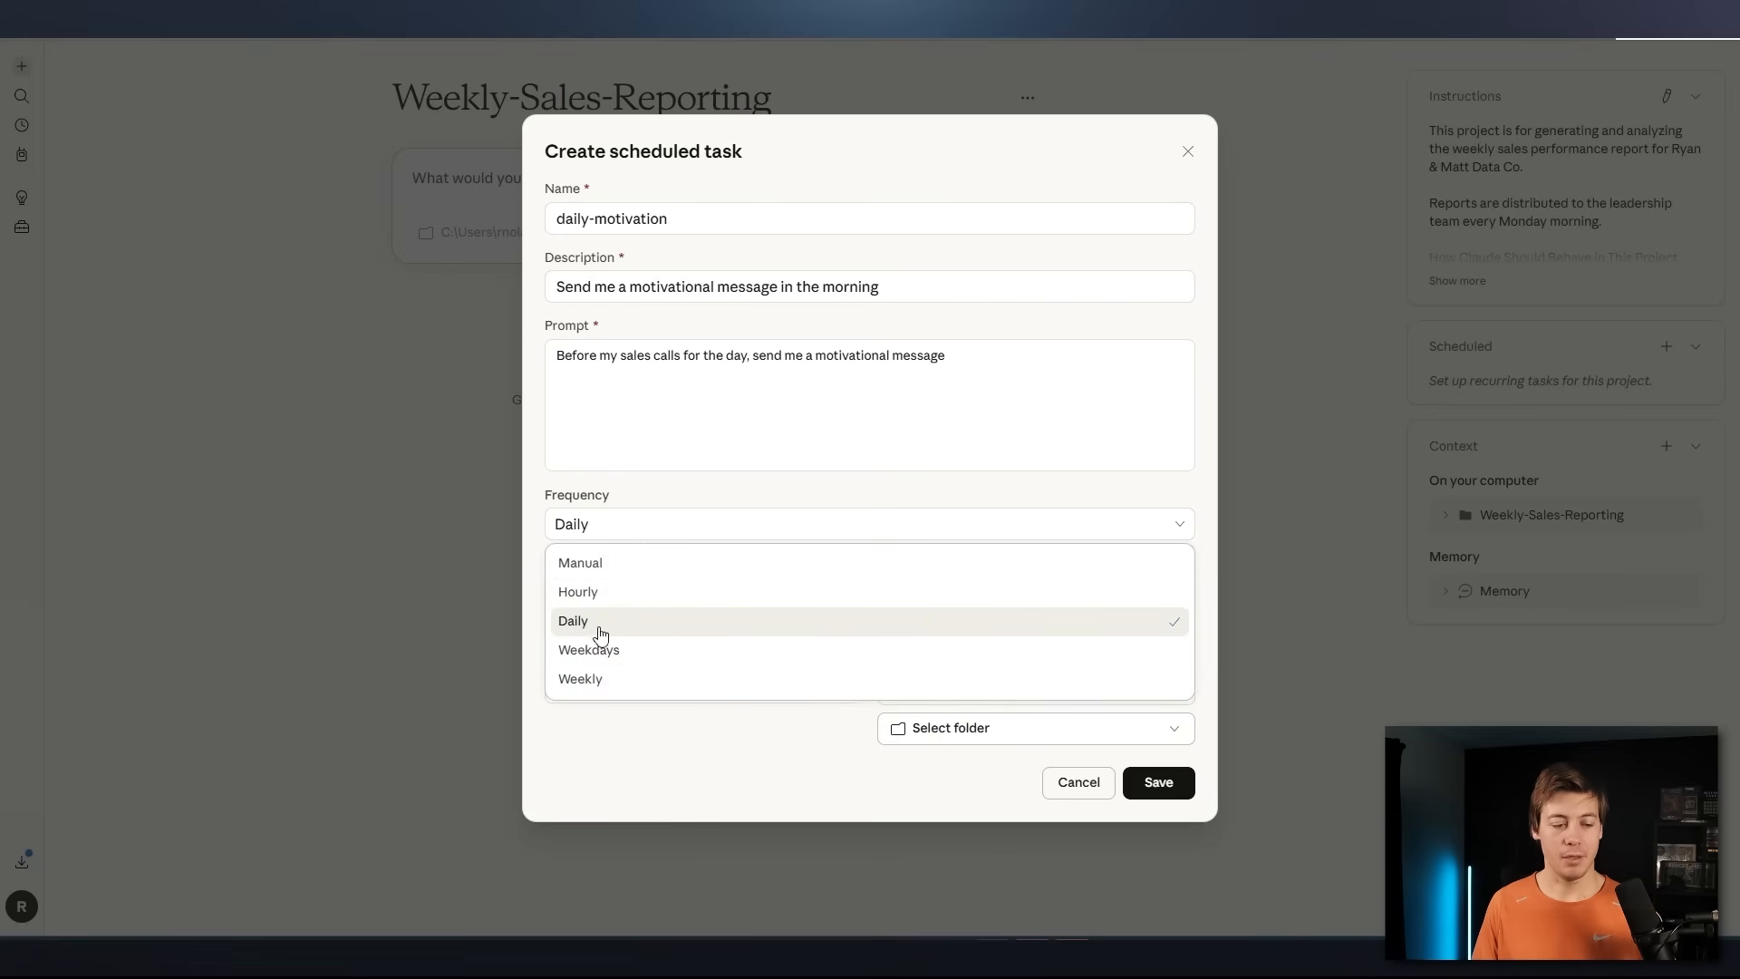
left_click(616, 659)
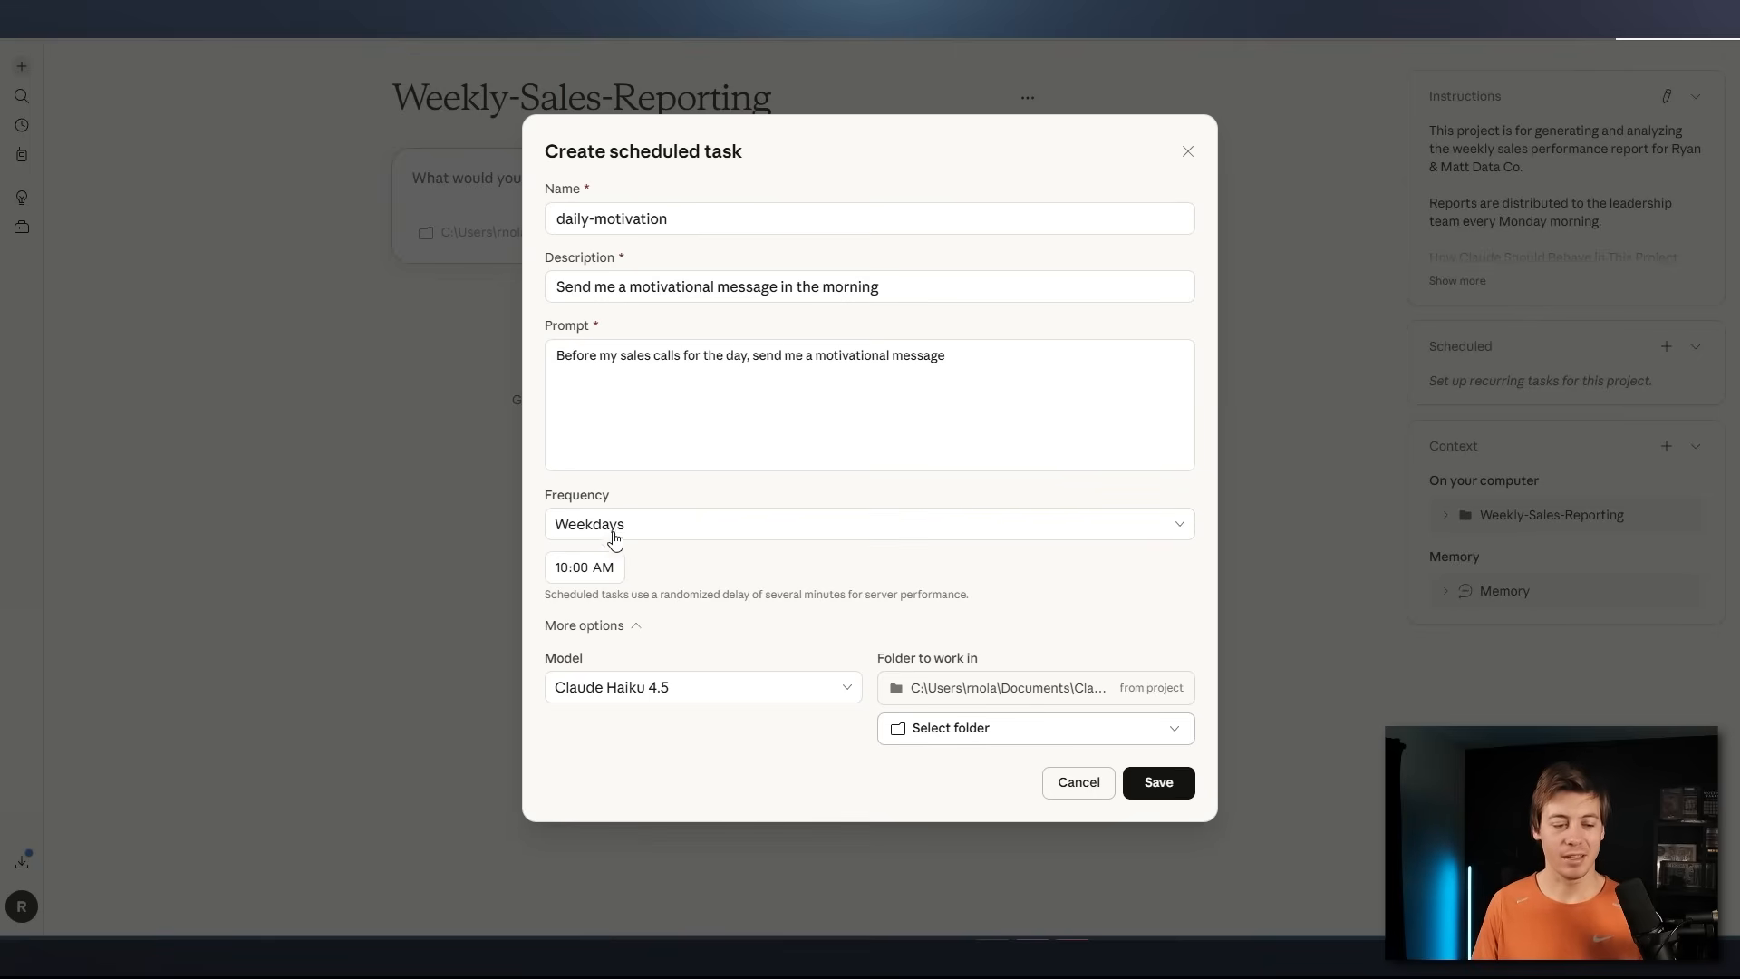
left_click(674, 539)
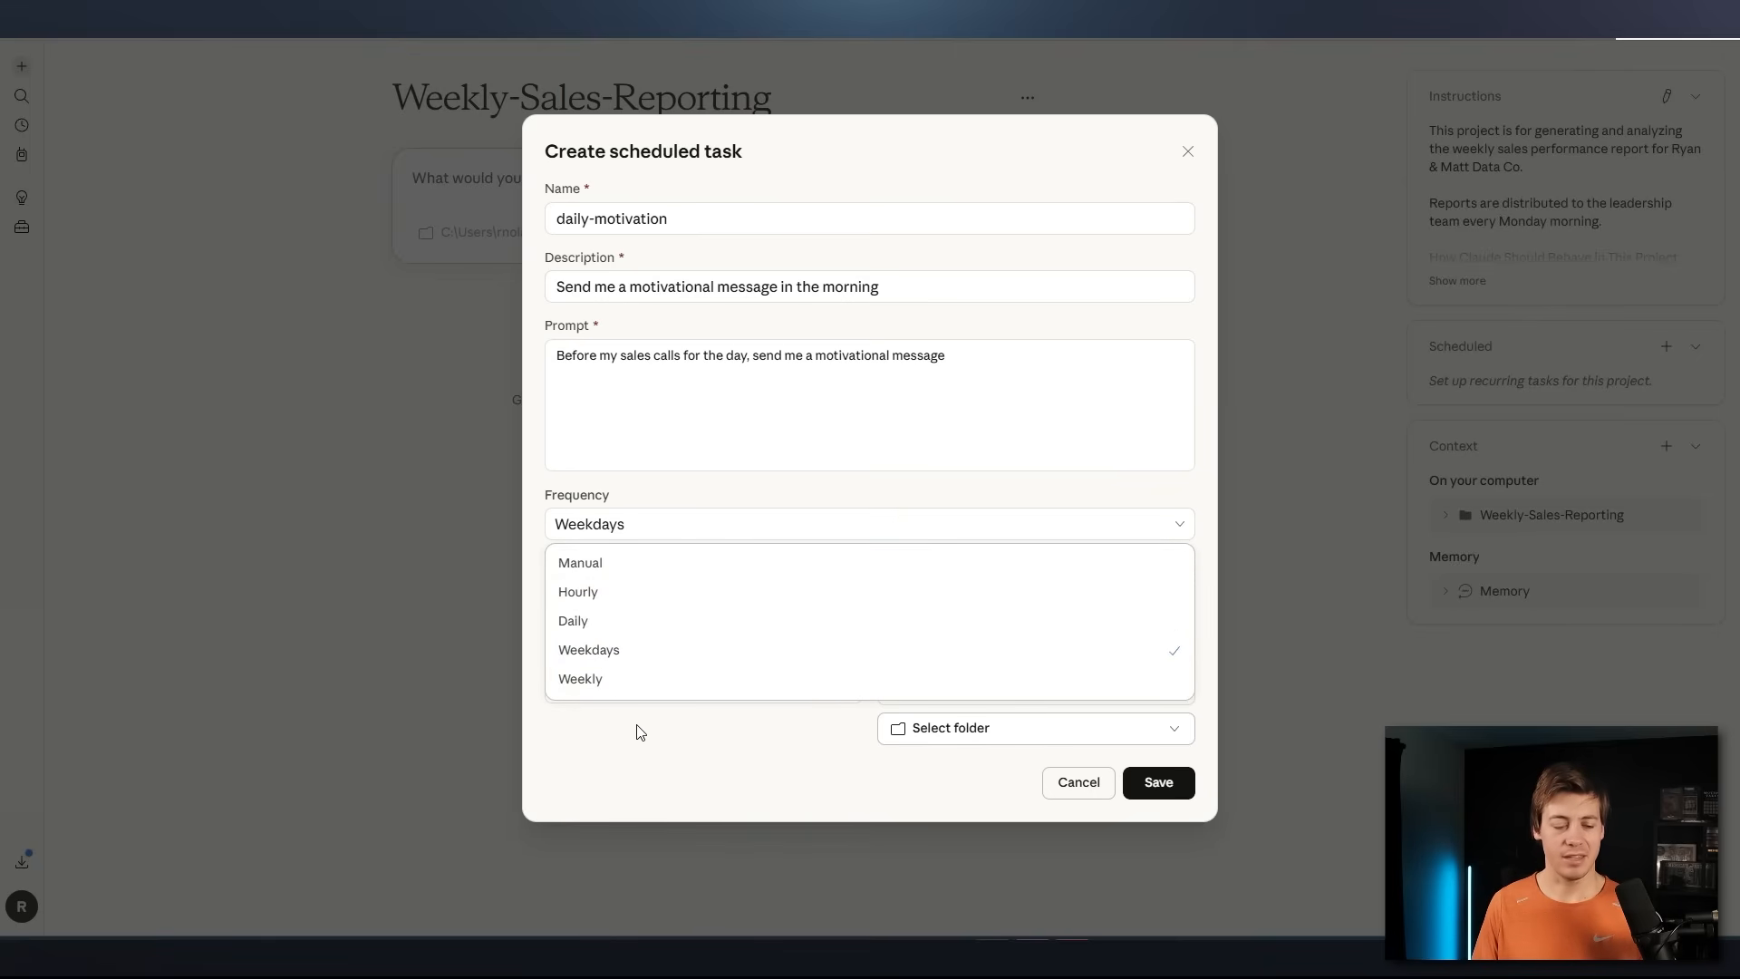
Keep the Weekdays frequency and save the daily-motivation scheduled task
left_click(616, 756)
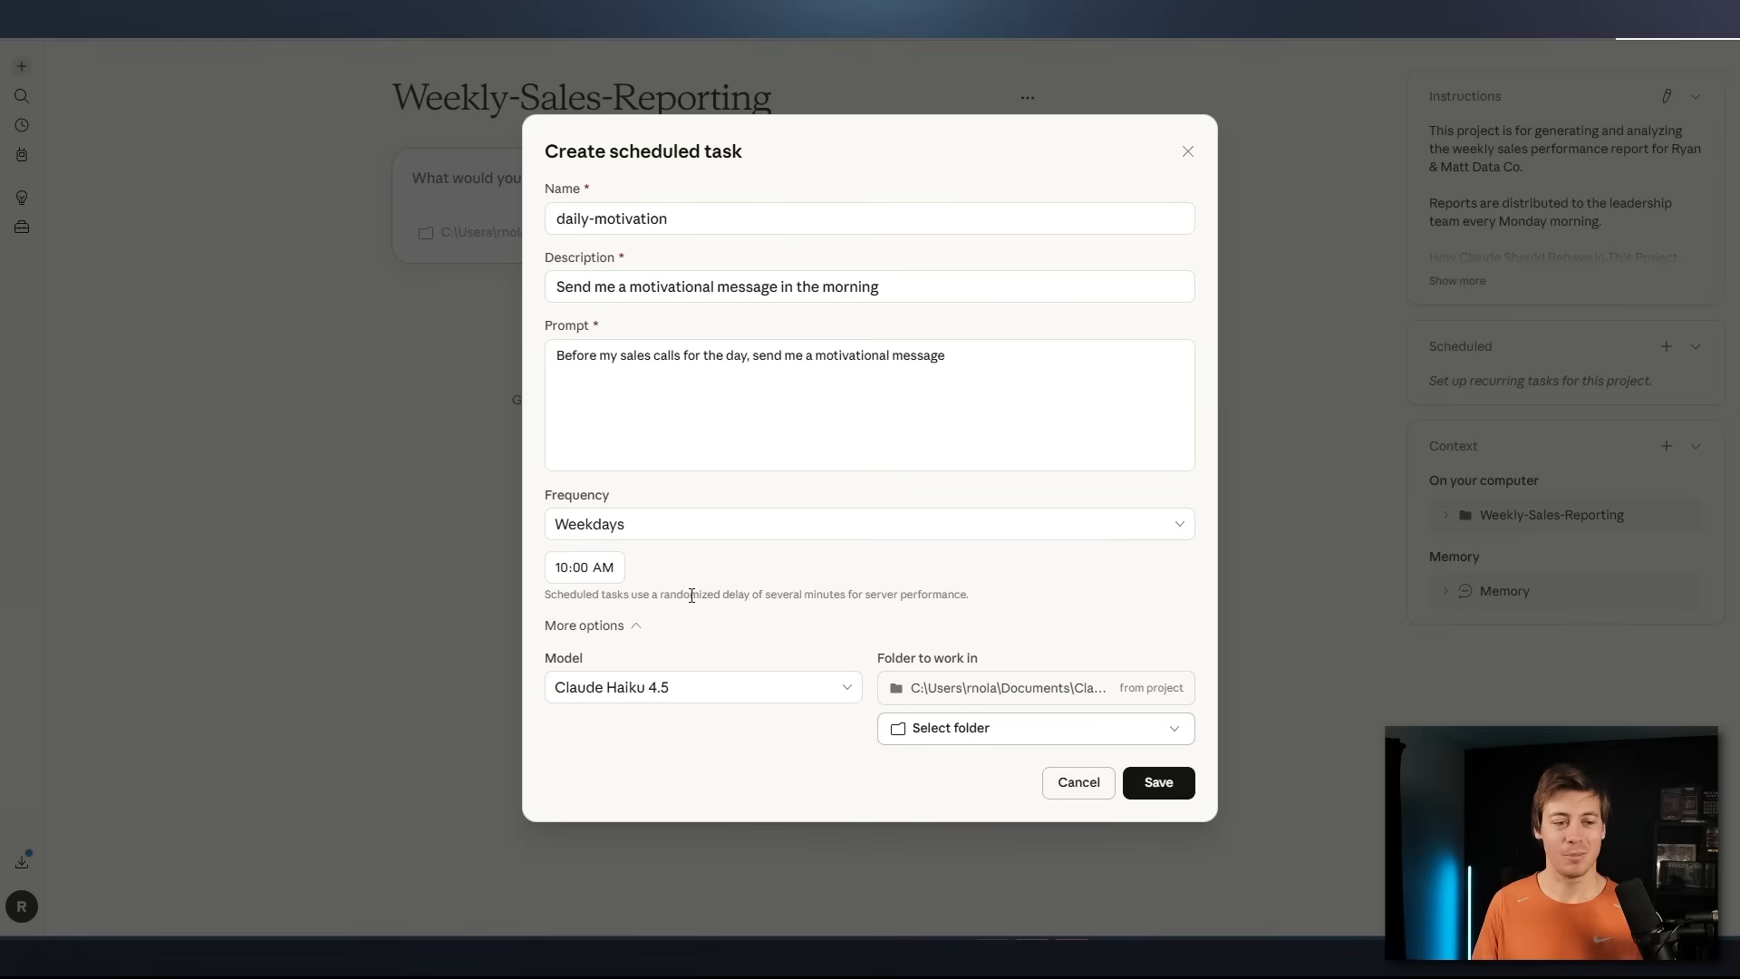
left_click(1170, 792)
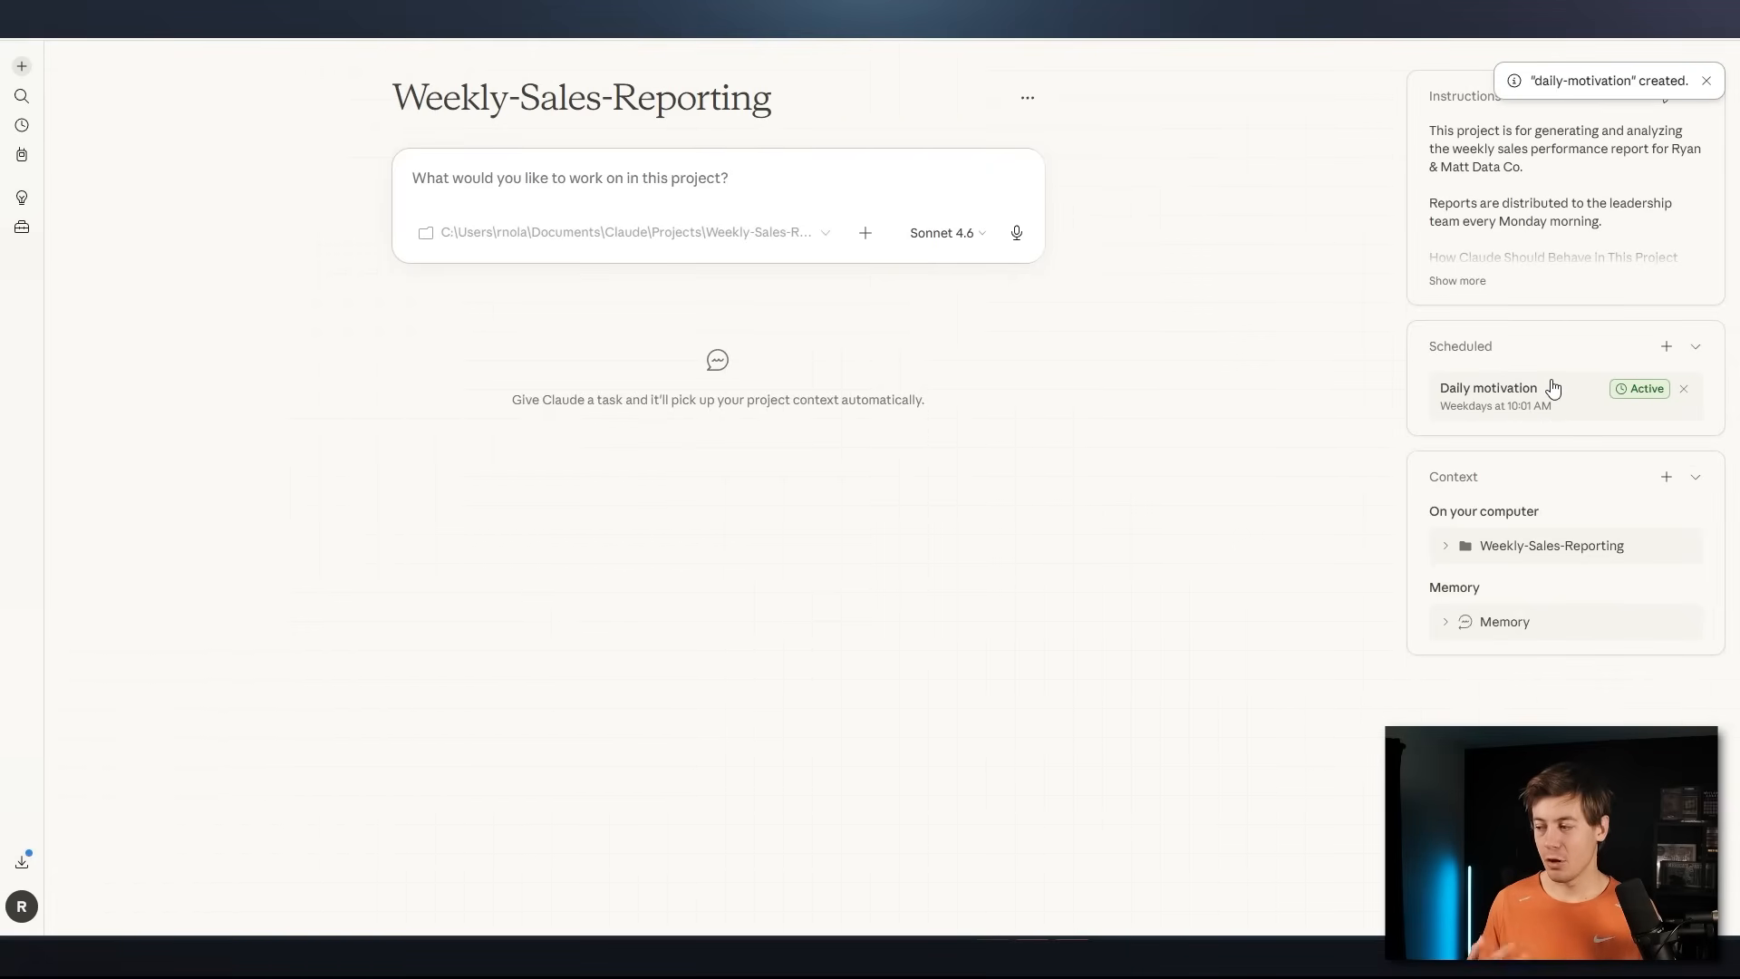
Remove Daily motivation from the project's scheduled tasks and add the existing Daily cowork news task instead
left_click(1683, 389)
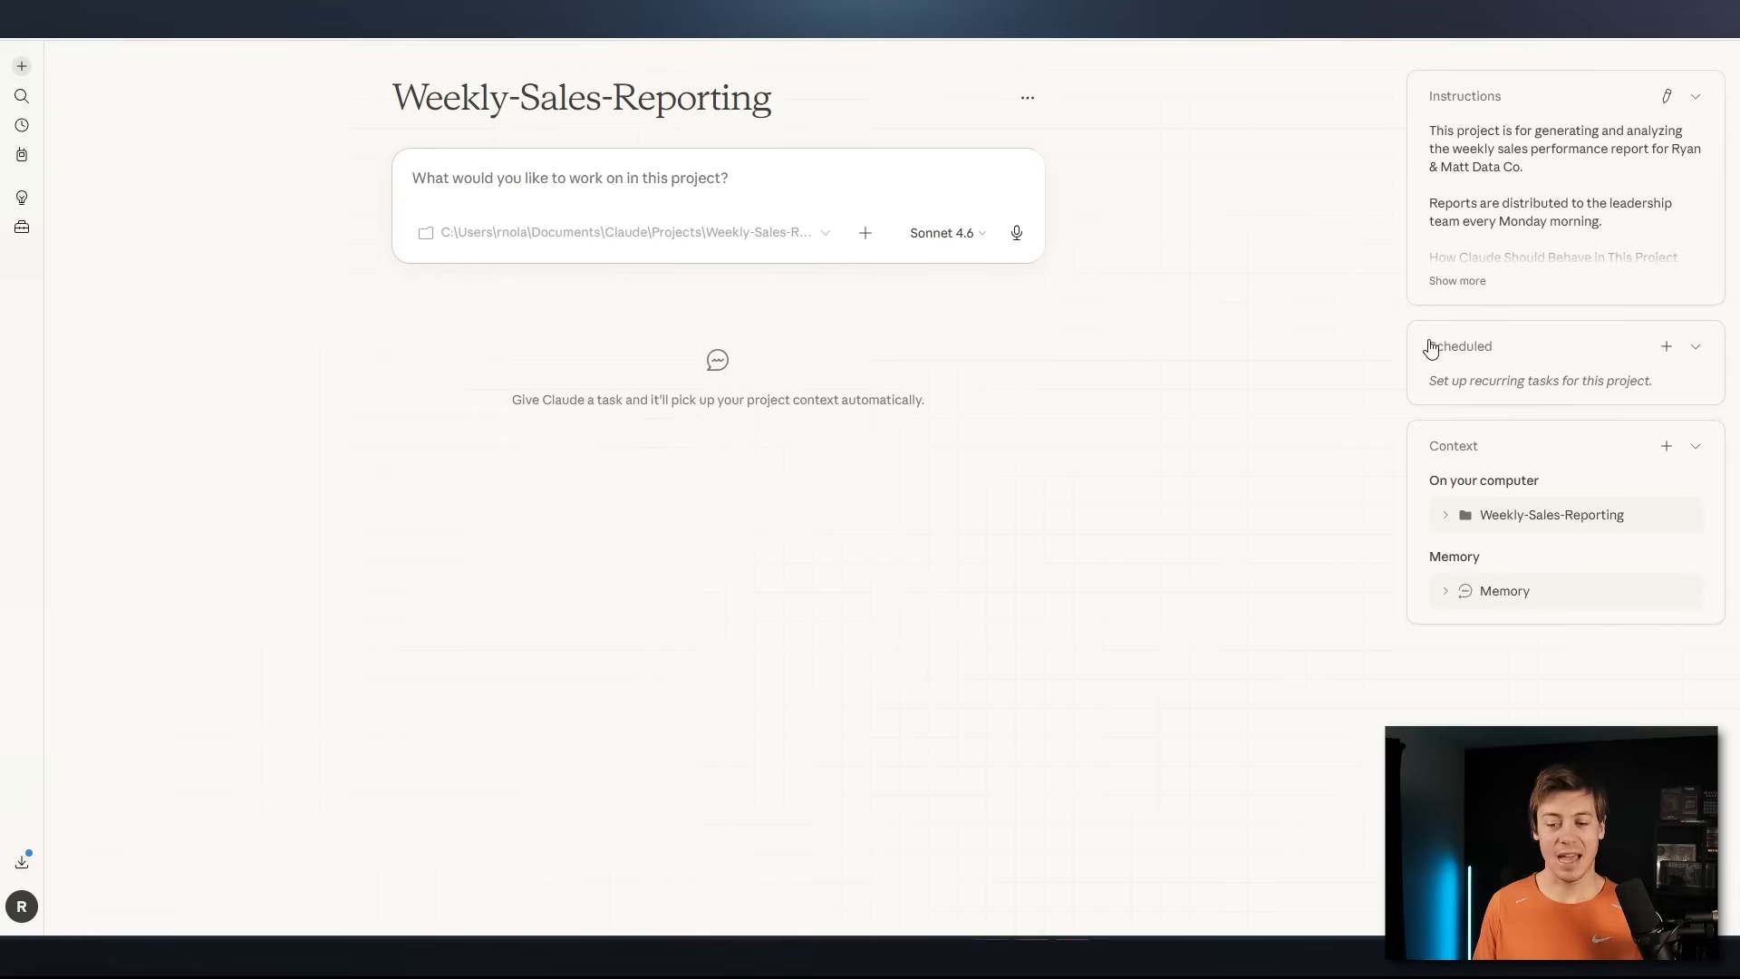
left_click(1665, 345)
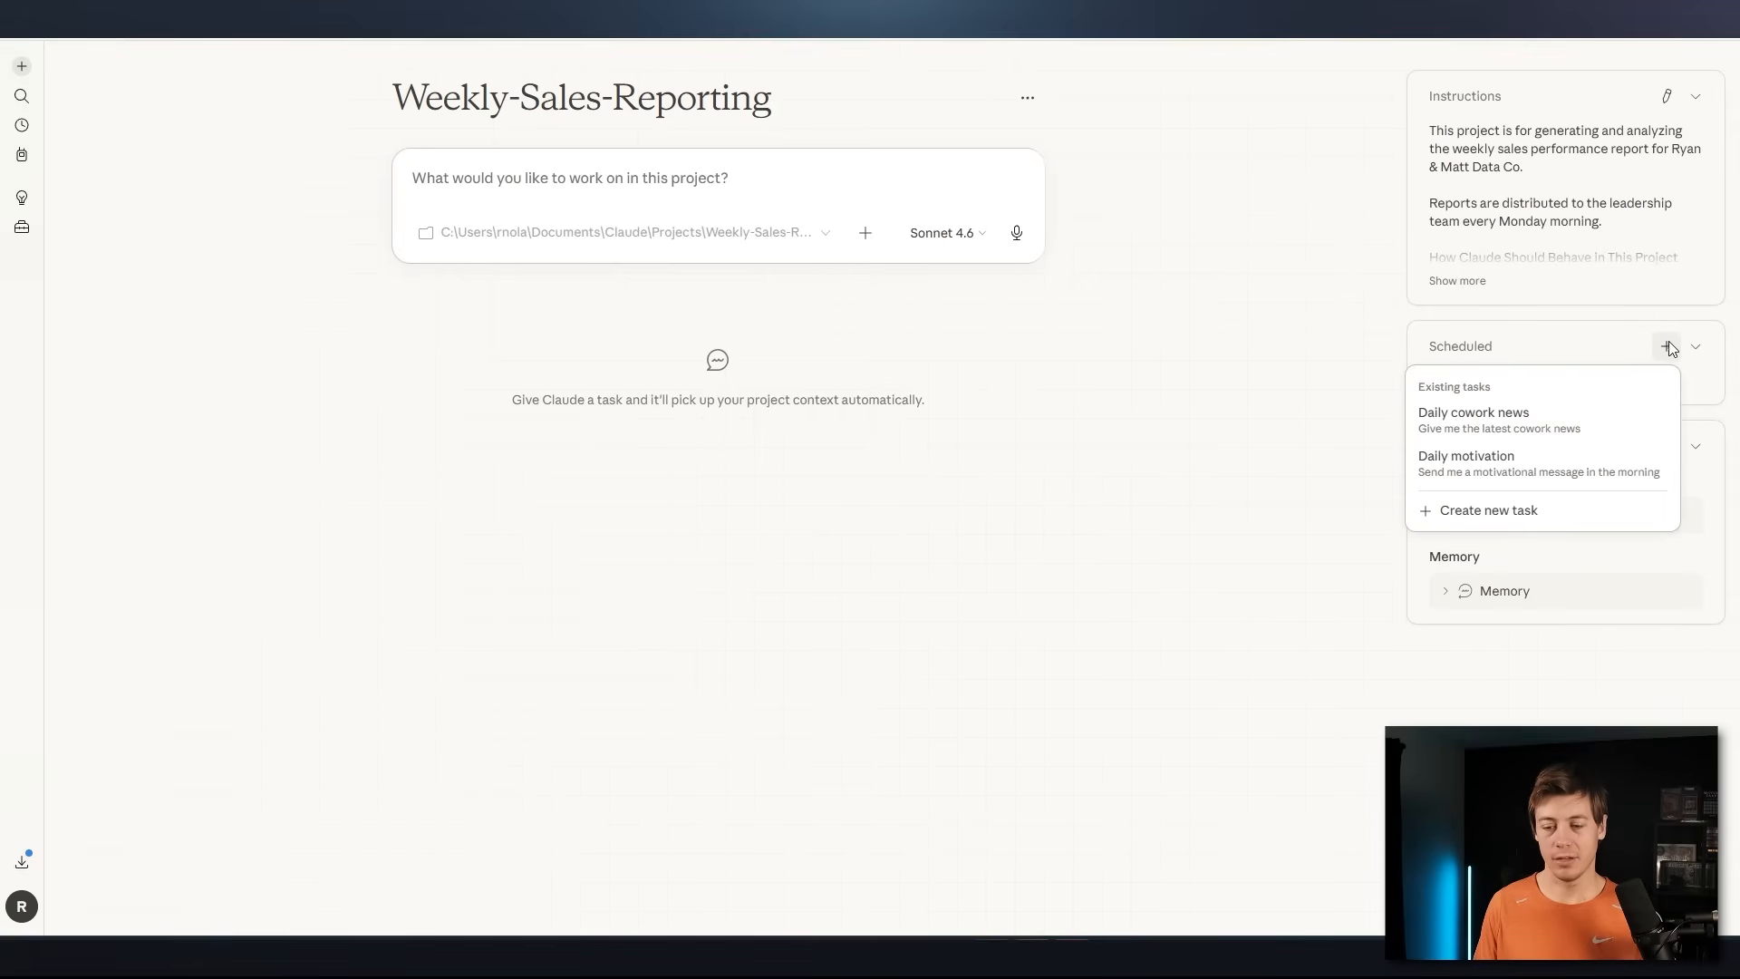
left_click(1534, 436)
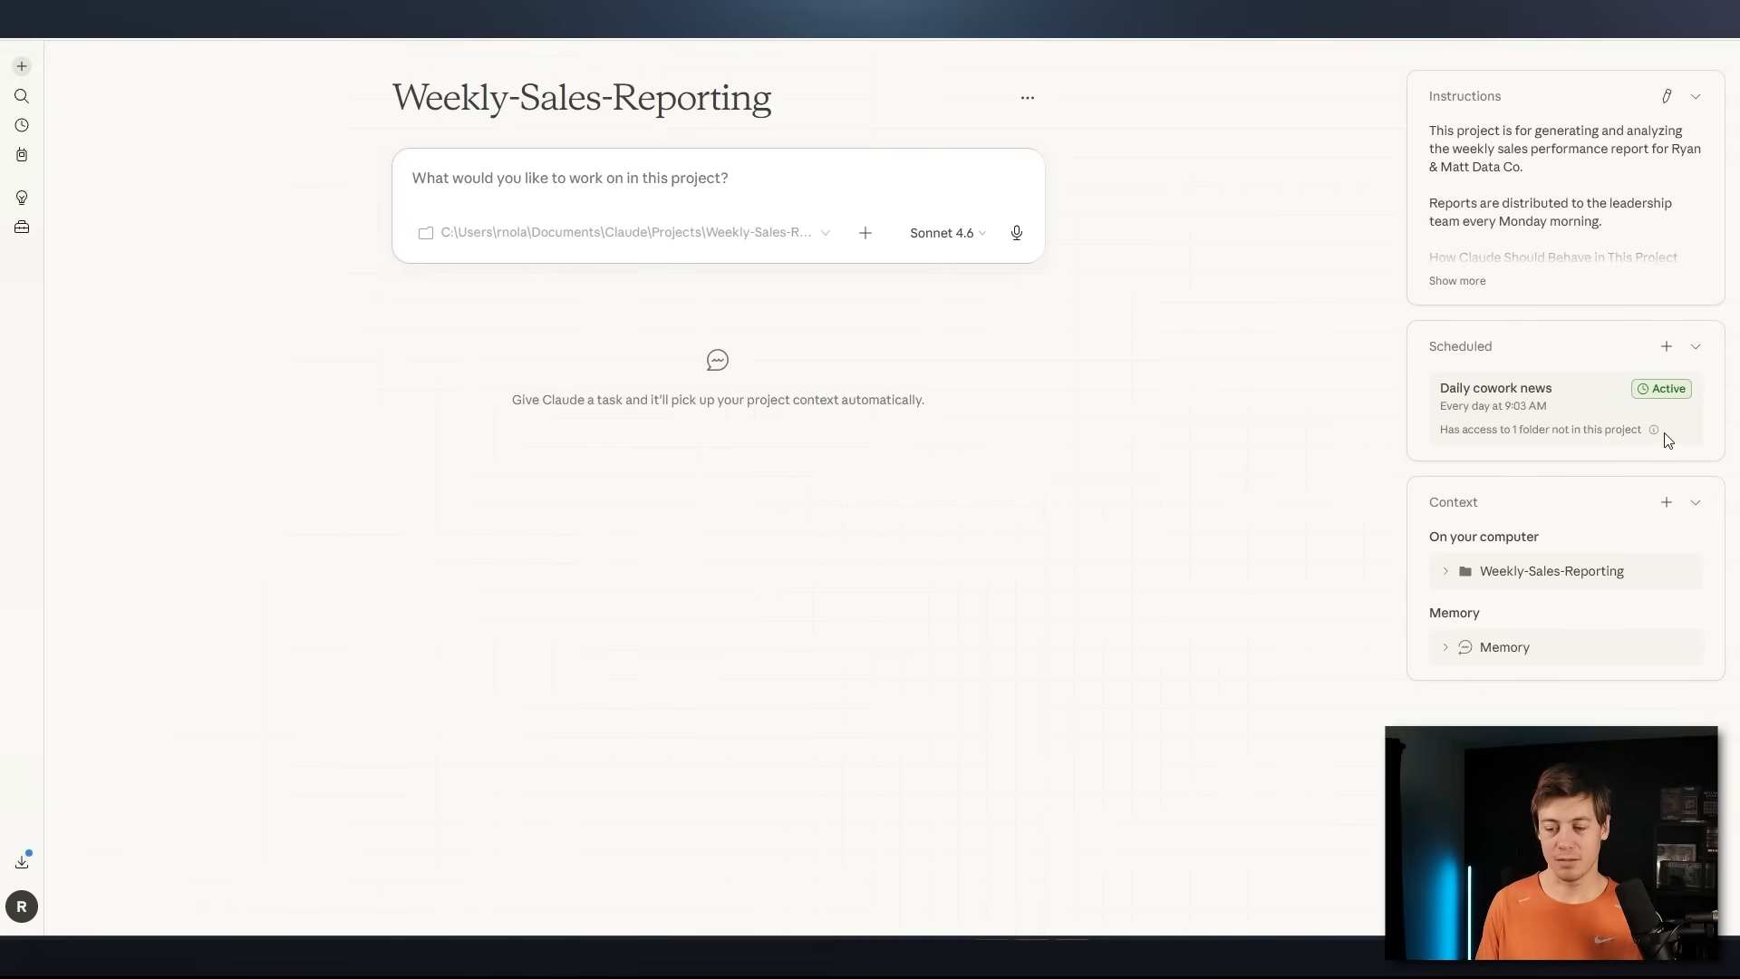
Remove Daily cowork news from the project's scheduled tasks and add the existing Daily motivation task back
mouse_move(1663, 436)
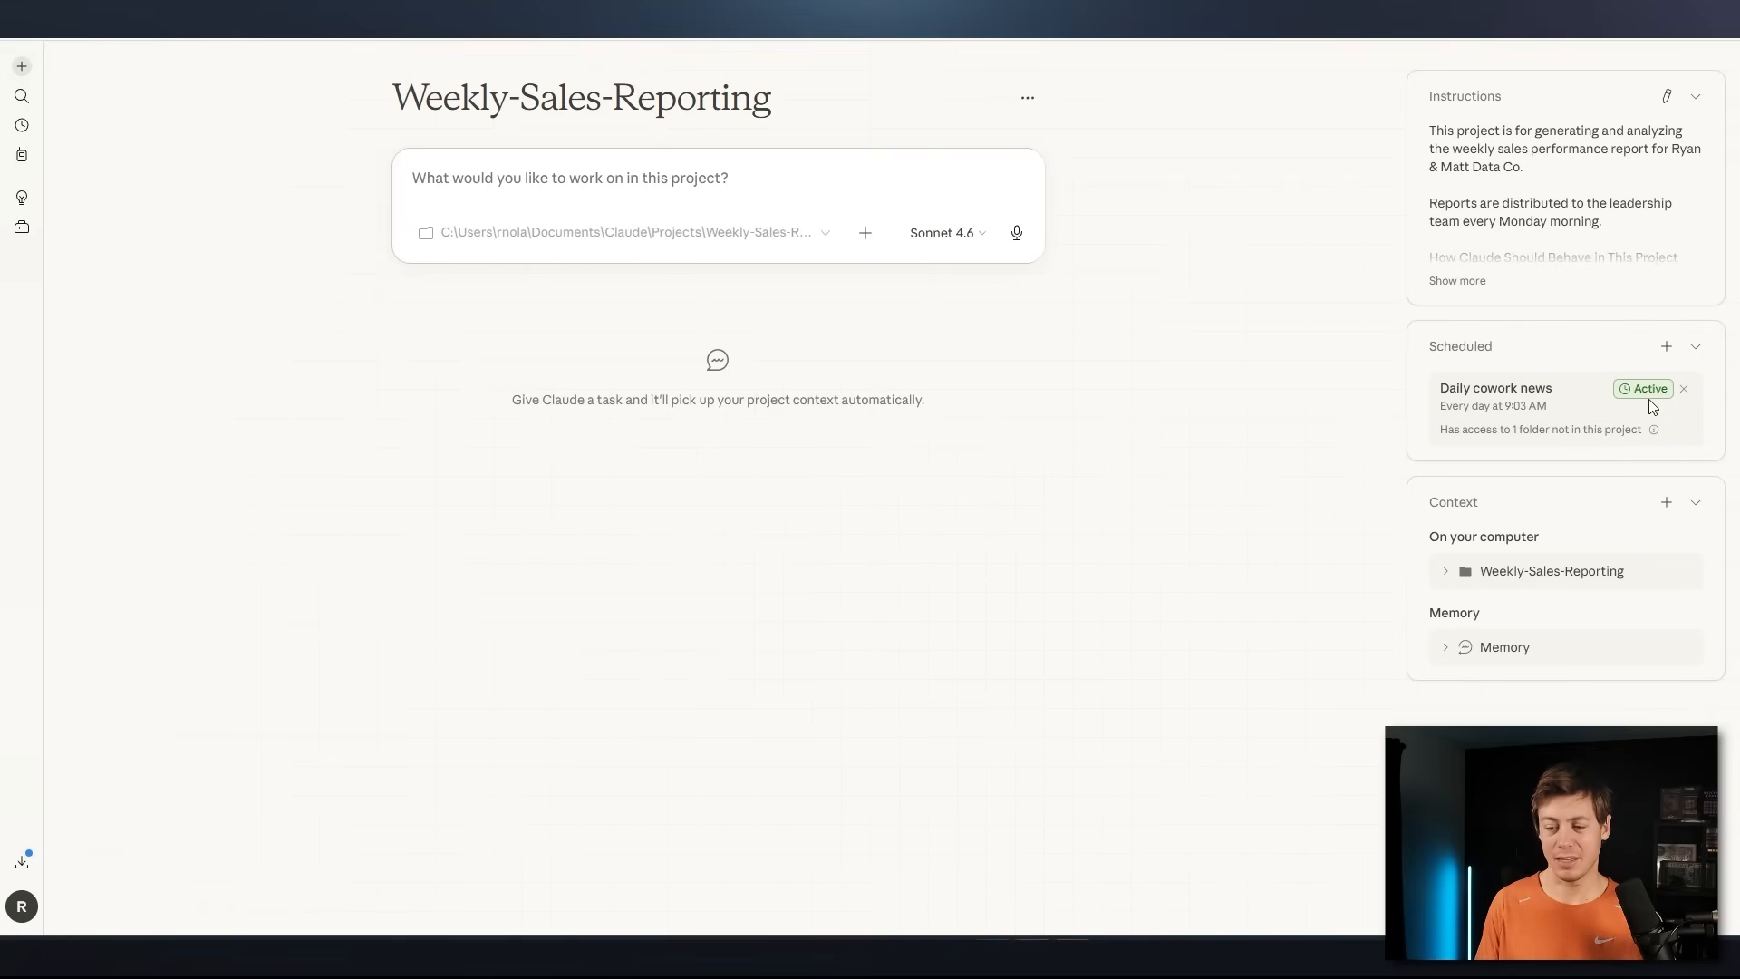
left_click(1685, 389)
left_click(1664, 346)
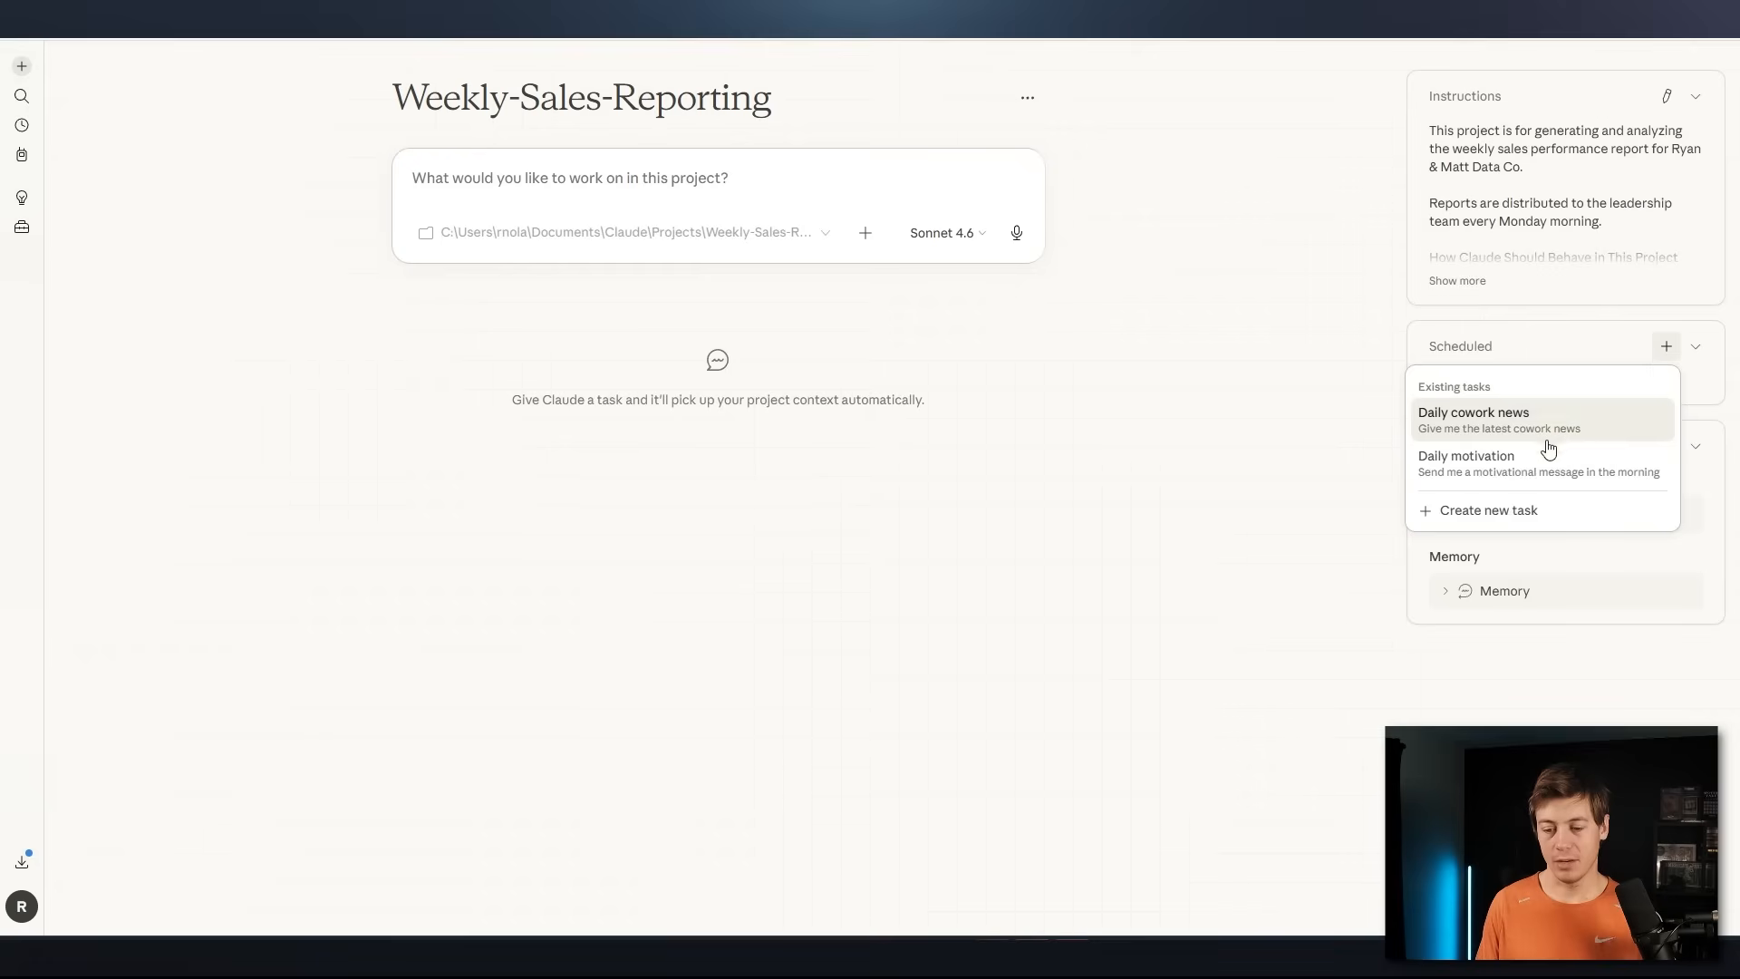
left_click(1526, 460)
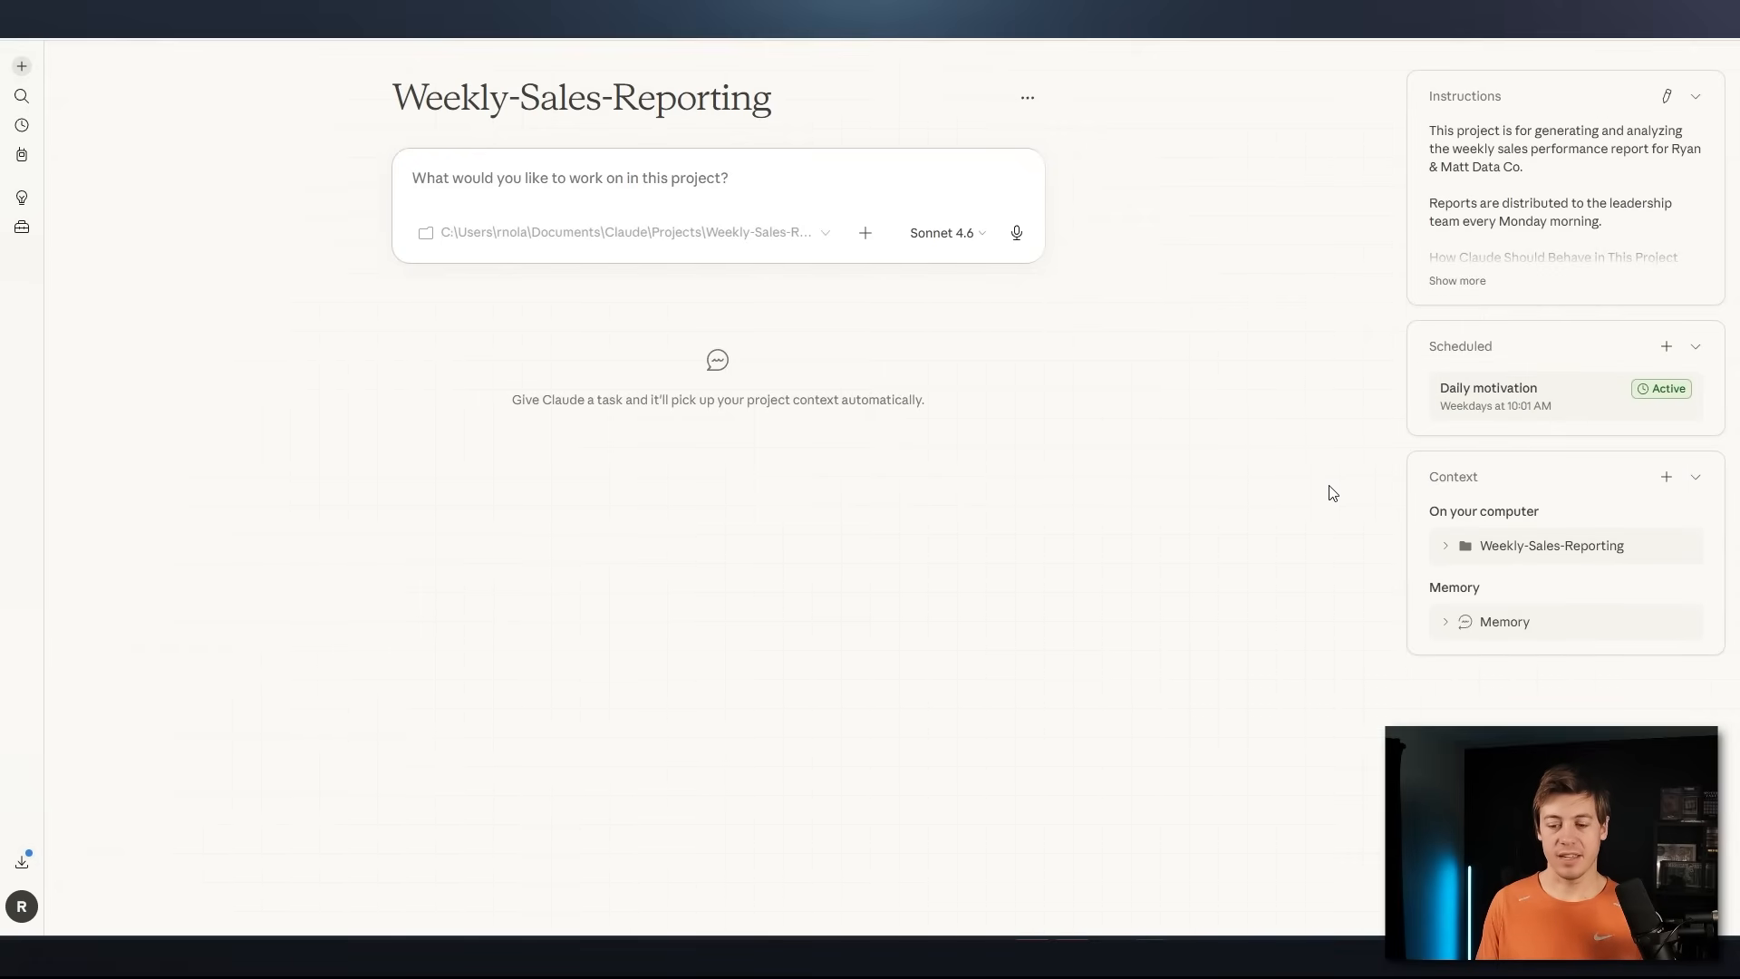
Open the location of the Weekly-Sales-Reporting context folder in File Explorer, inspect it and close the window
left_click(1466, 547)
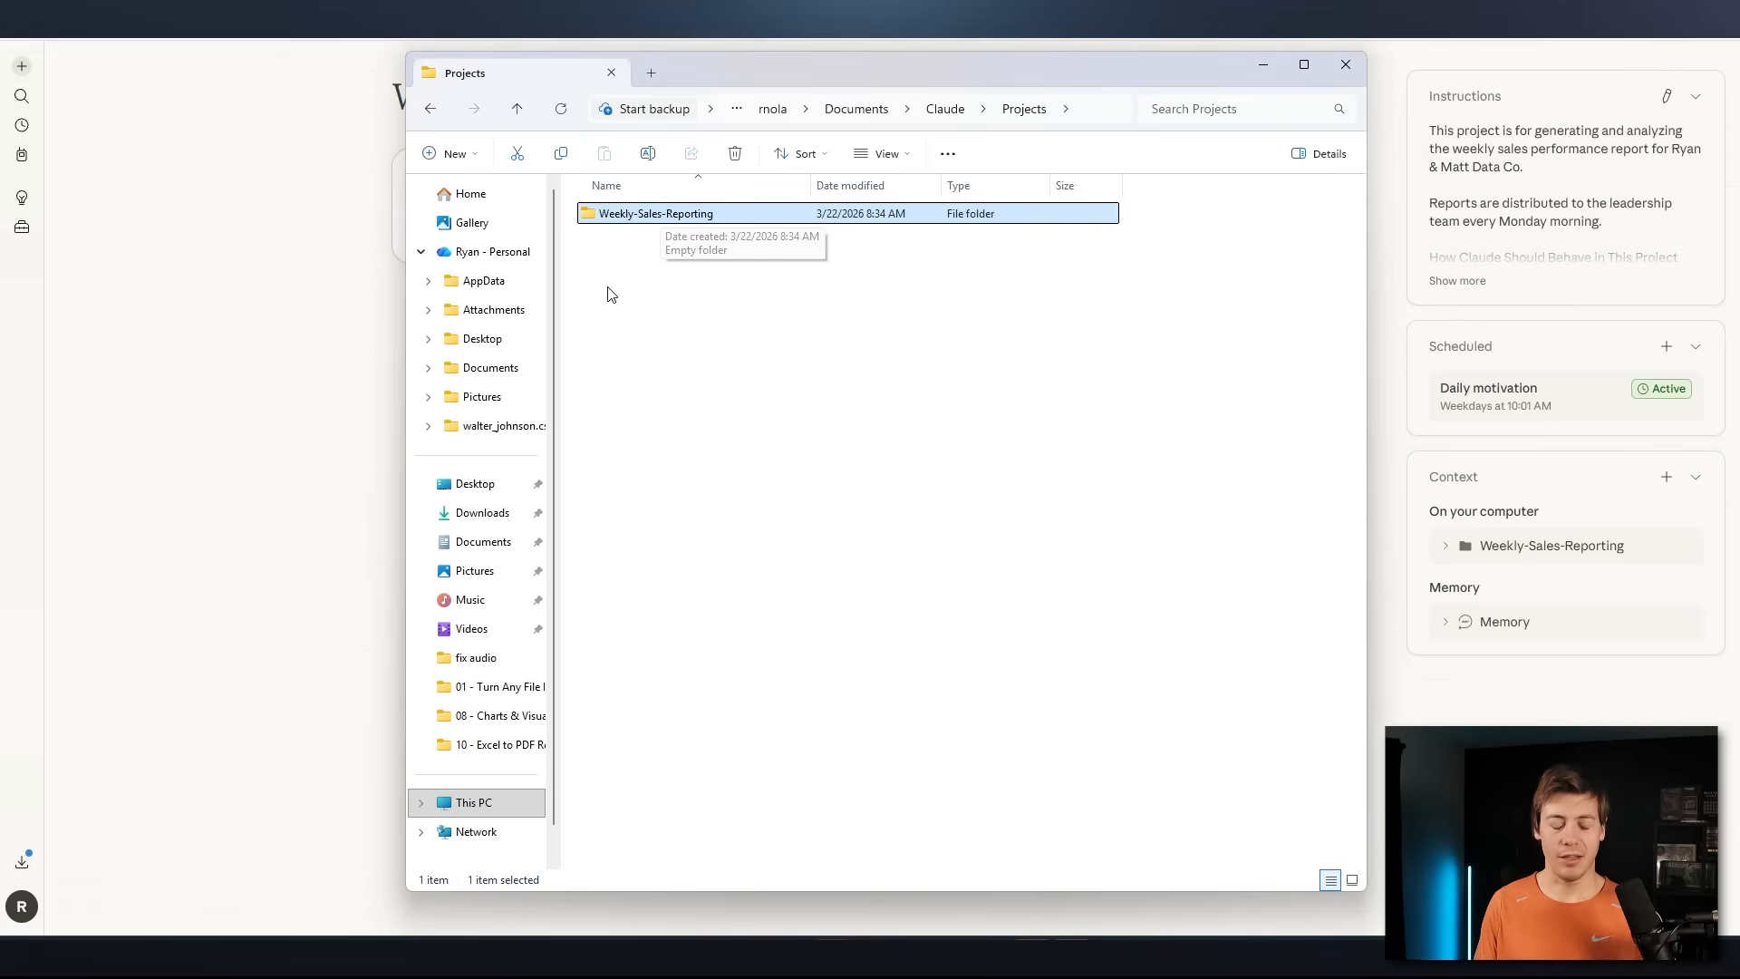
left_click_drag(719, 355, 635, 215)
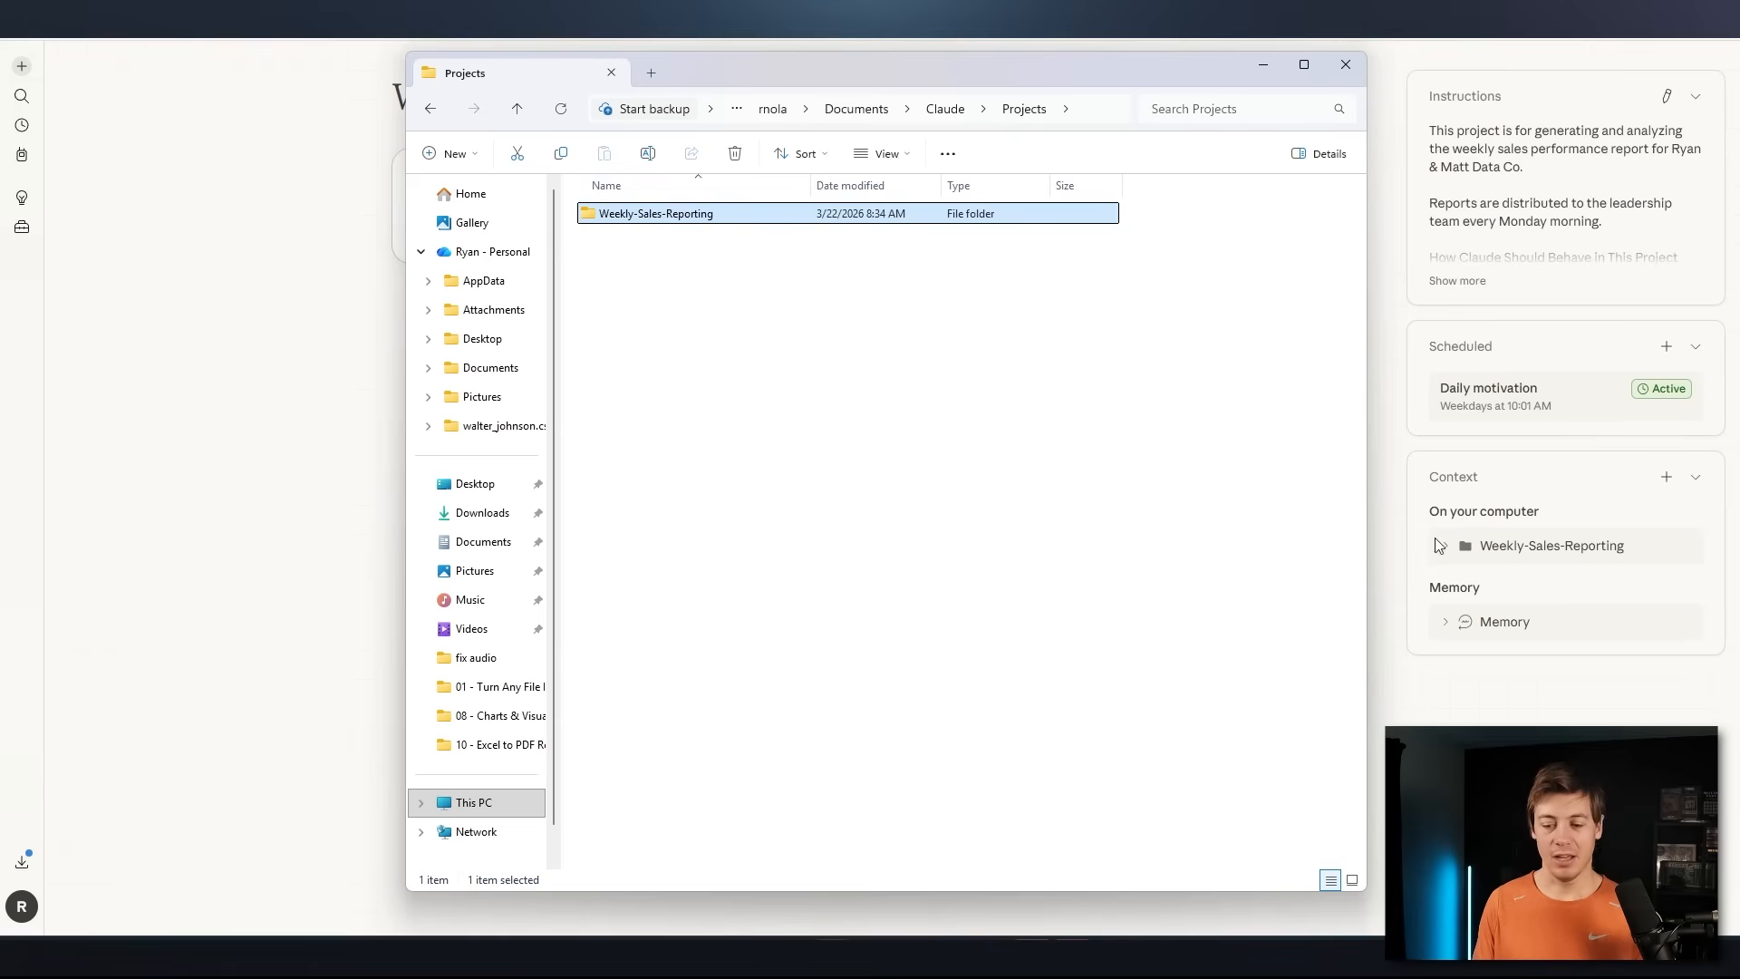
left_click(1345, 64)
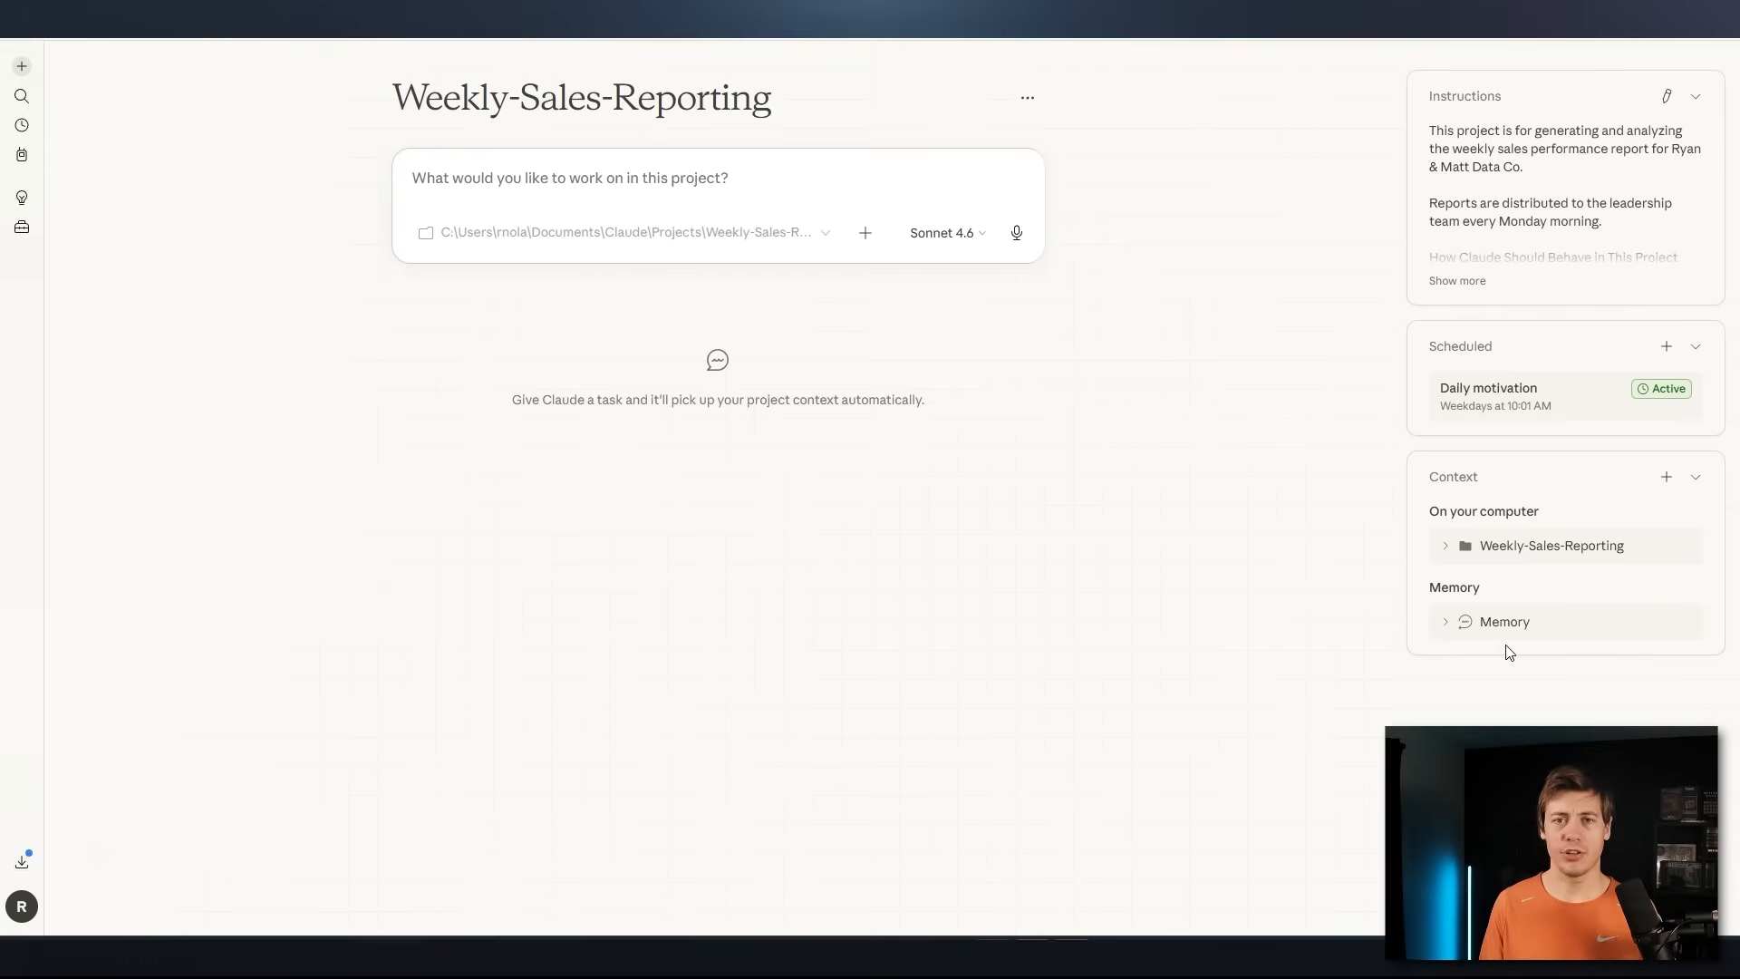
Expand the project's memory and enter the prompt "Can you save in memory that sales are up over 100% compared to 2025 month over month"
left_click(1454, 631)
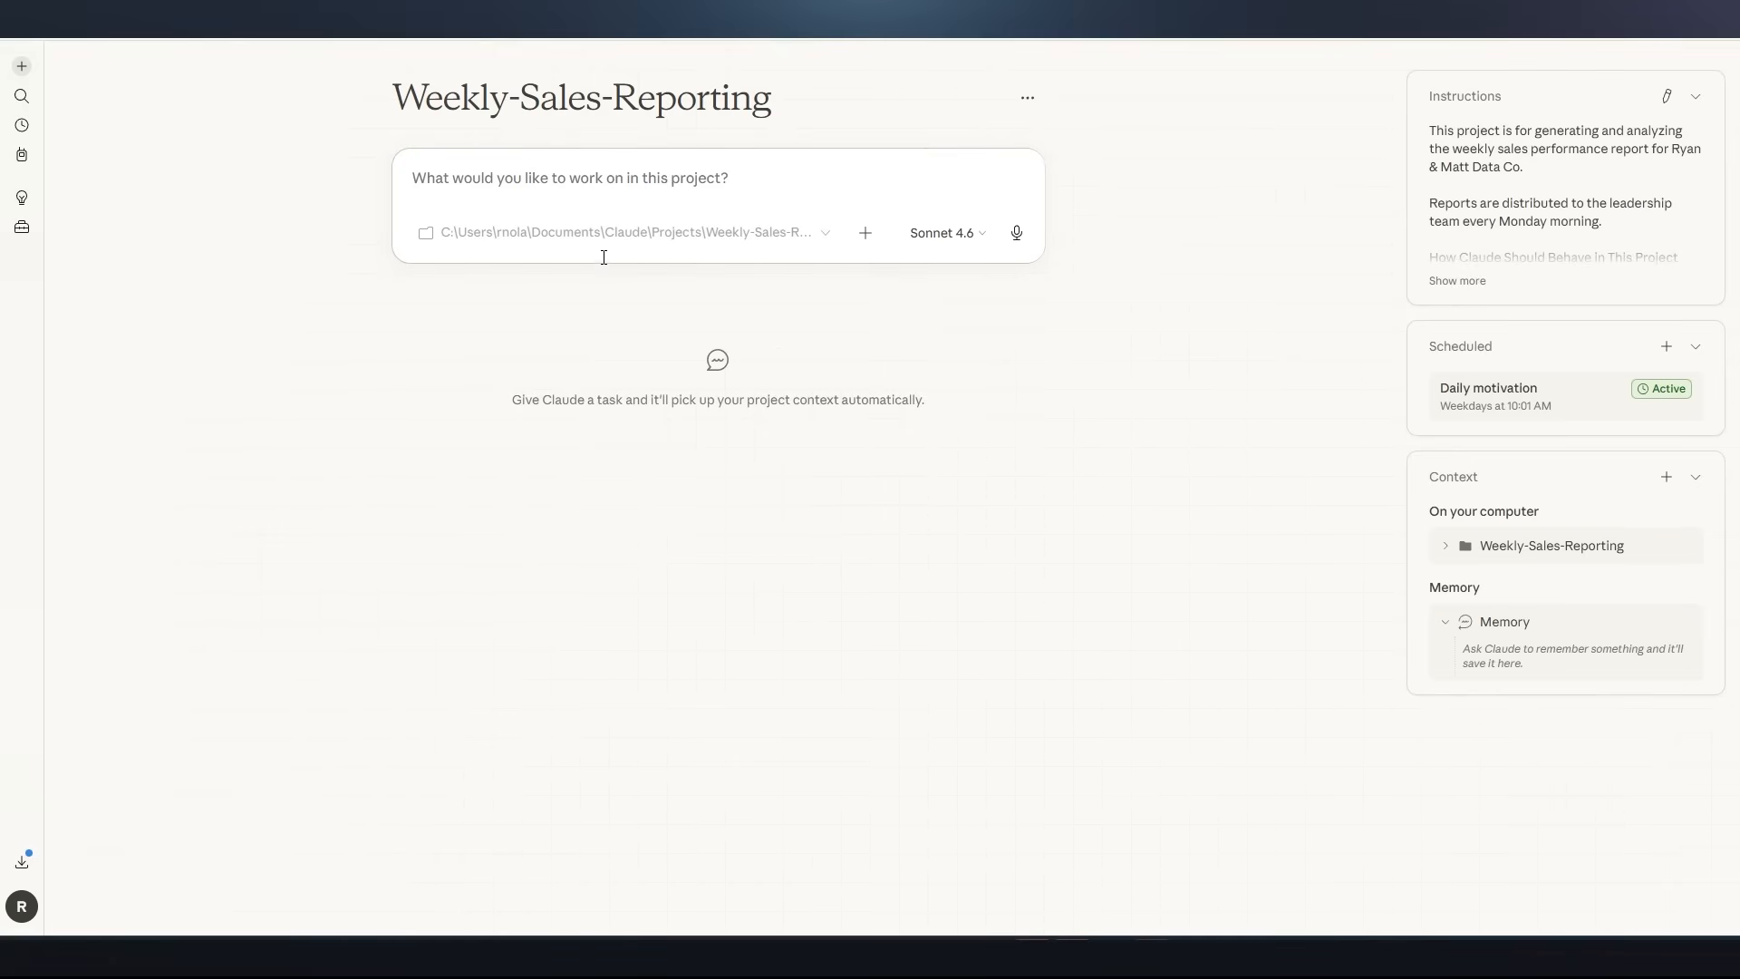
left_click(566, 186)
type("Can you sa")
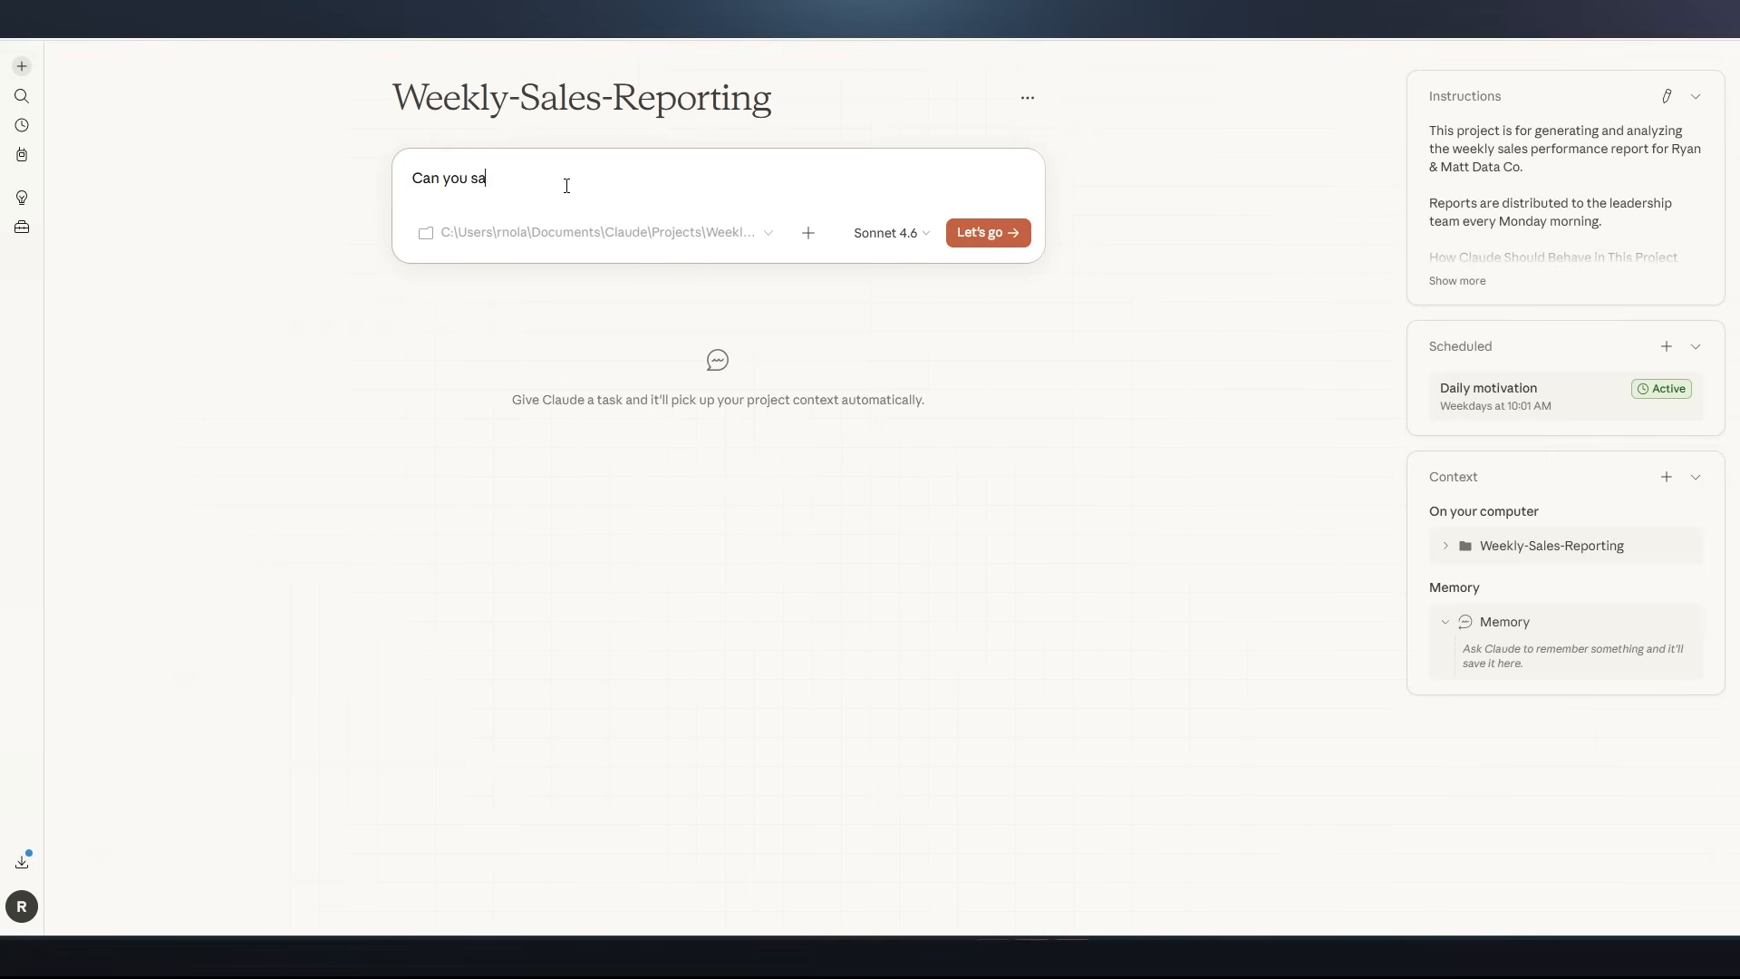
type("ve in memory that sales are up over")
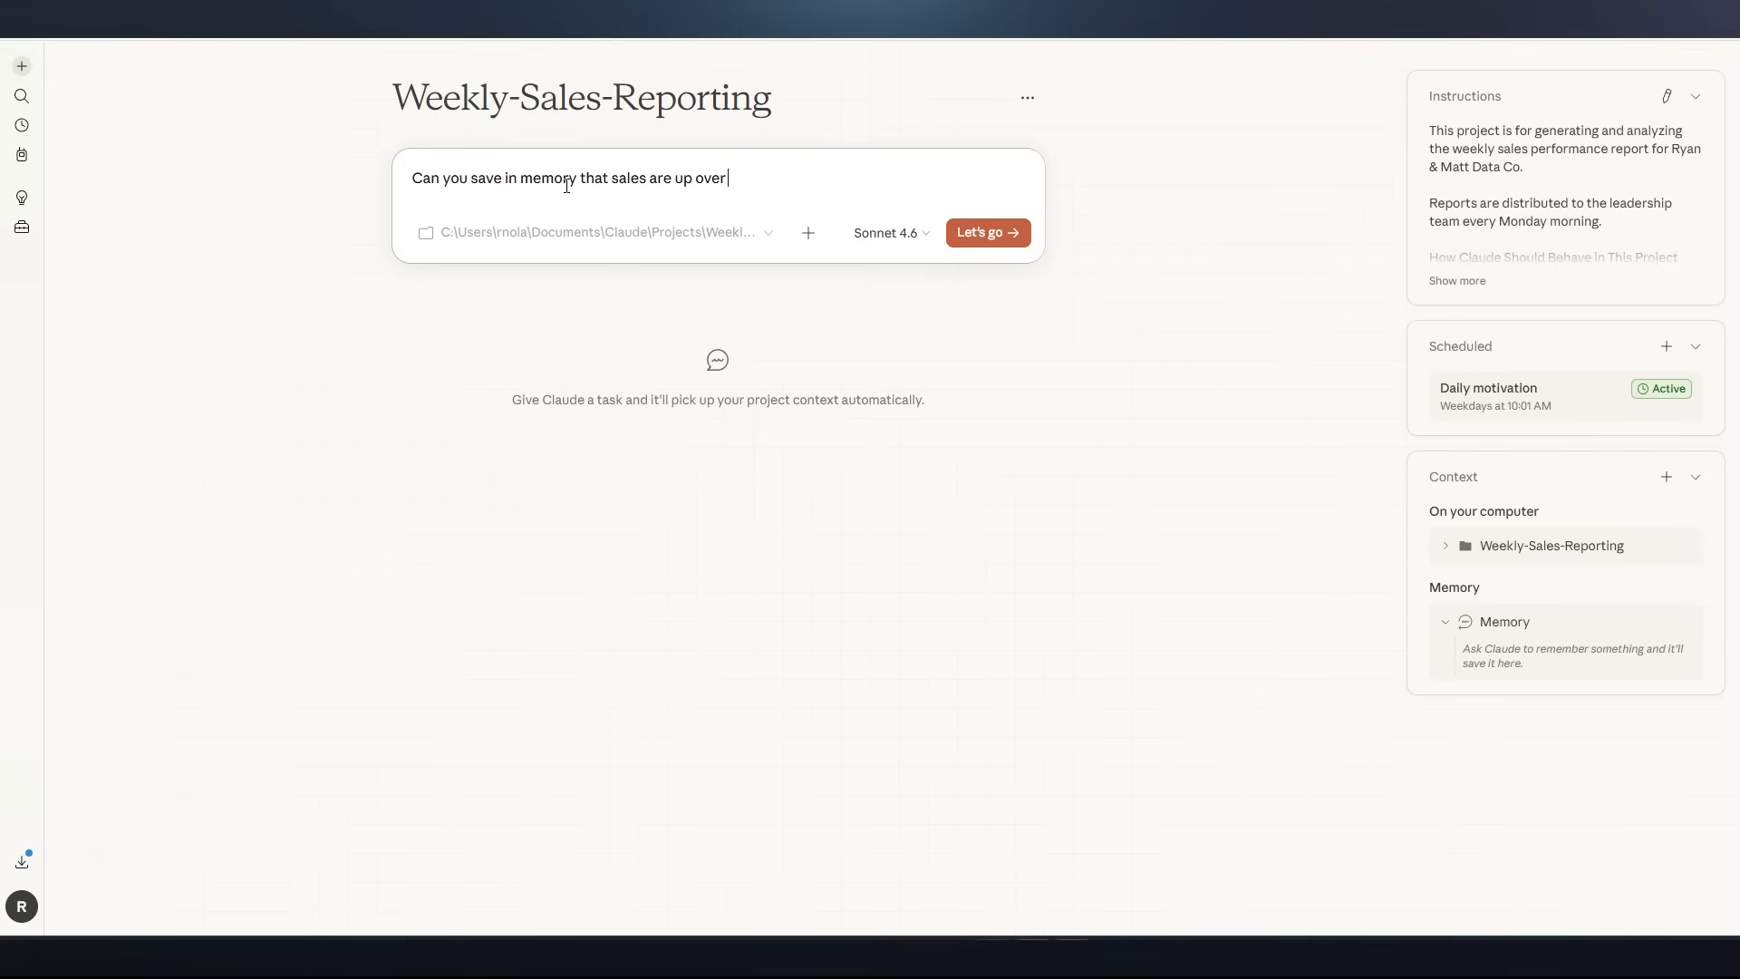
type(" 100% compared to 2025")
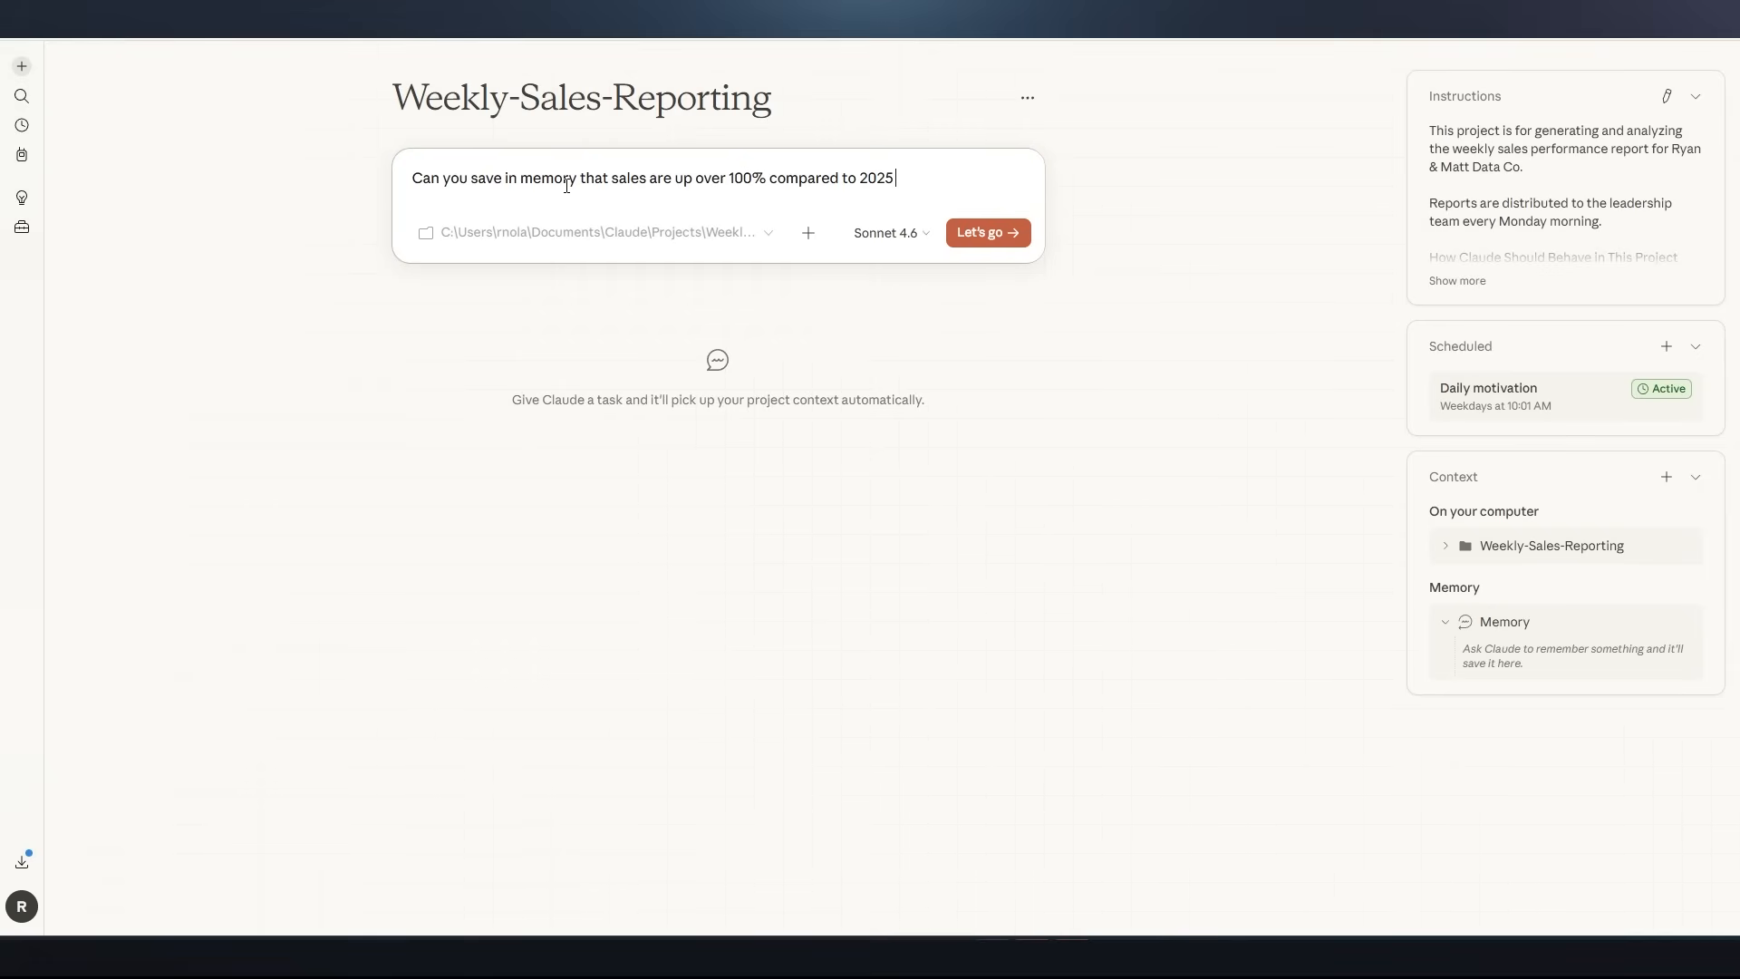
type(" month over month")
Review the prompt's available models, then its skills, connectors and plugins, without changing any of them
left_click(885, 233)
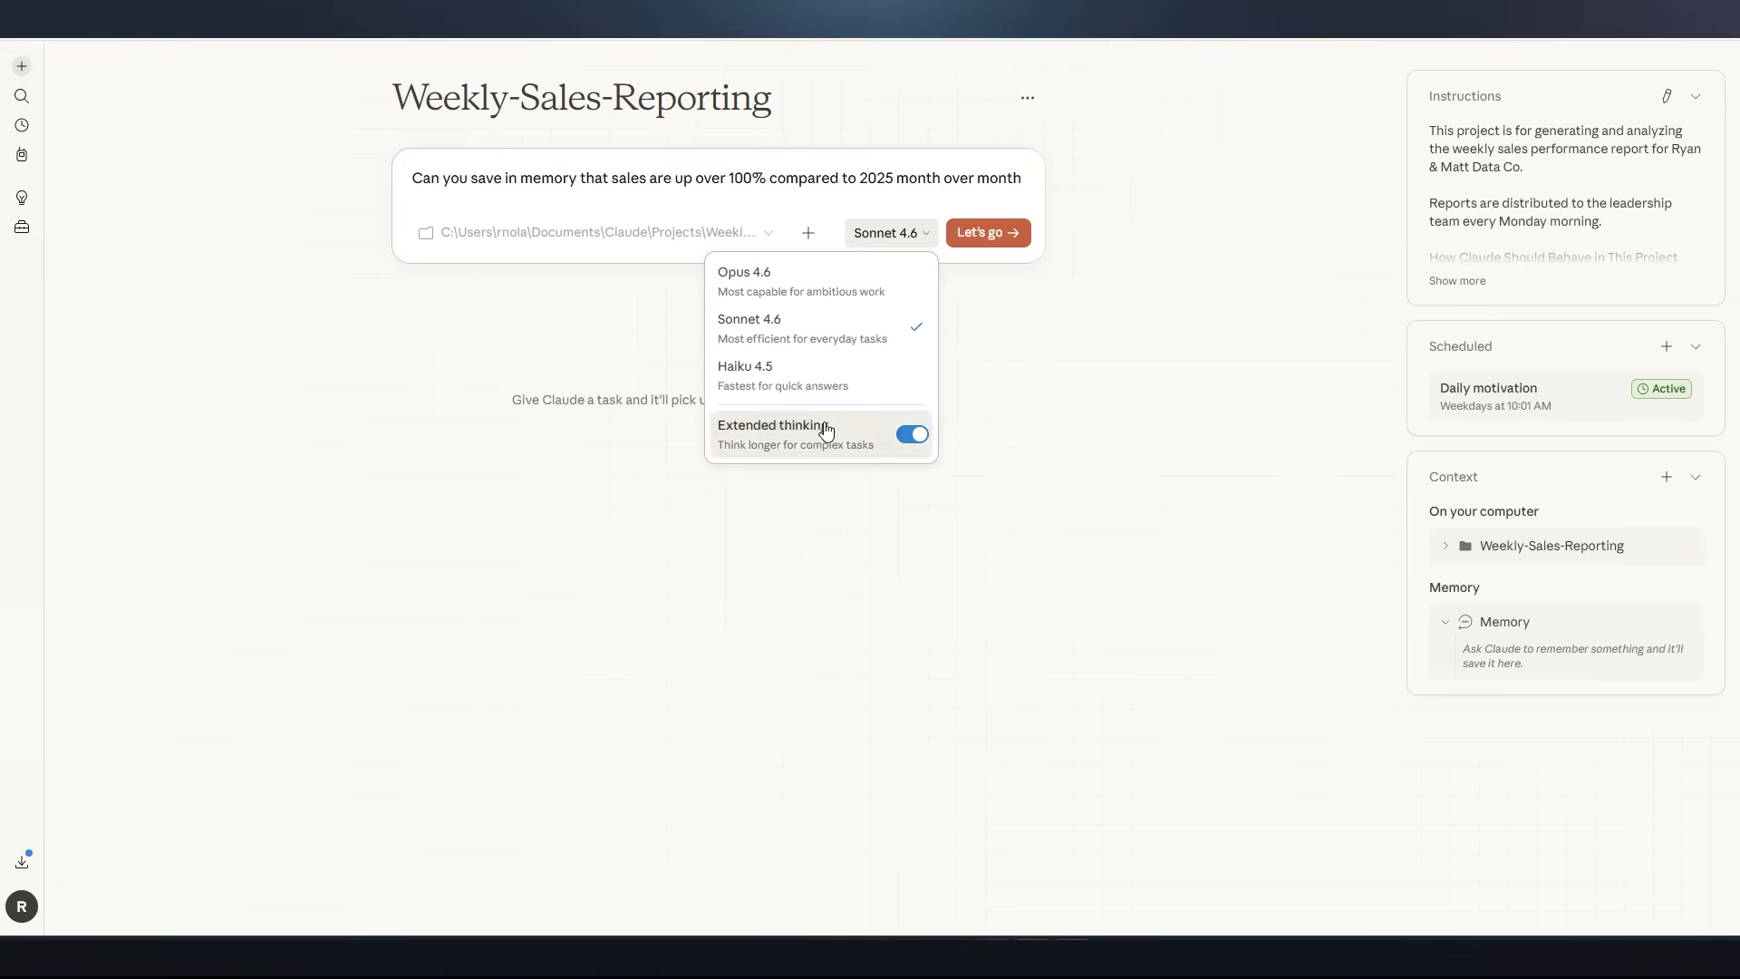
left_click(583, 194)
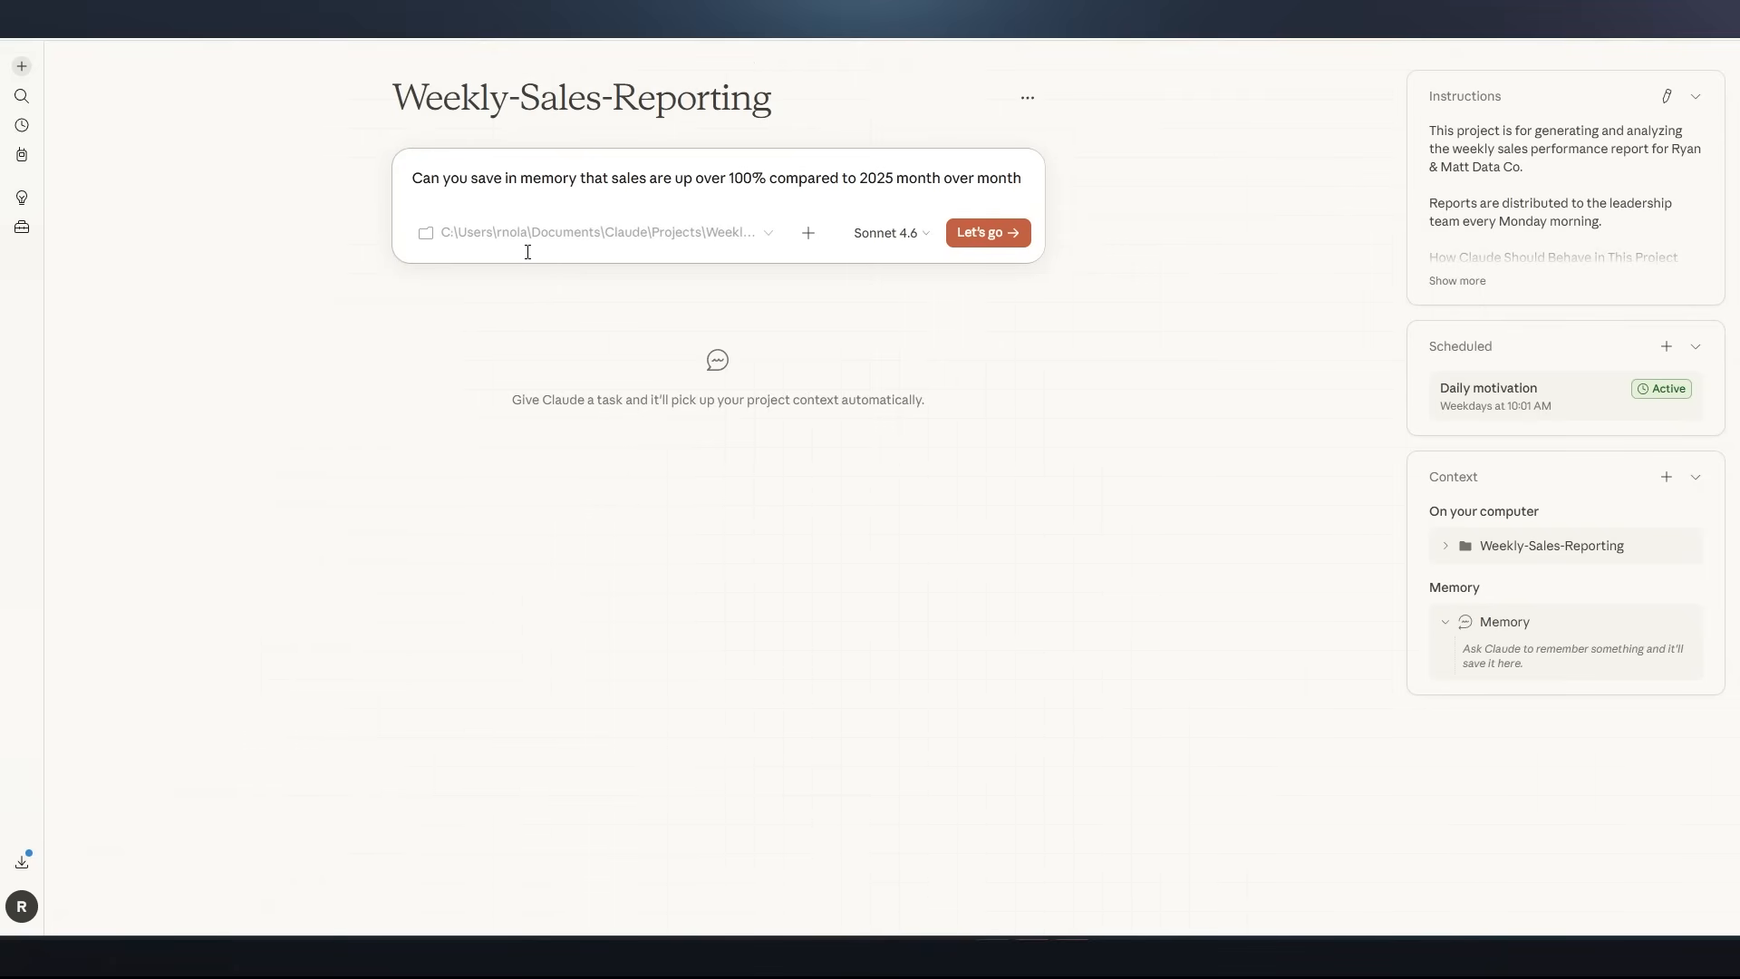
left_click(807, 235)
mouse_move(828, 314)
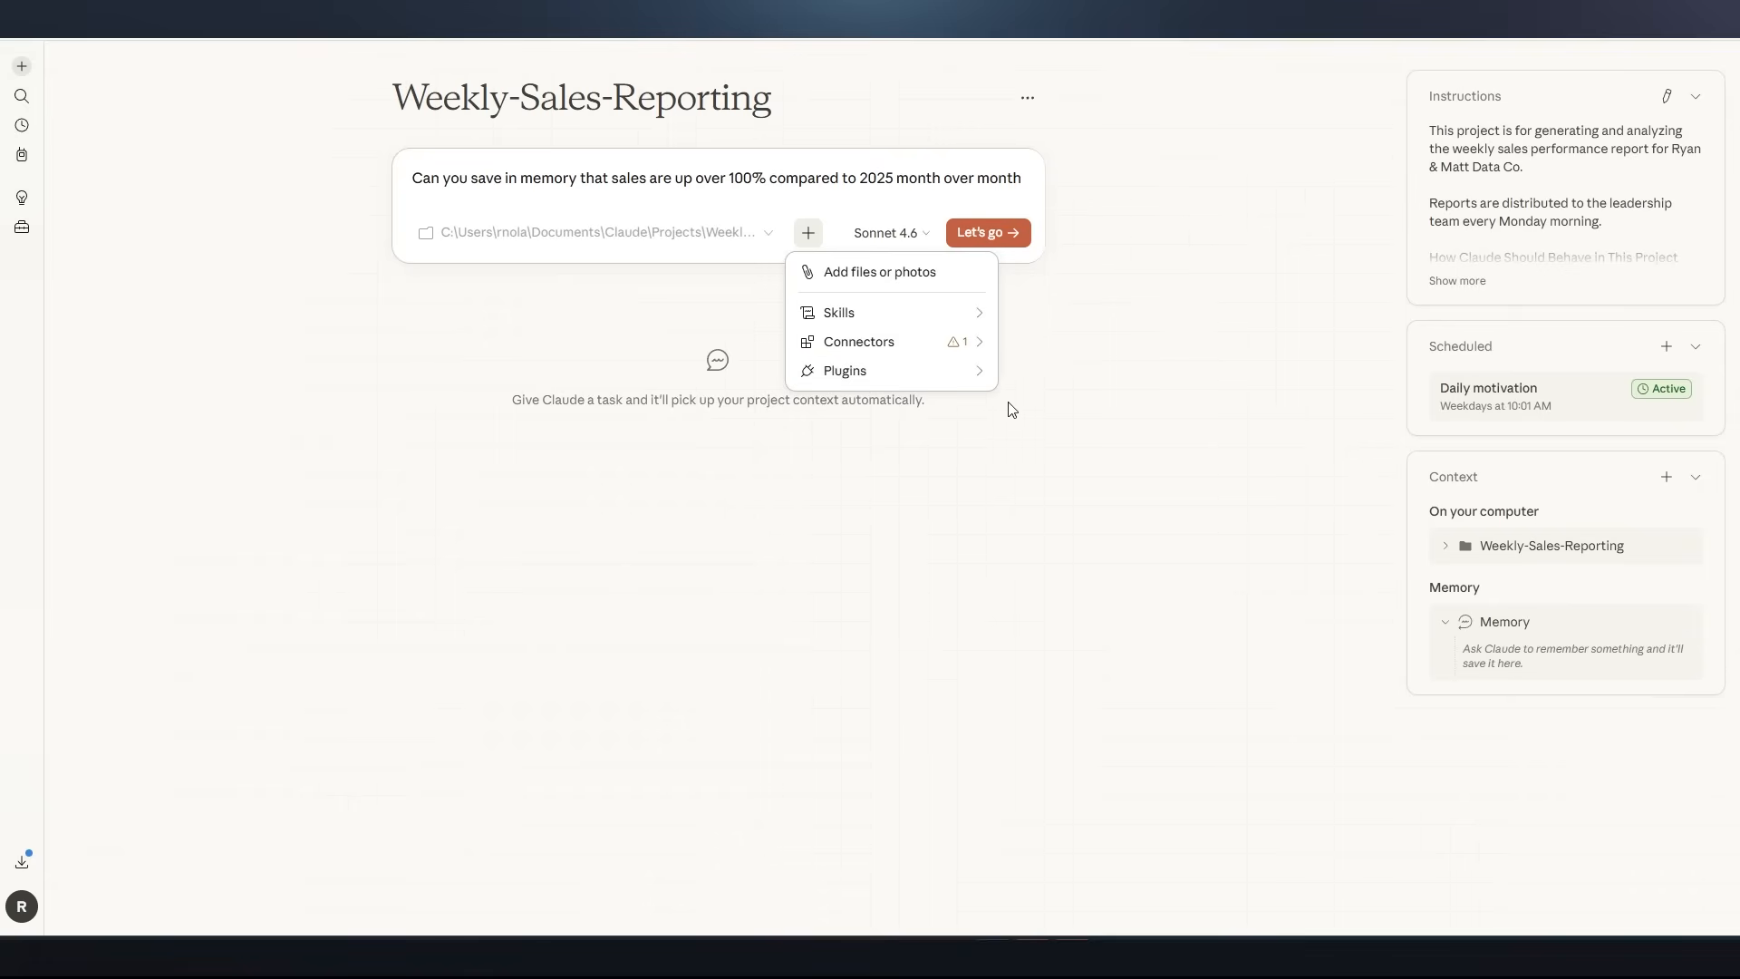
mouse_move(952, 380)
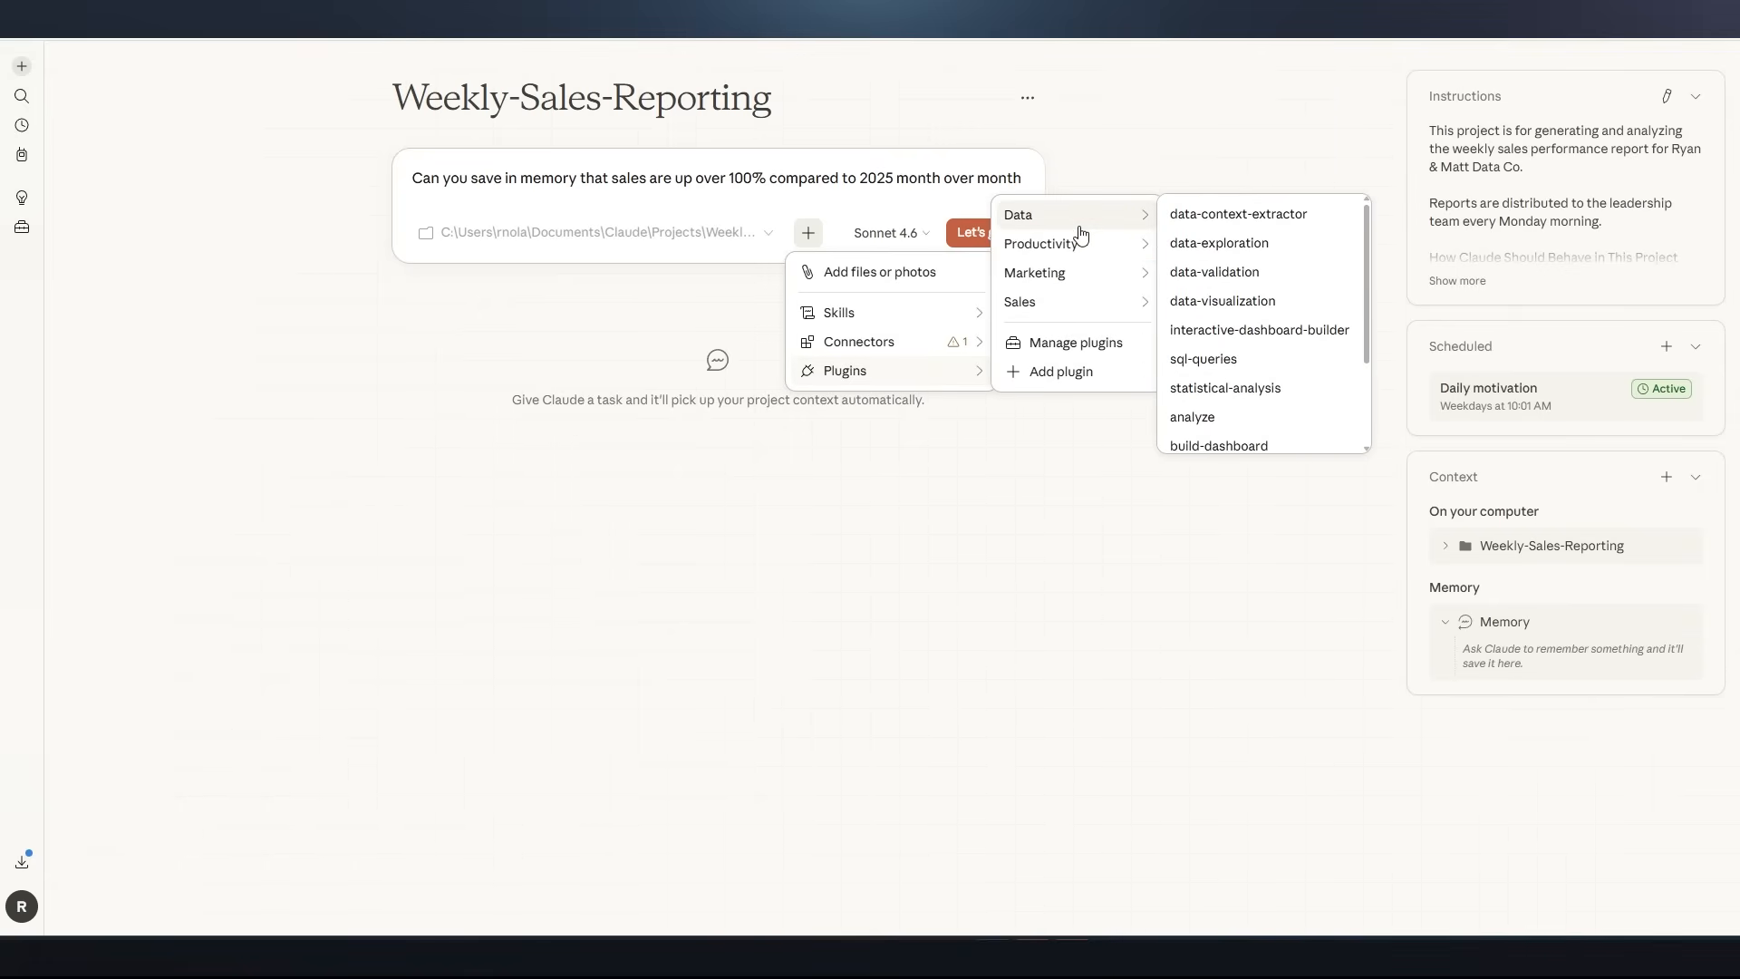
mouse_move(1086, 270)
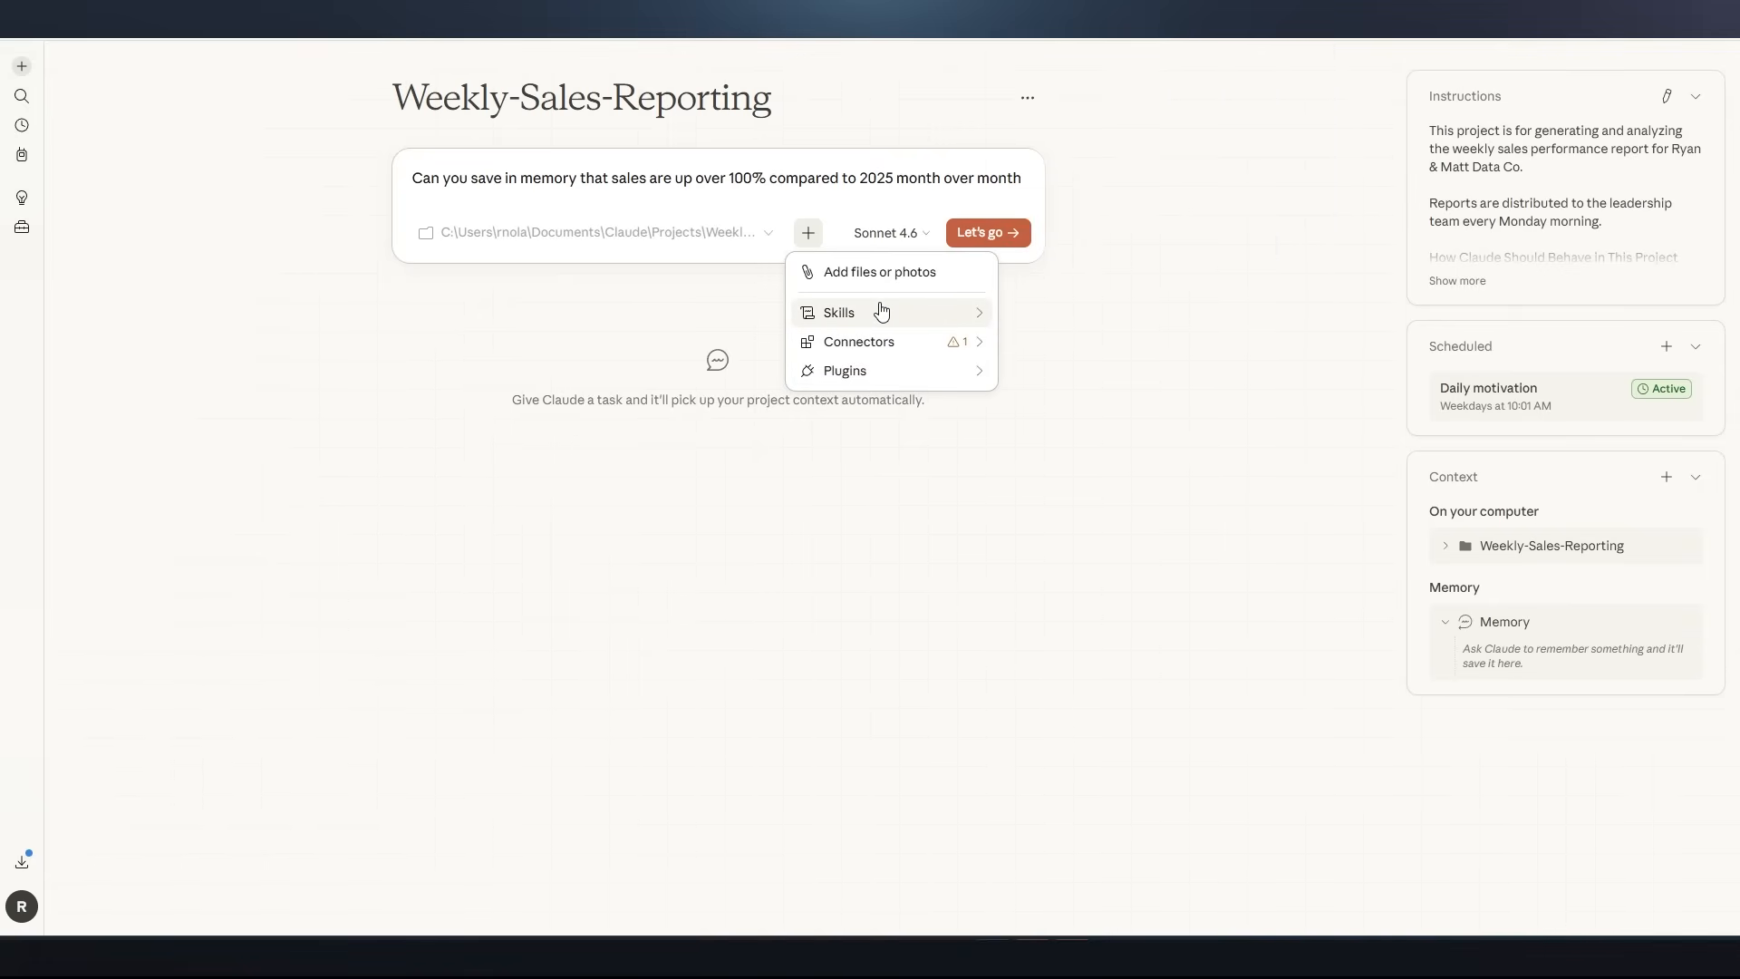
mouse_move(887, 312)
scroll(1138, 182, "down", 5)
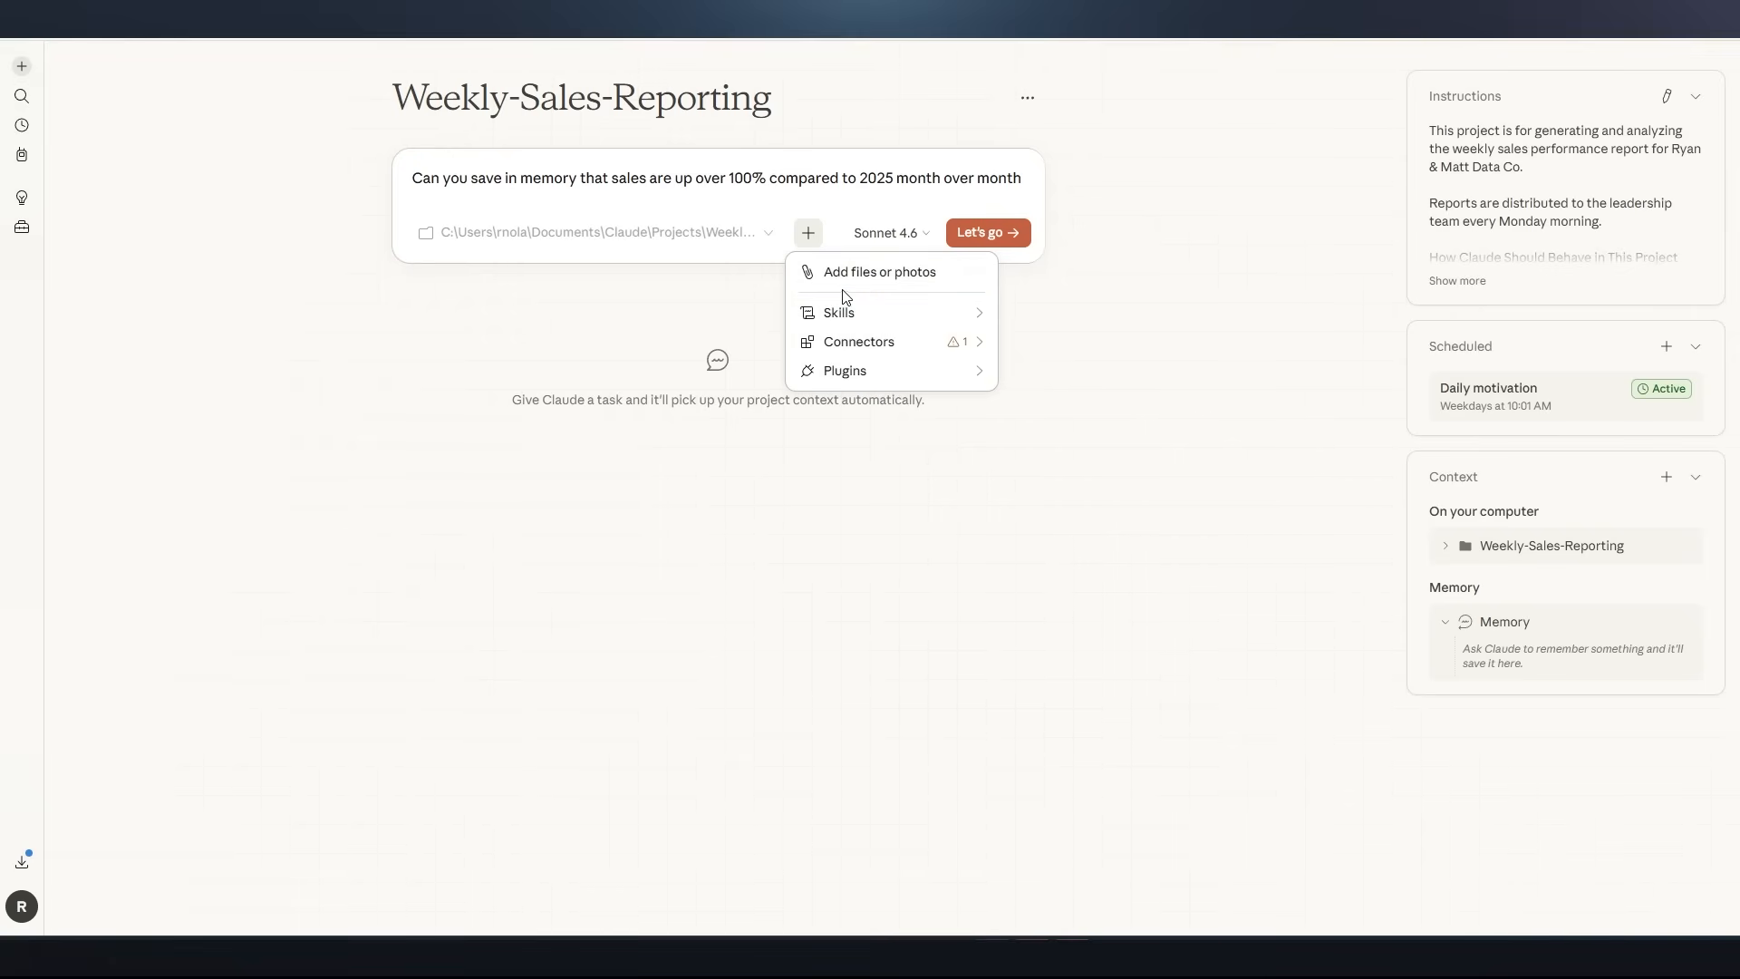
mouse_move(862, 341)
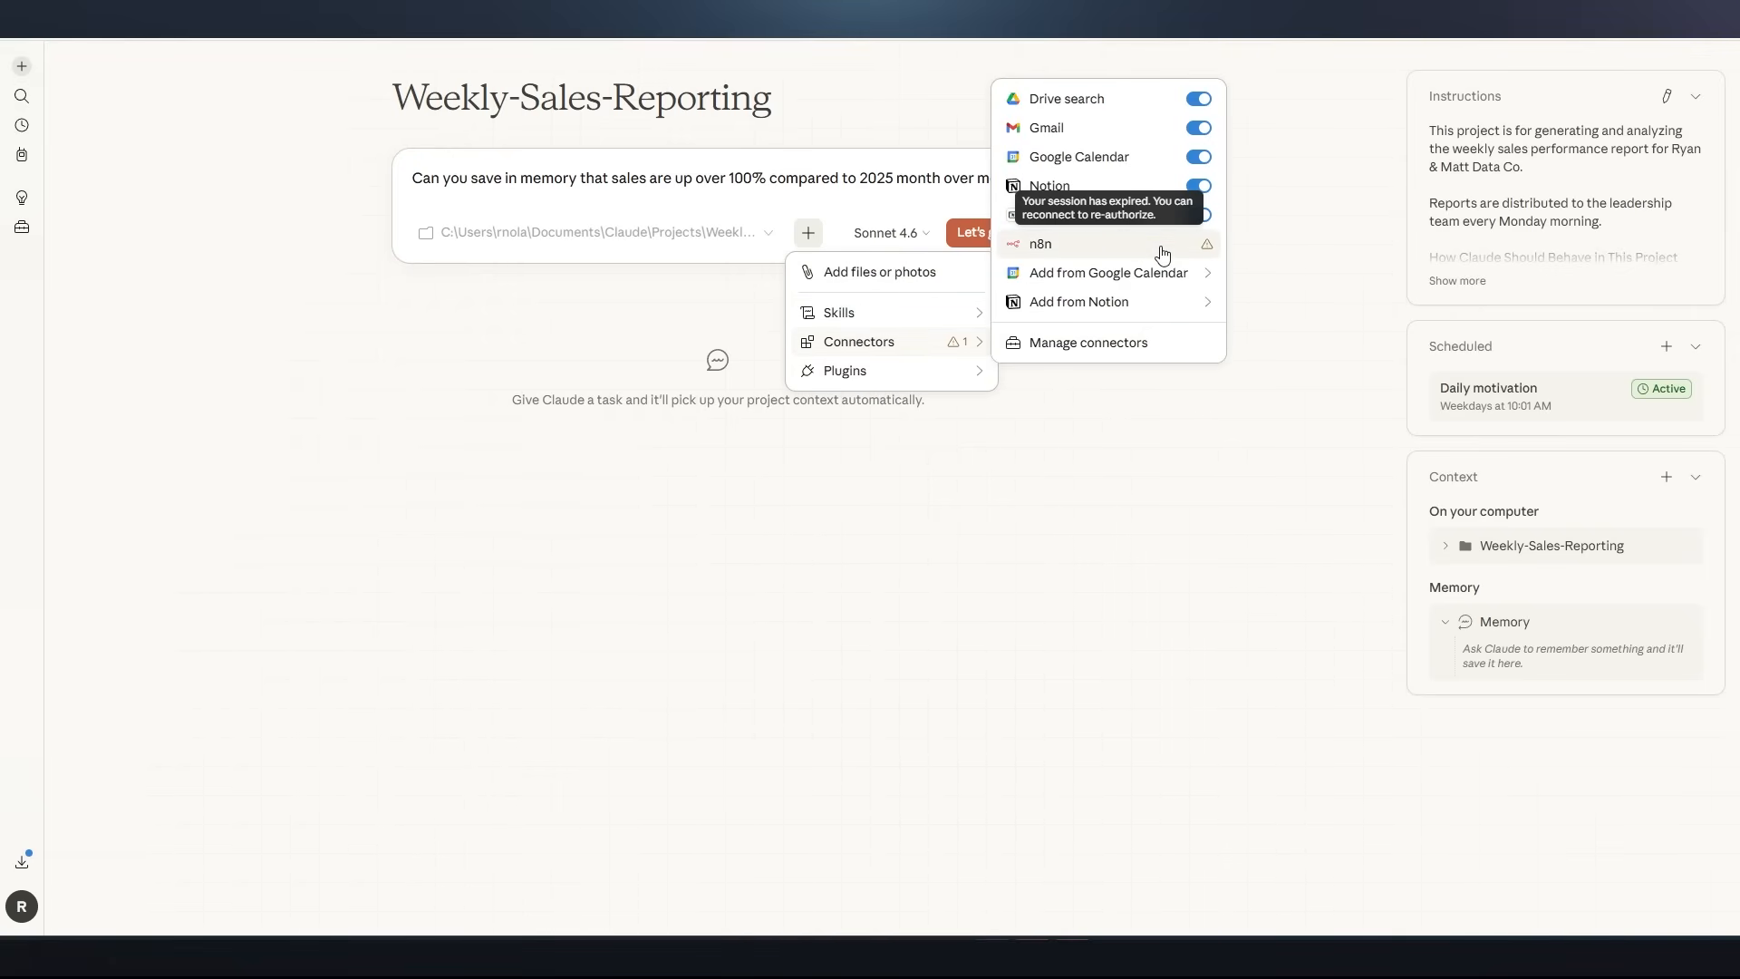
key("Escape")
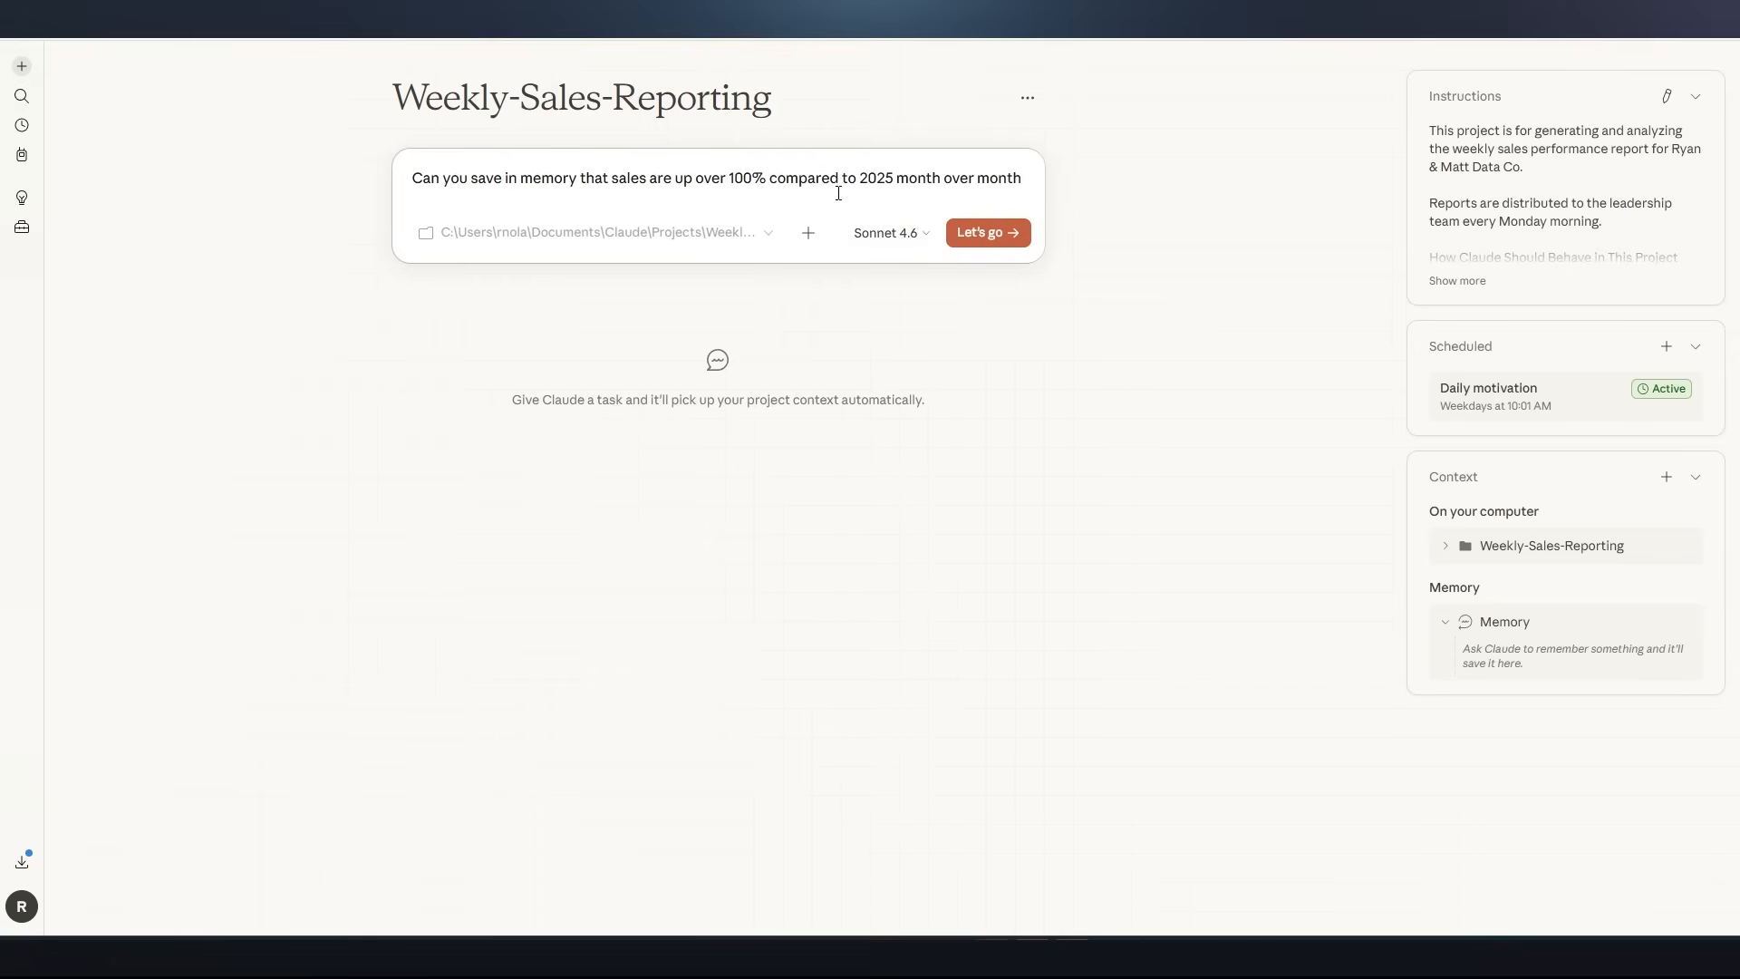
Submit the memory request and return to the Weekly-Sales-Reporting project page
left_click(996, 233)
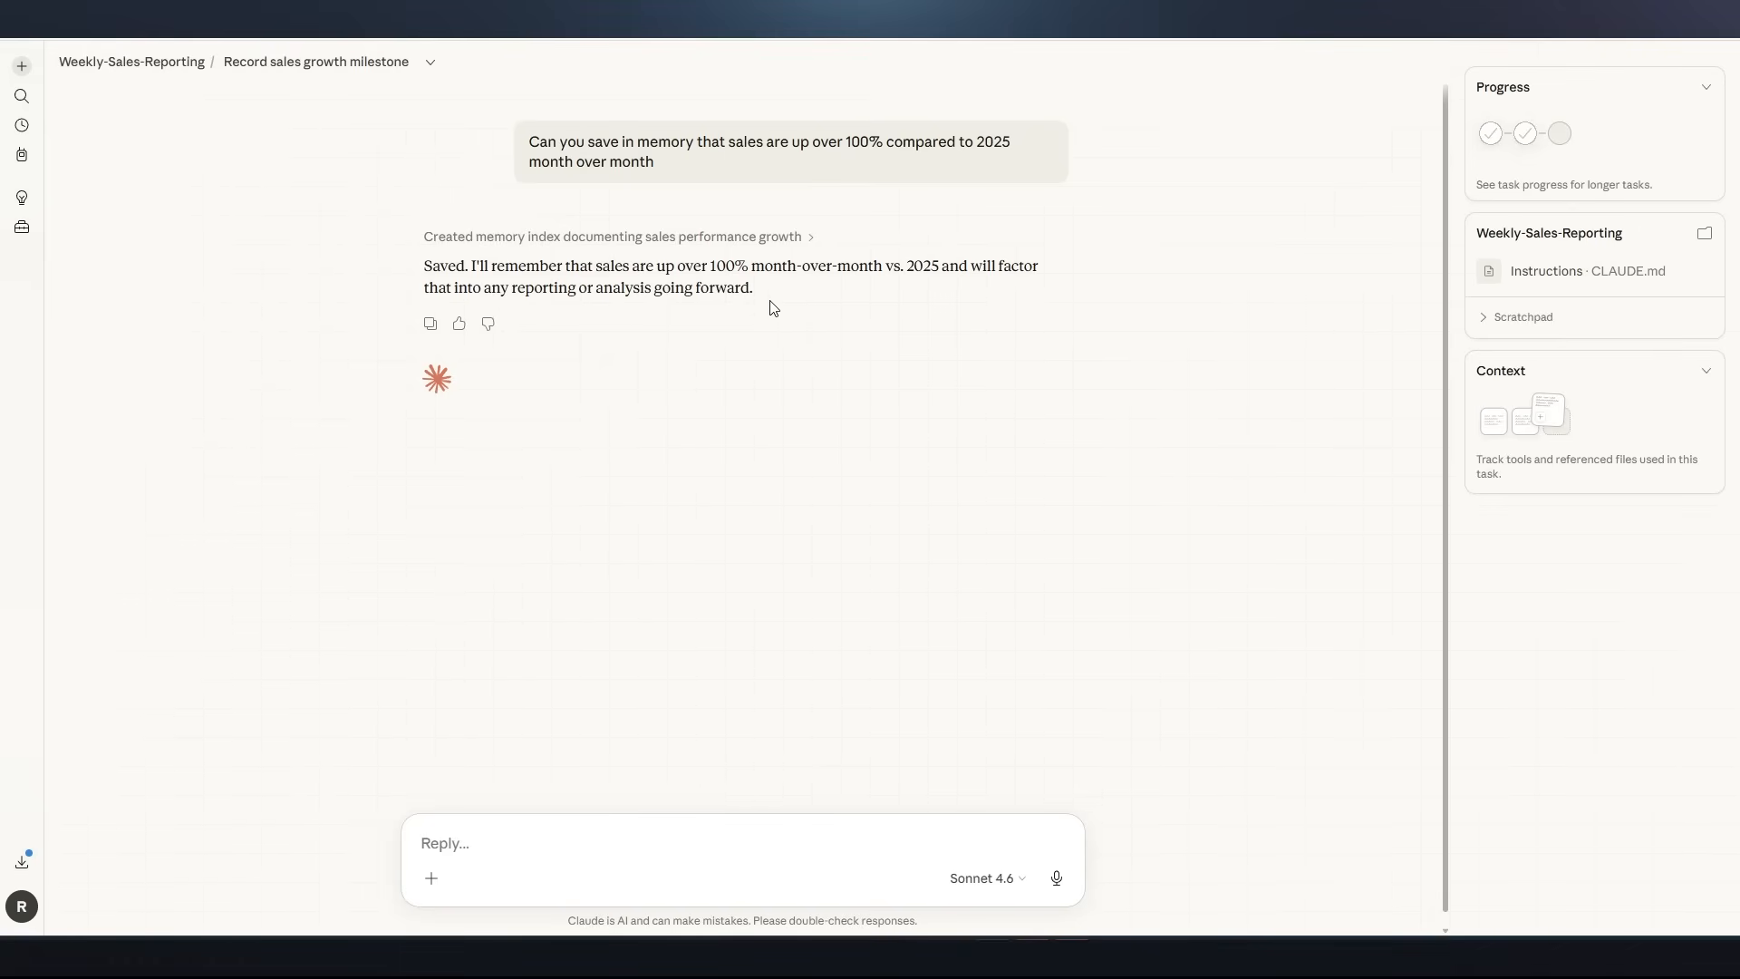
left_click(114, 63)
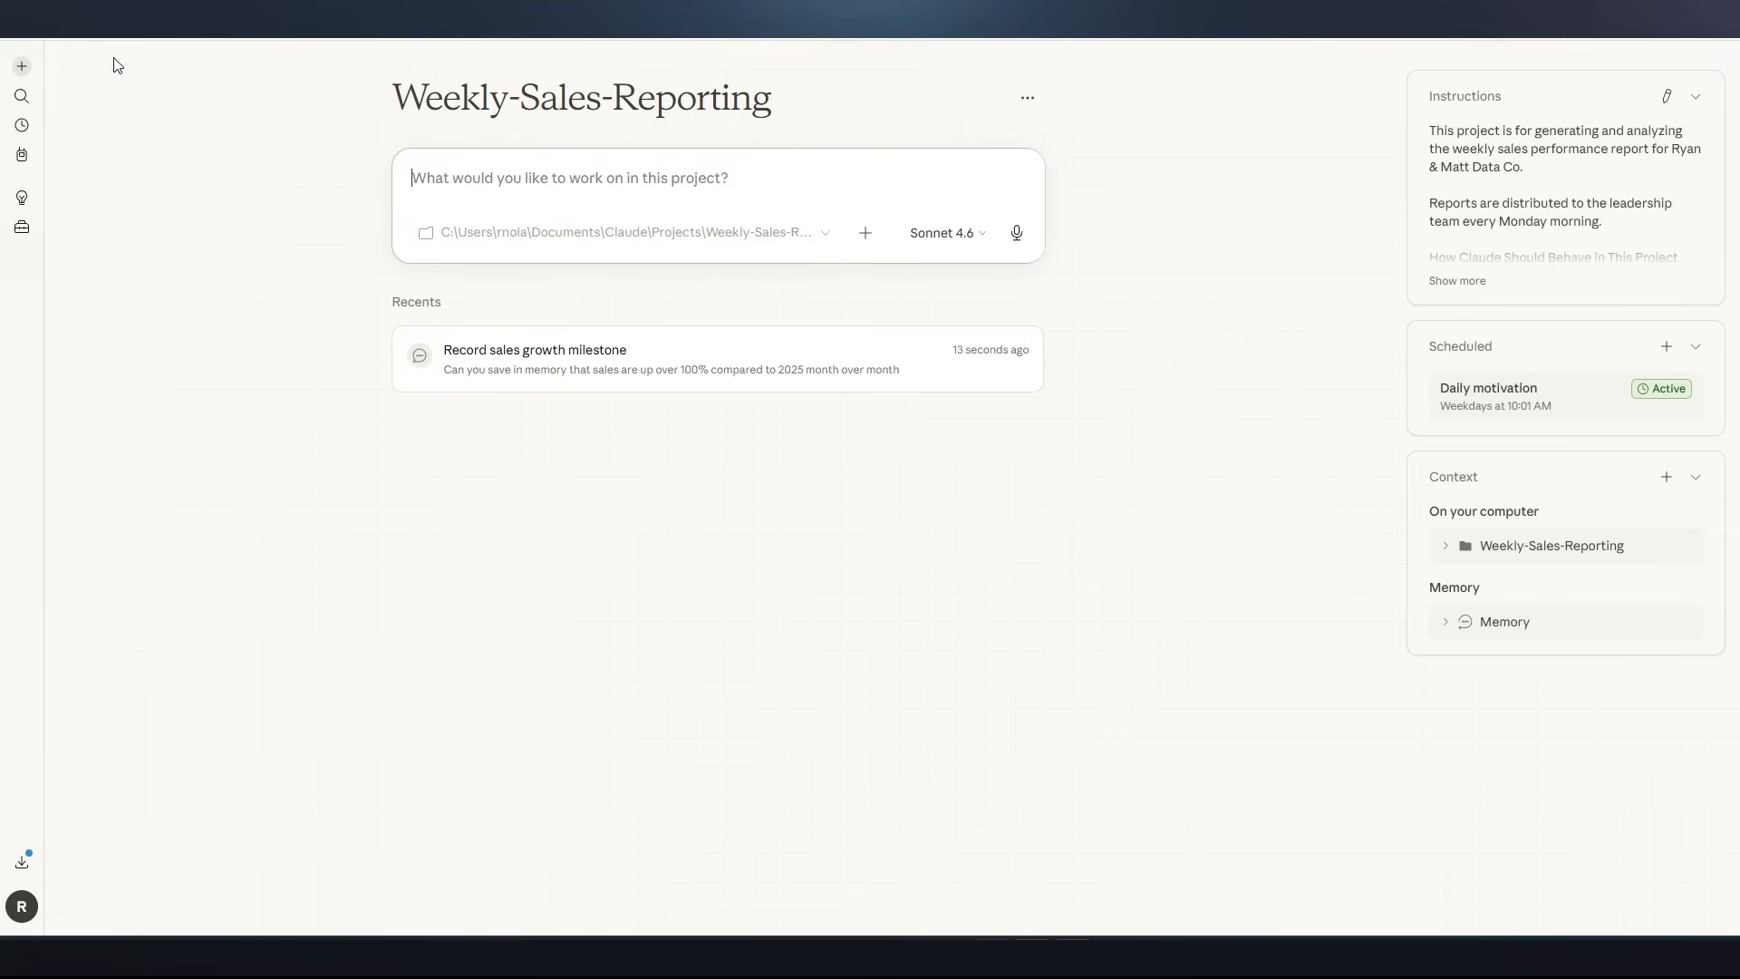
Open project_sales_performance_2026.md from the project's memory and read its summary, reason and how-to-apply notes
left_click(1446, 635)
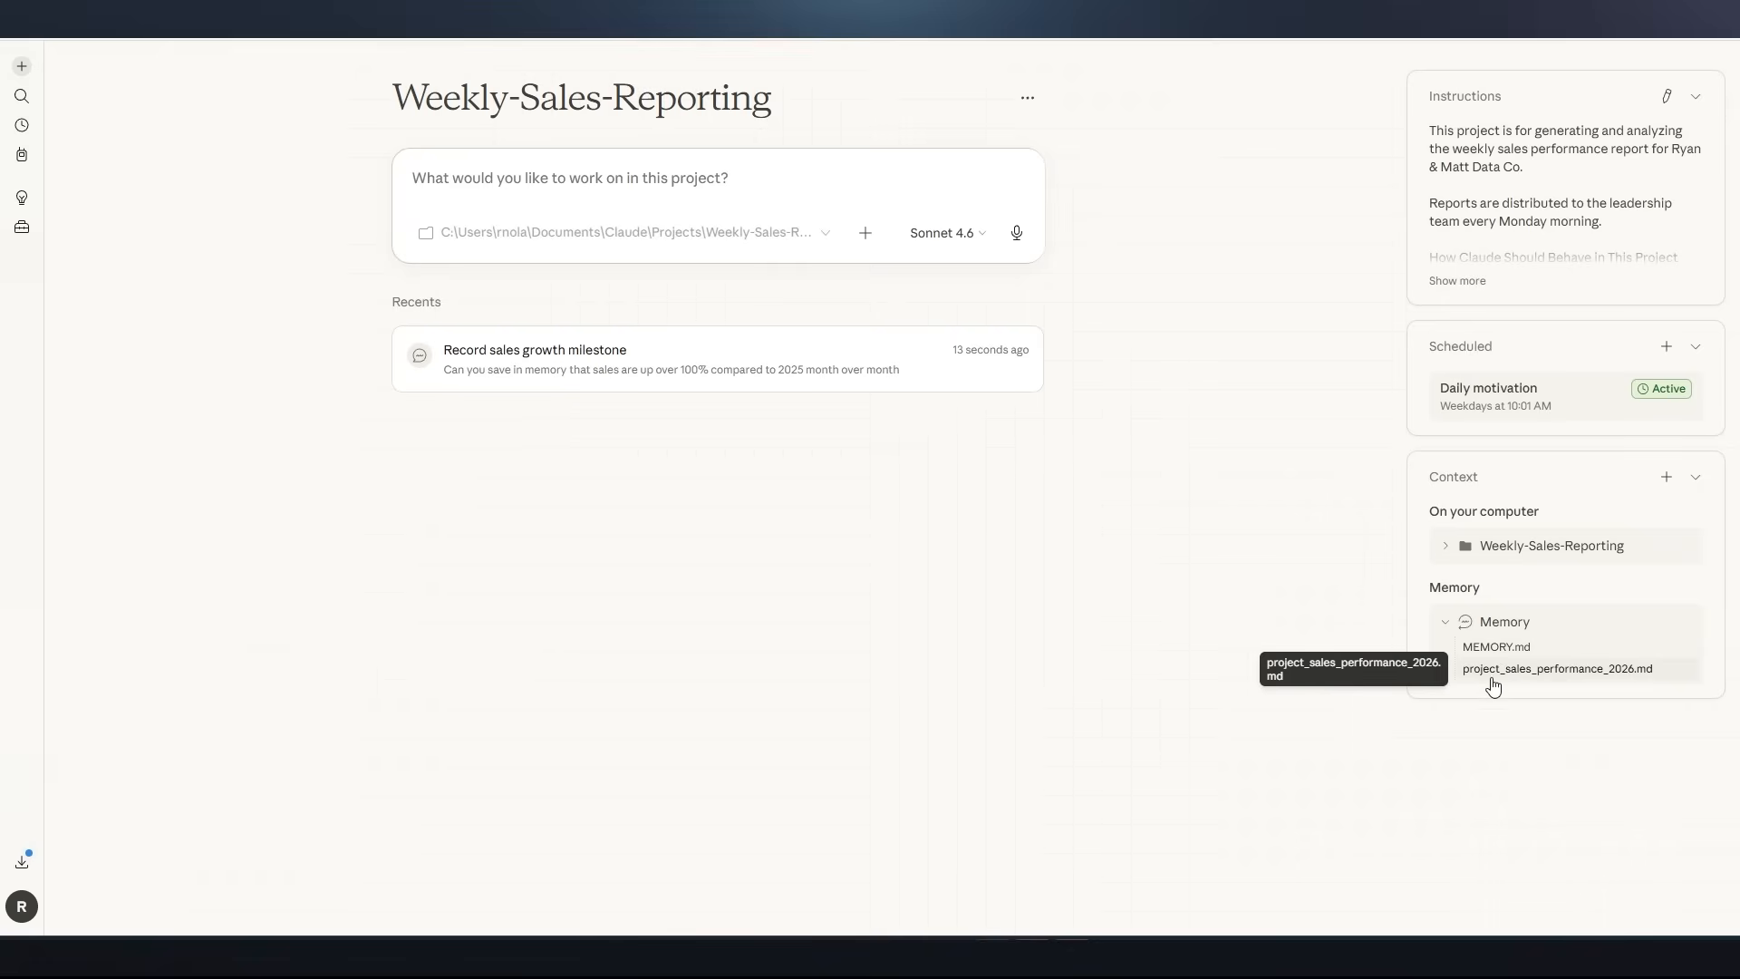
left_click(1544, 675)
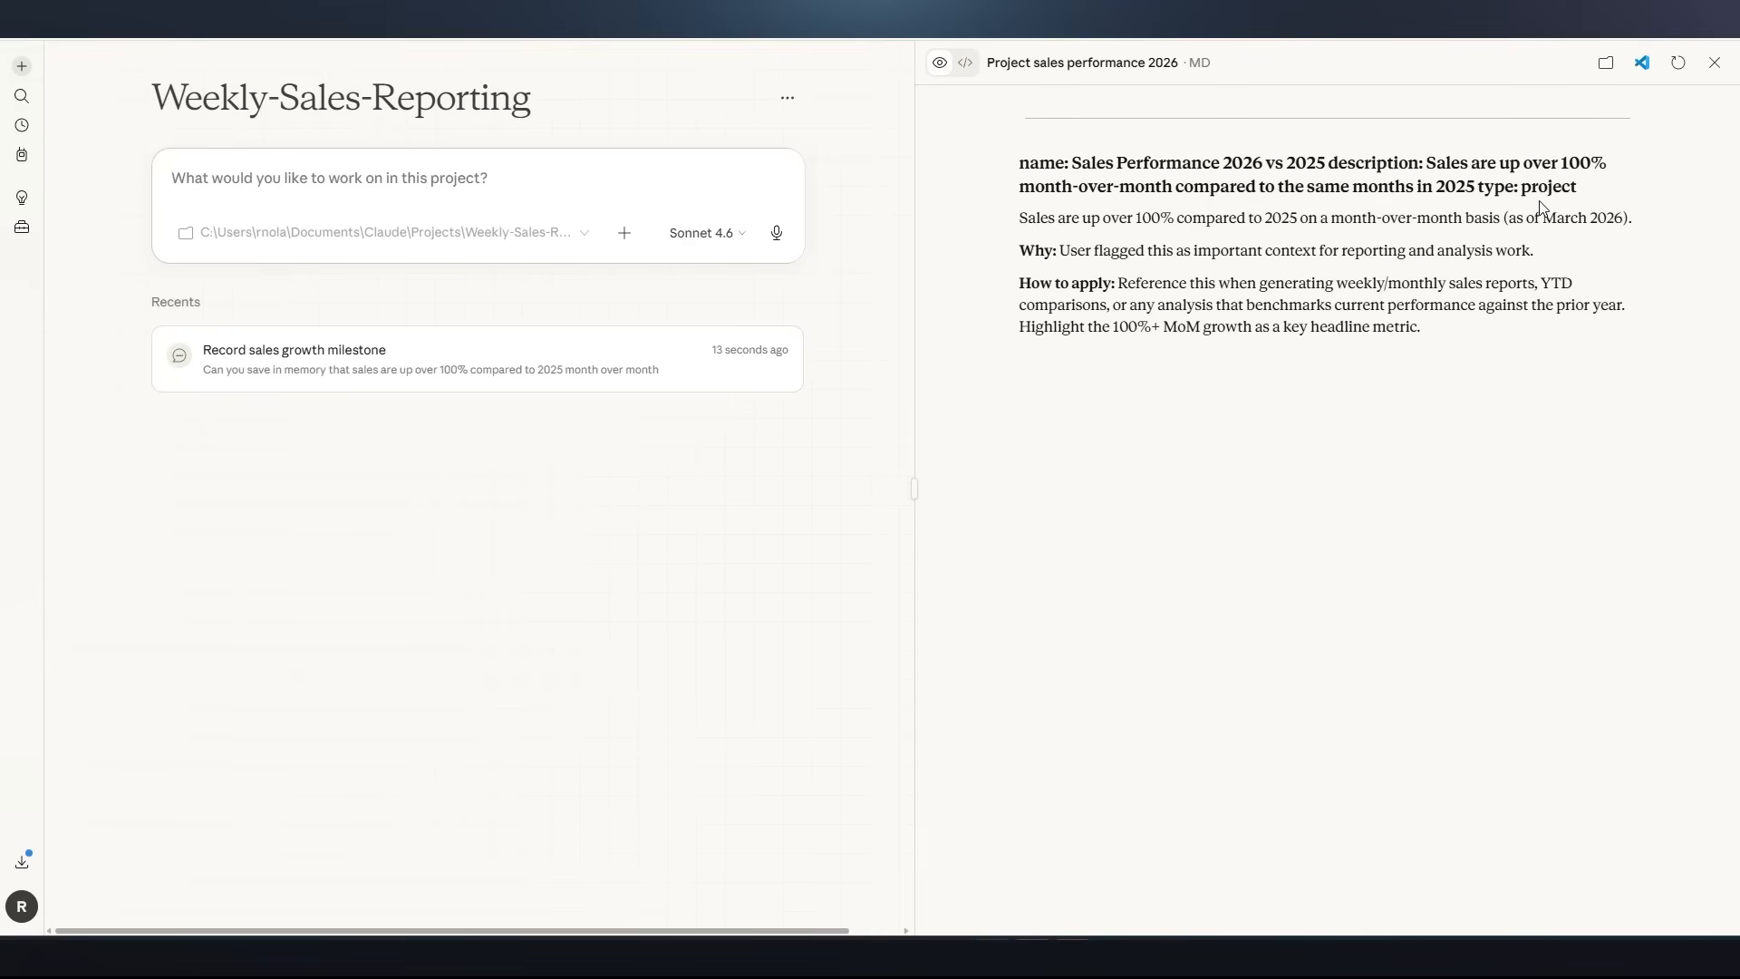
left_click_drag(1020, 218, 1529, 229)
triple_click(1099, 254)
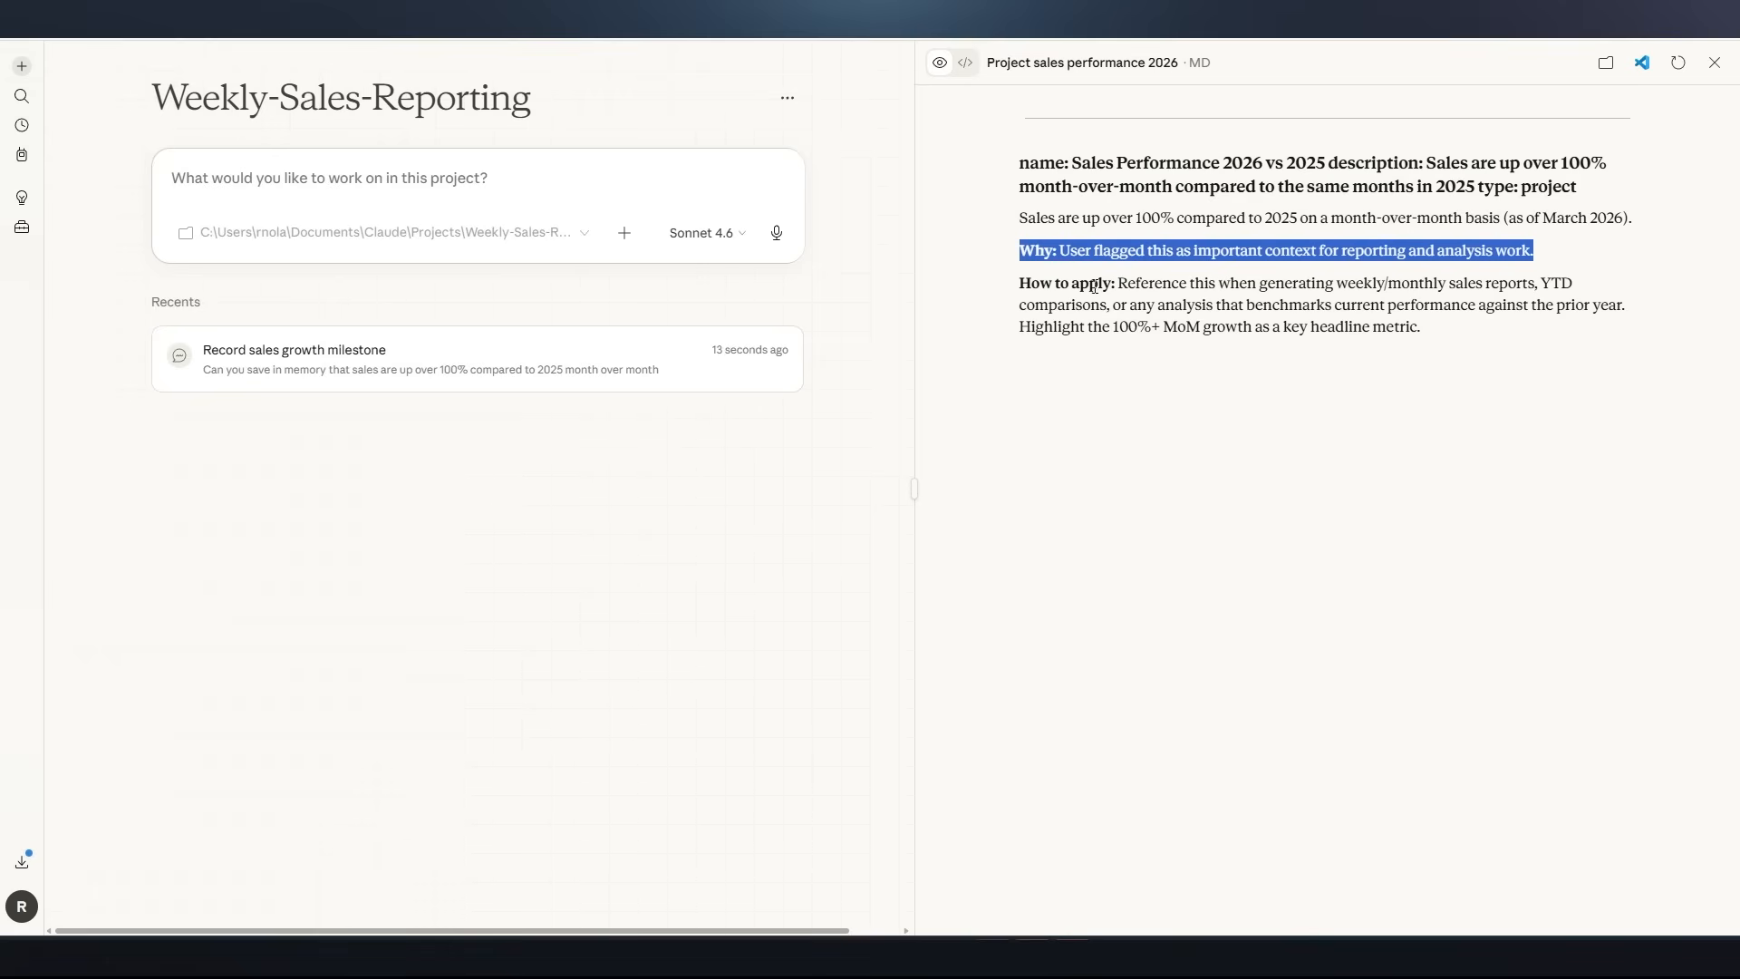
double_click(1145, 283)
left_click_drag(1145, 283, 1391, 299)
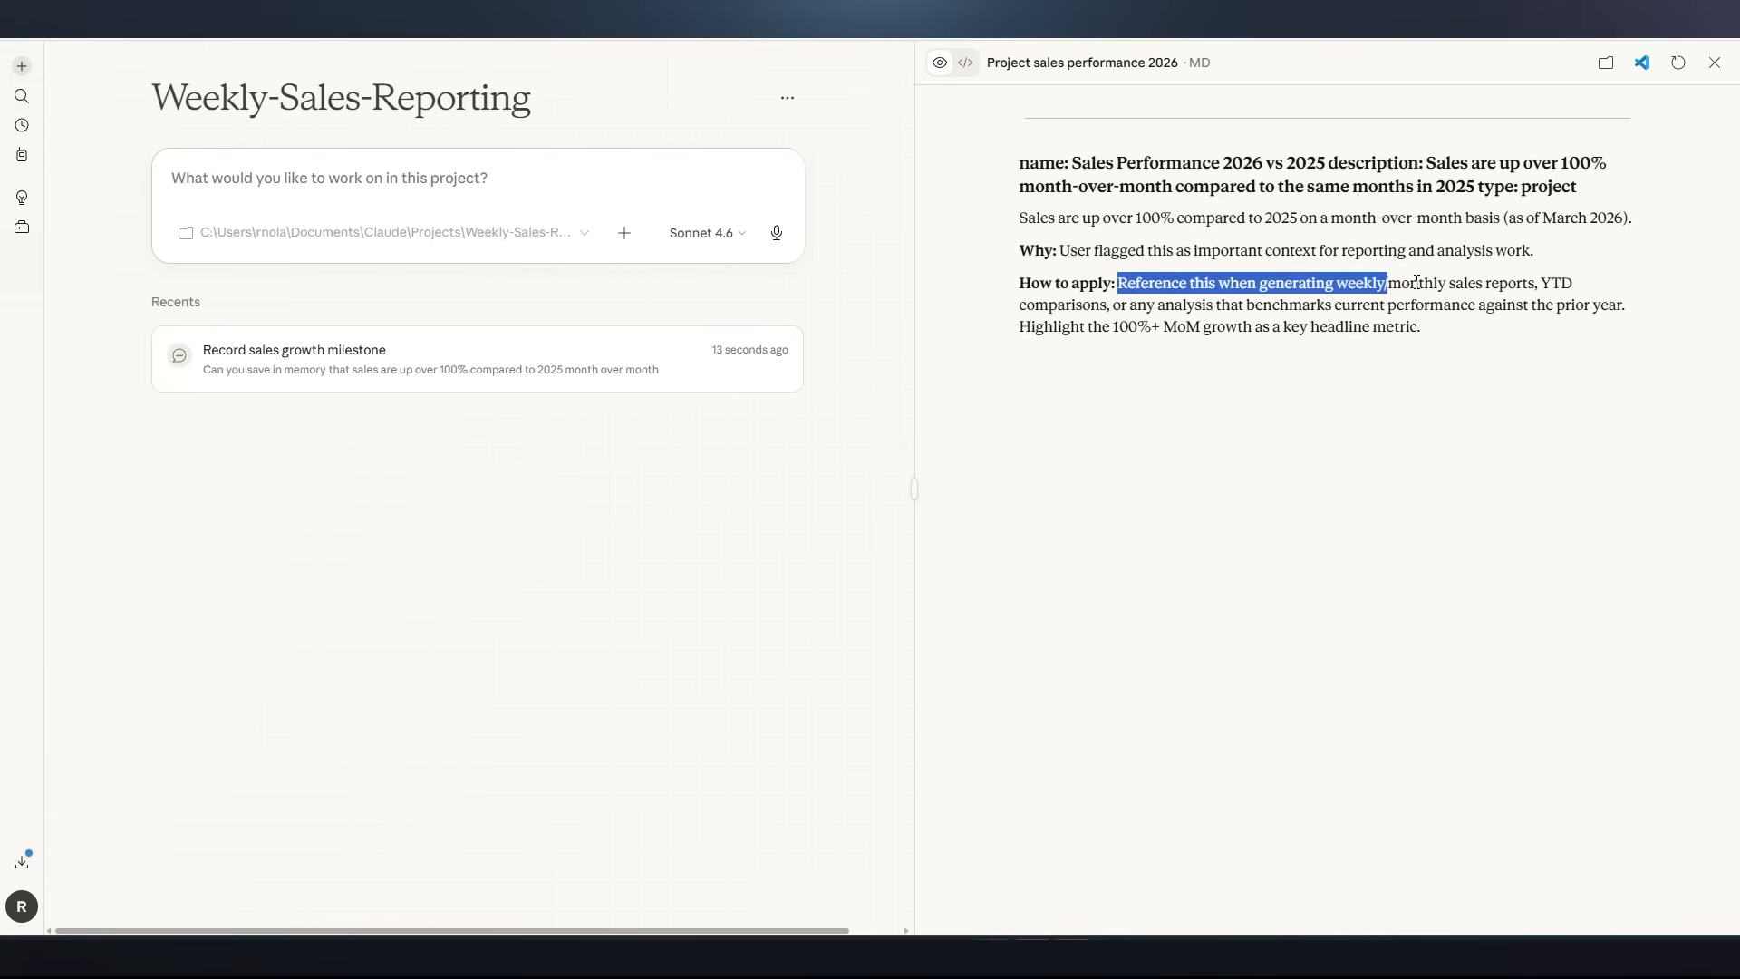
Show the memory file's folder in File Explorer and examine its files, then dismiss the folder window, file preview and memory list
left_click(1606, 63)
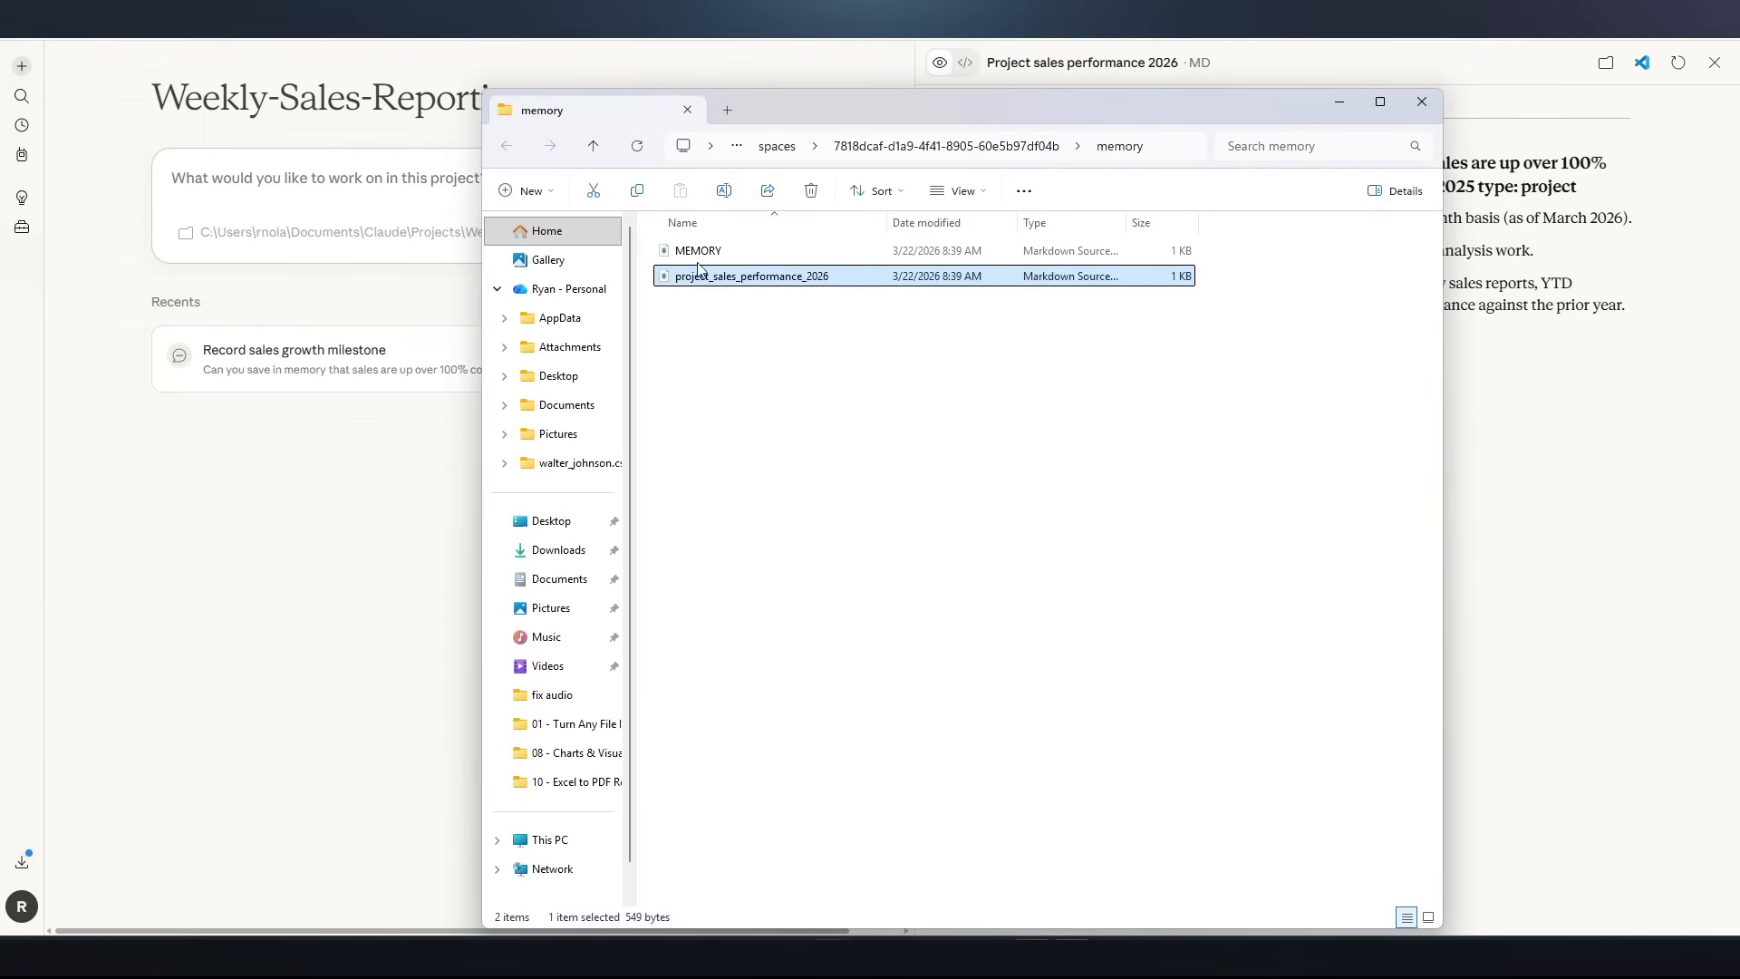
left_click(729, 257)
left_click(732, 276)
left_click_drag(758, 313, 704, 262)
left_click(777, 353)
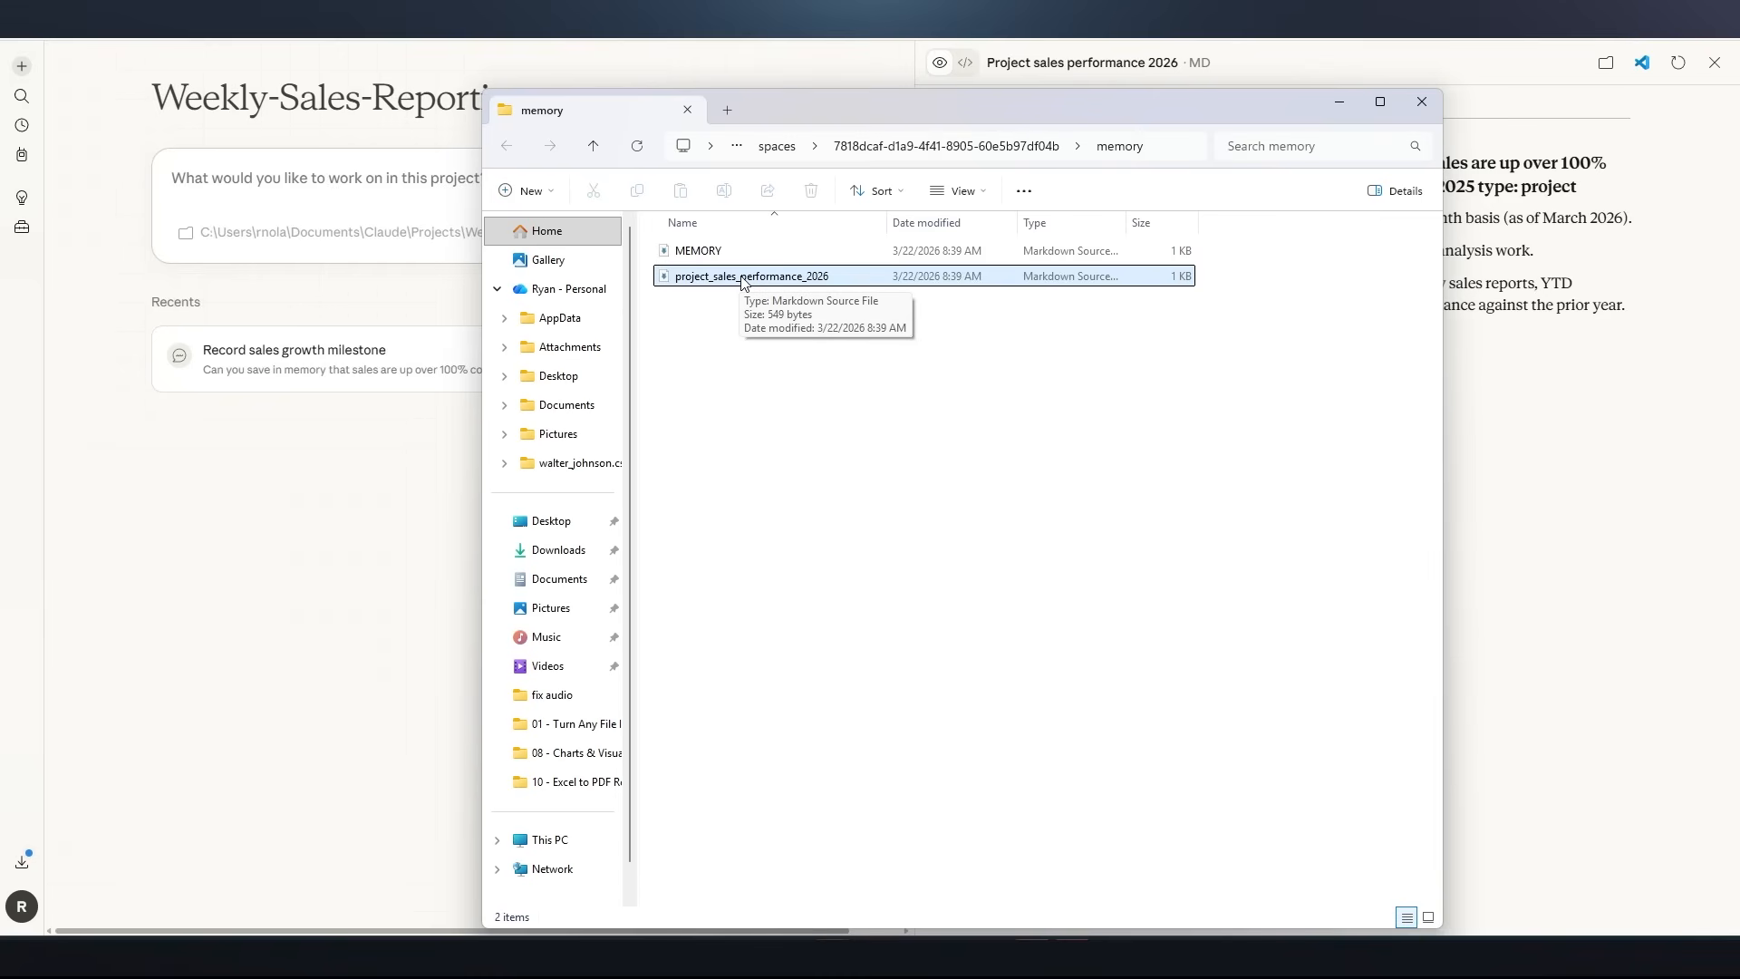
left_click(1345, 105)
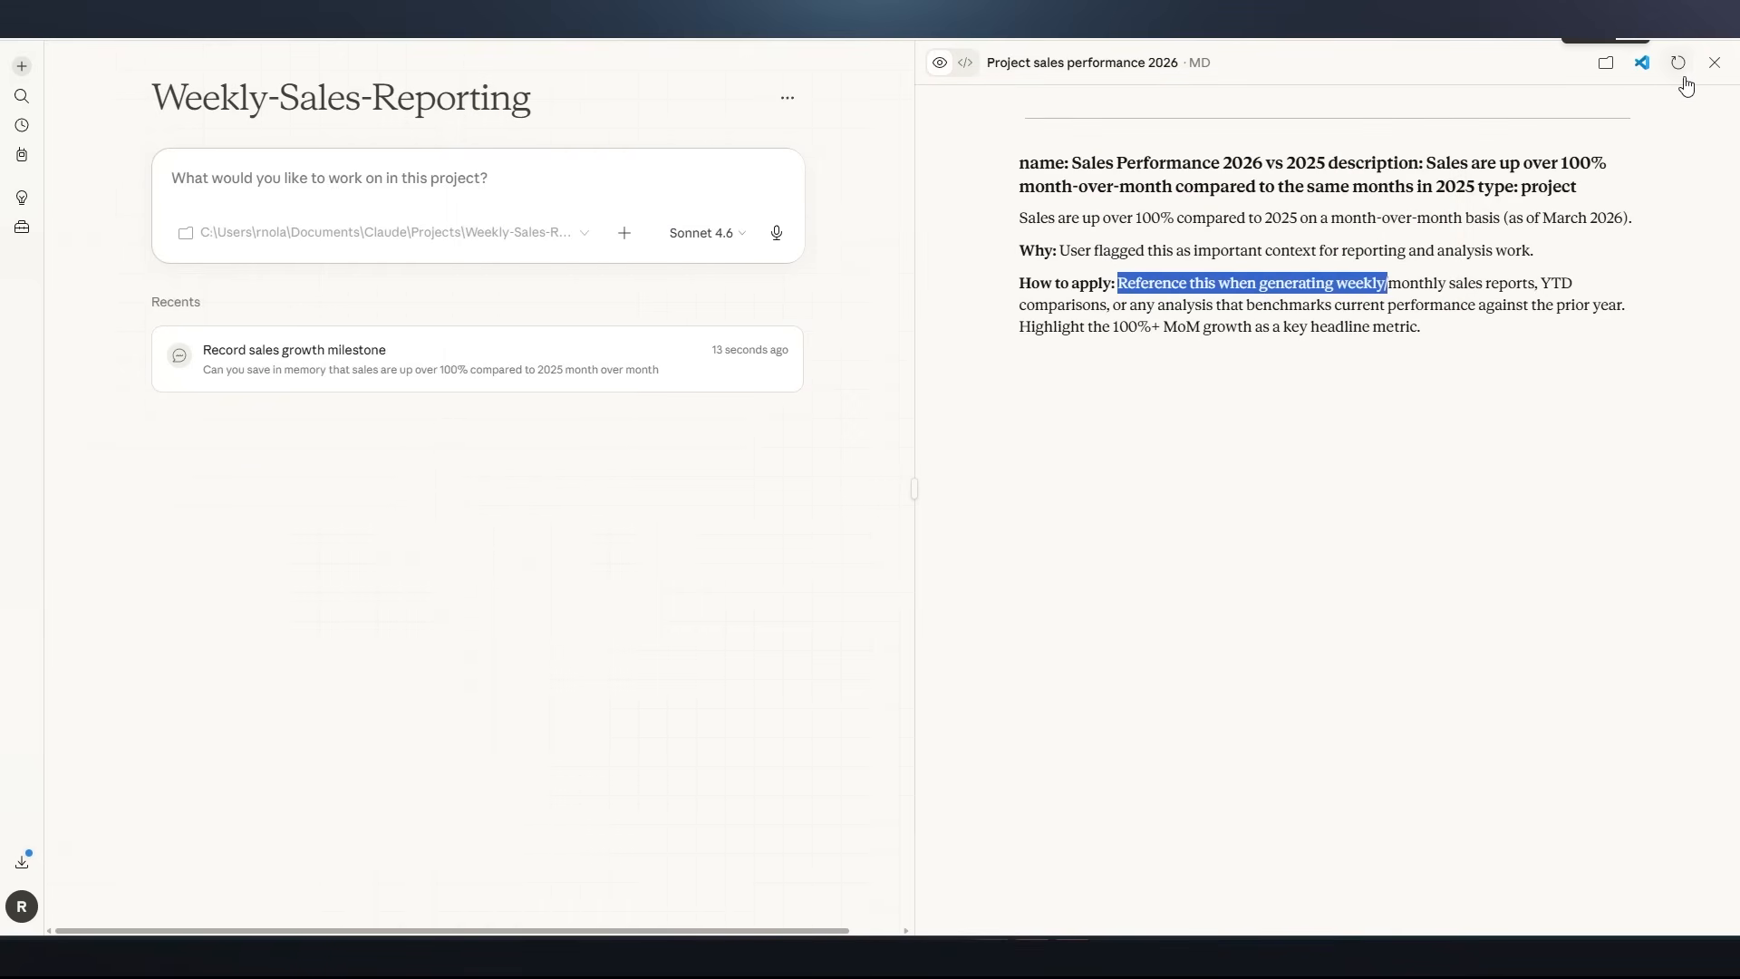
left_click(1714, 63)
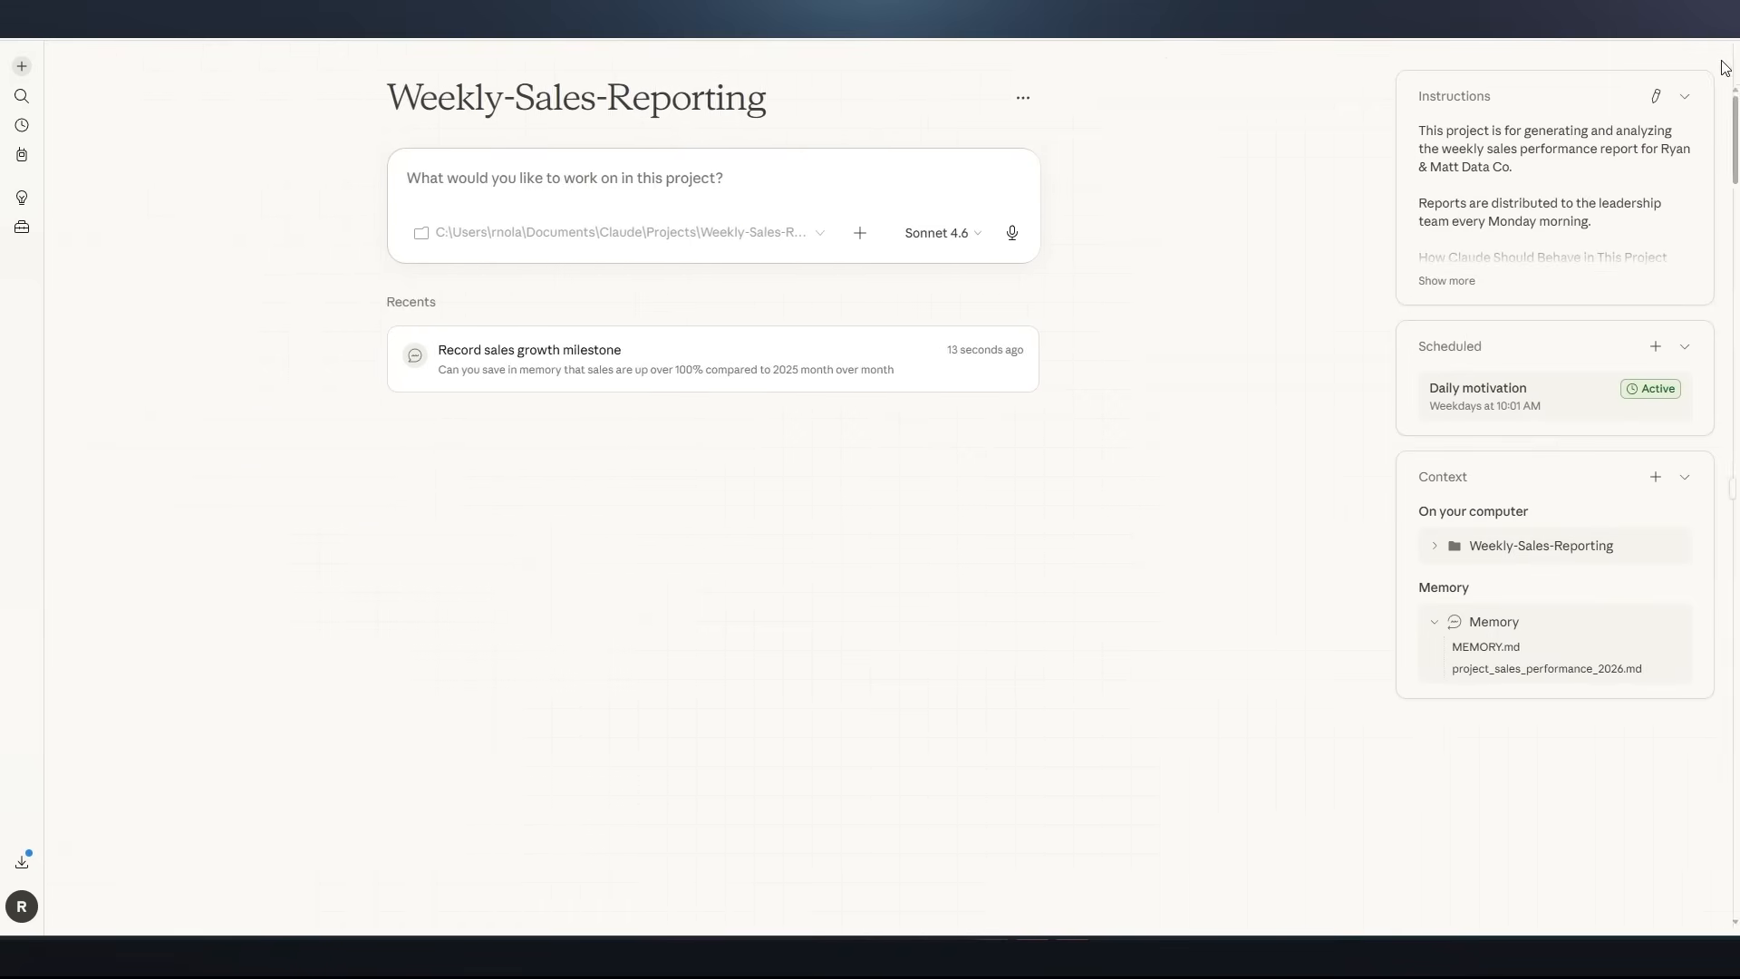
left_click(1444, 622)
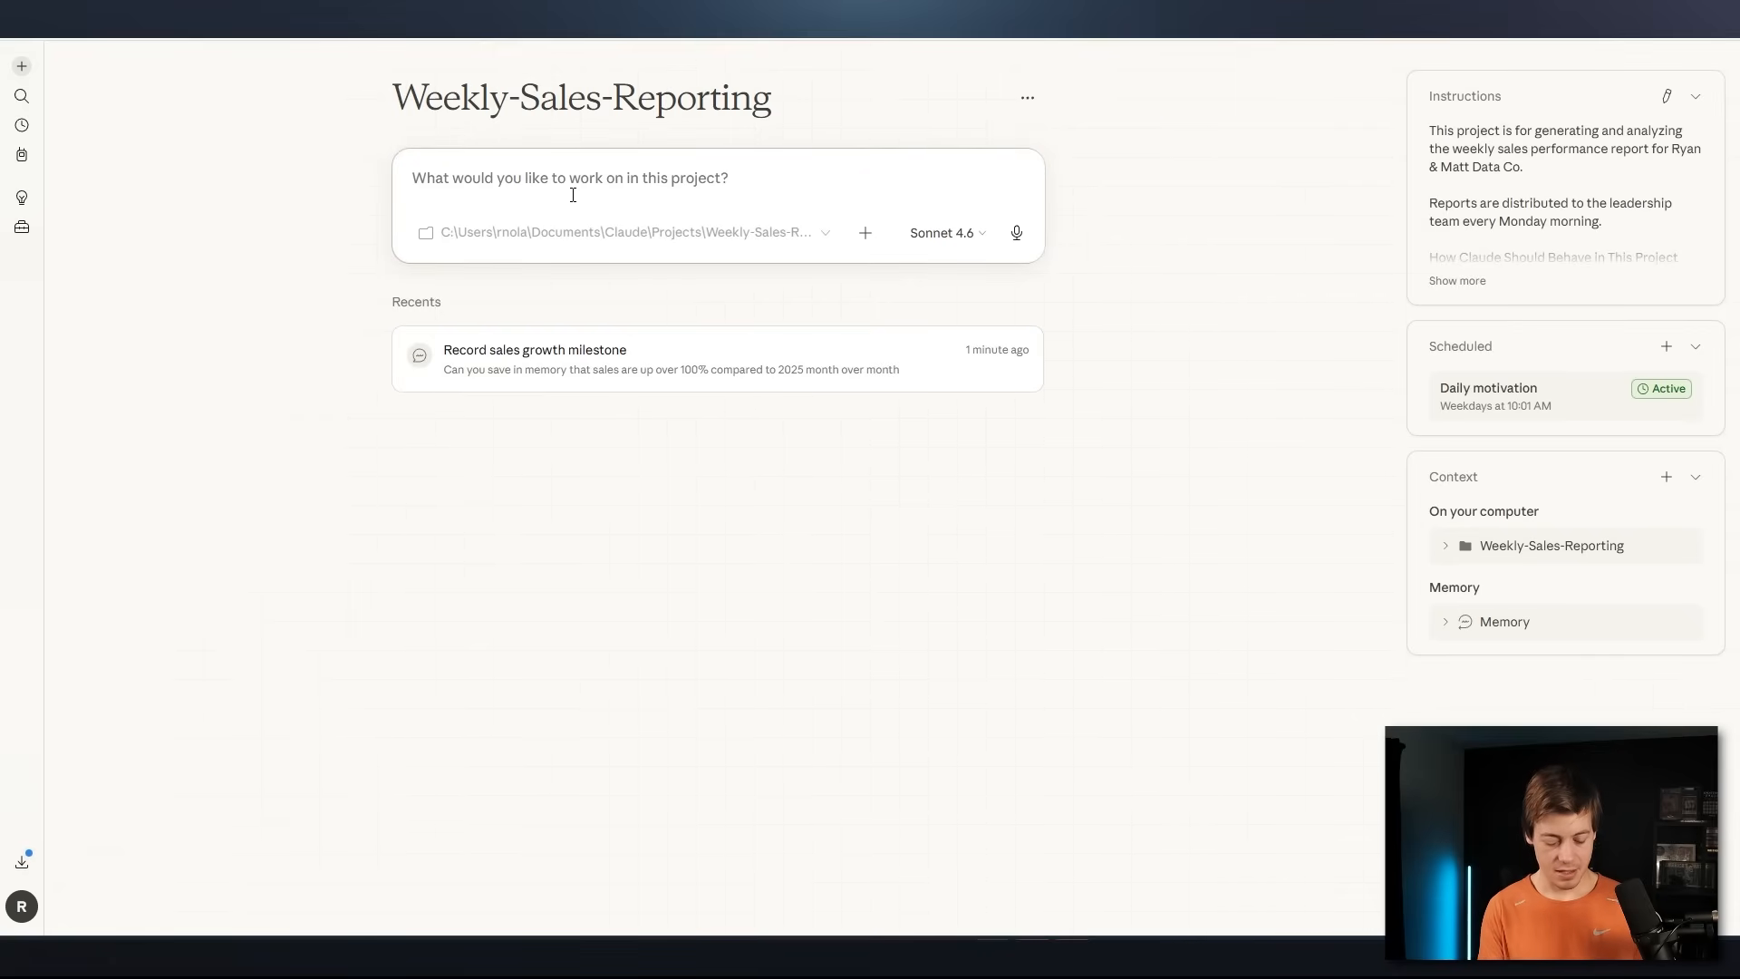
Ask in the project "What are some basic stats that I should add on a weekly basis that are not in the instructions", keeping Sonnet 4.6
type("What are so")
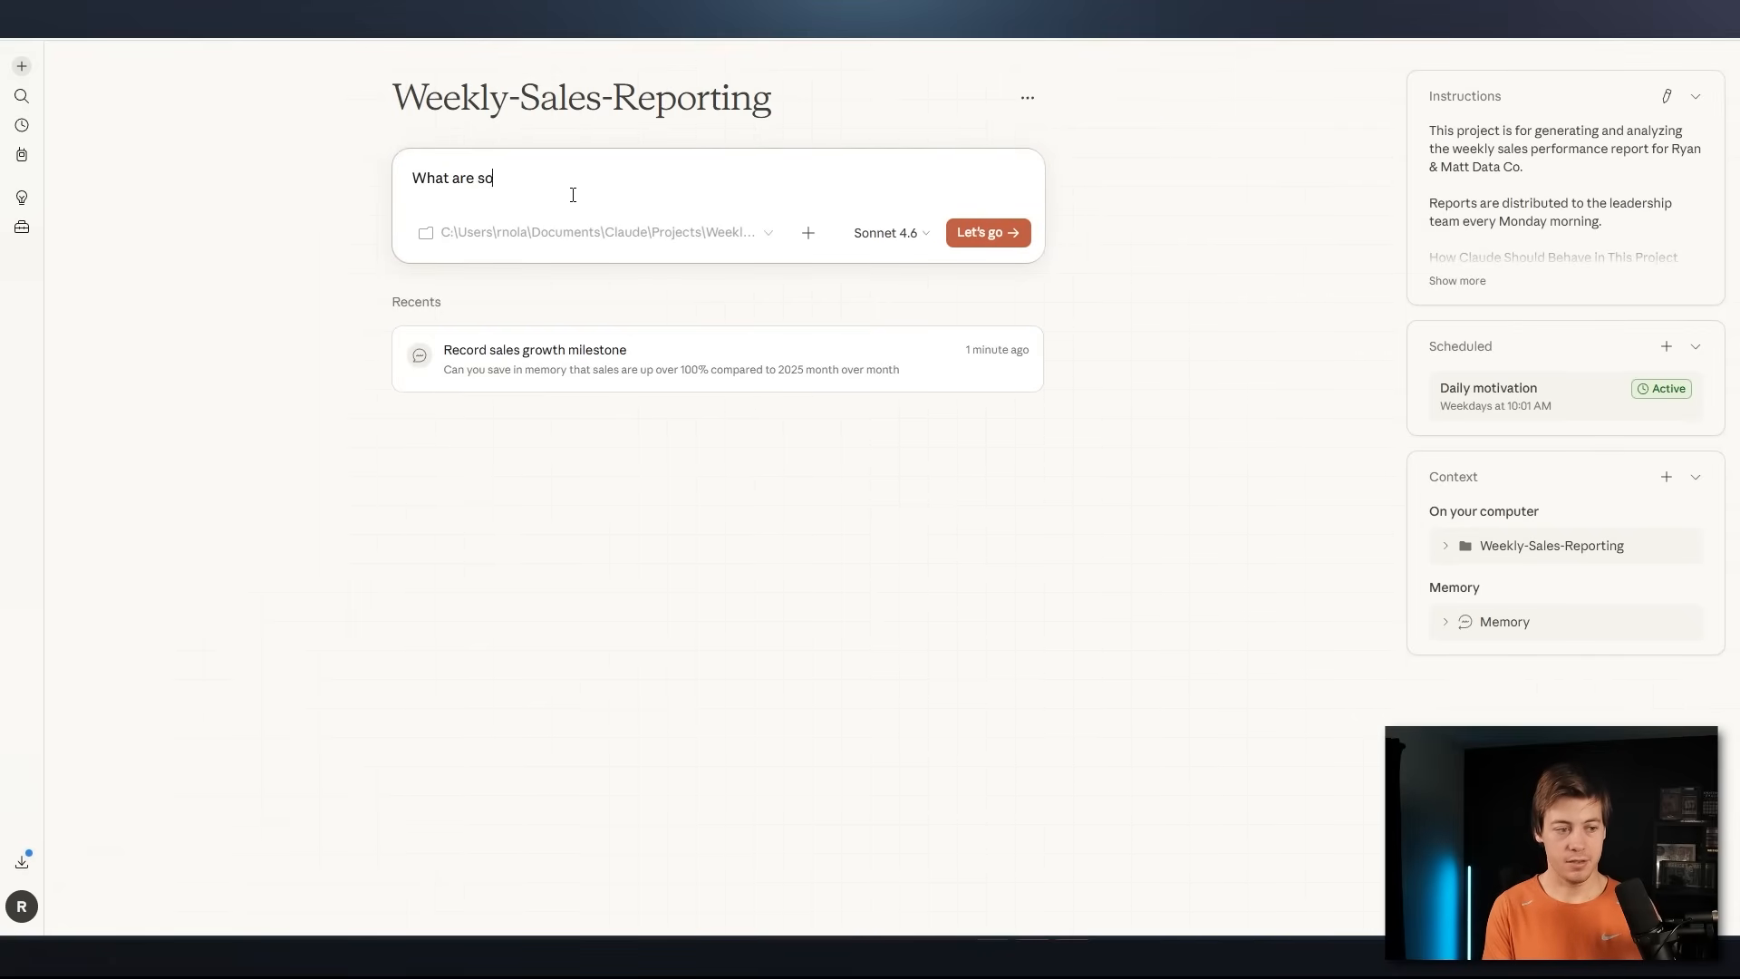
type("me basic stats that I s")
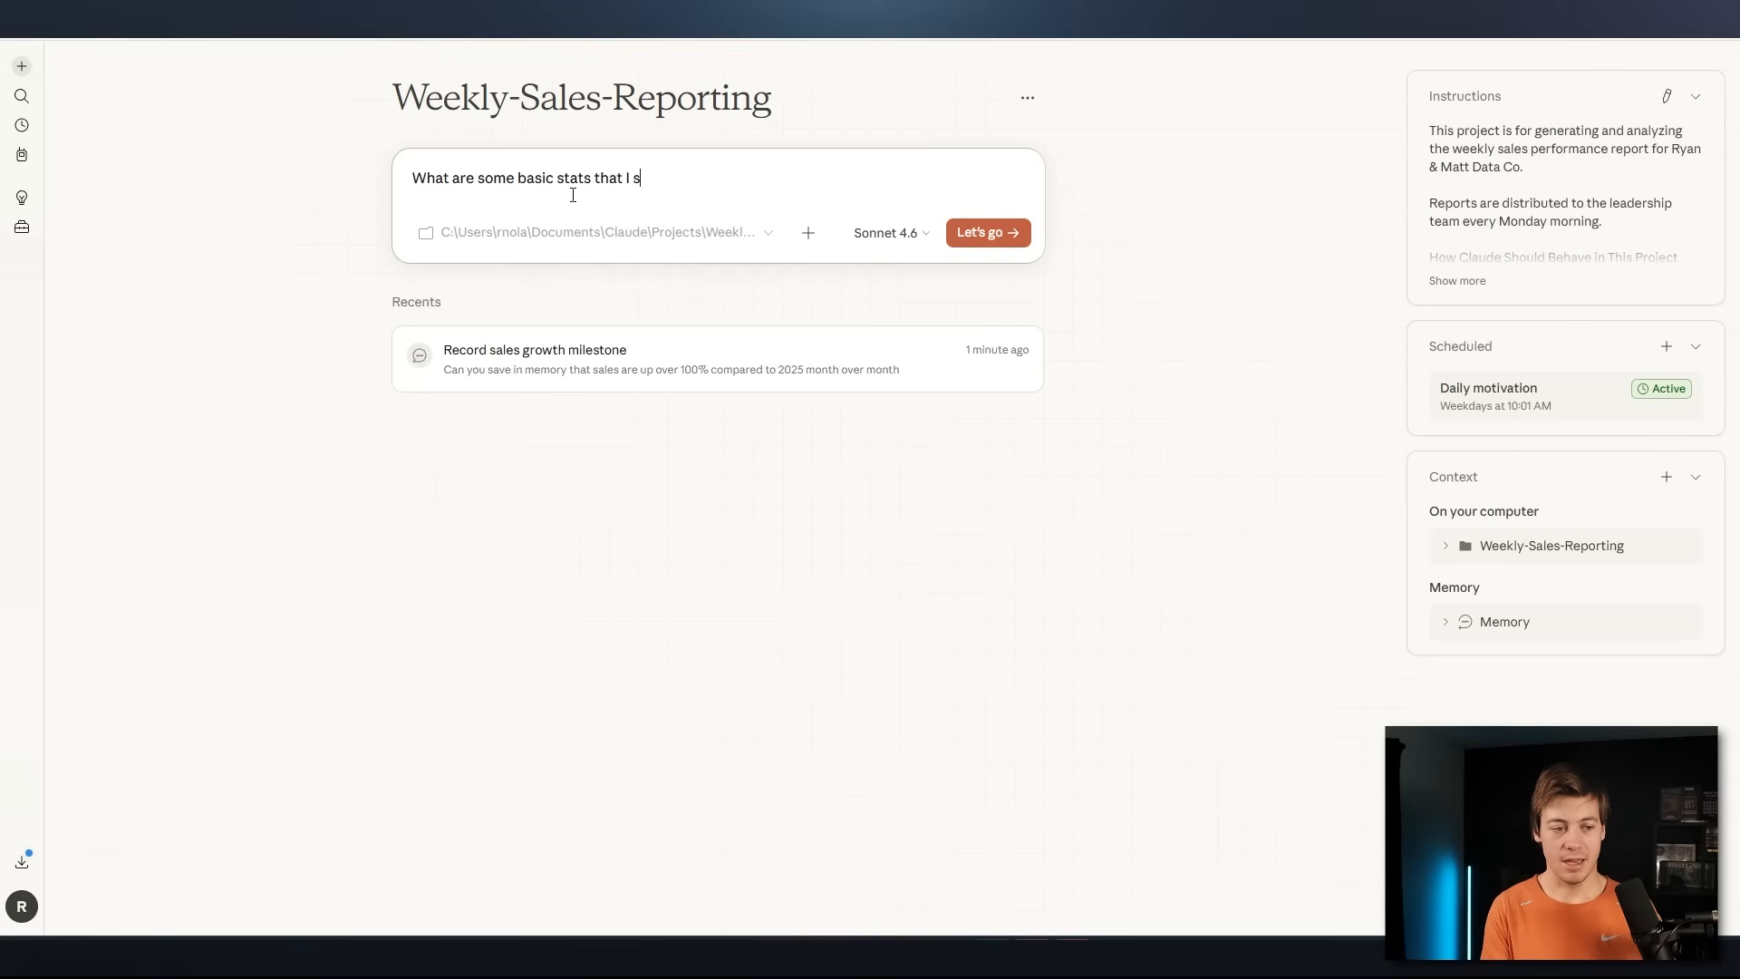
type("hould add on a ")
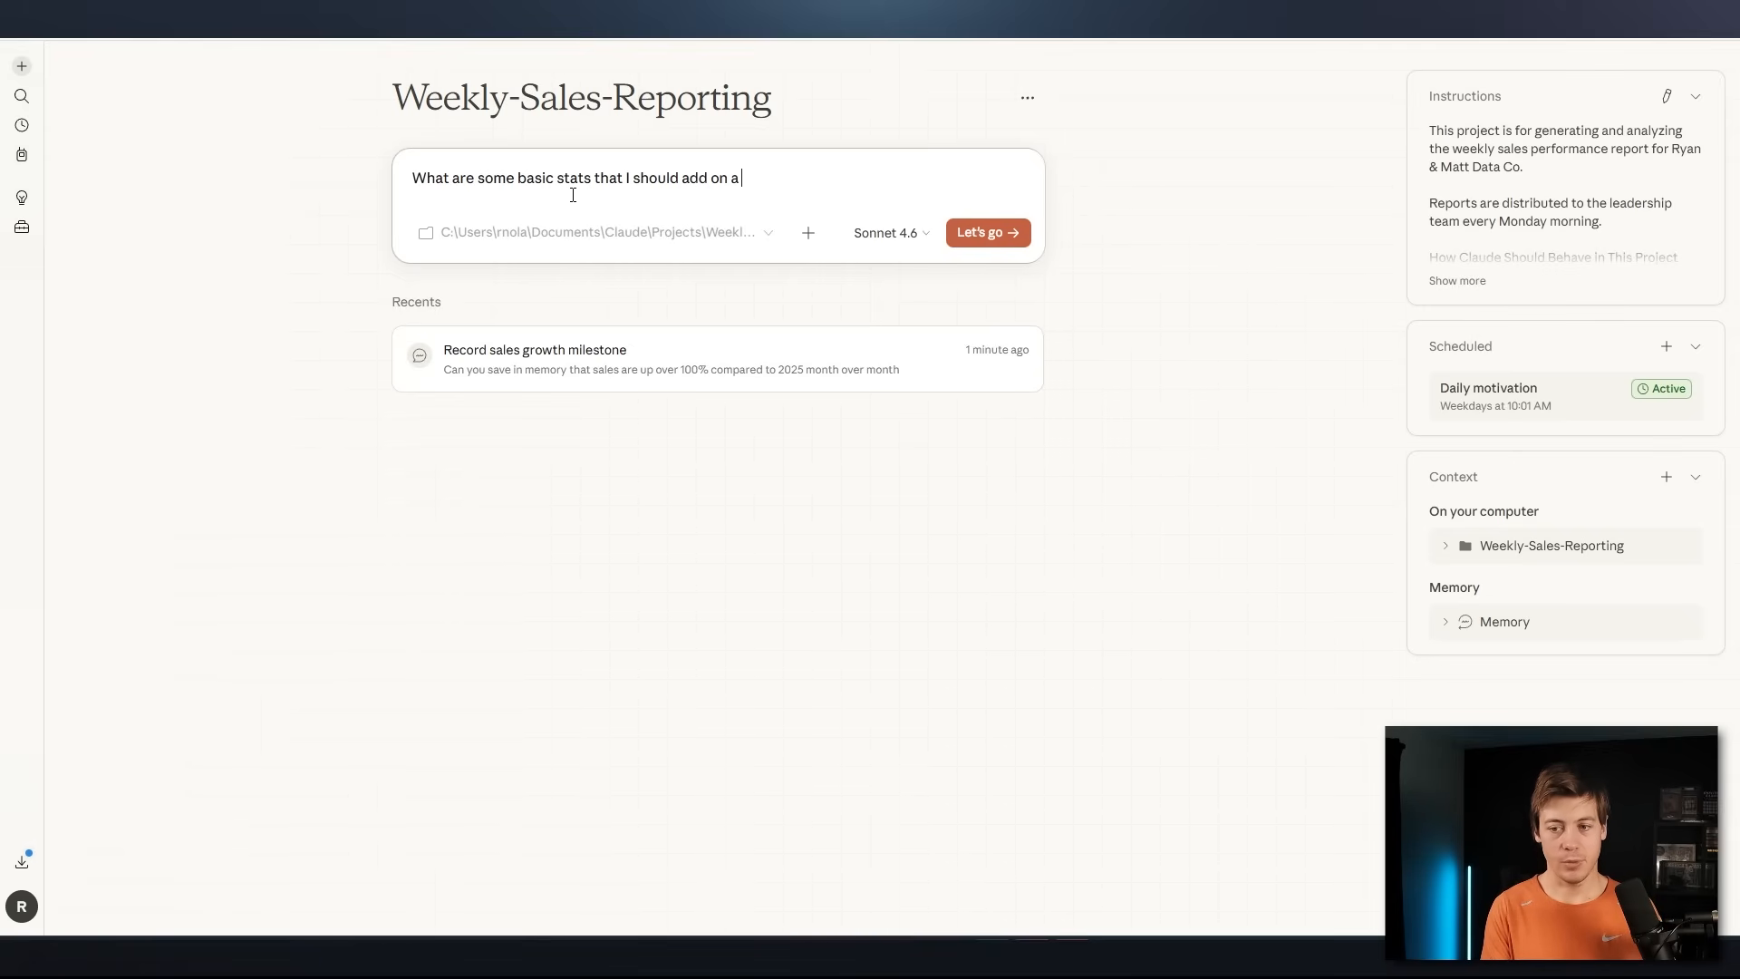
type("weekly basis that are not in the instu")
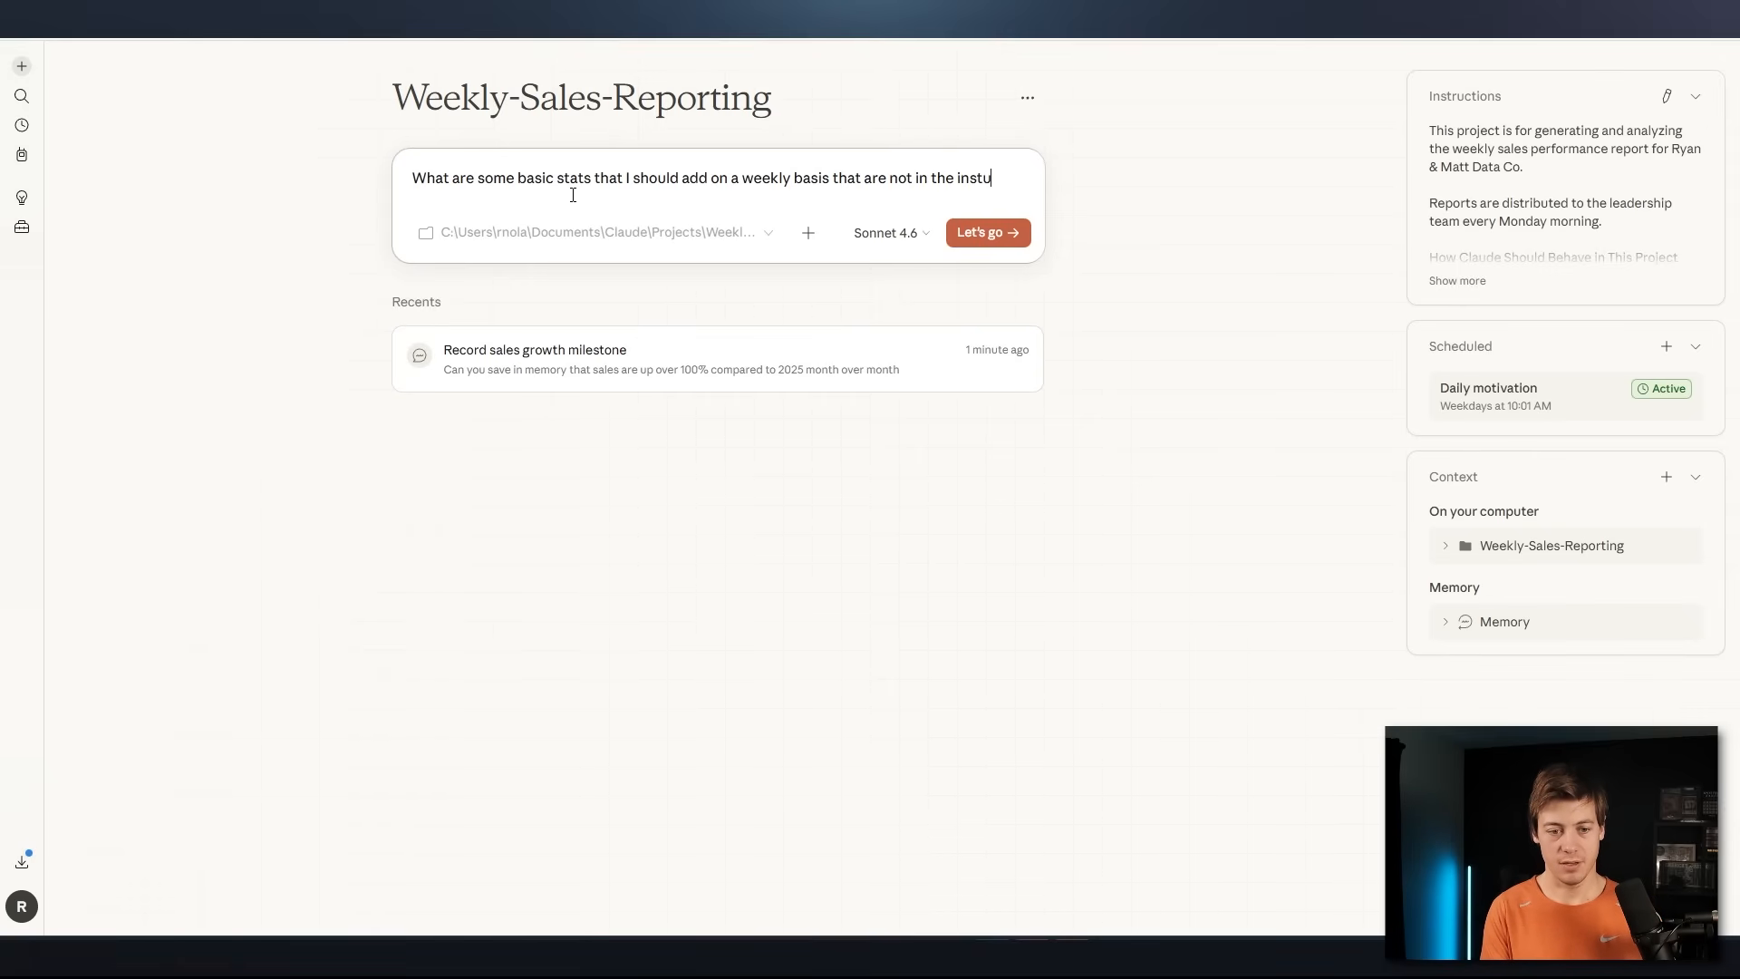
key("BackSpace")
type("ructions")
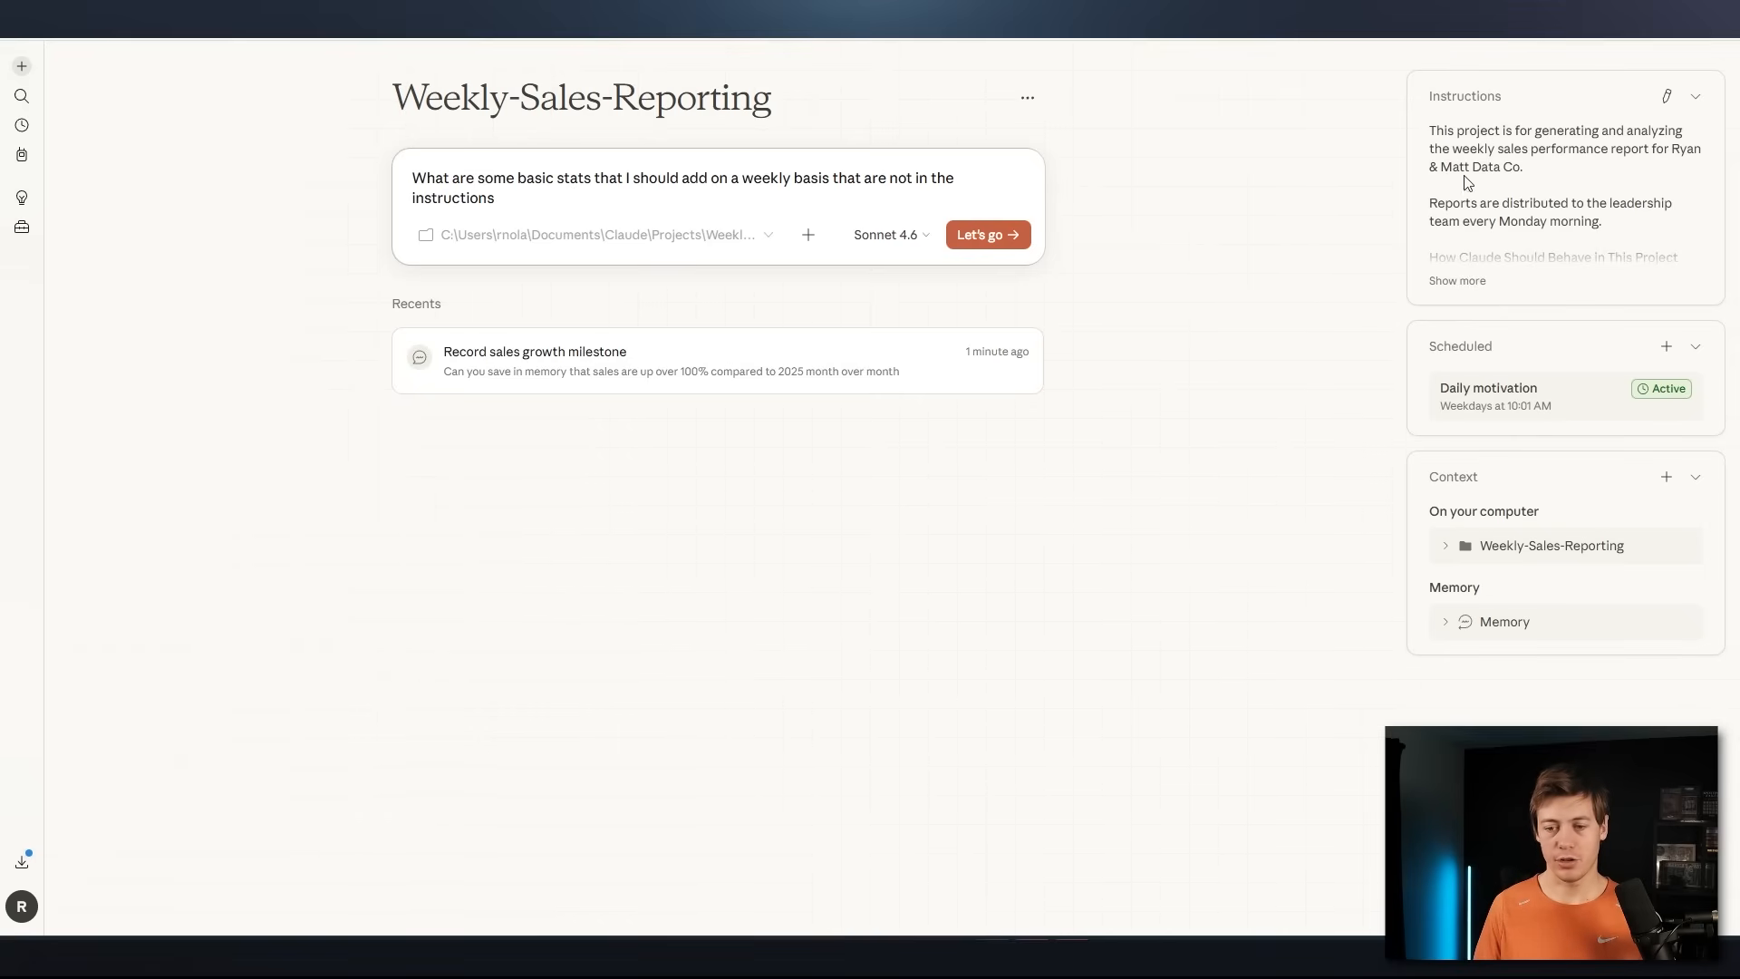
left_click(902, 235)
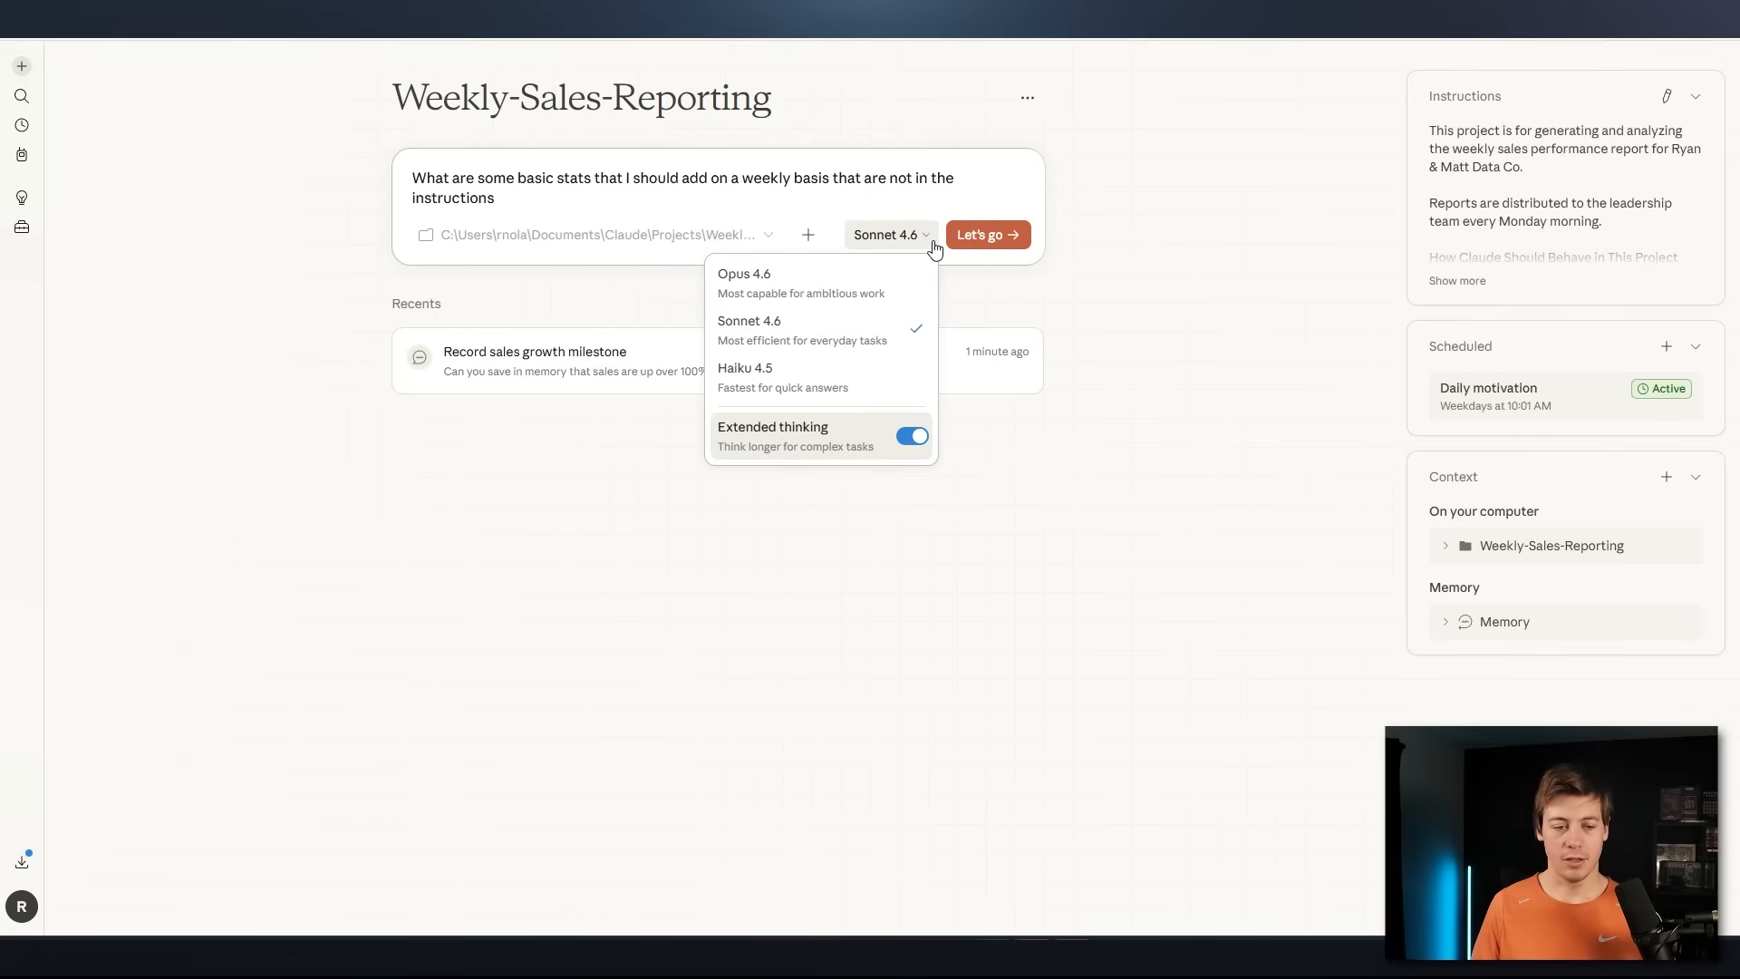
left_click(1142, 330)
left_click(1006, 237)
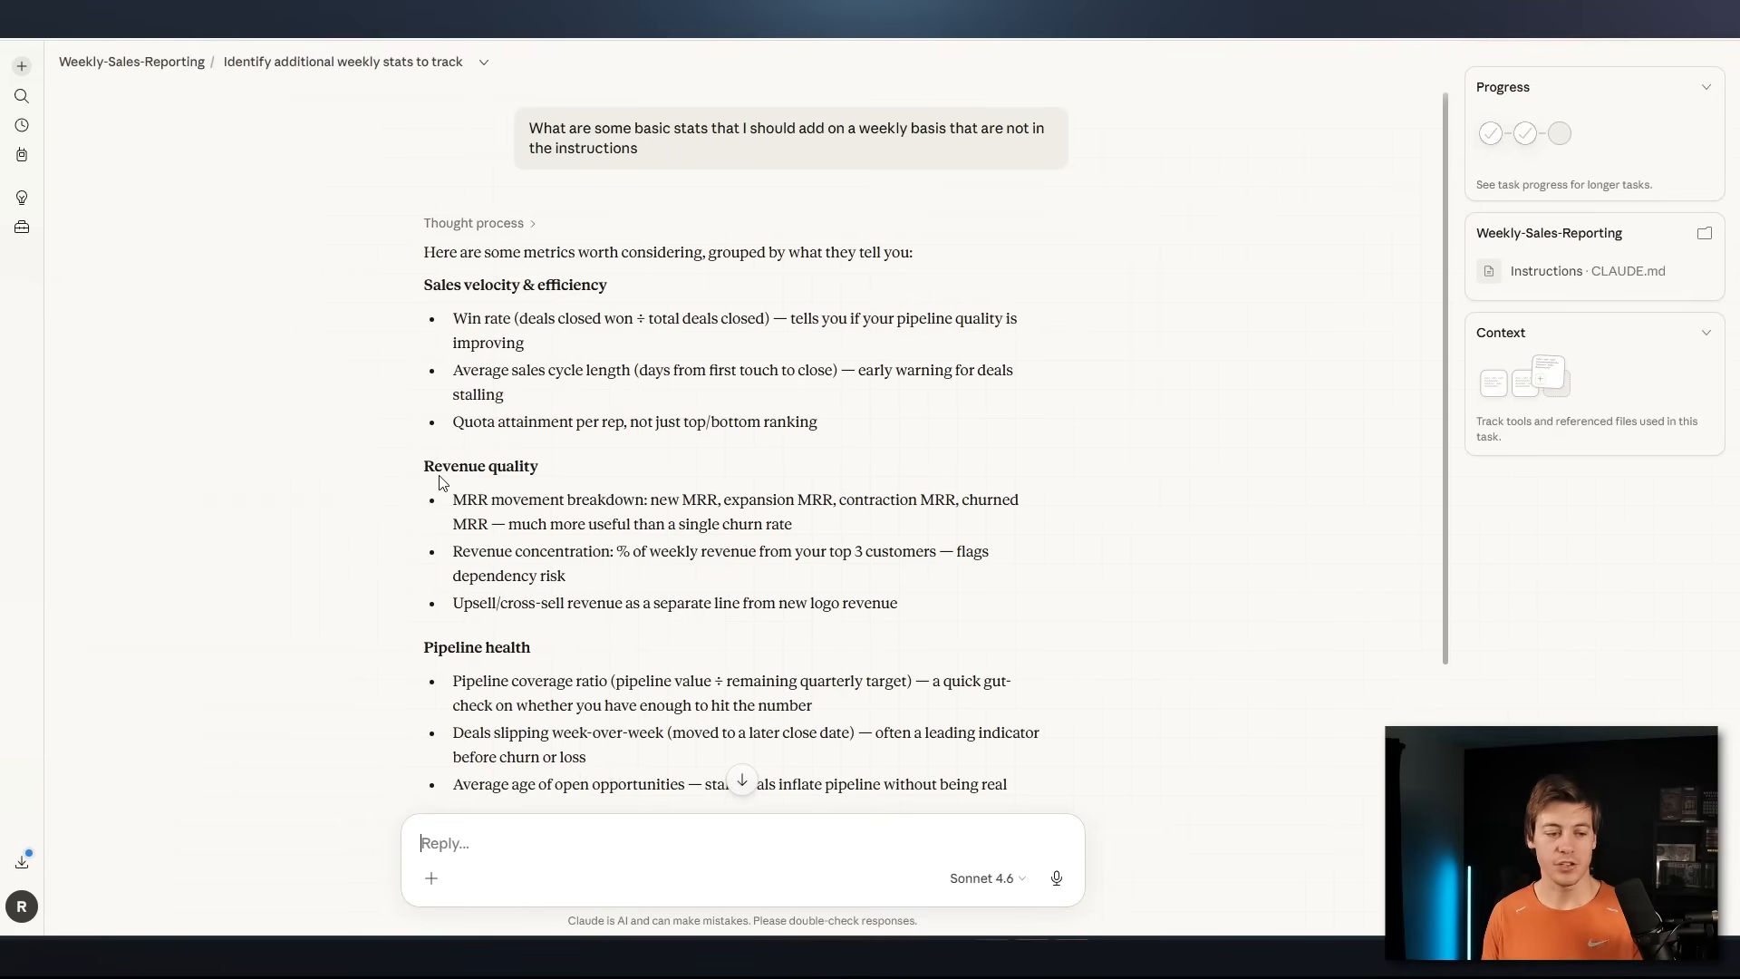
Read the suggested metrics and reply "Add what you believe would improve the project. Confirm with me before you add this in to my instructions file"
scroll(604, 489, "down", 5)
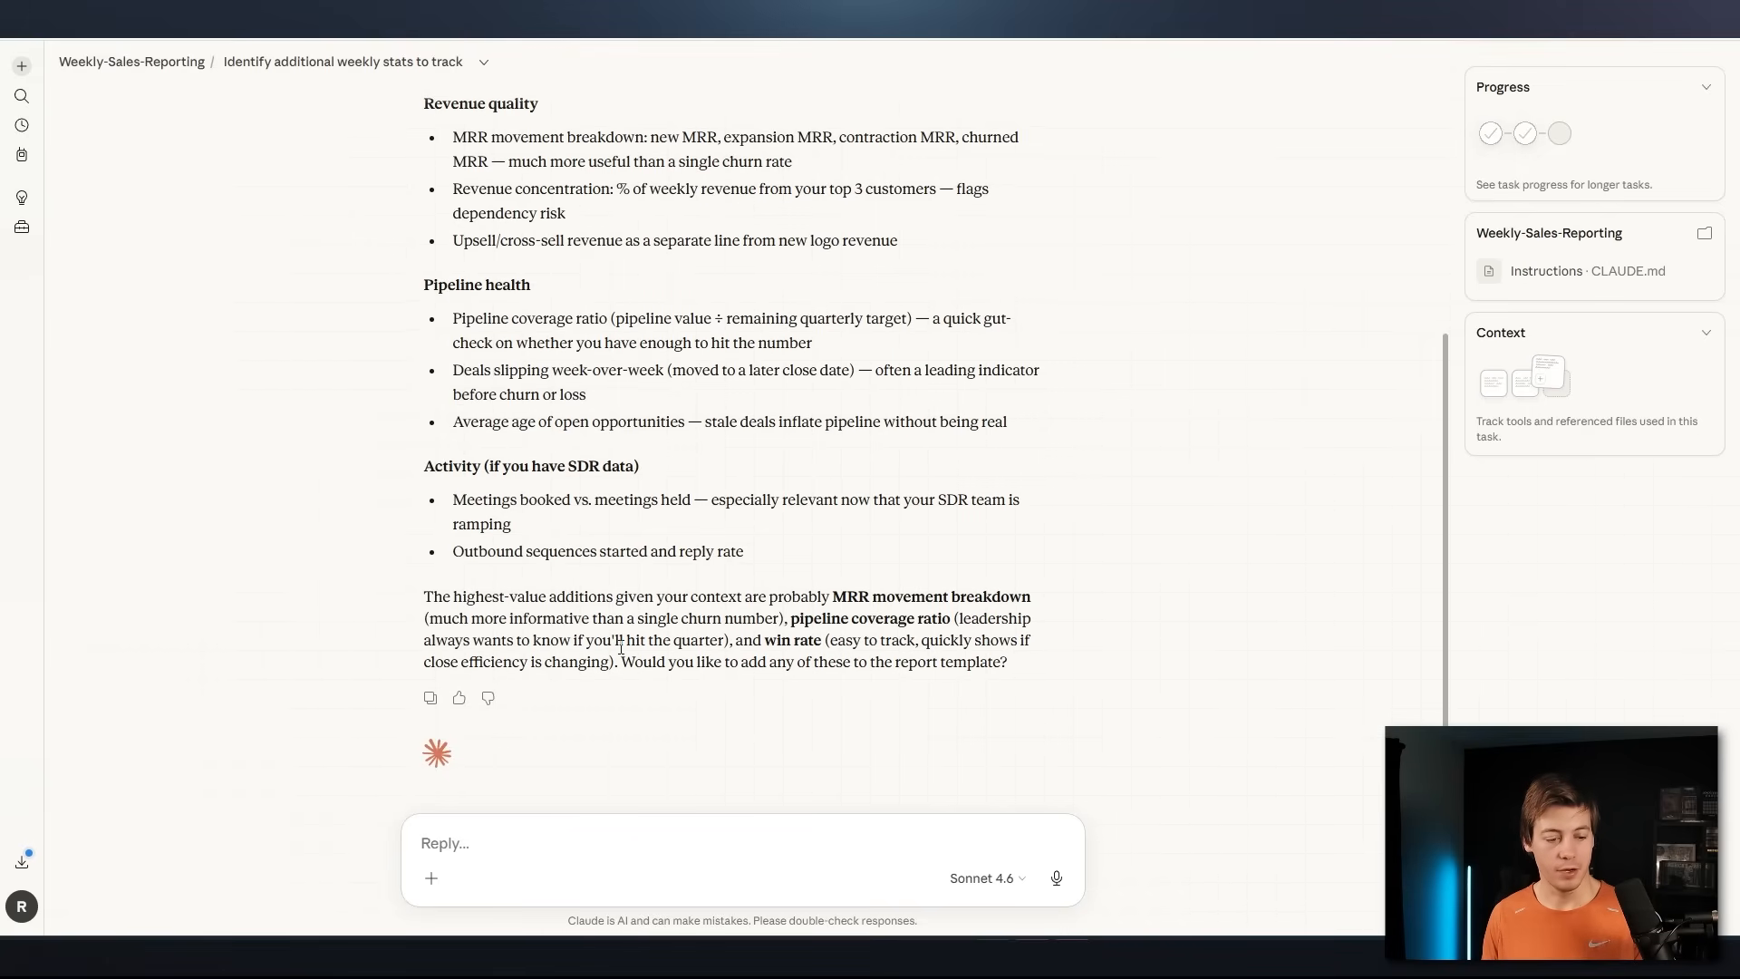
left_click_drag(1002, 663, 667, 662)
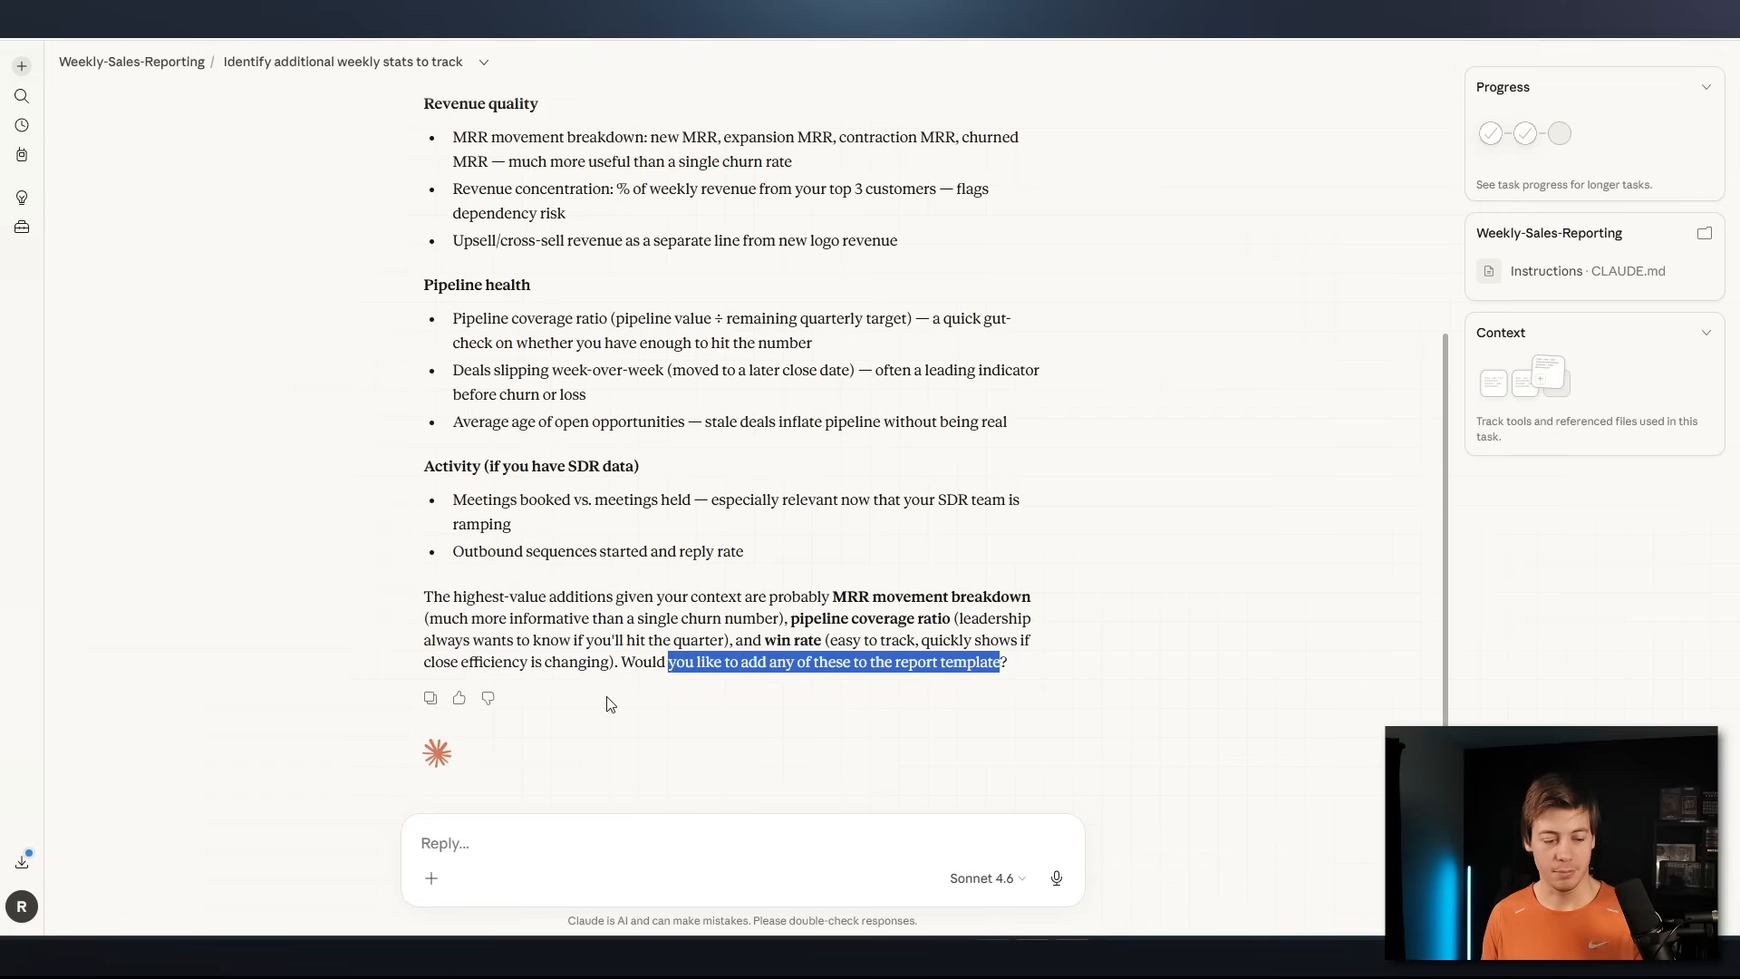
left_click(505, 852)
type("Add what you believe woul")
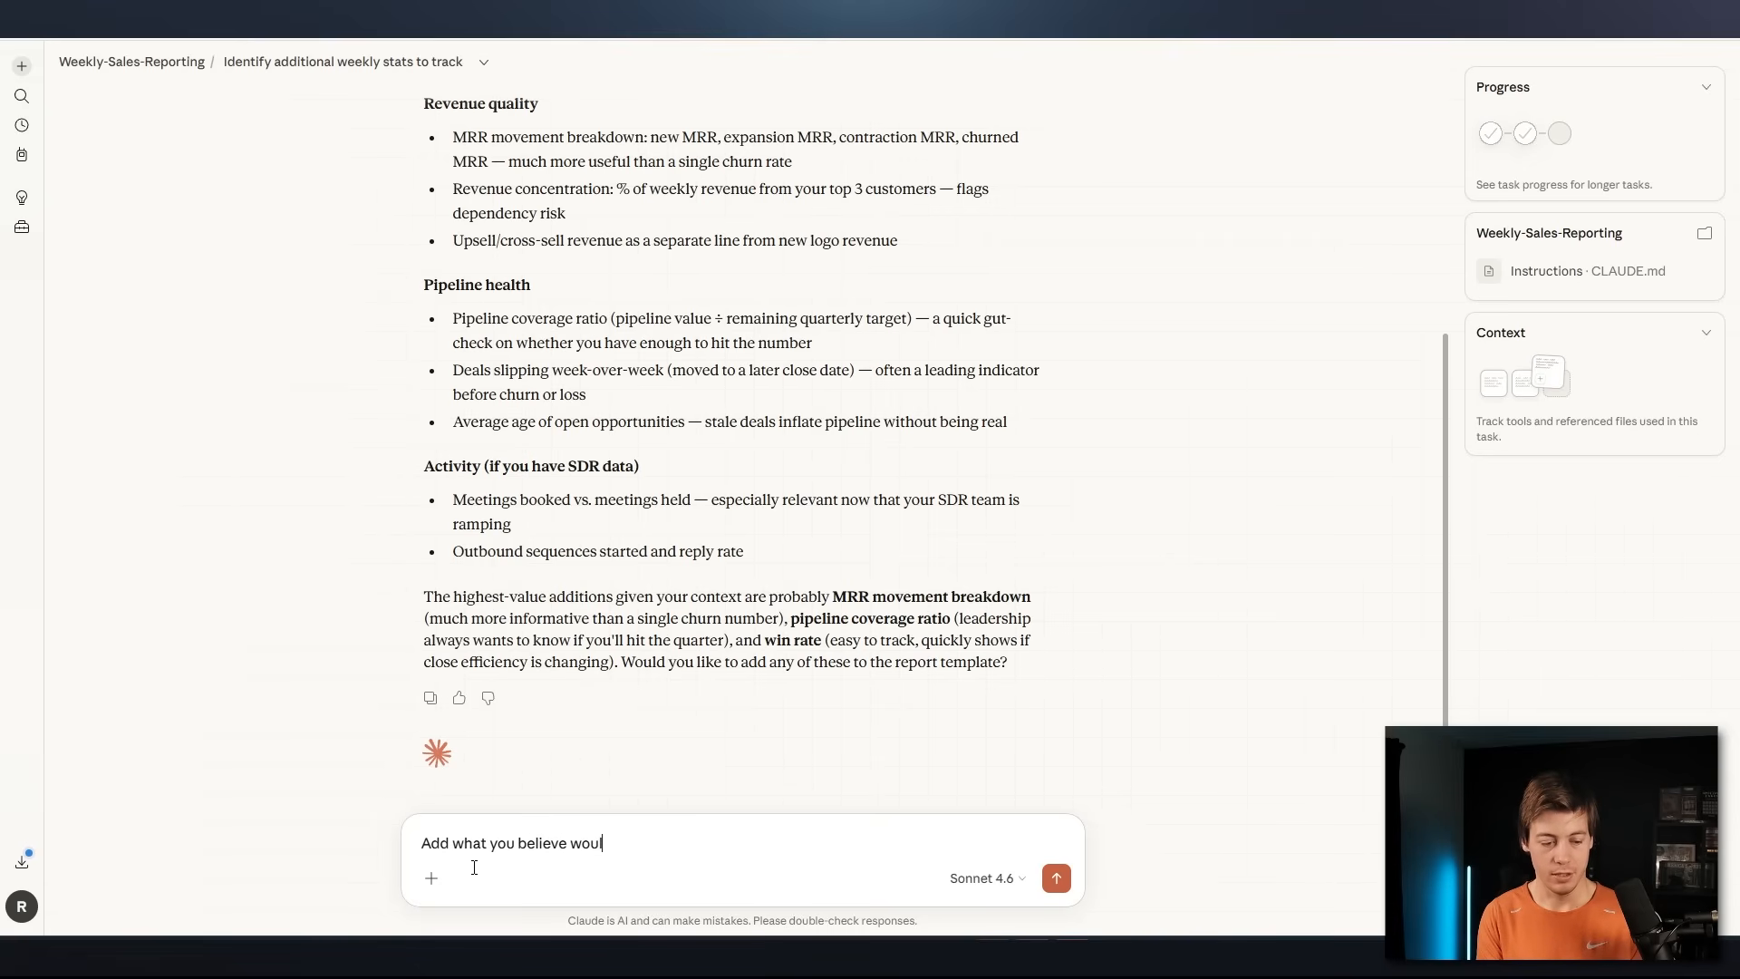
type("d imporve the")
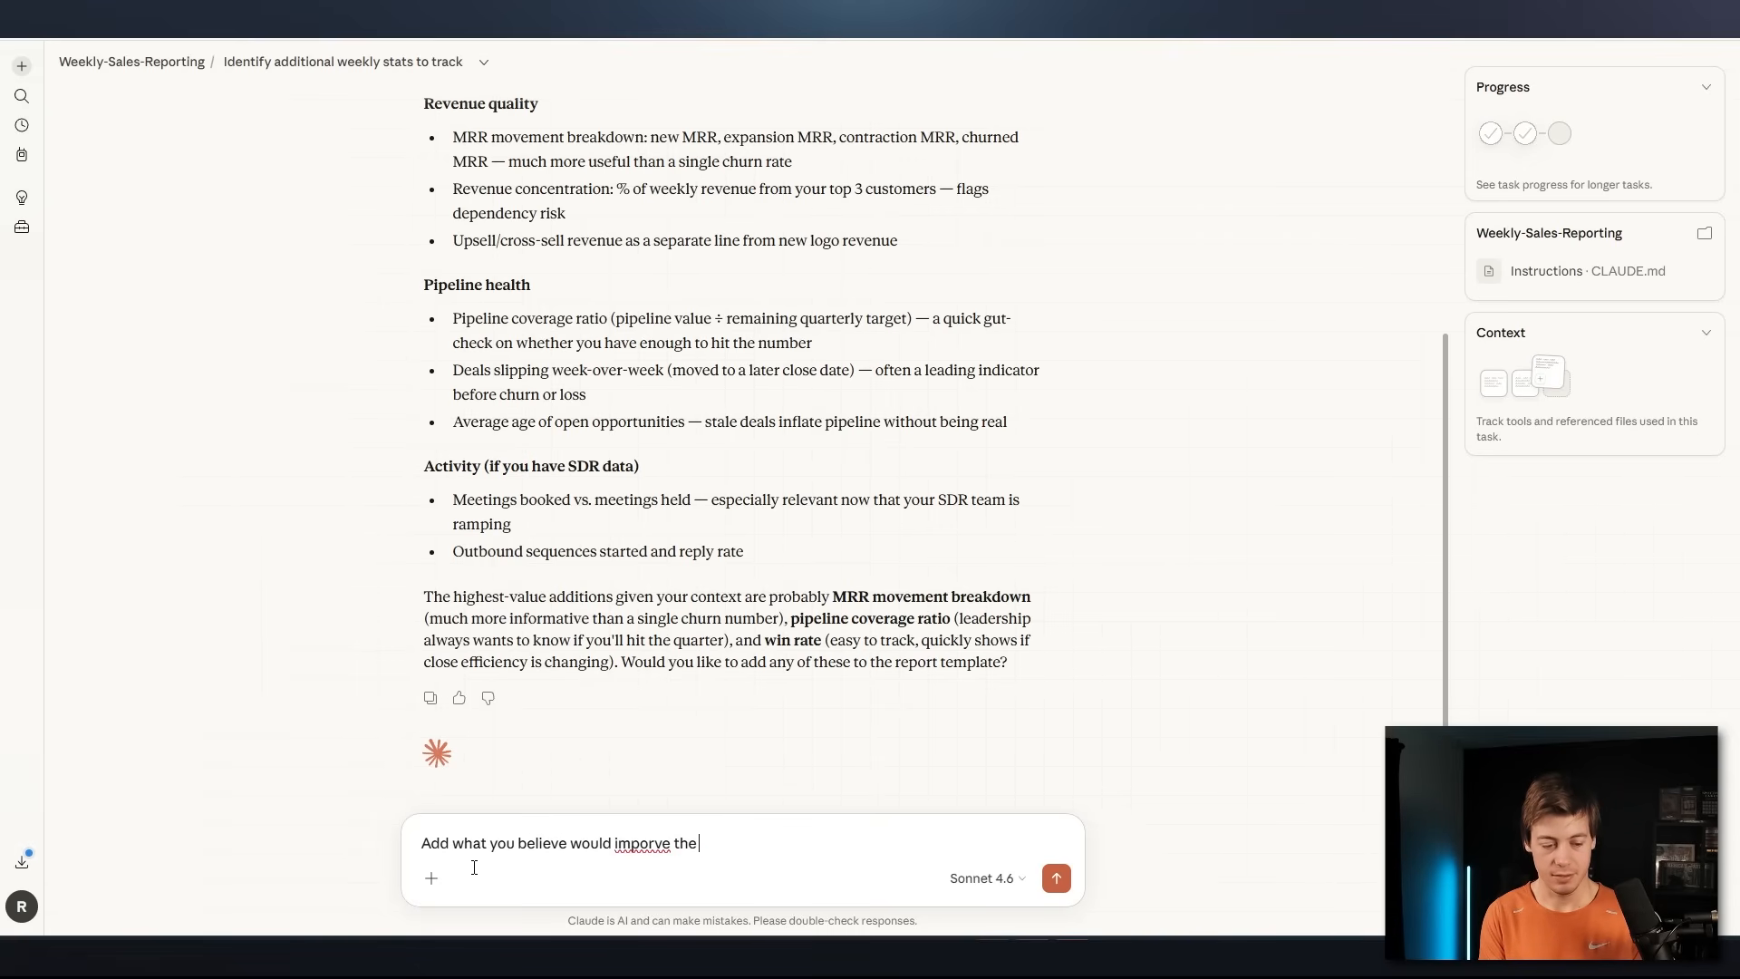
type("project. Confirm with me before you add this in to my instructions file")
key("Return")
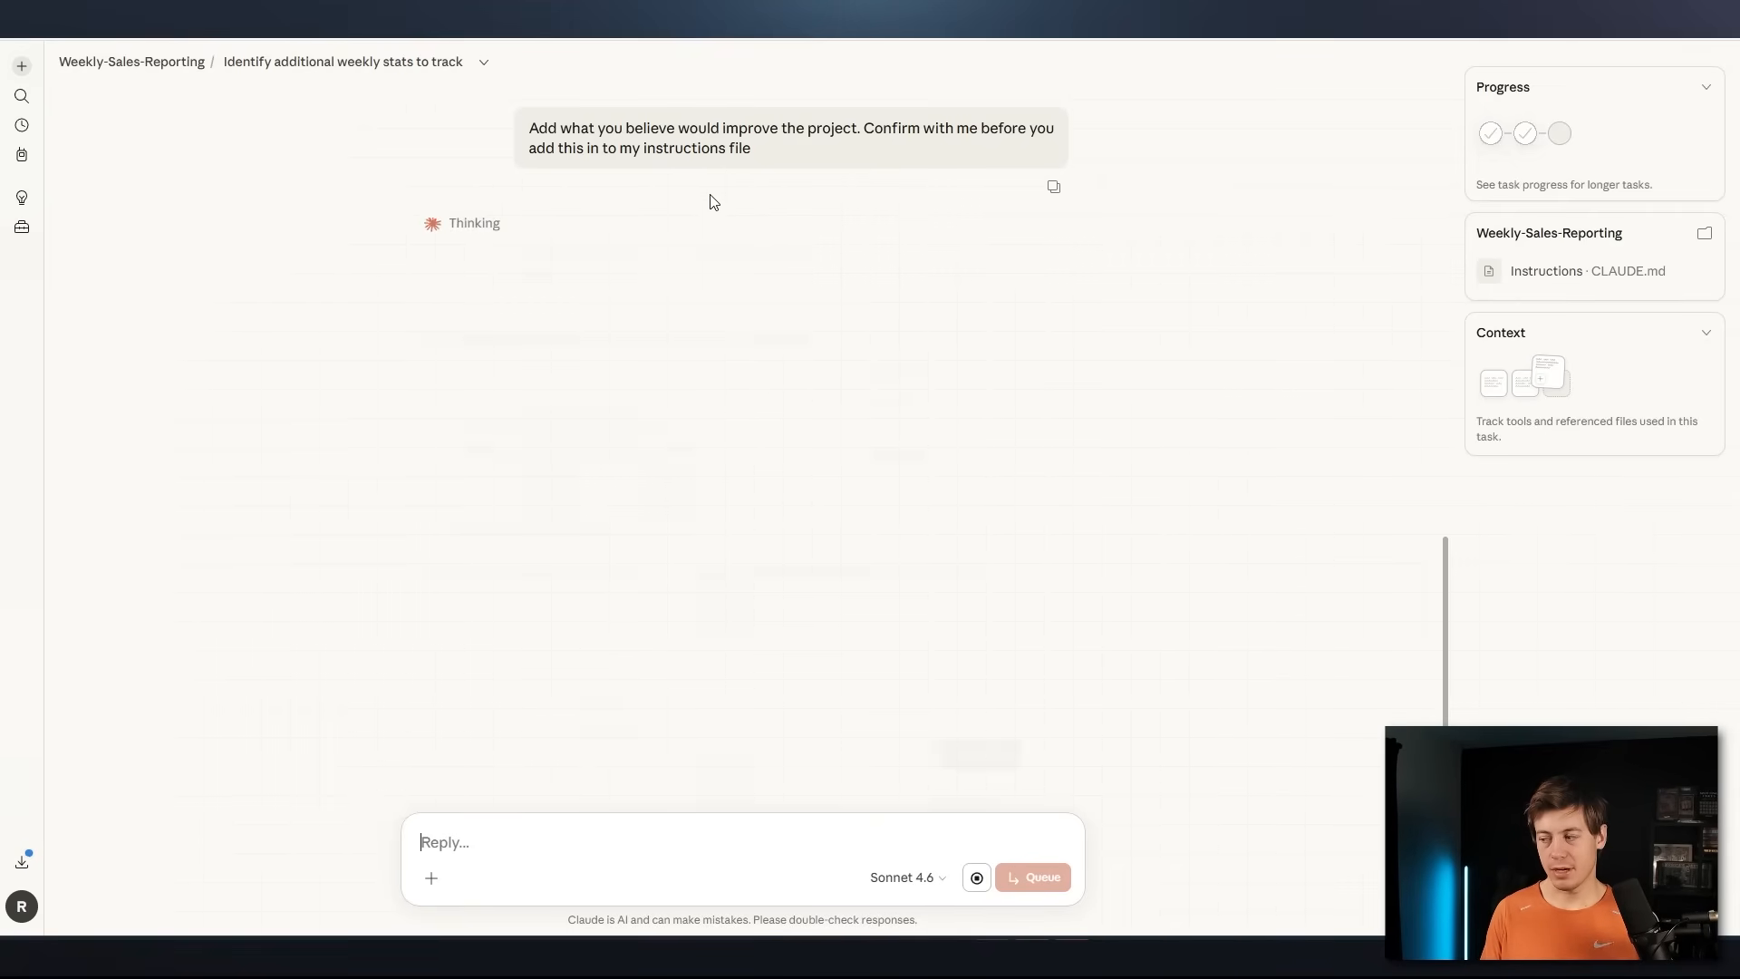
Review the proposed key metrics, context additions and reporting behavior addition, plus the closing confirmation question
left_click_drag(445, 345, 803, 361)
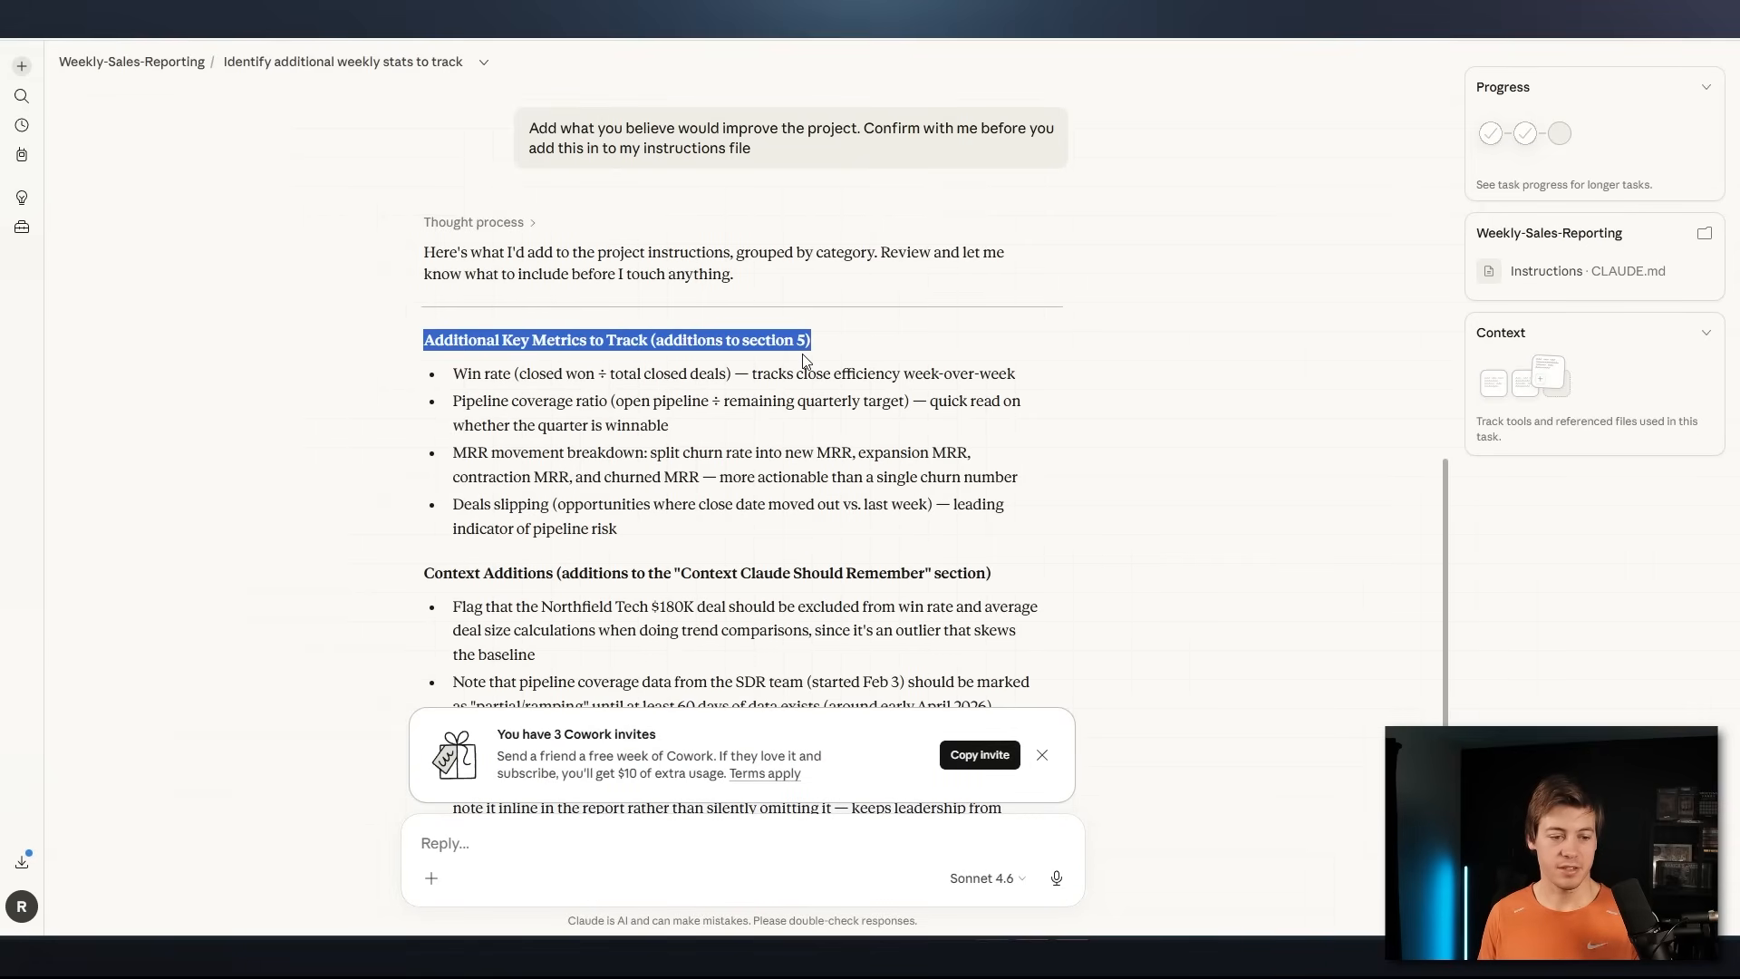
triple_click(486, 578)
scroll(485, 579, "down", 3)
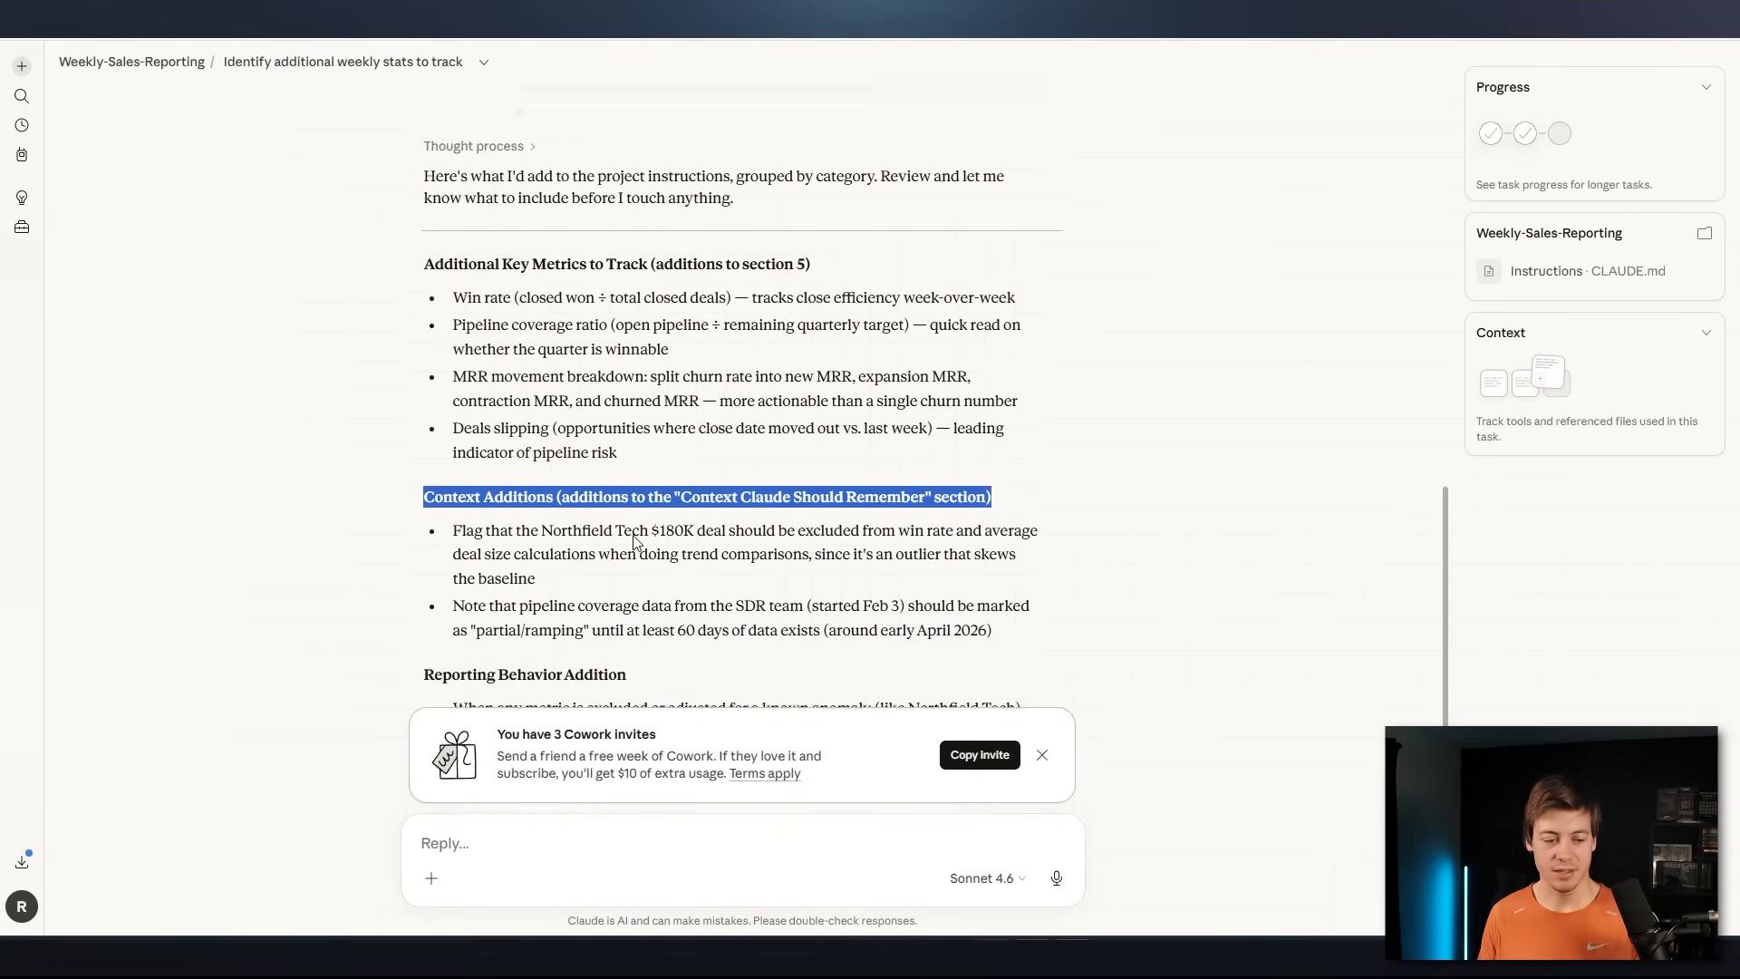
triple_click(462, 571)
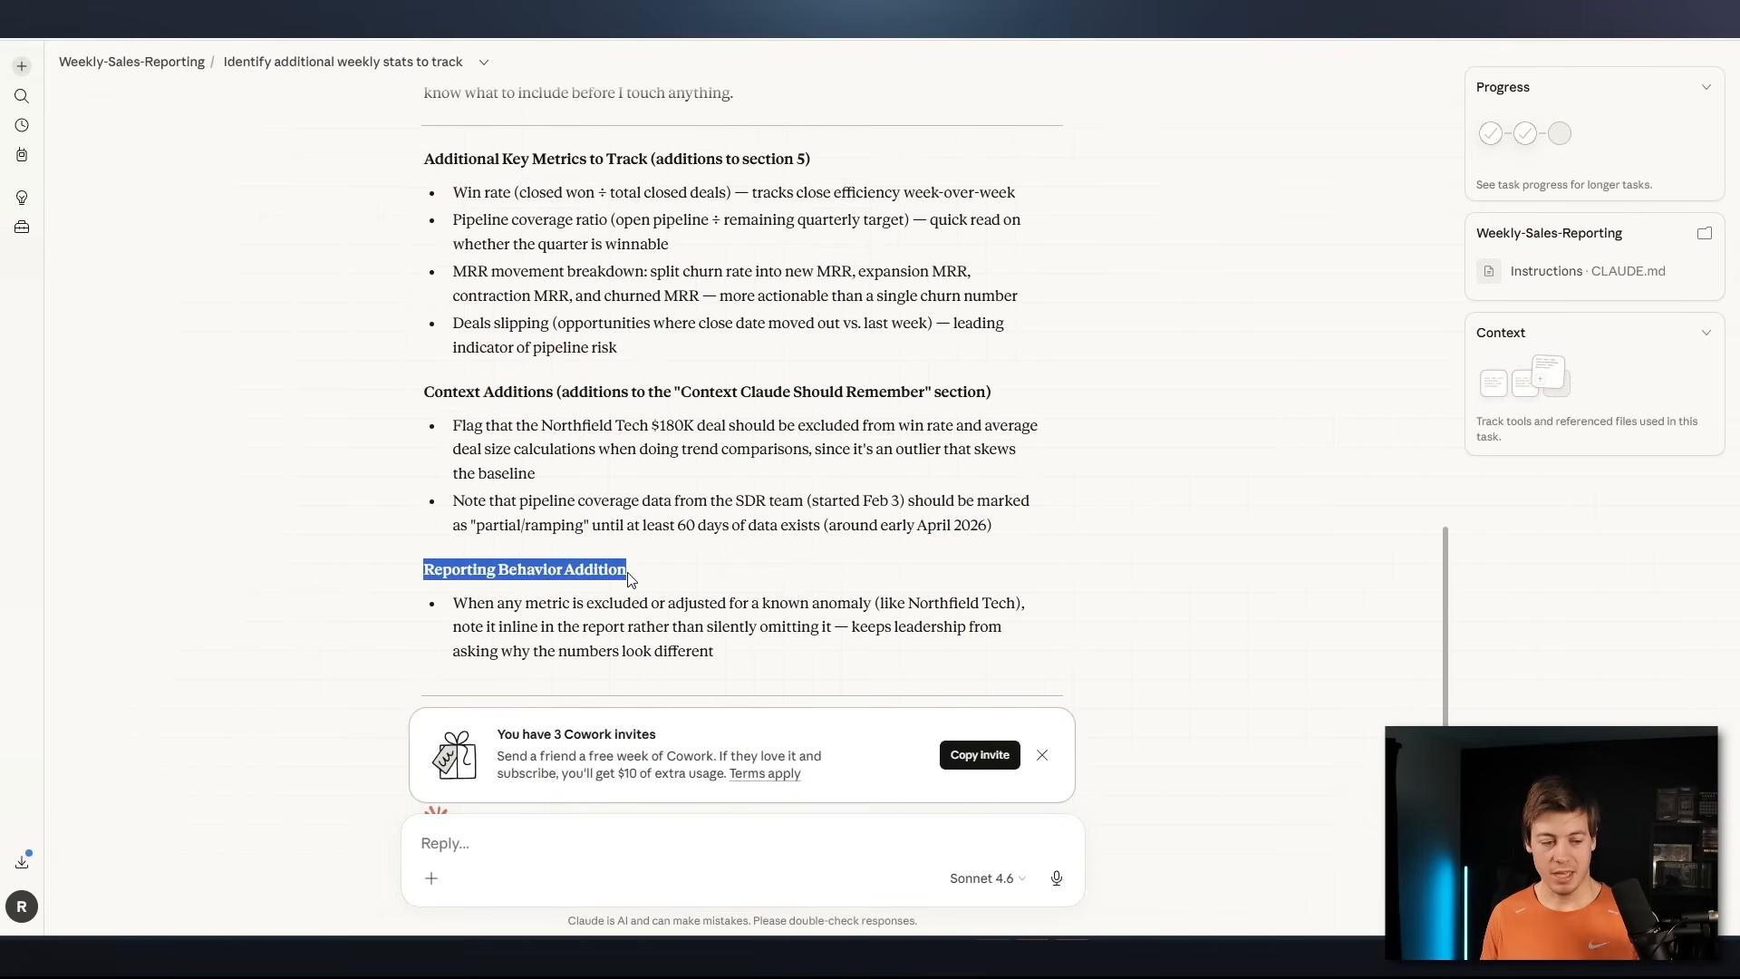
scroll(493, 531, "down", 3)
triple_click(493, 531)
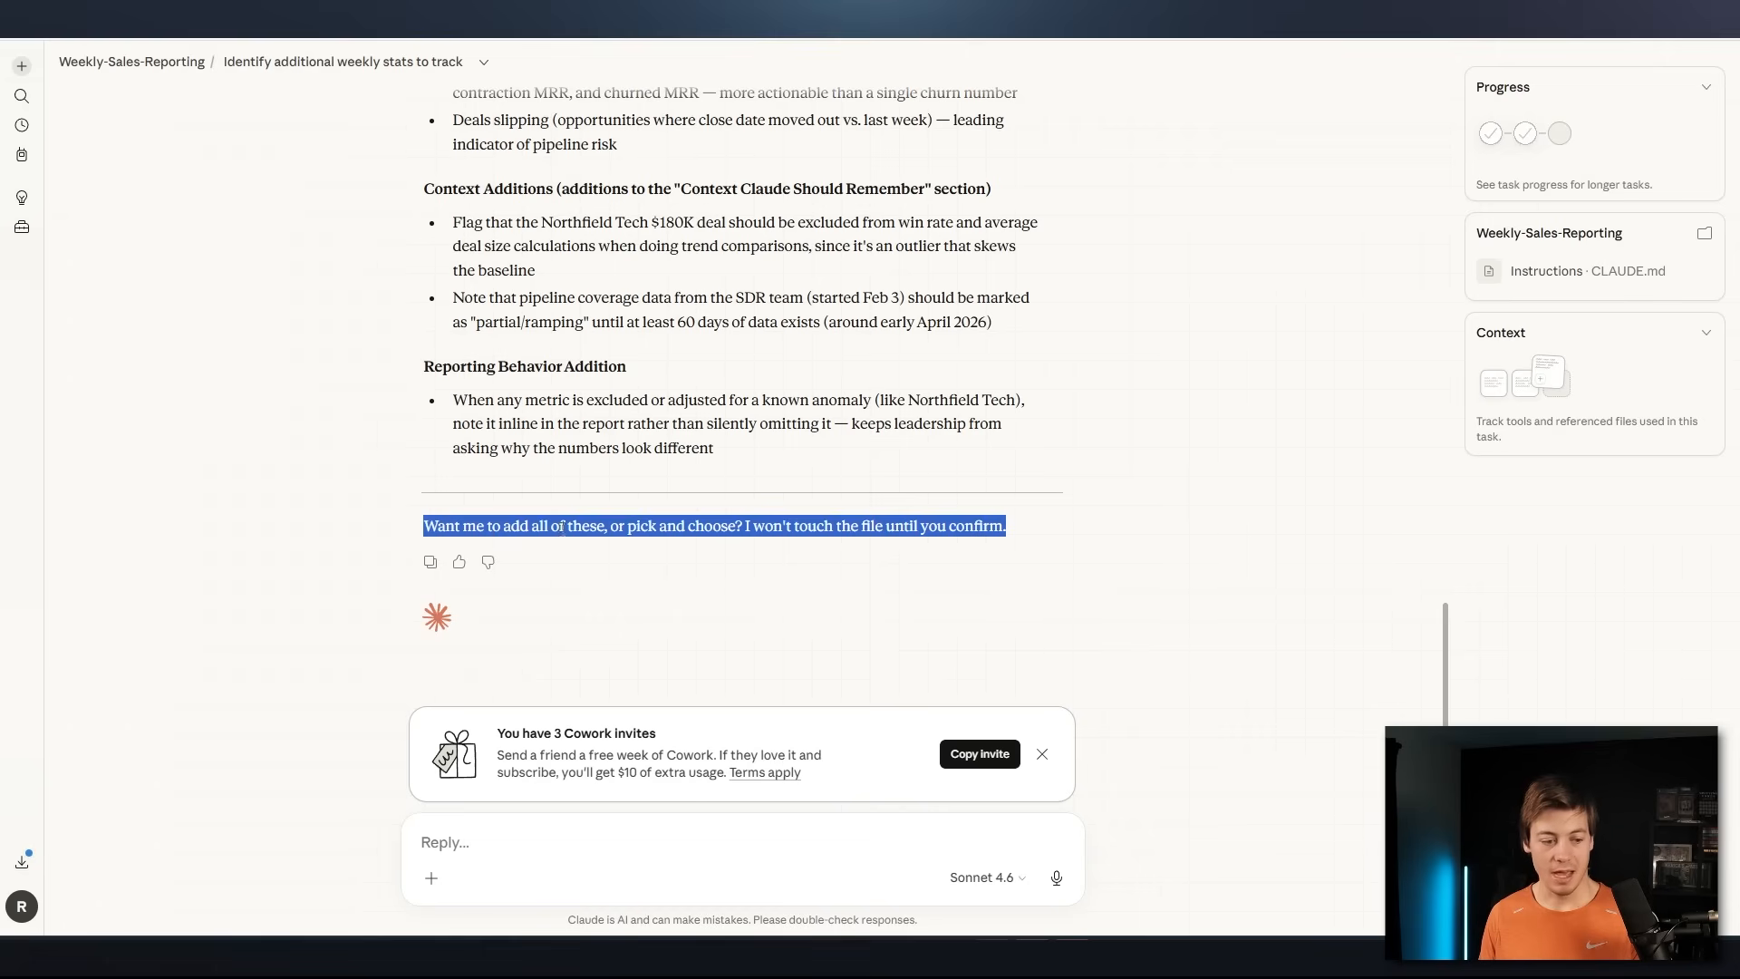
left_click(671, 528)
left_click_drag(1002, 526, 522, 523)
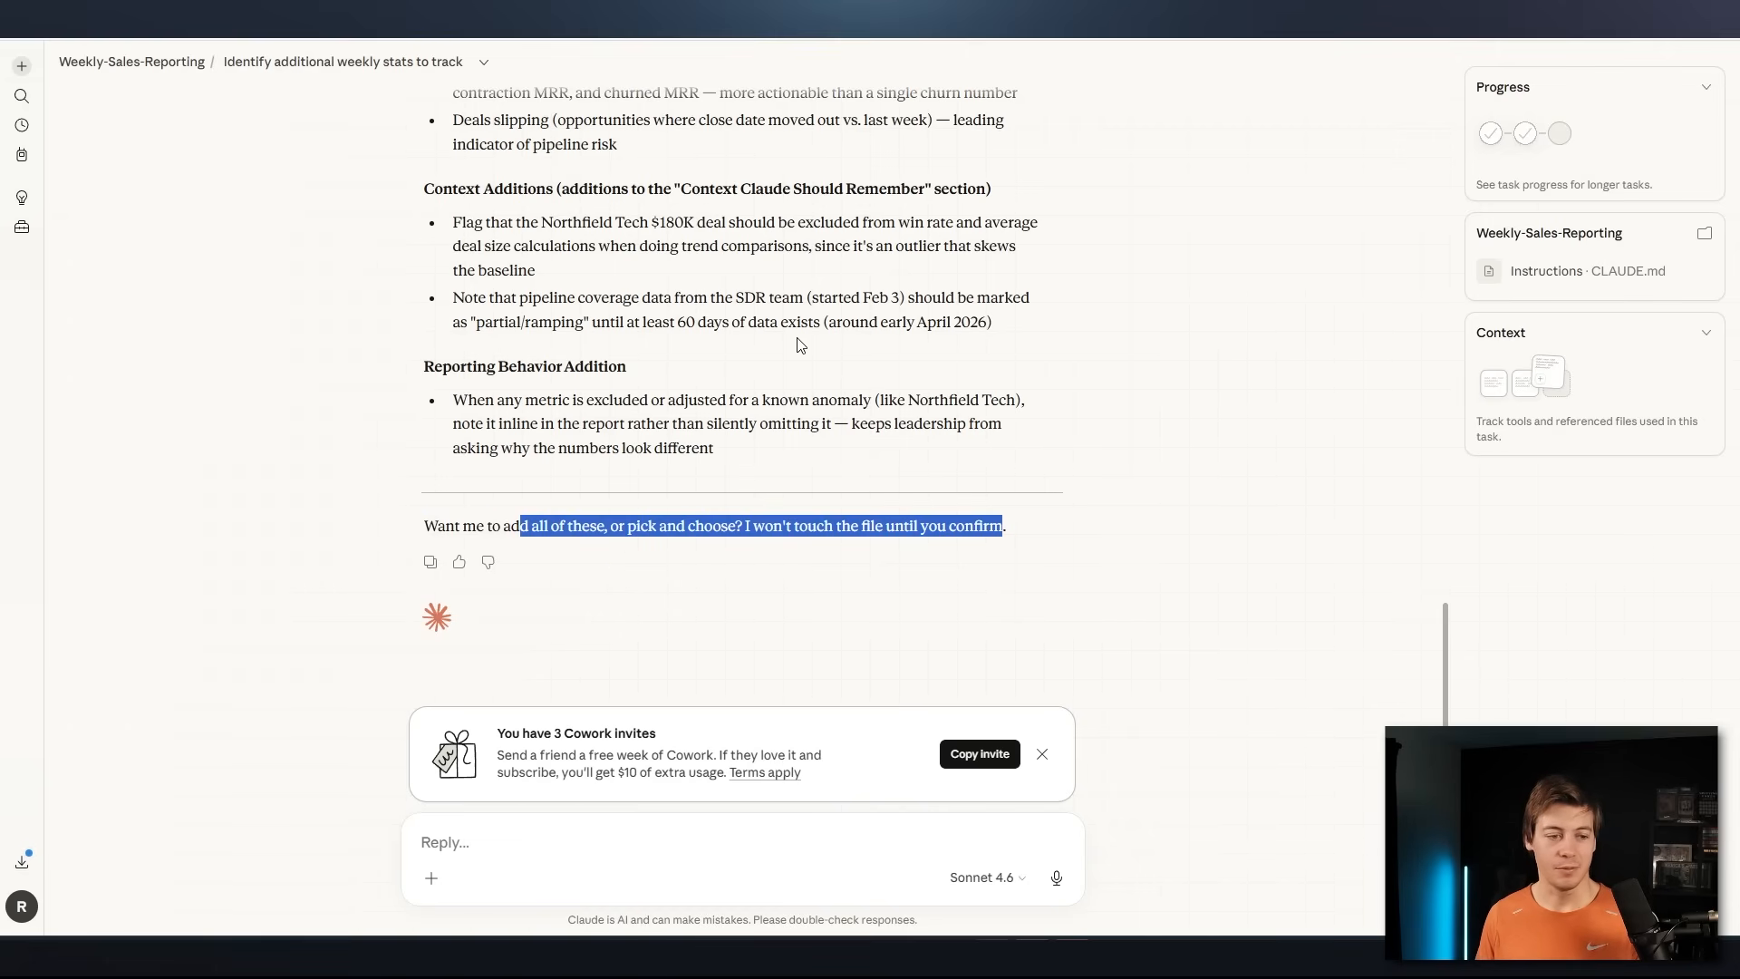
scroll(805, 343, "up", 3)
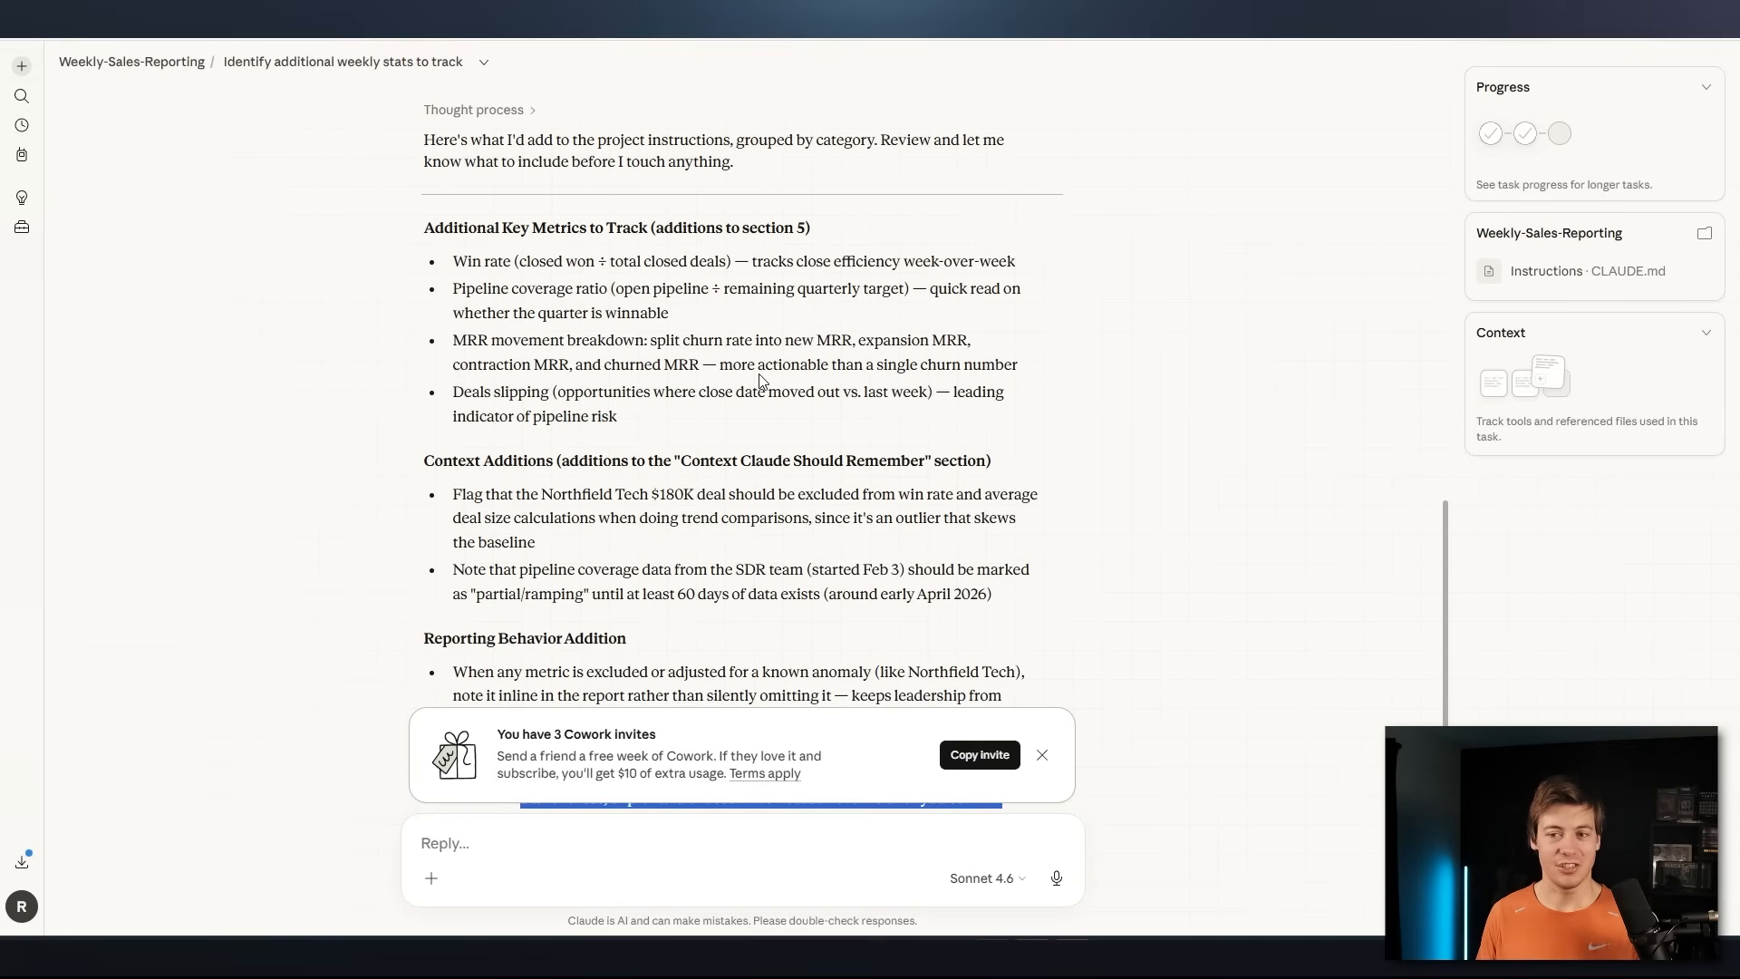
scroll(597, 290, "down", 3)
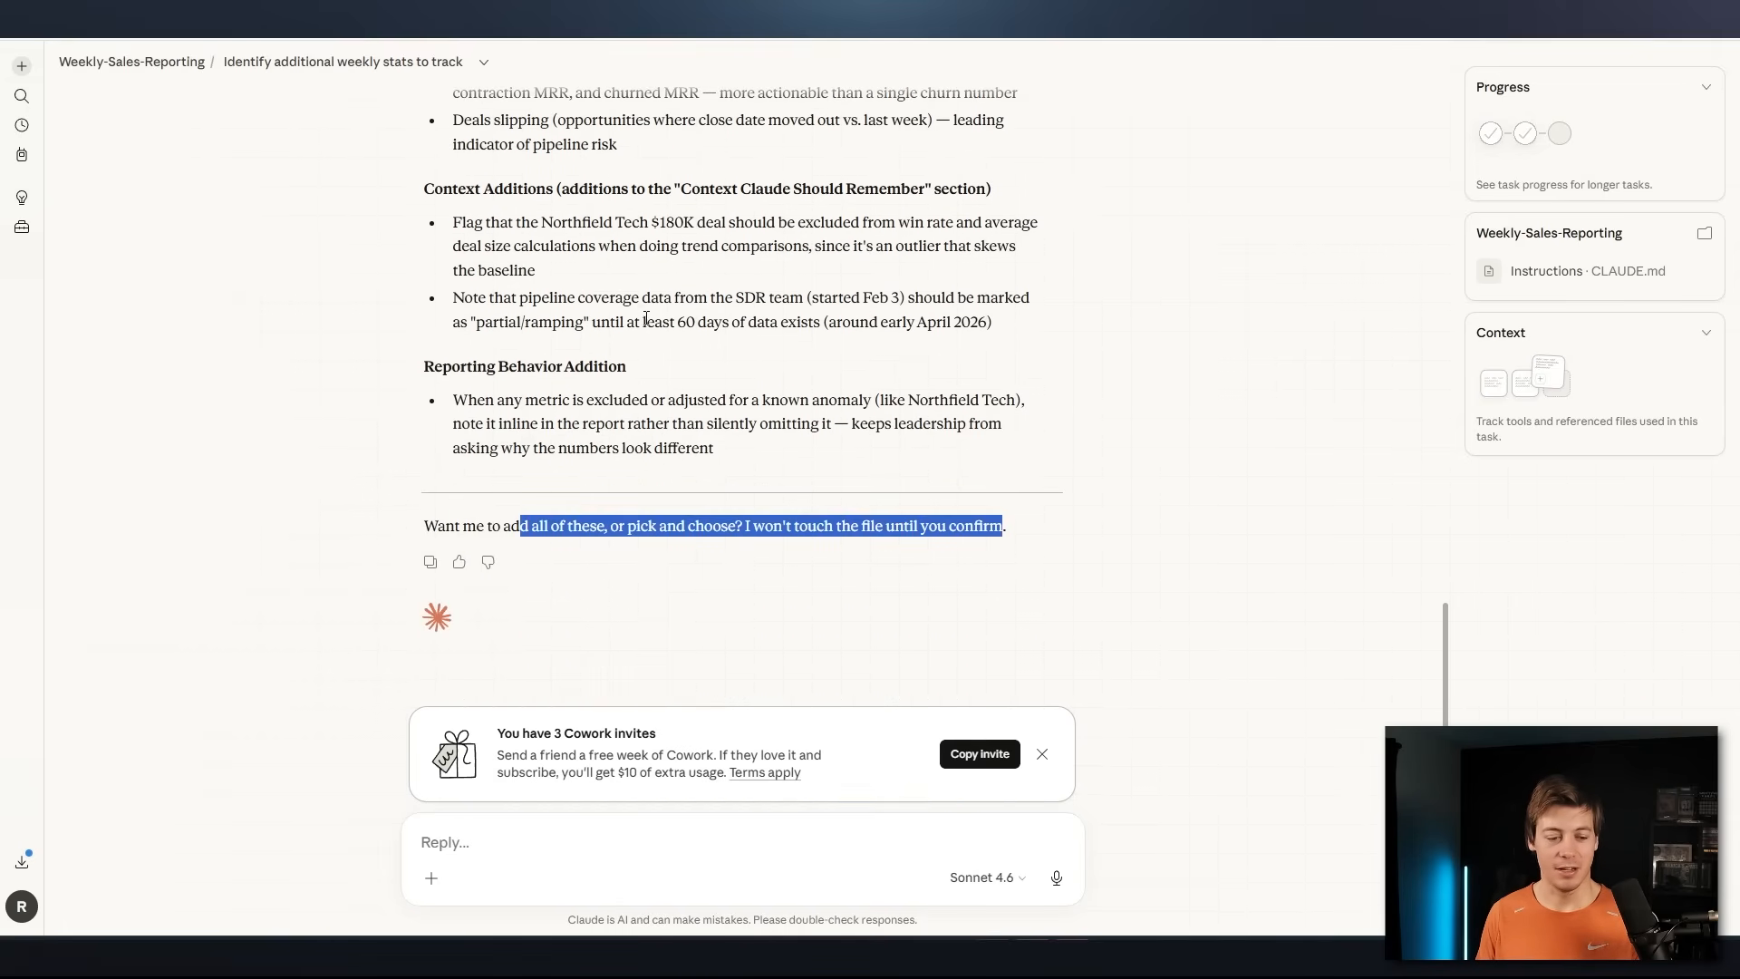
left_click(673, 526)
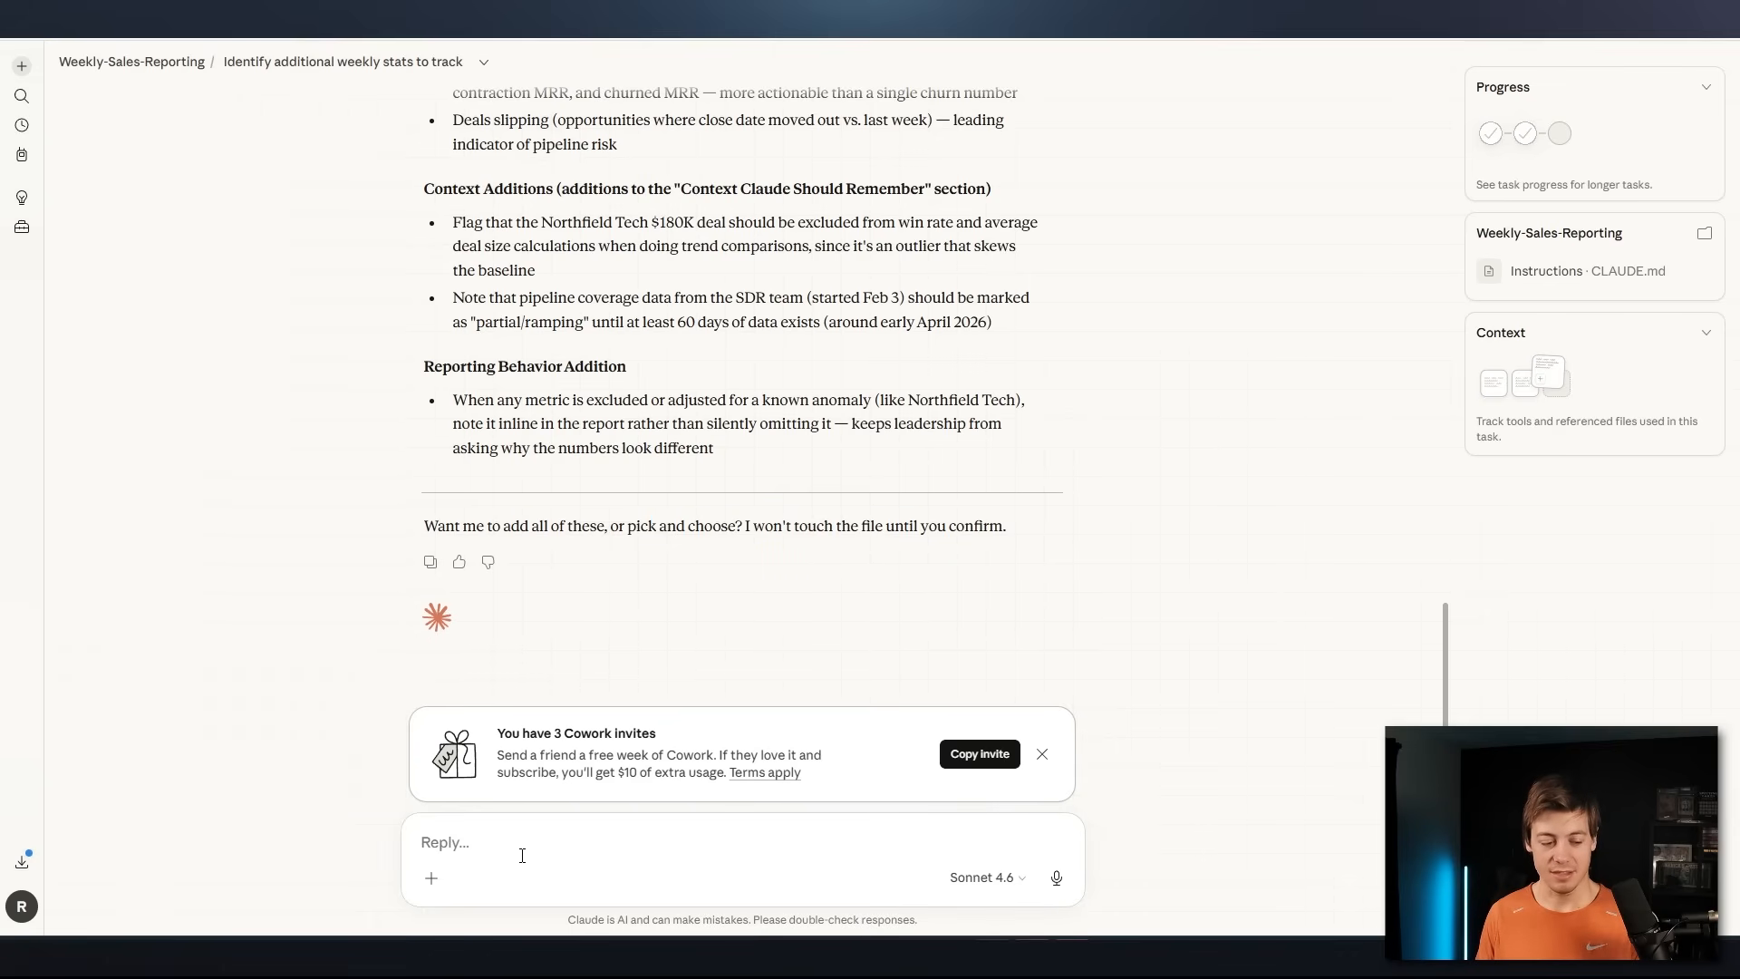
Approve every proposed addition by replying "Add in all of these"
type("Add i")
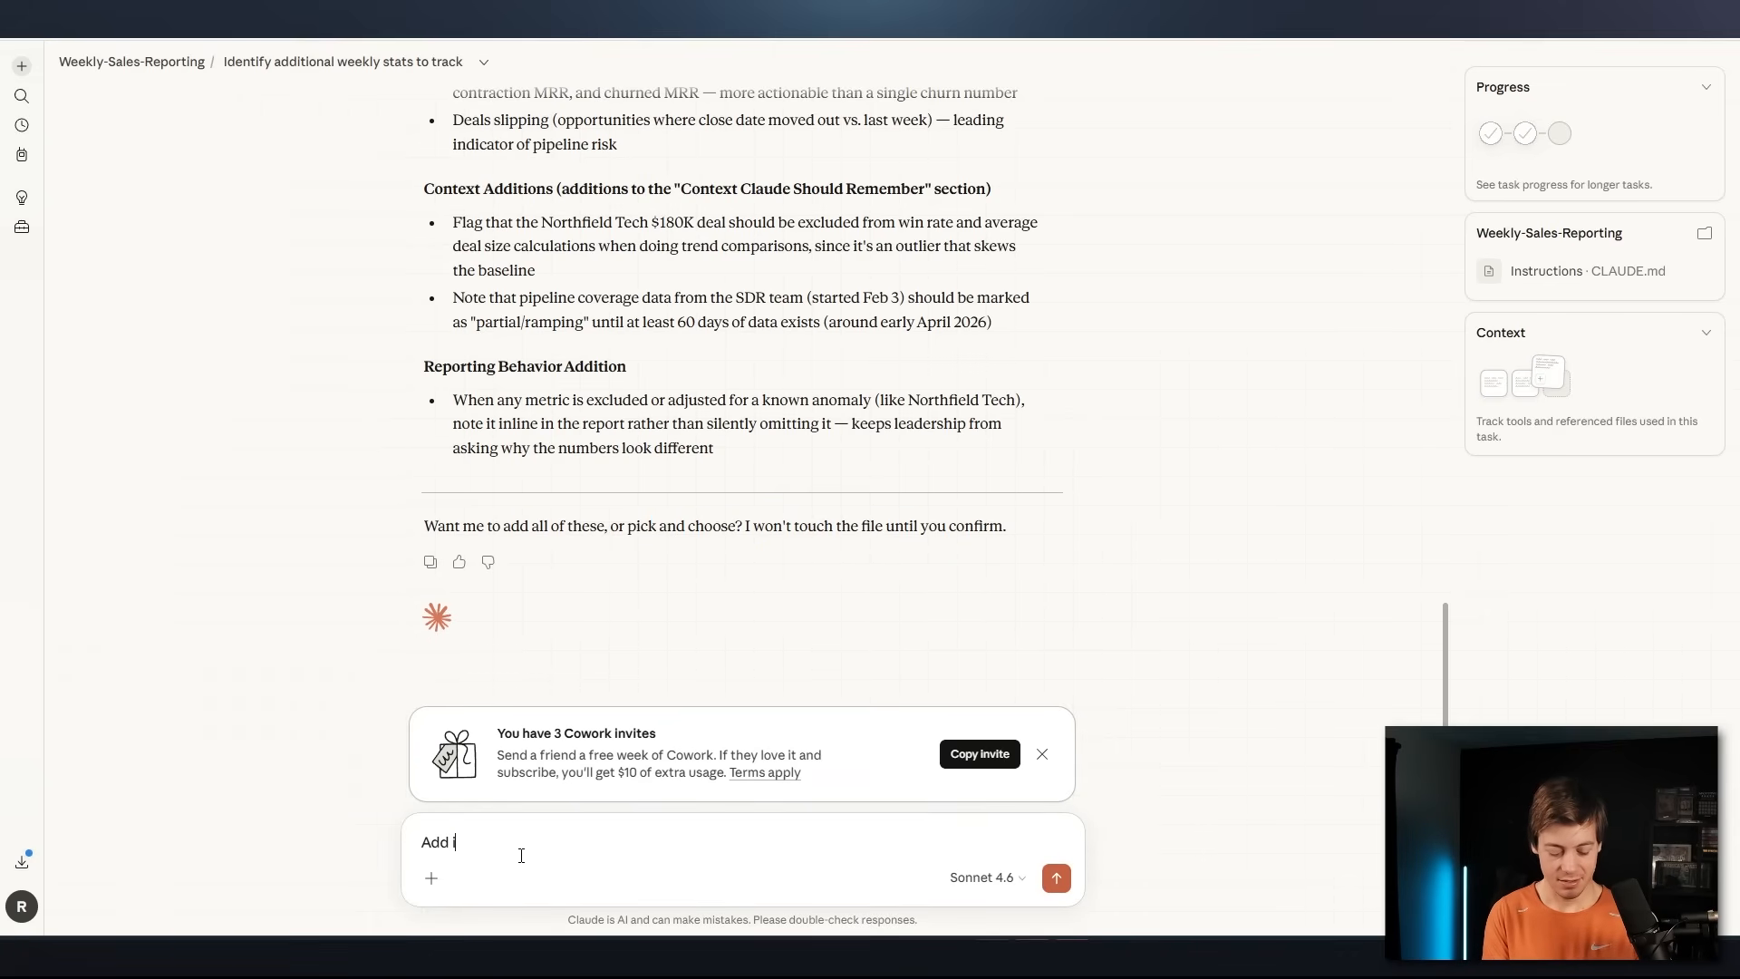
type("n all of these")
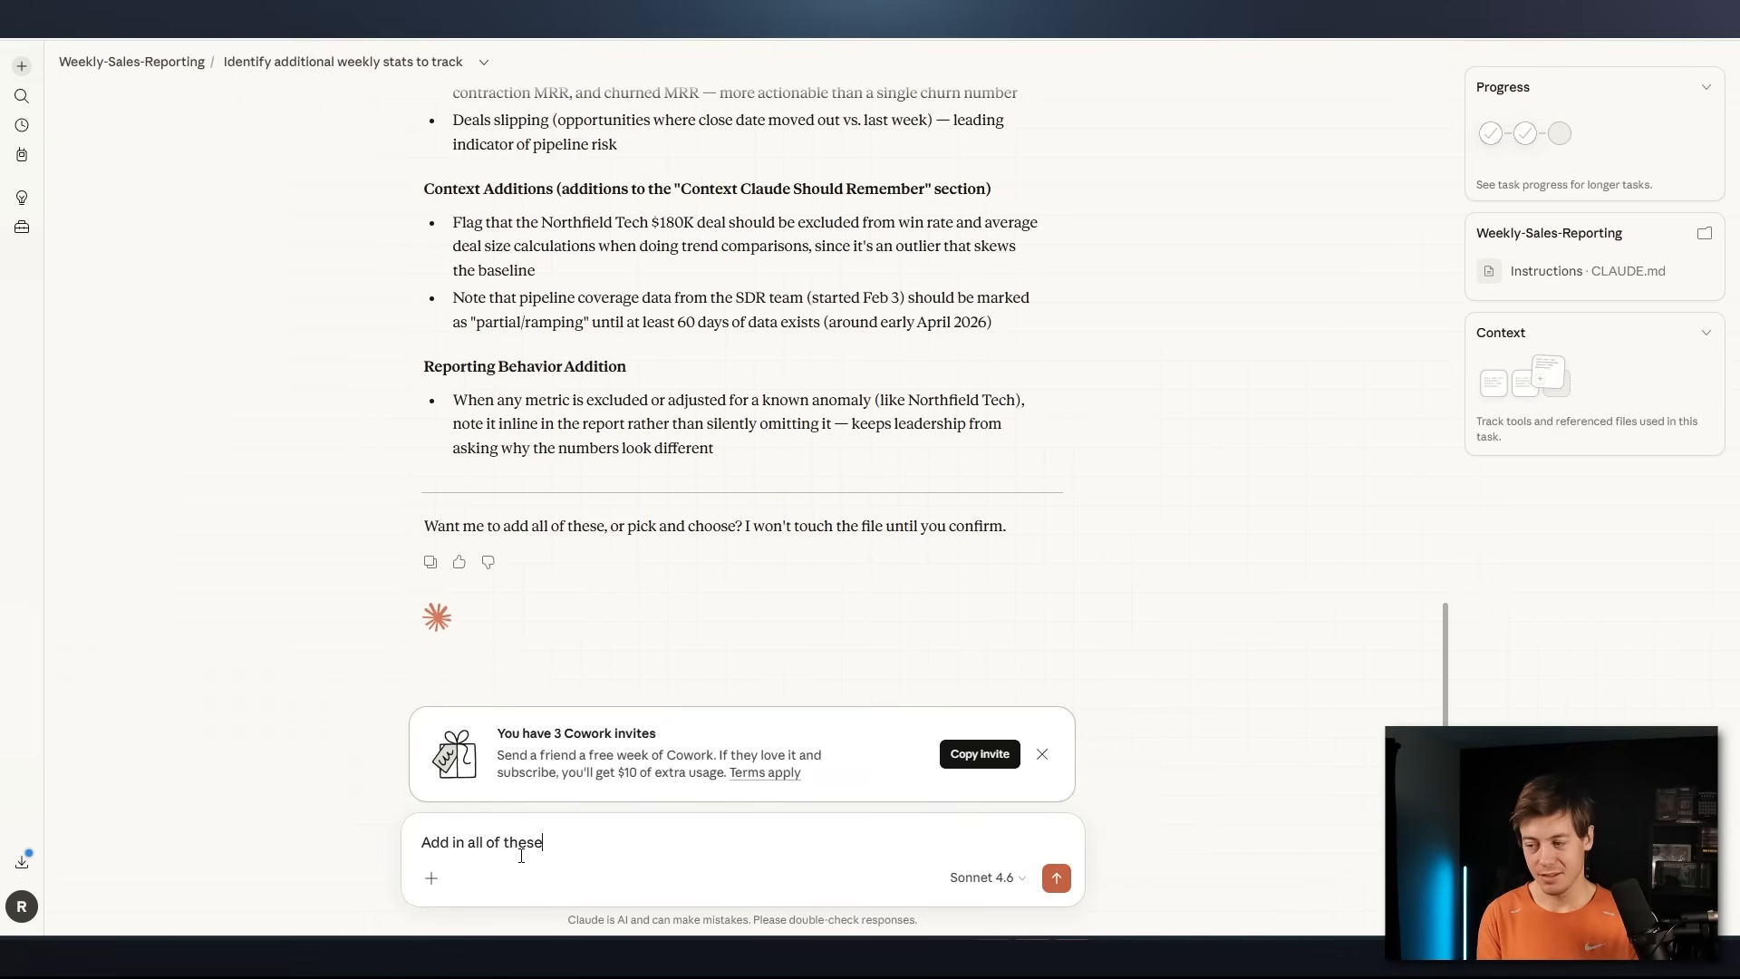
key("Return")
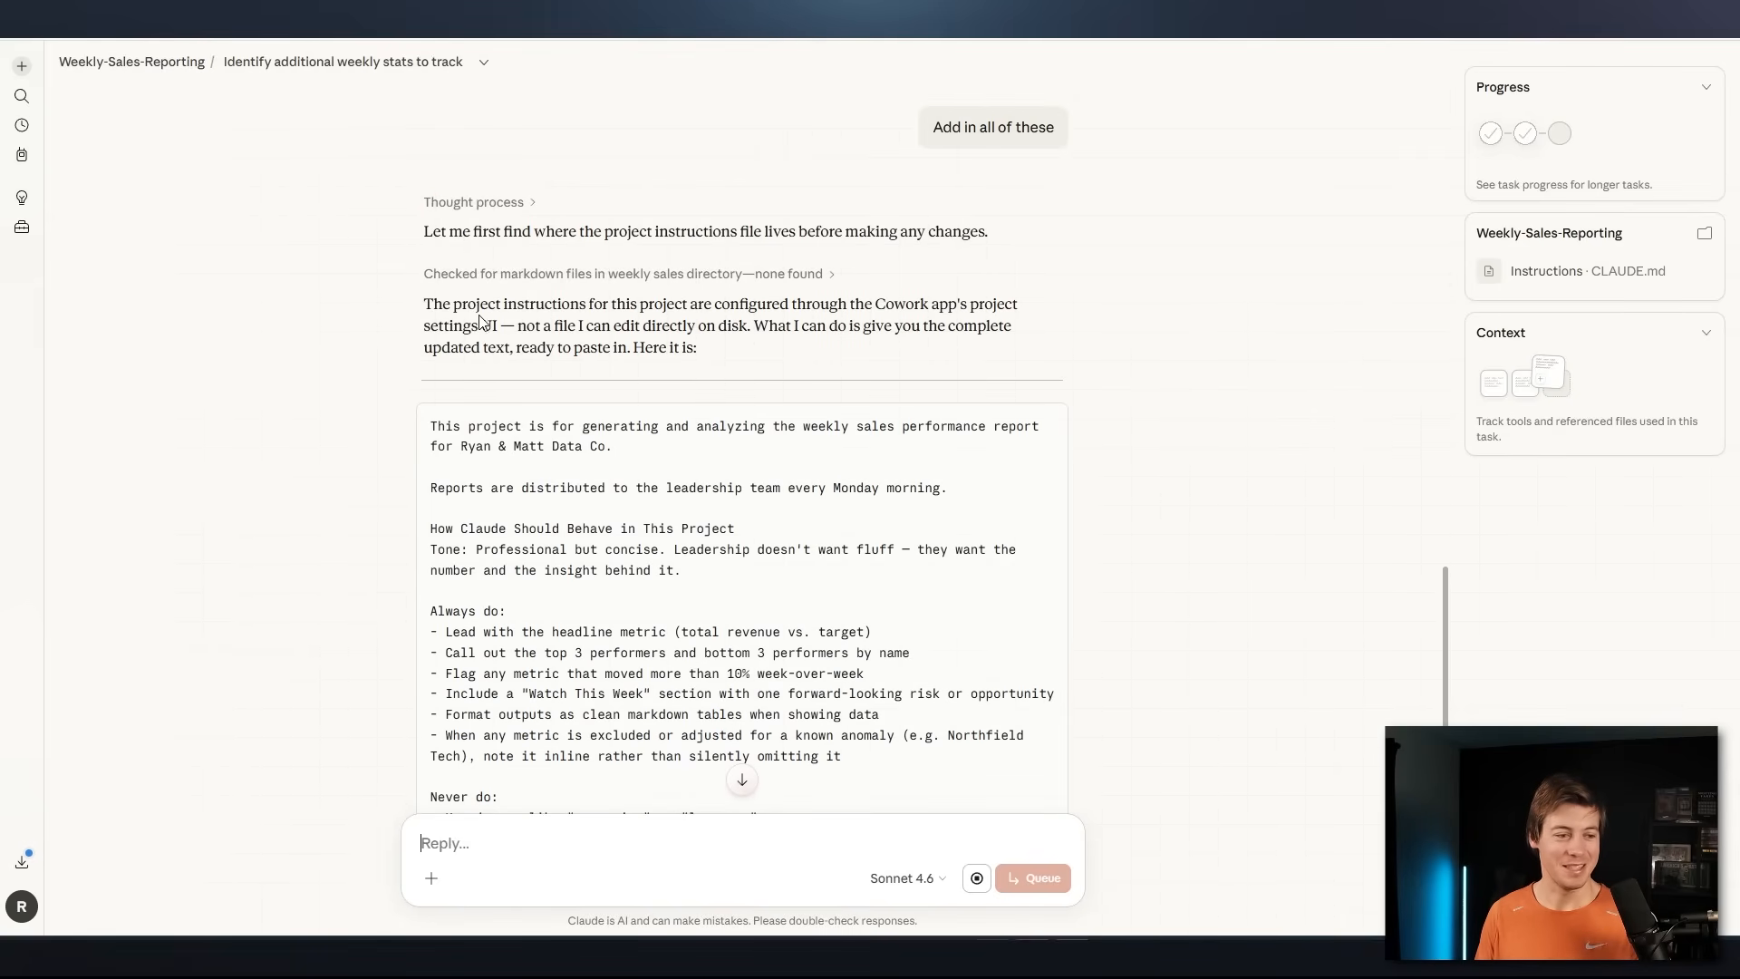
Read the explanation about editing the project instructions and copy the complete updated instructions text from the reply
left_click_drag(426, 305, 503, 328)
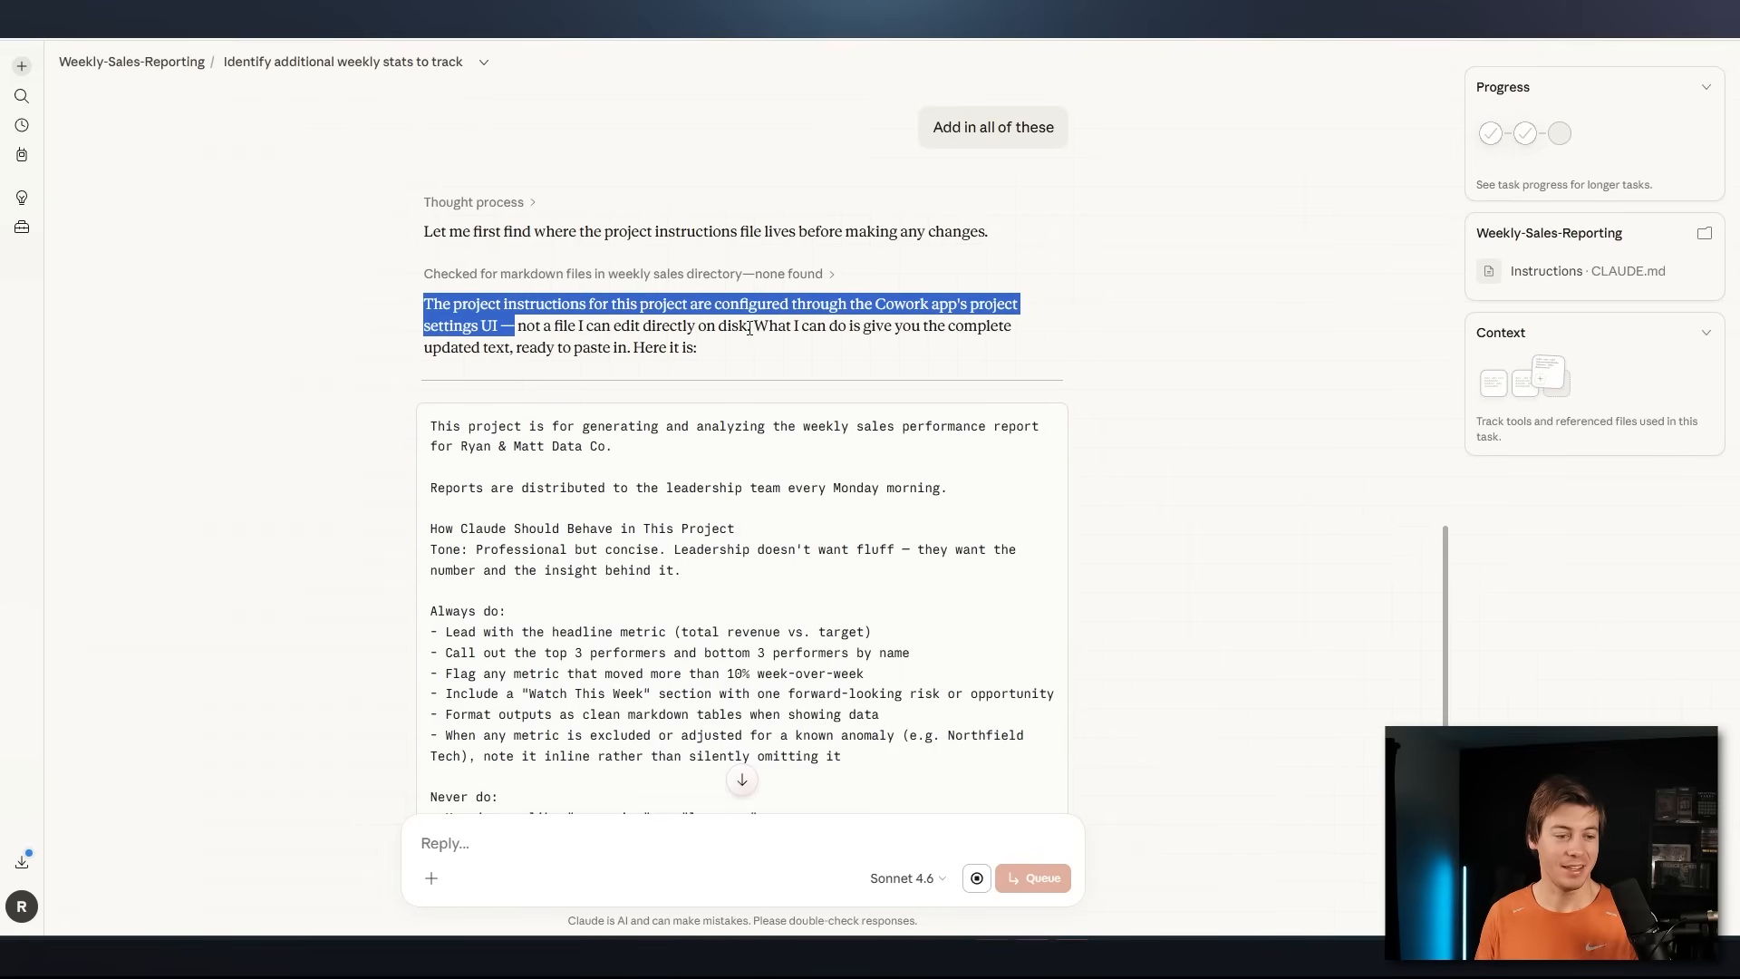
left_click_drag(695, 328, 785, 349)
left_click(753, 365)
scroll(693, 426, "down", 15)
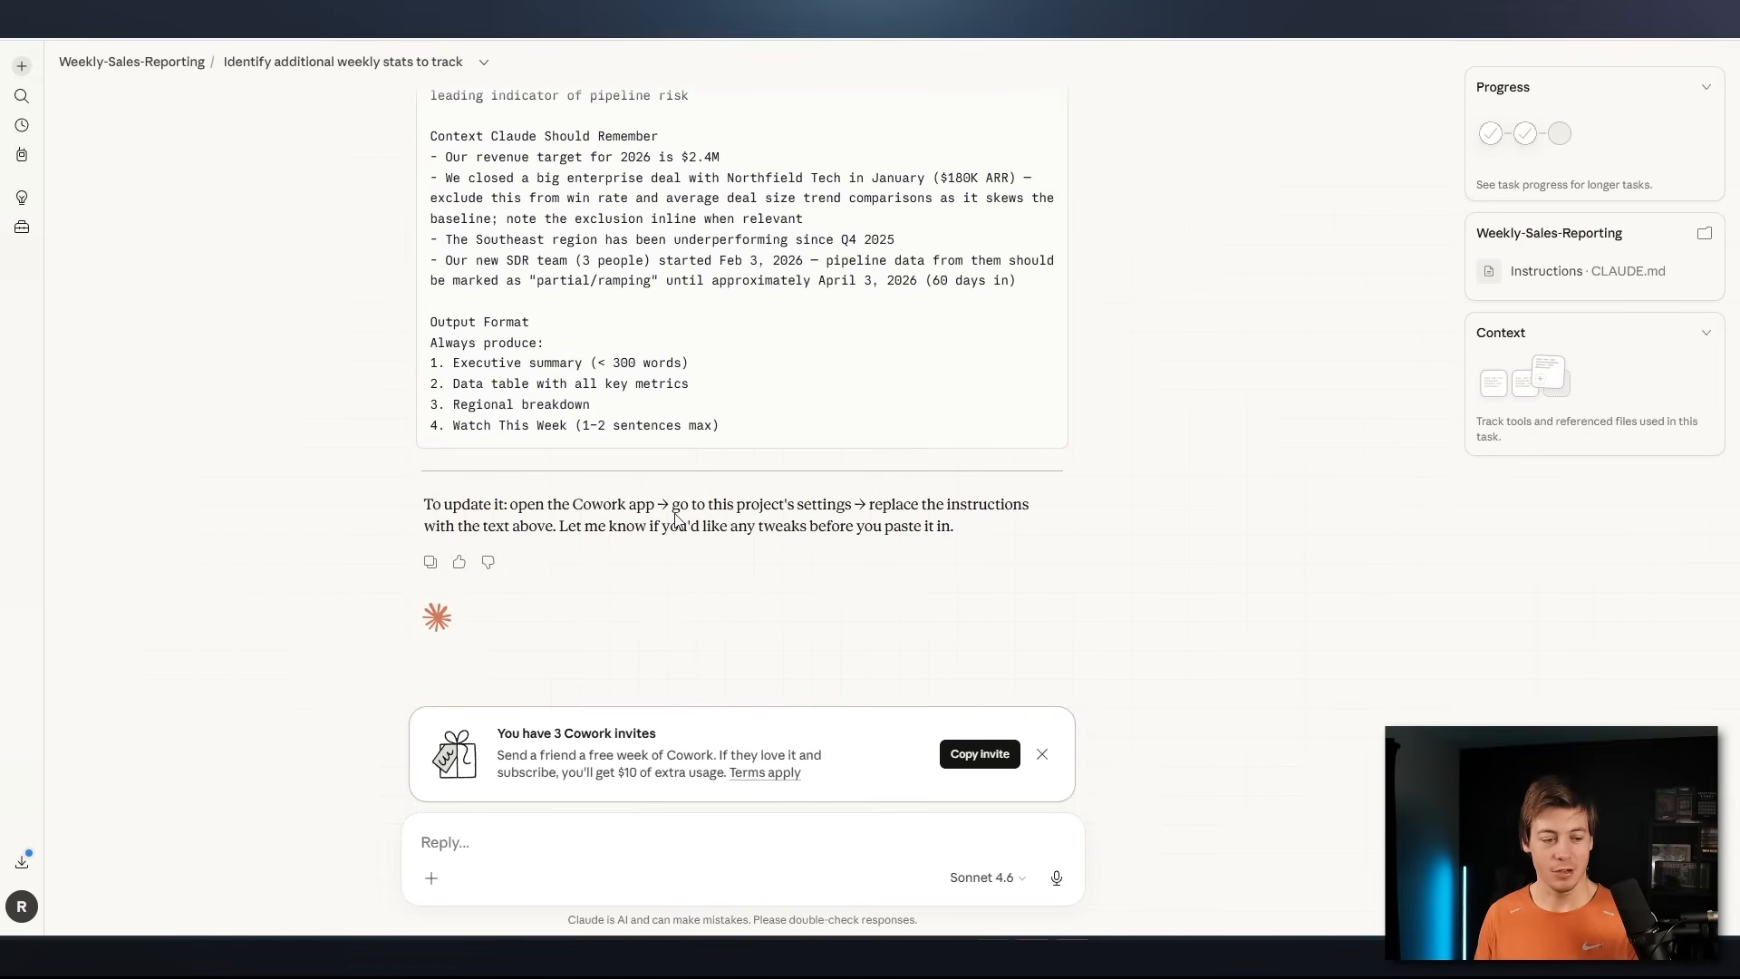
scroll(850, 497, "up", 3)
scroll(850, 497, "down", 3)
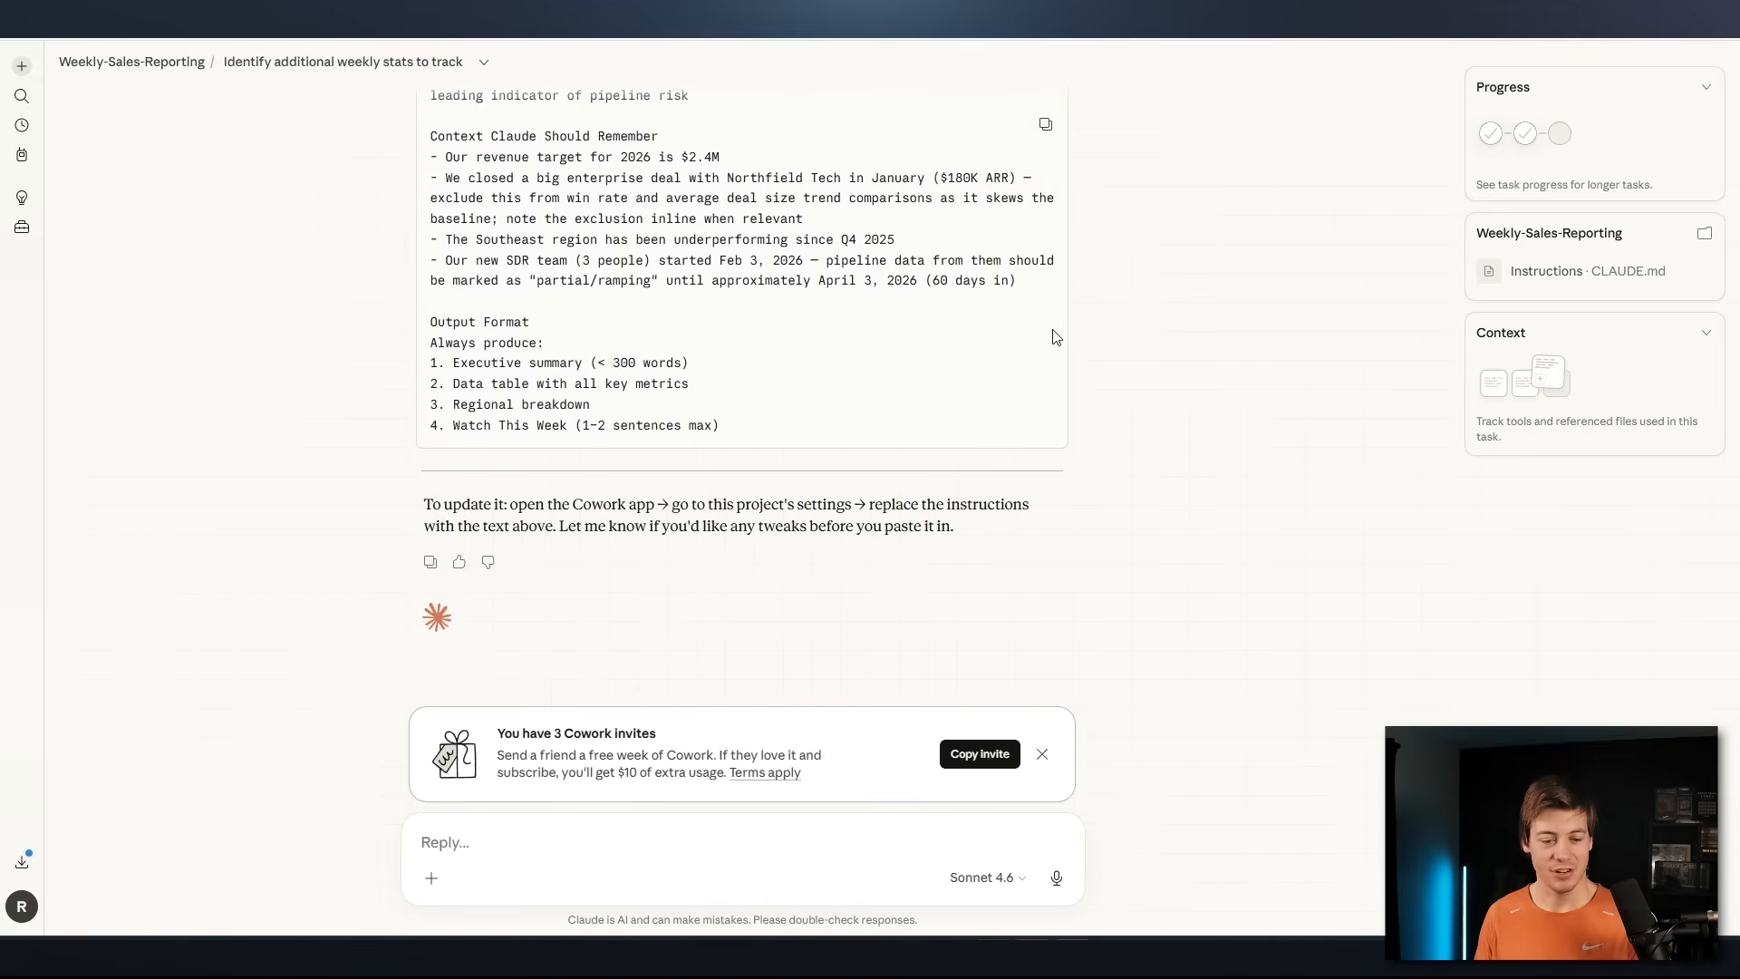
left_click(1044, 124)
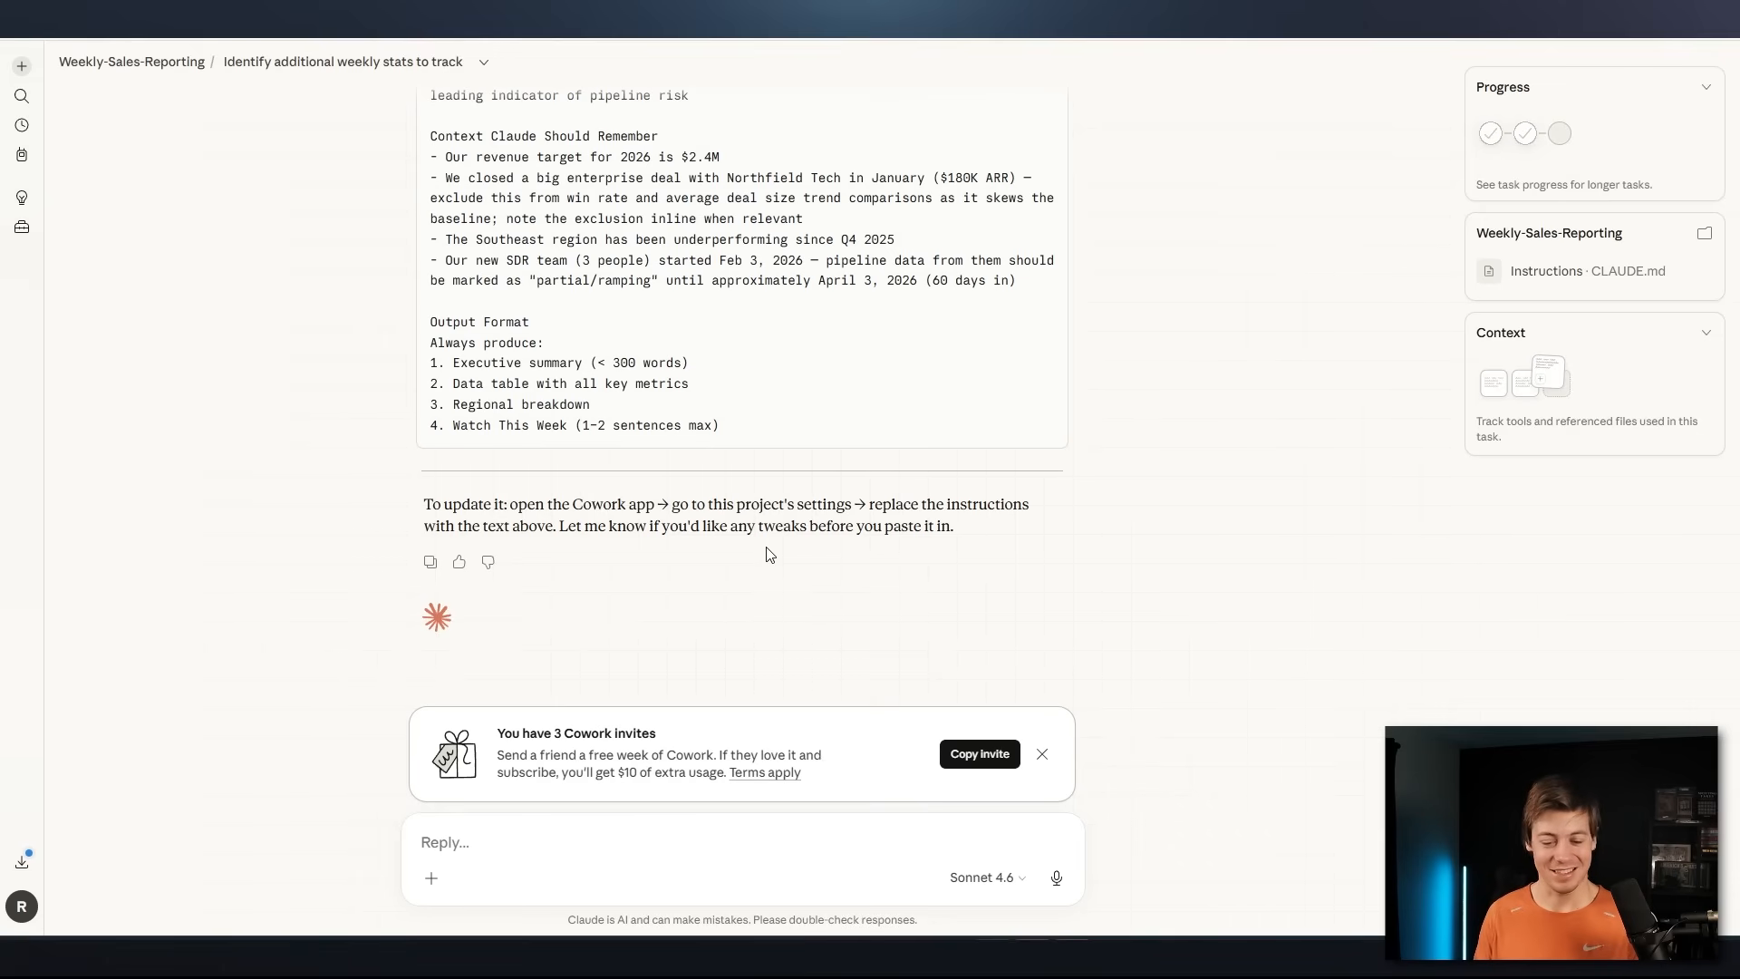
Return to the Weekly-Sales-Reporting project and replace its entire instructions with the copied text, then save them
left_click(125, 63)
left_click(1665, 96)
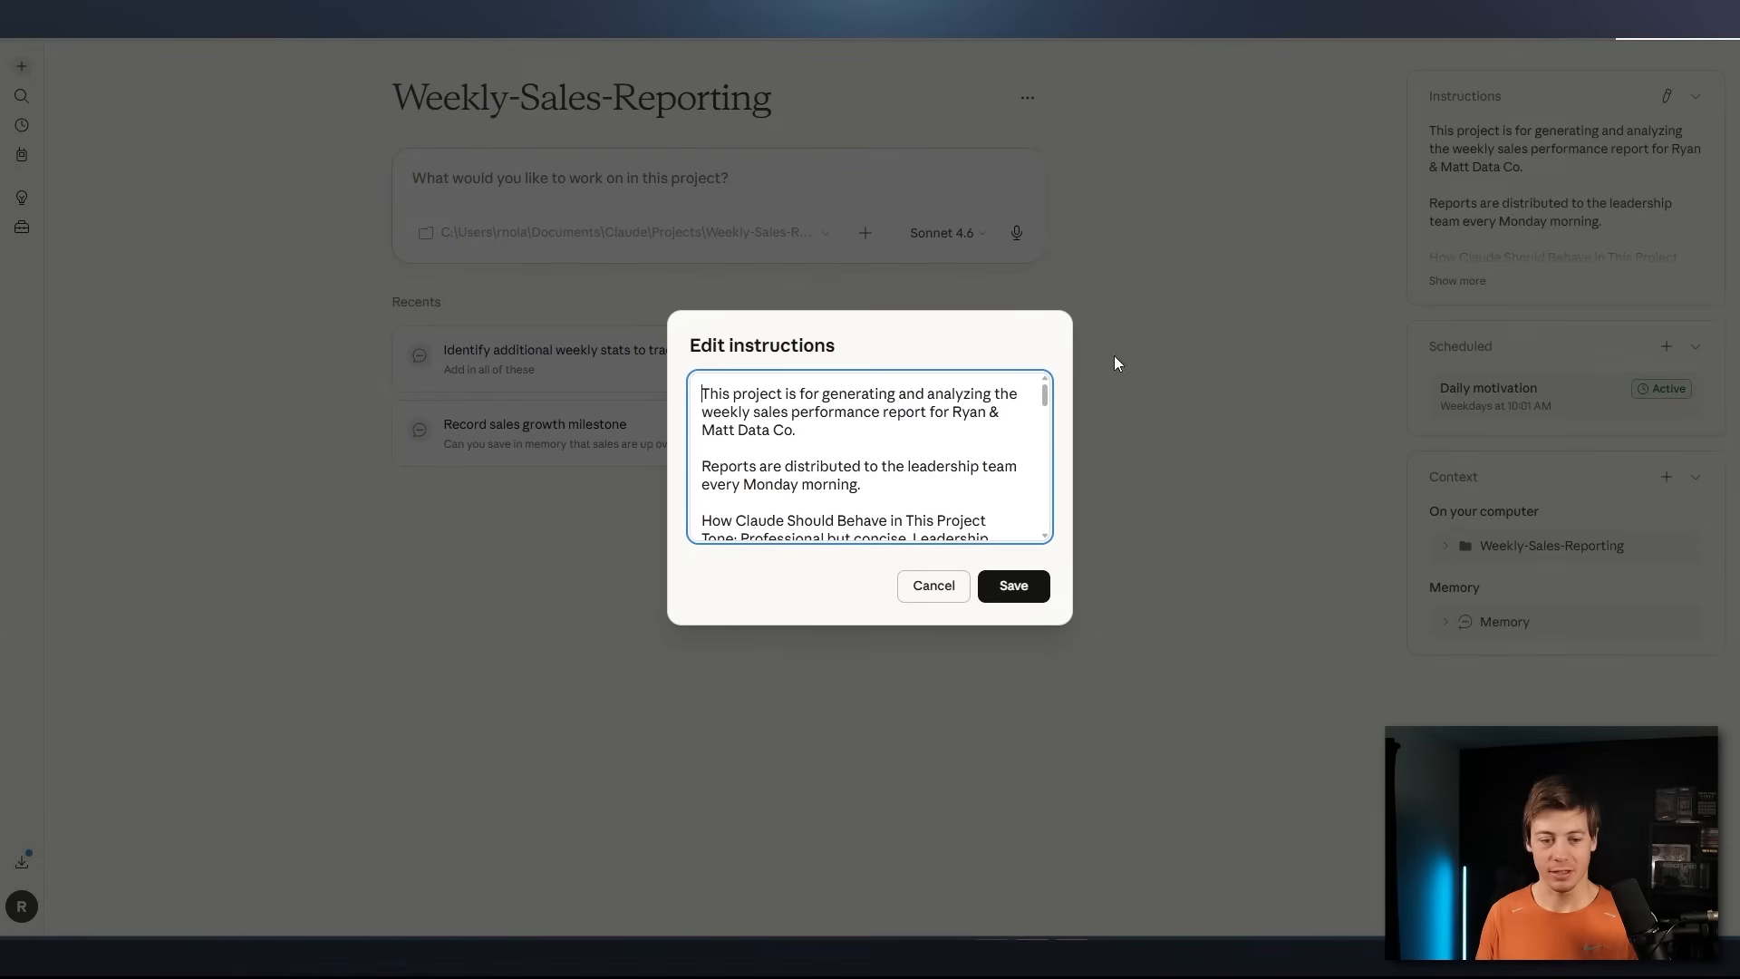
left_click(934, 451)
key("ctrl+a")
key("ctrl+v")
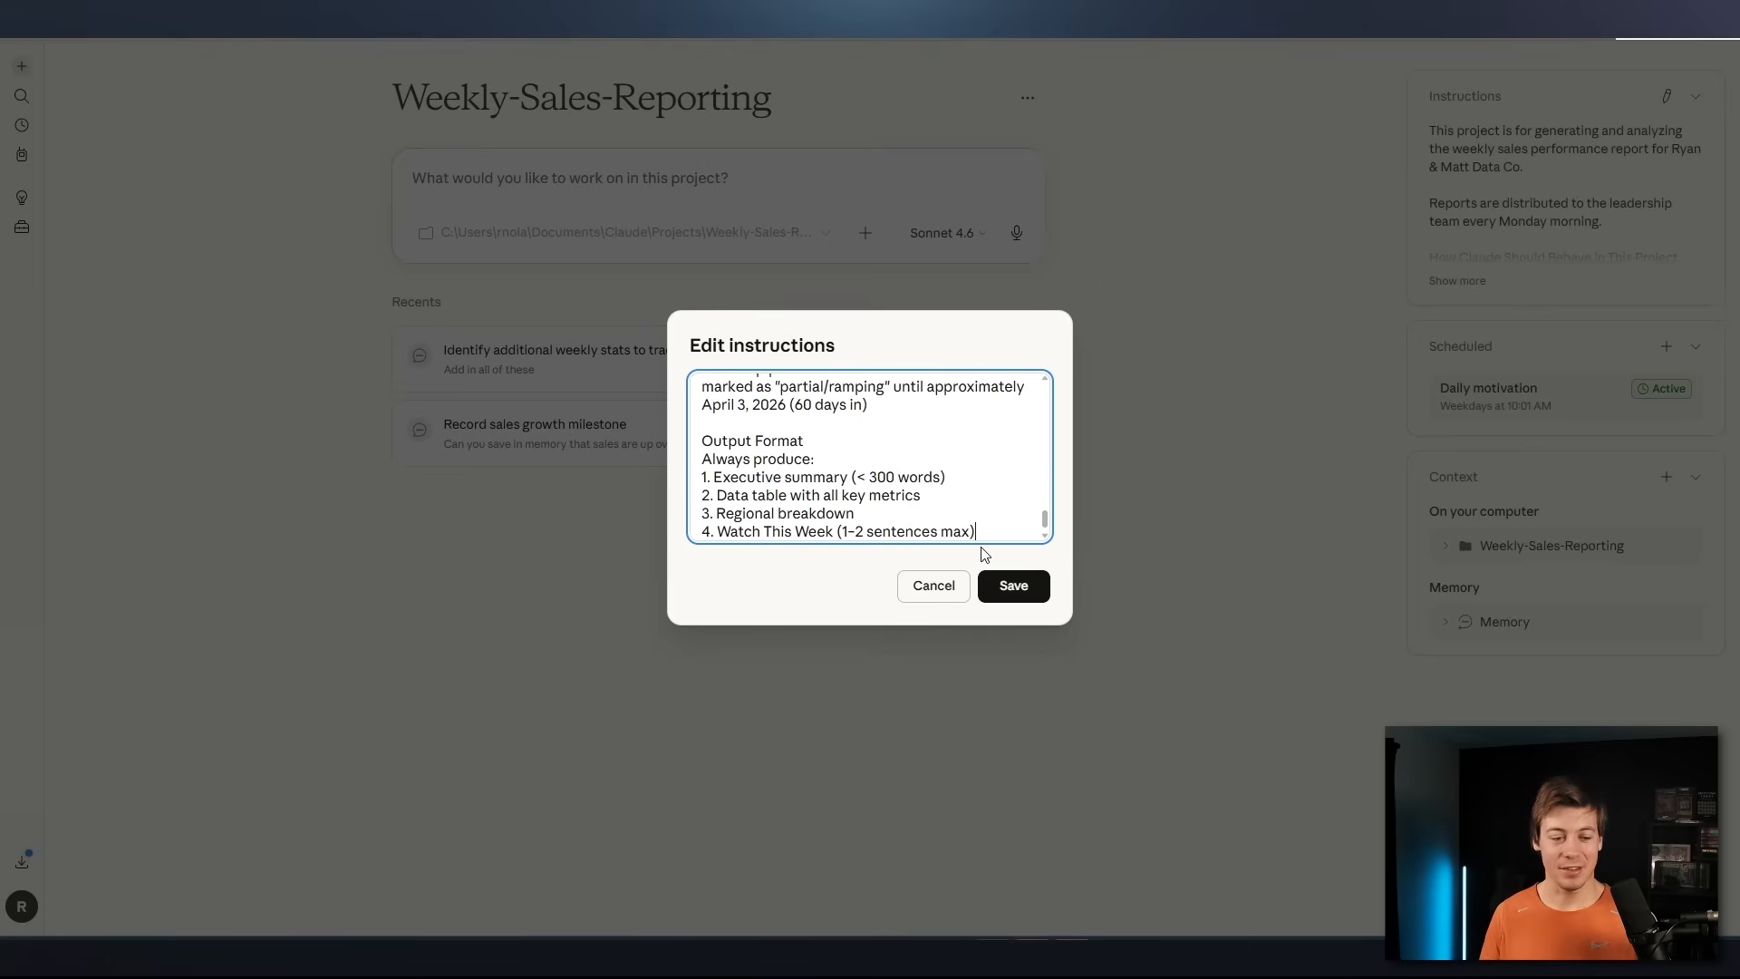
left_click(1013, 586)
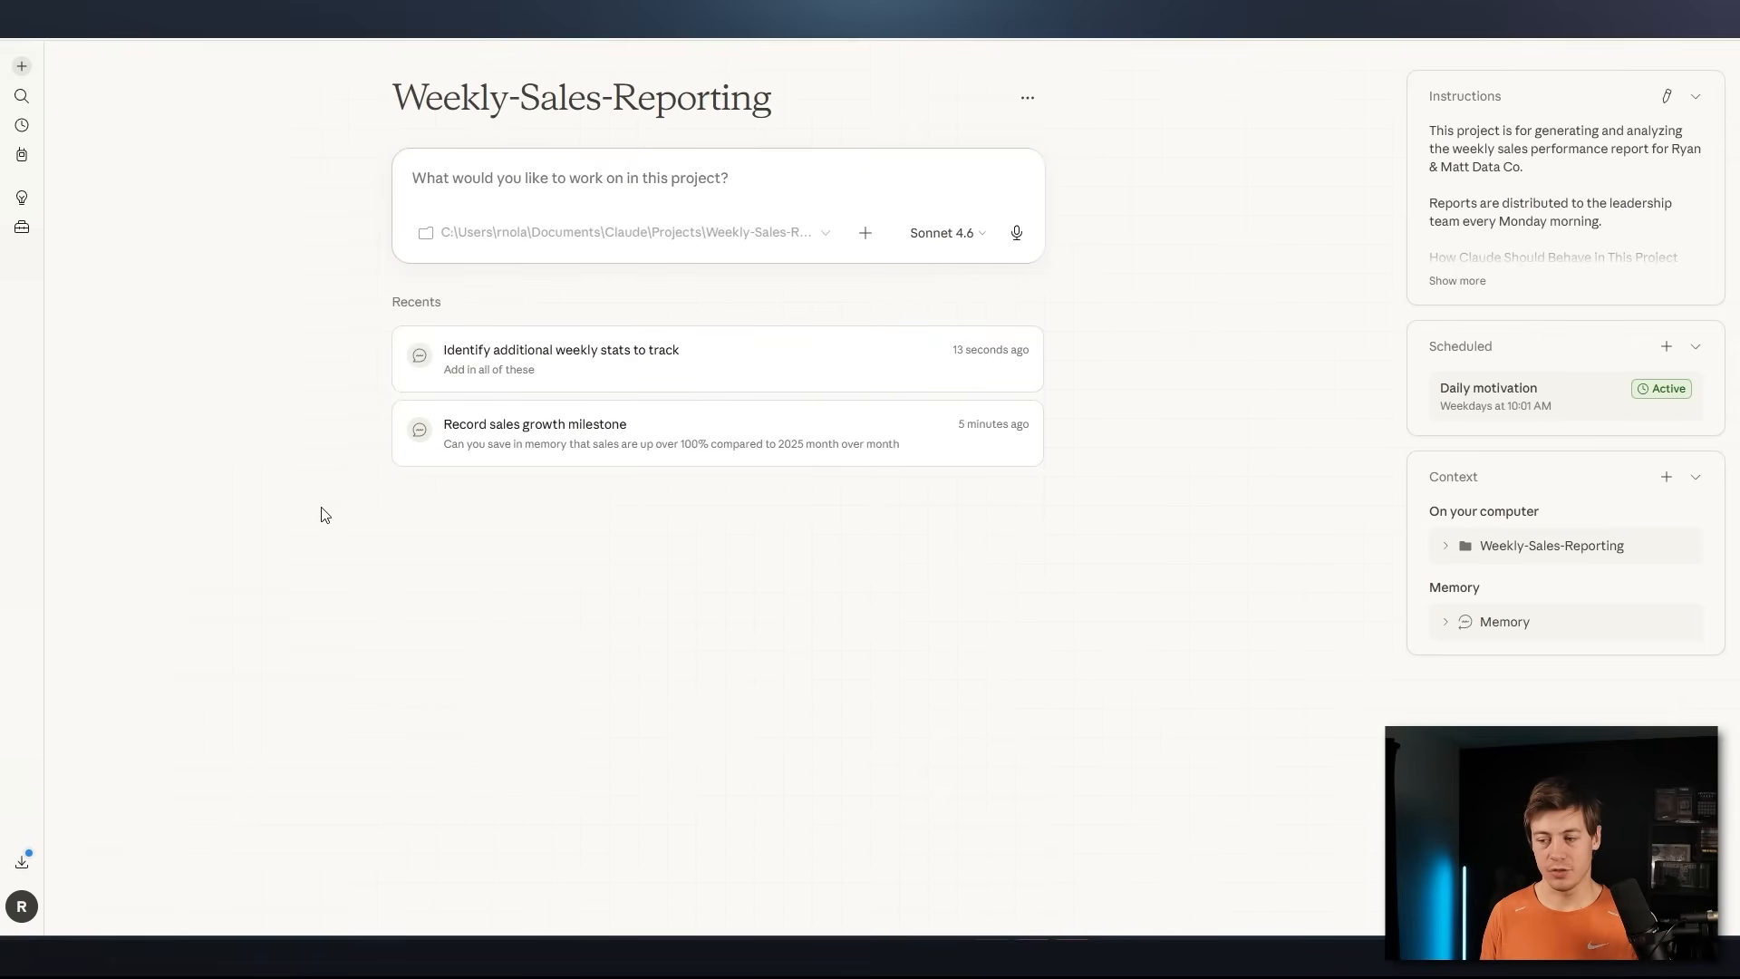
Start a new task outside the project using the recent folder "10 - Excel to PDF Report" and allow Claude to change its files
left_click(25, 67)
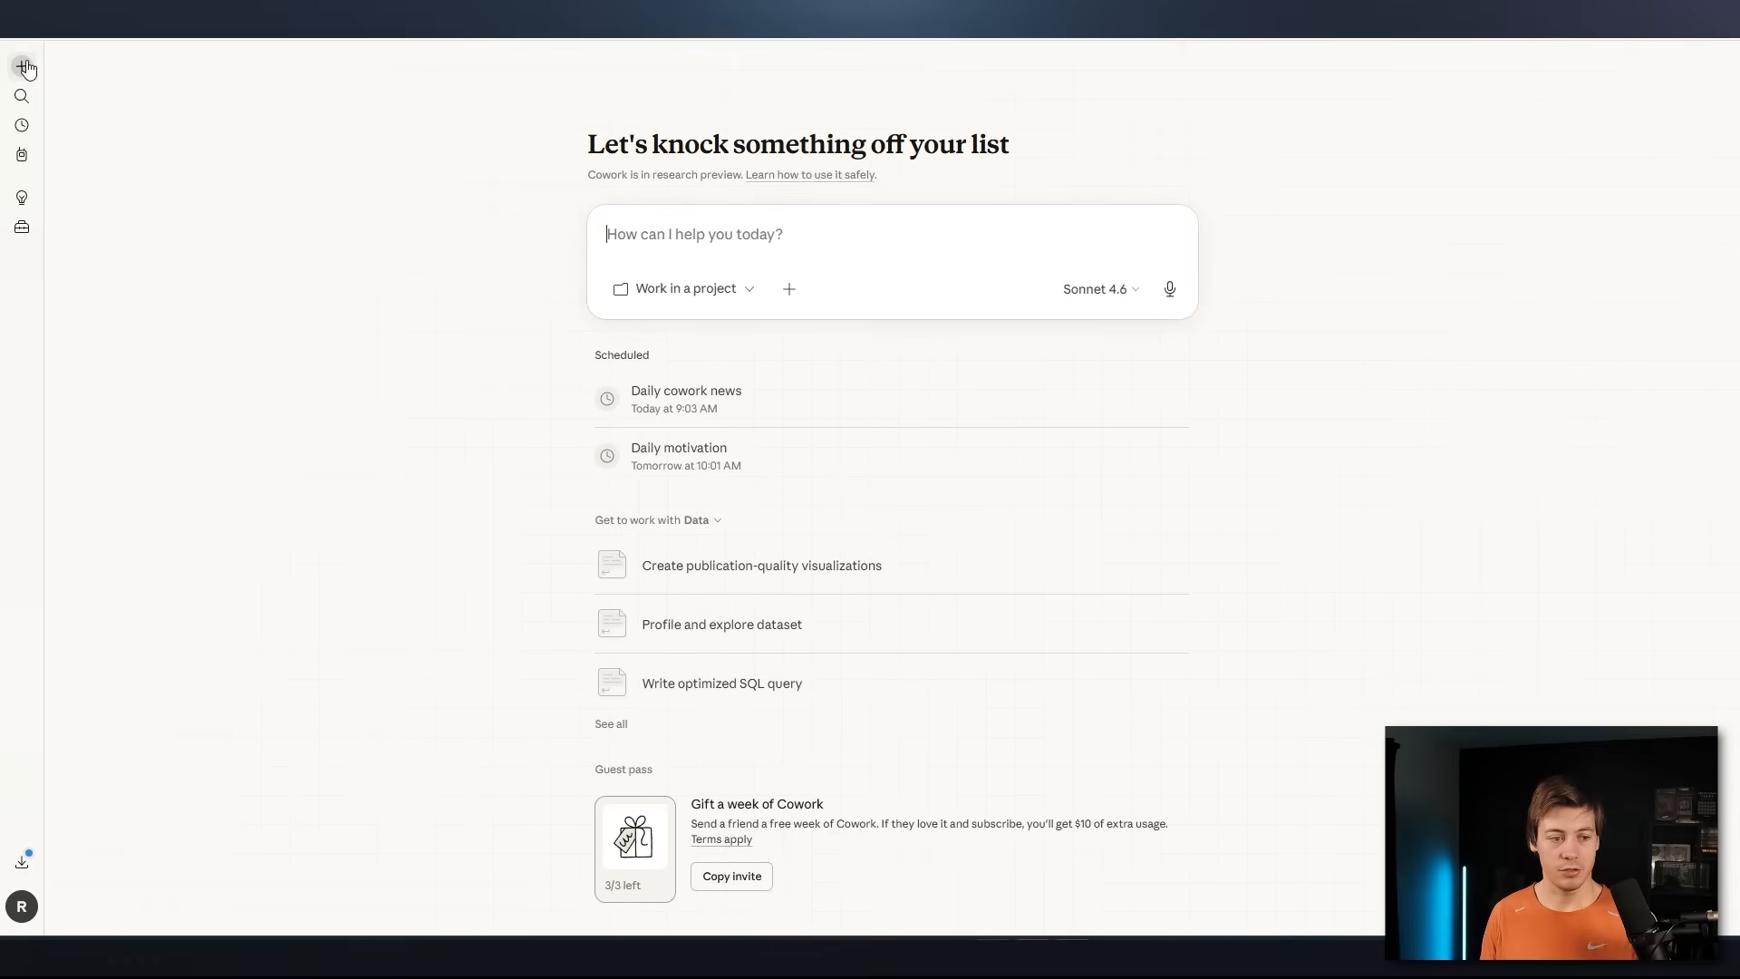
left_click(715, 300)
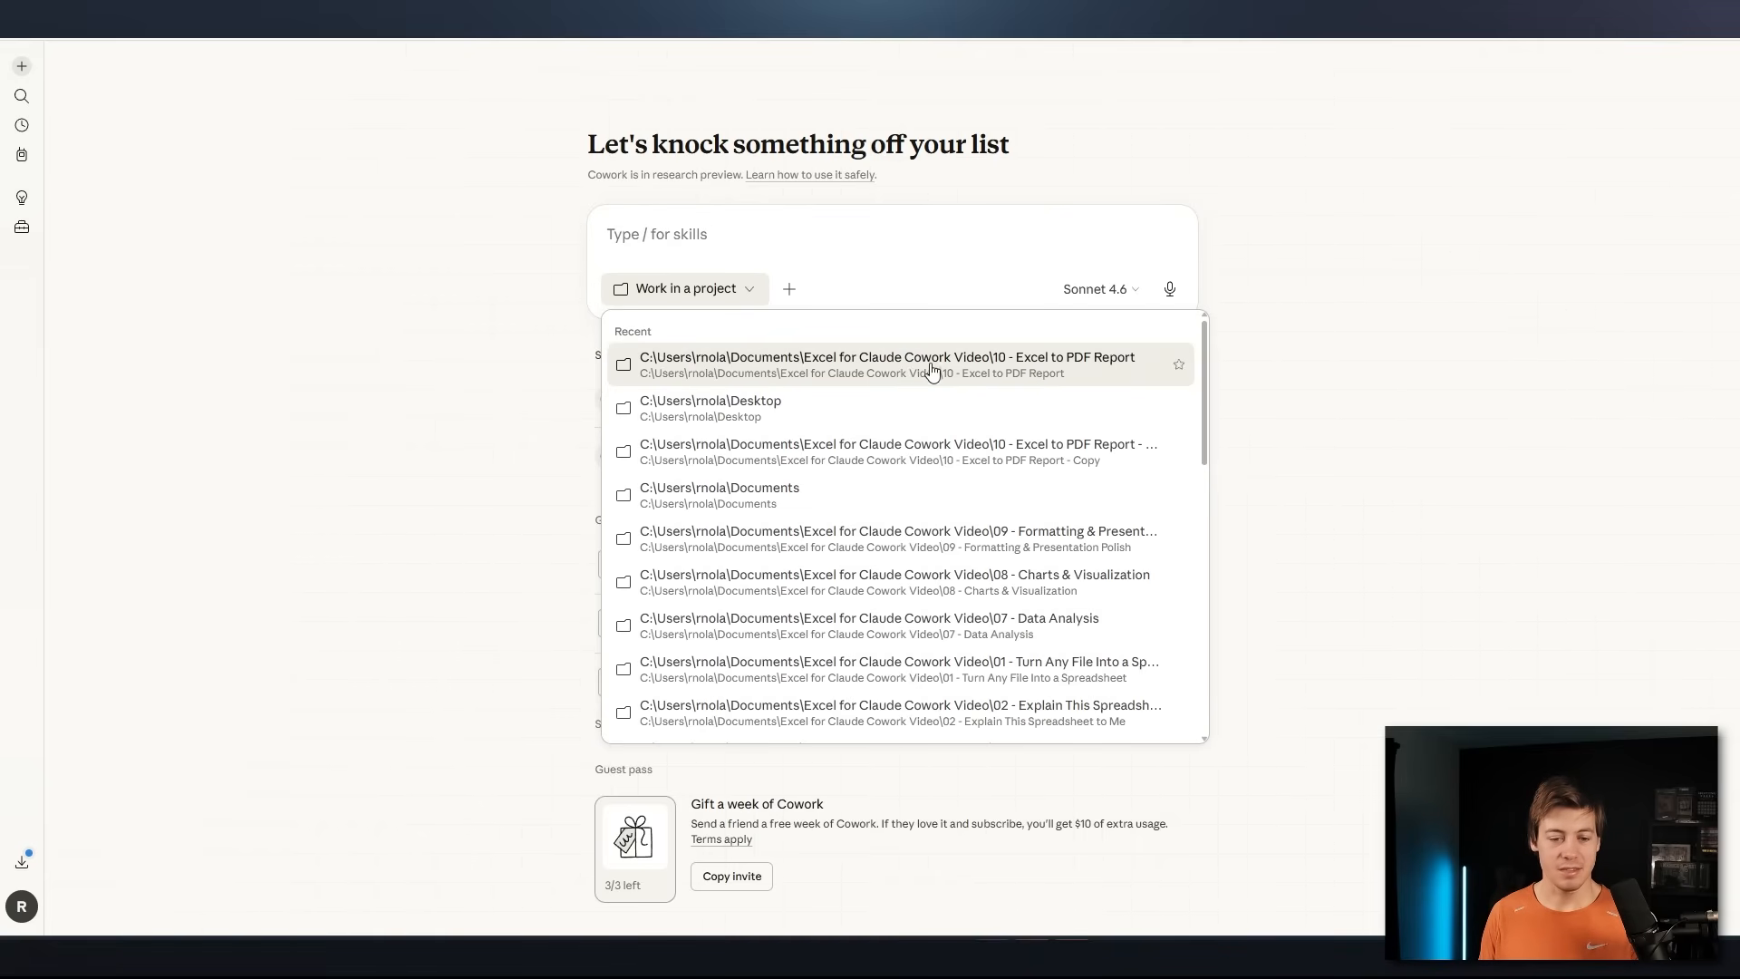
left_click(1060, 365)
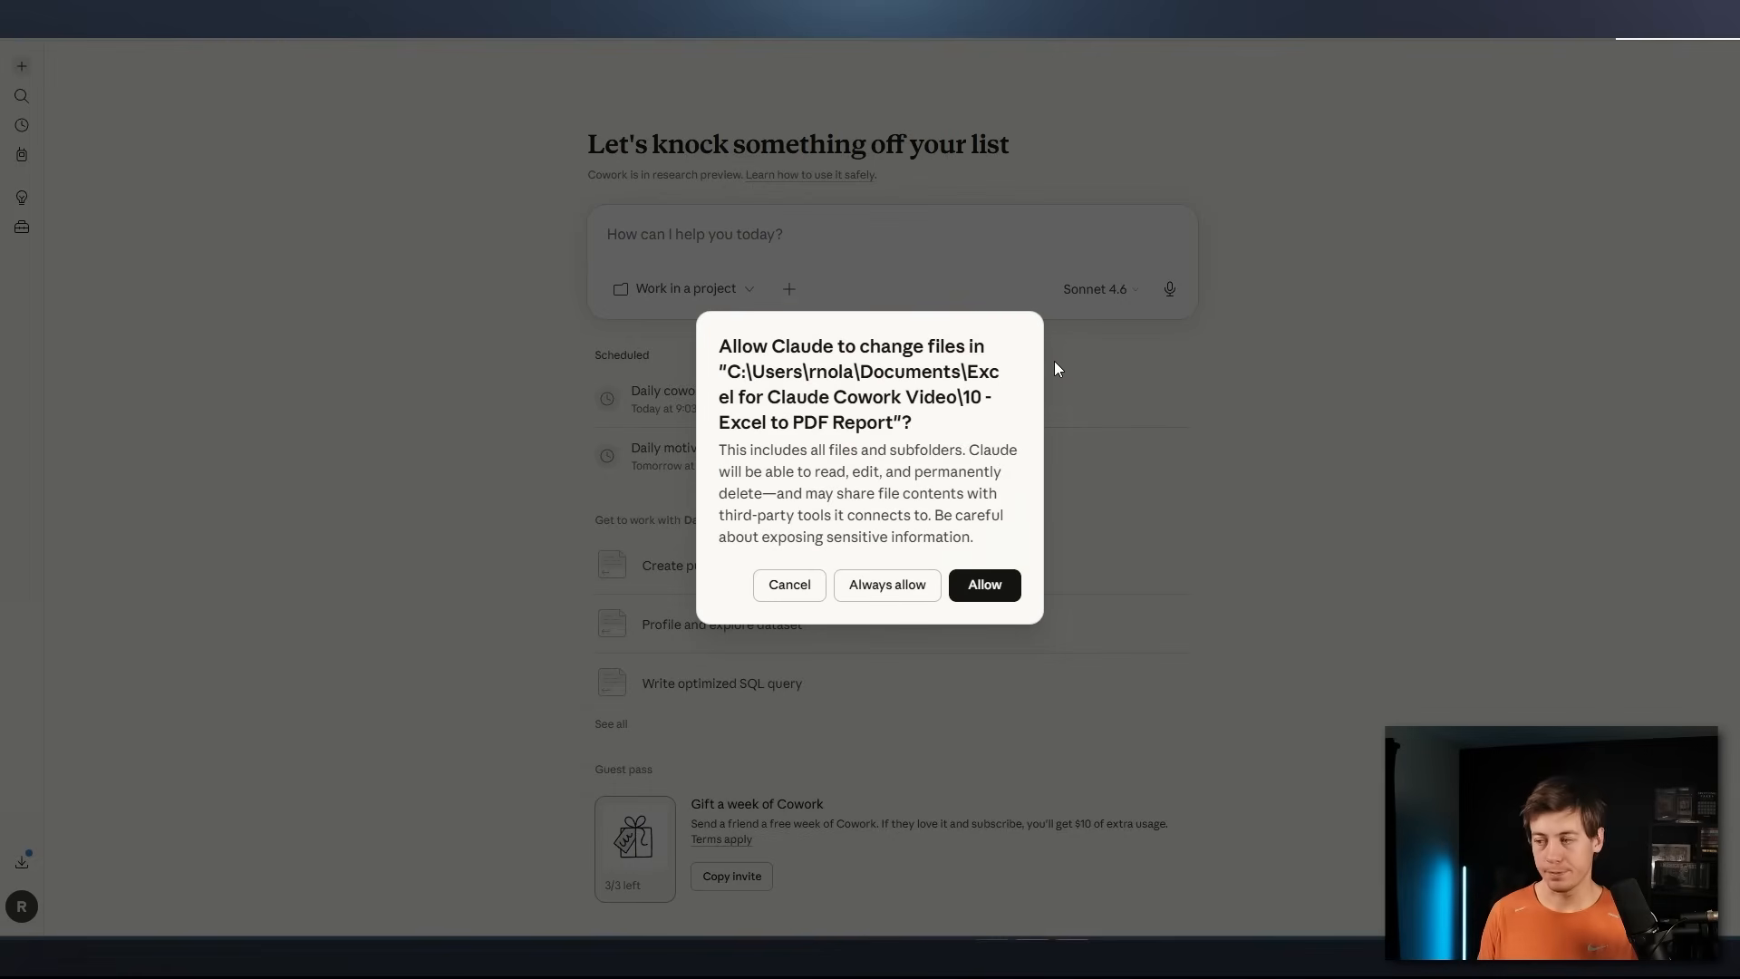
left_click(987, 584)
Ask Claude "What is in this folder" for the selected folder and submit the task
left_click(761, 264)
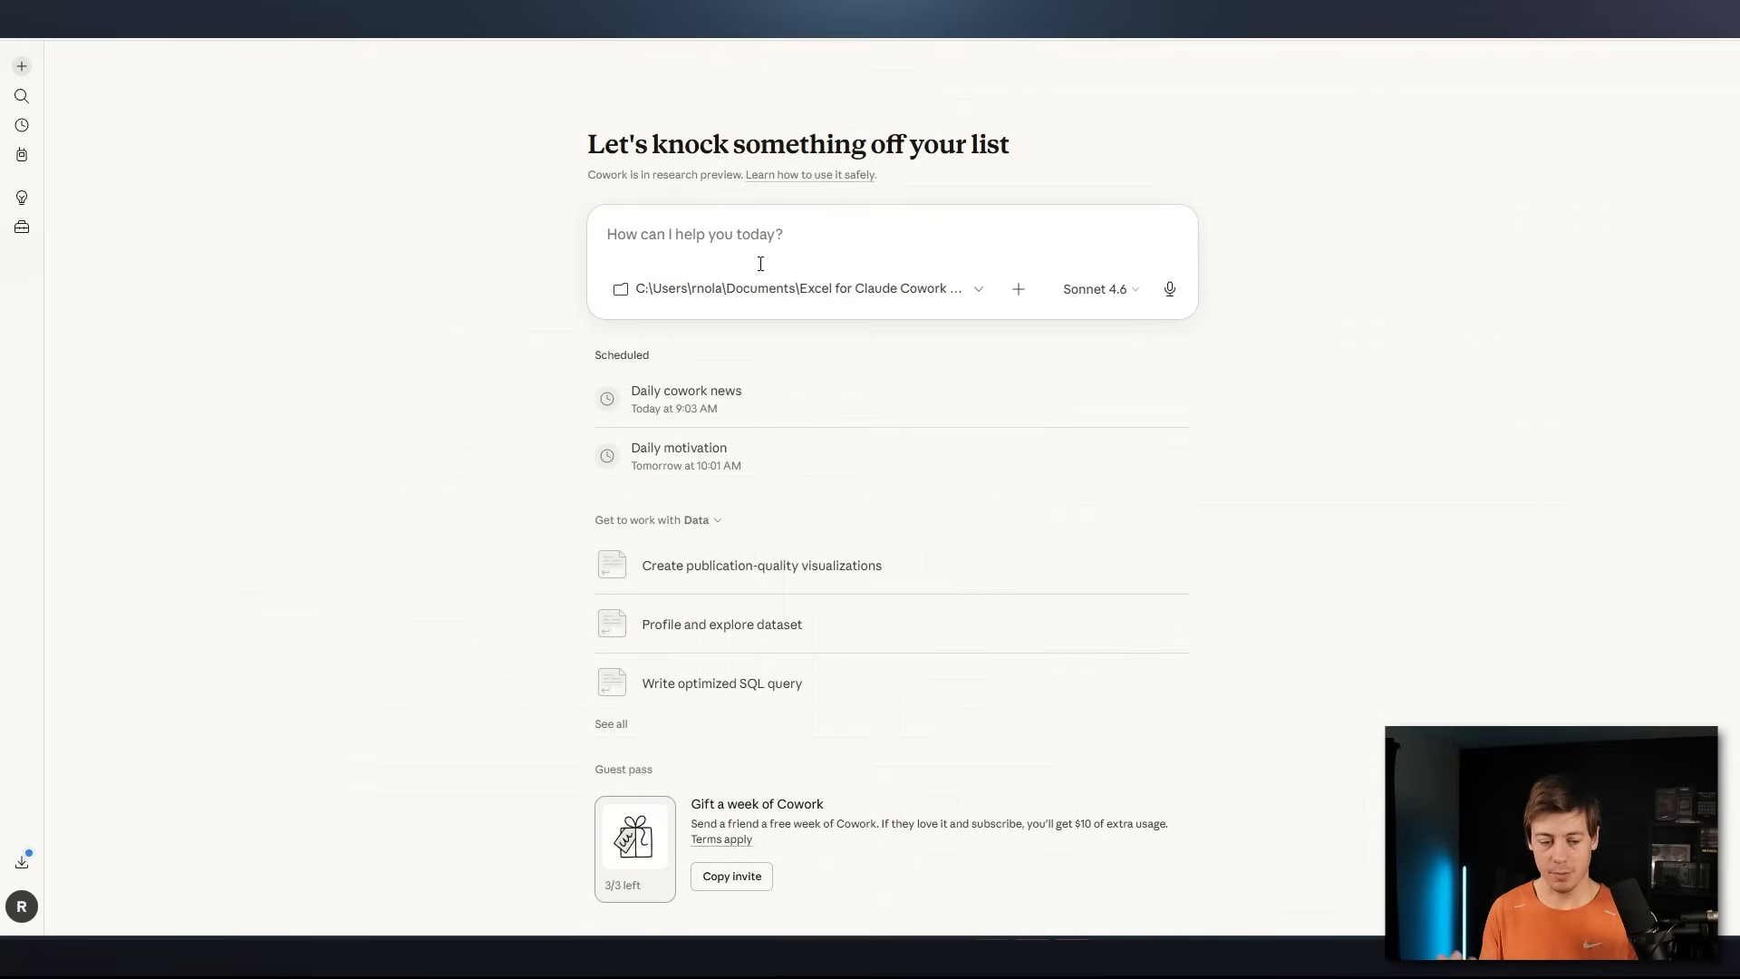
type("Wha")
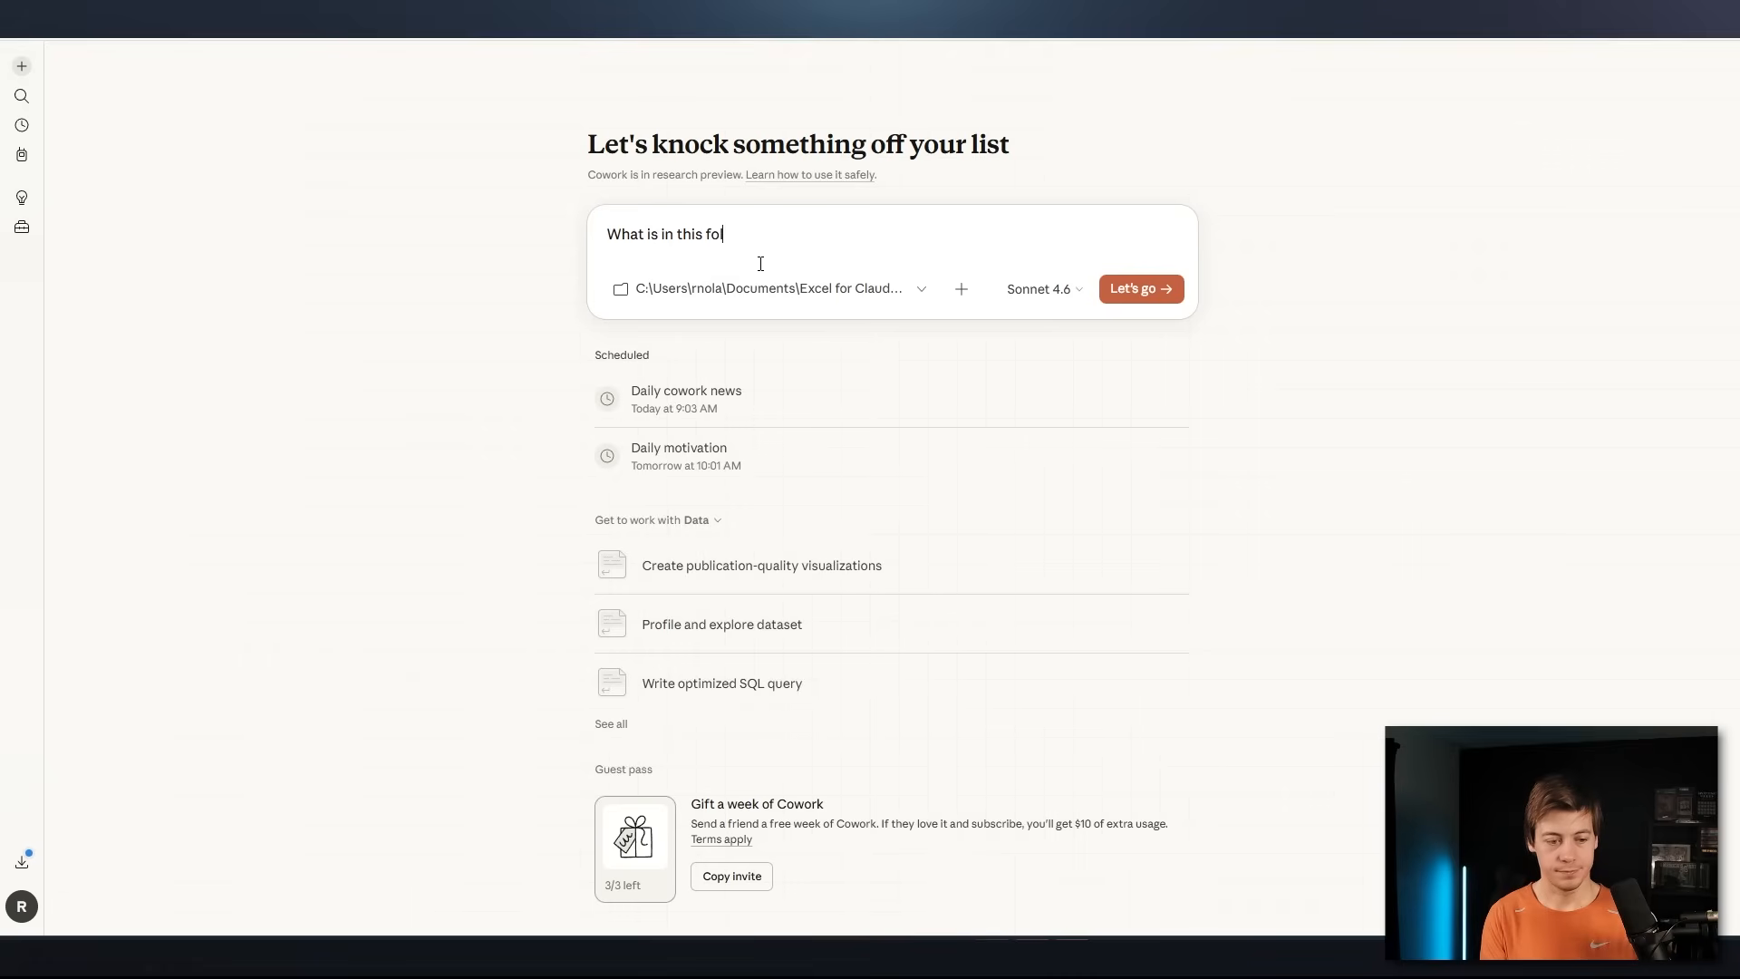
type("t is in this folder")
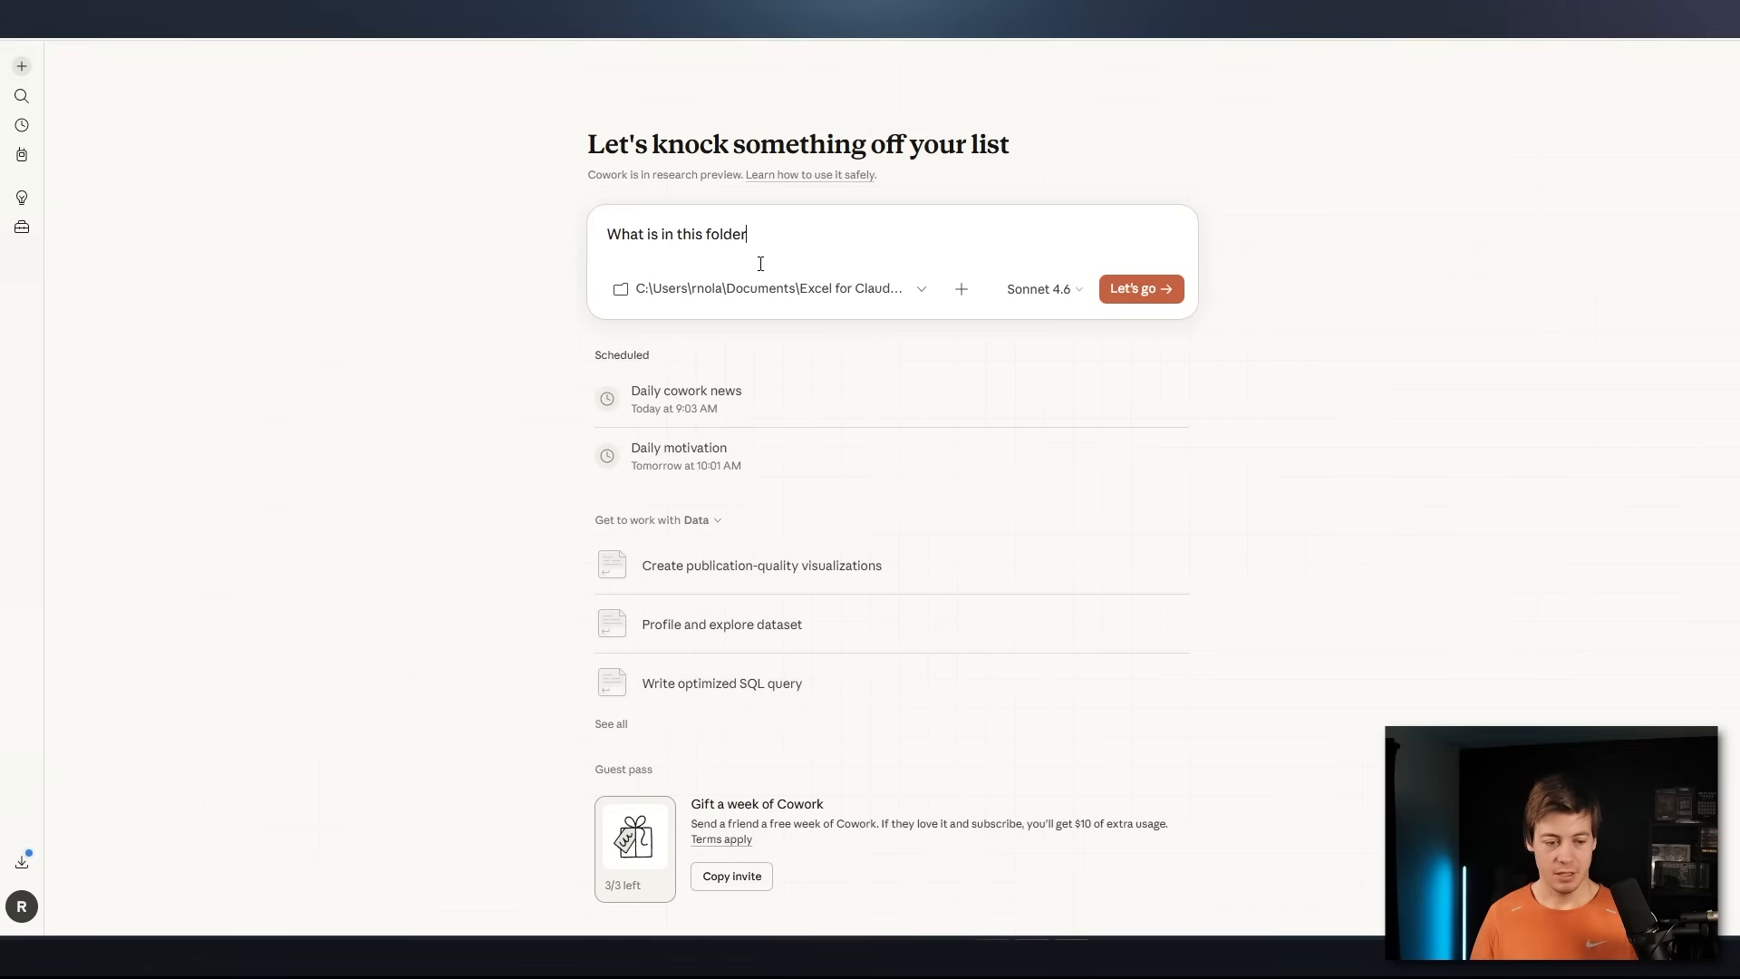
left_click(1136, 296)
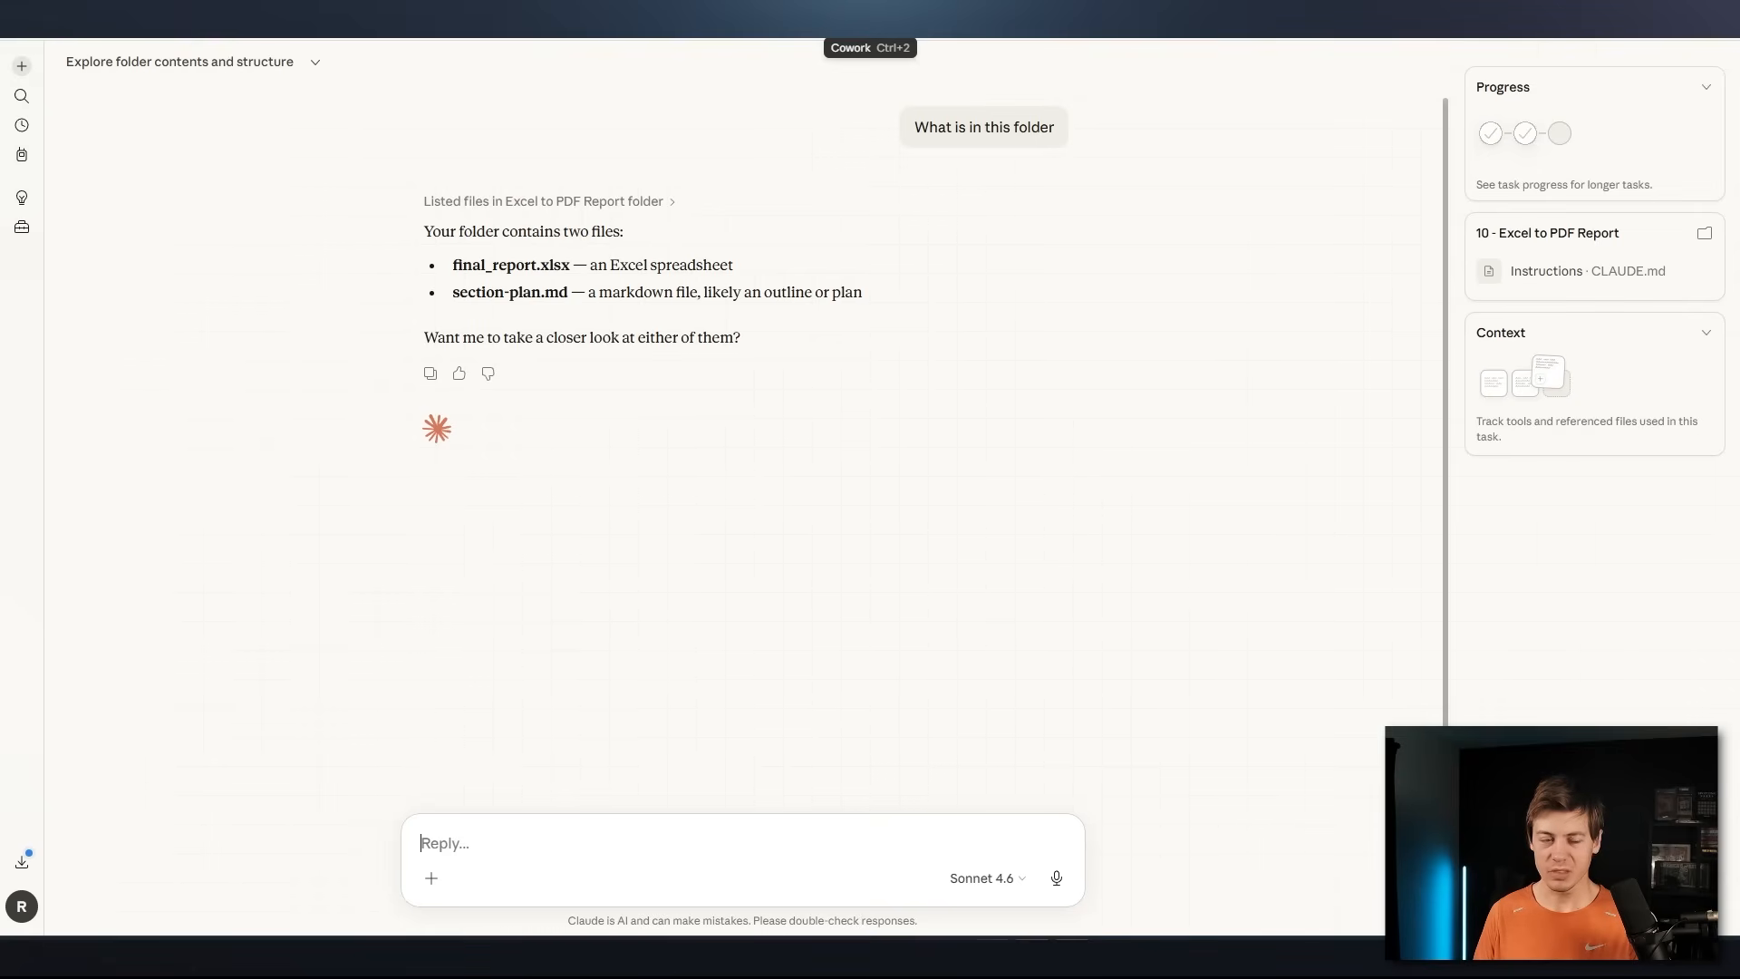
Start a new task and look at the options for creating a project from an existing folder, including the folder picker
left_click(21, 66)
left_click(947, 286)
scroll(893, 528, "down", 10)
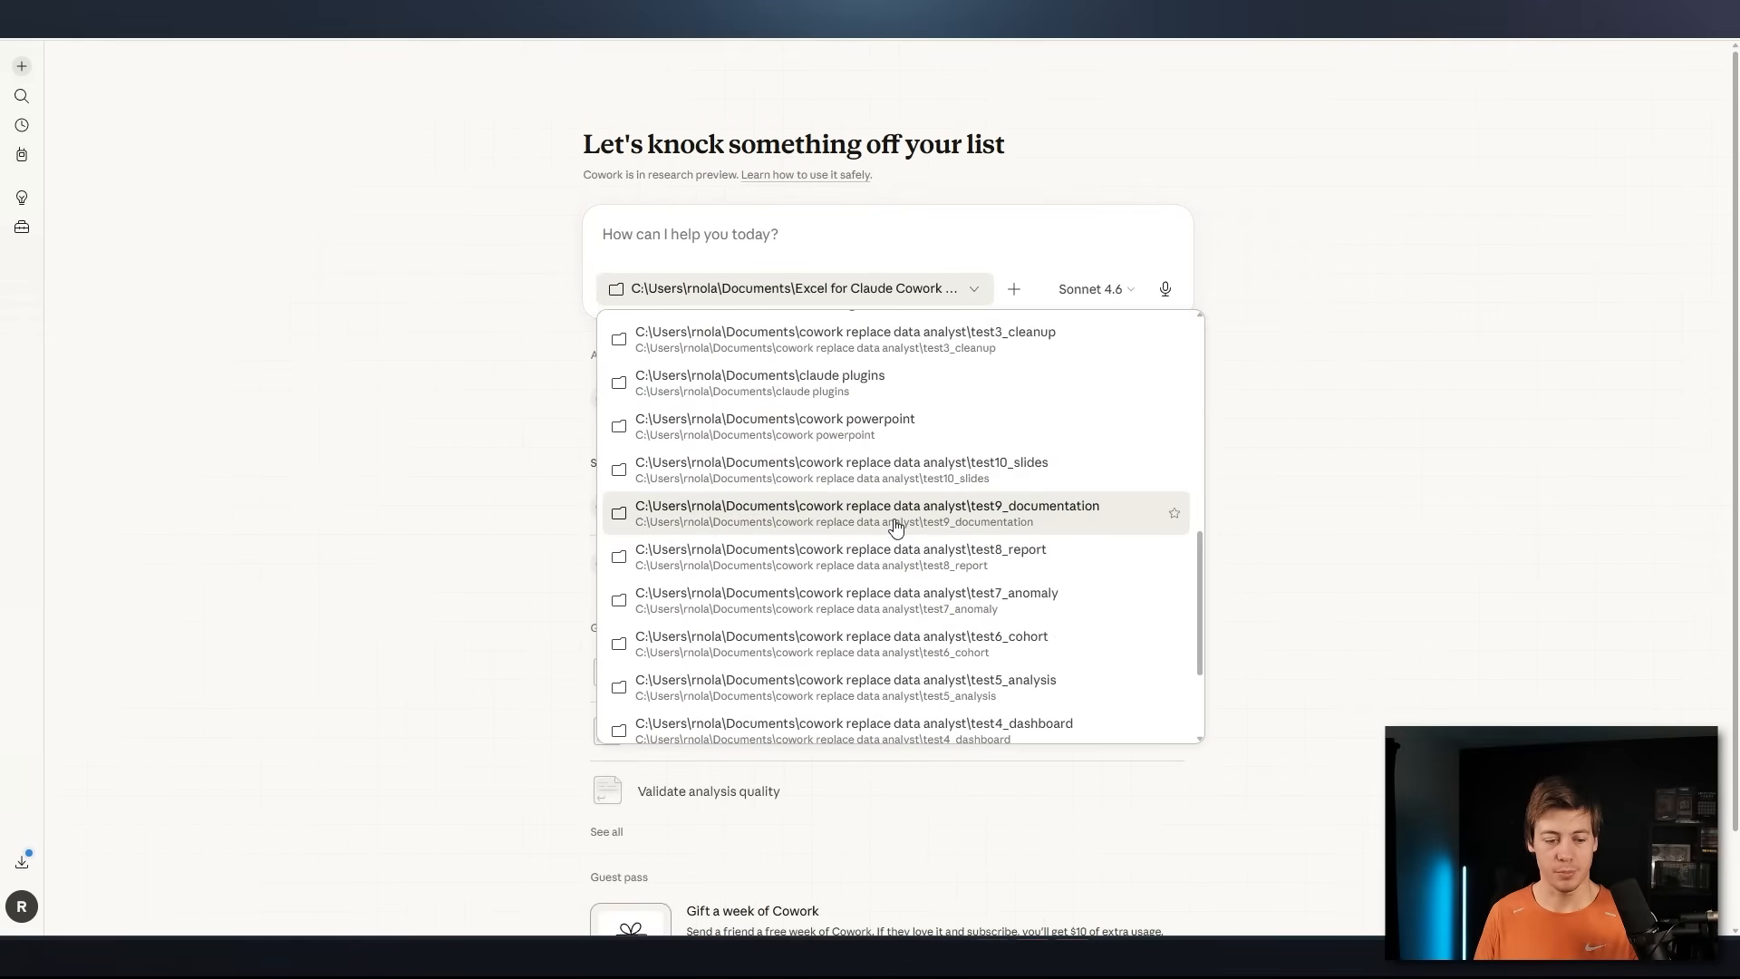
mouse_move(664, 738)
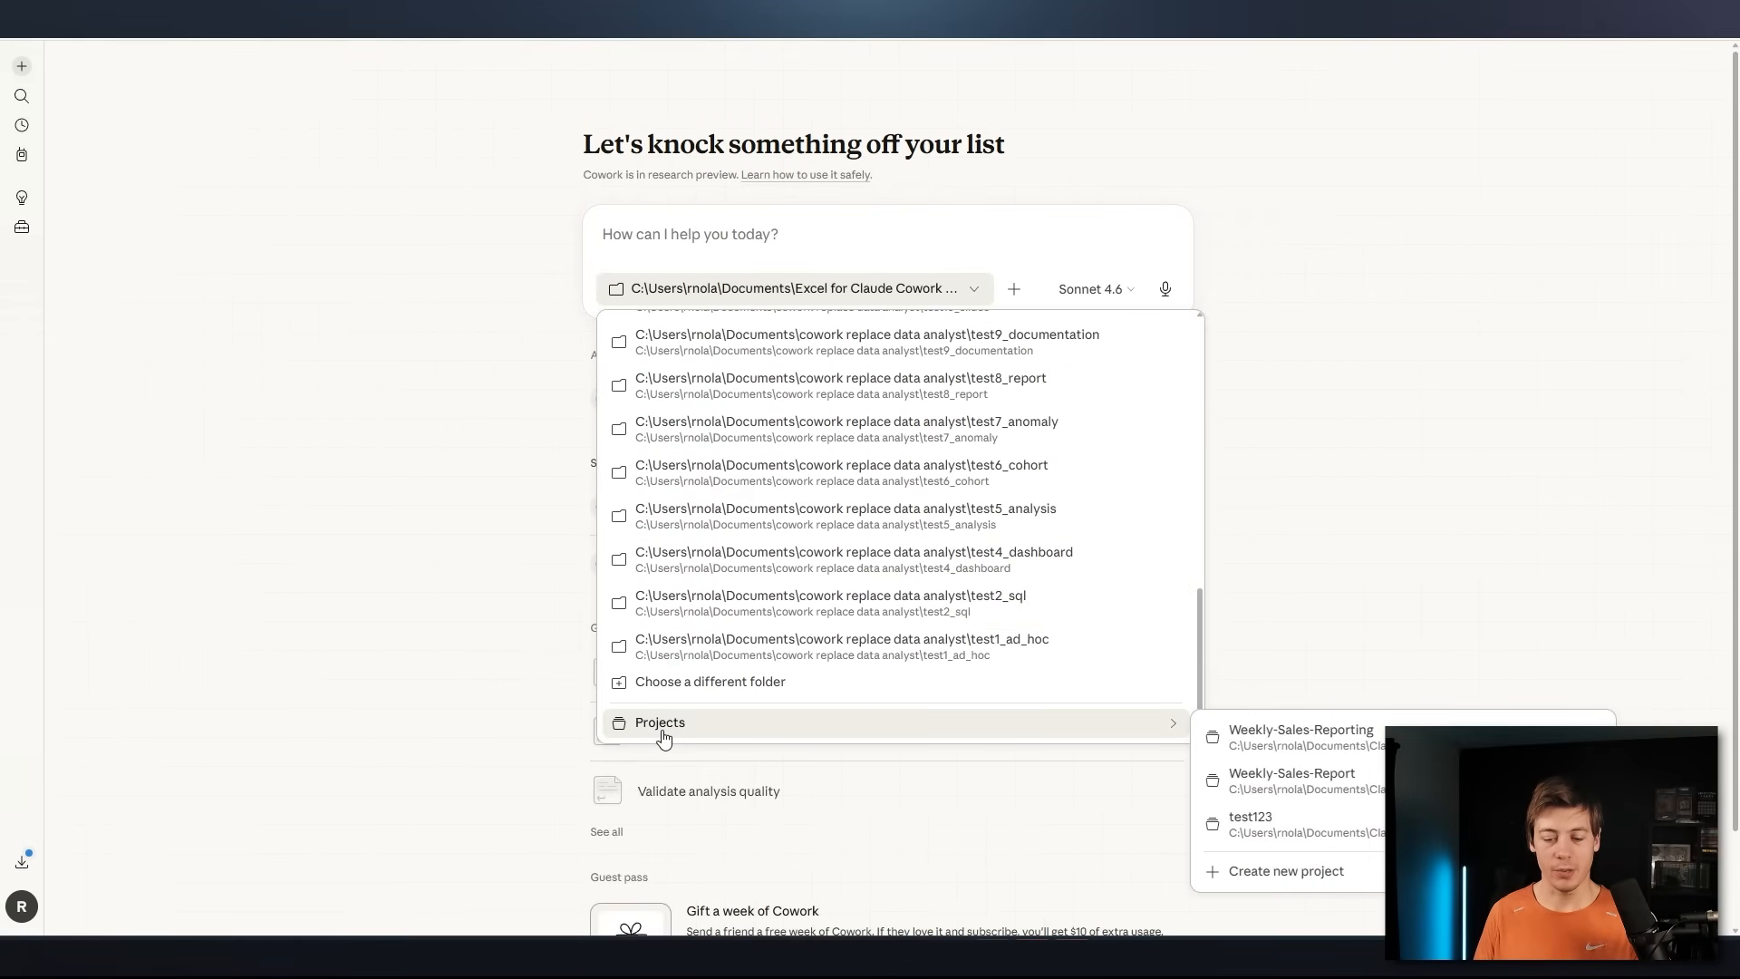
left_click(1268, 870)
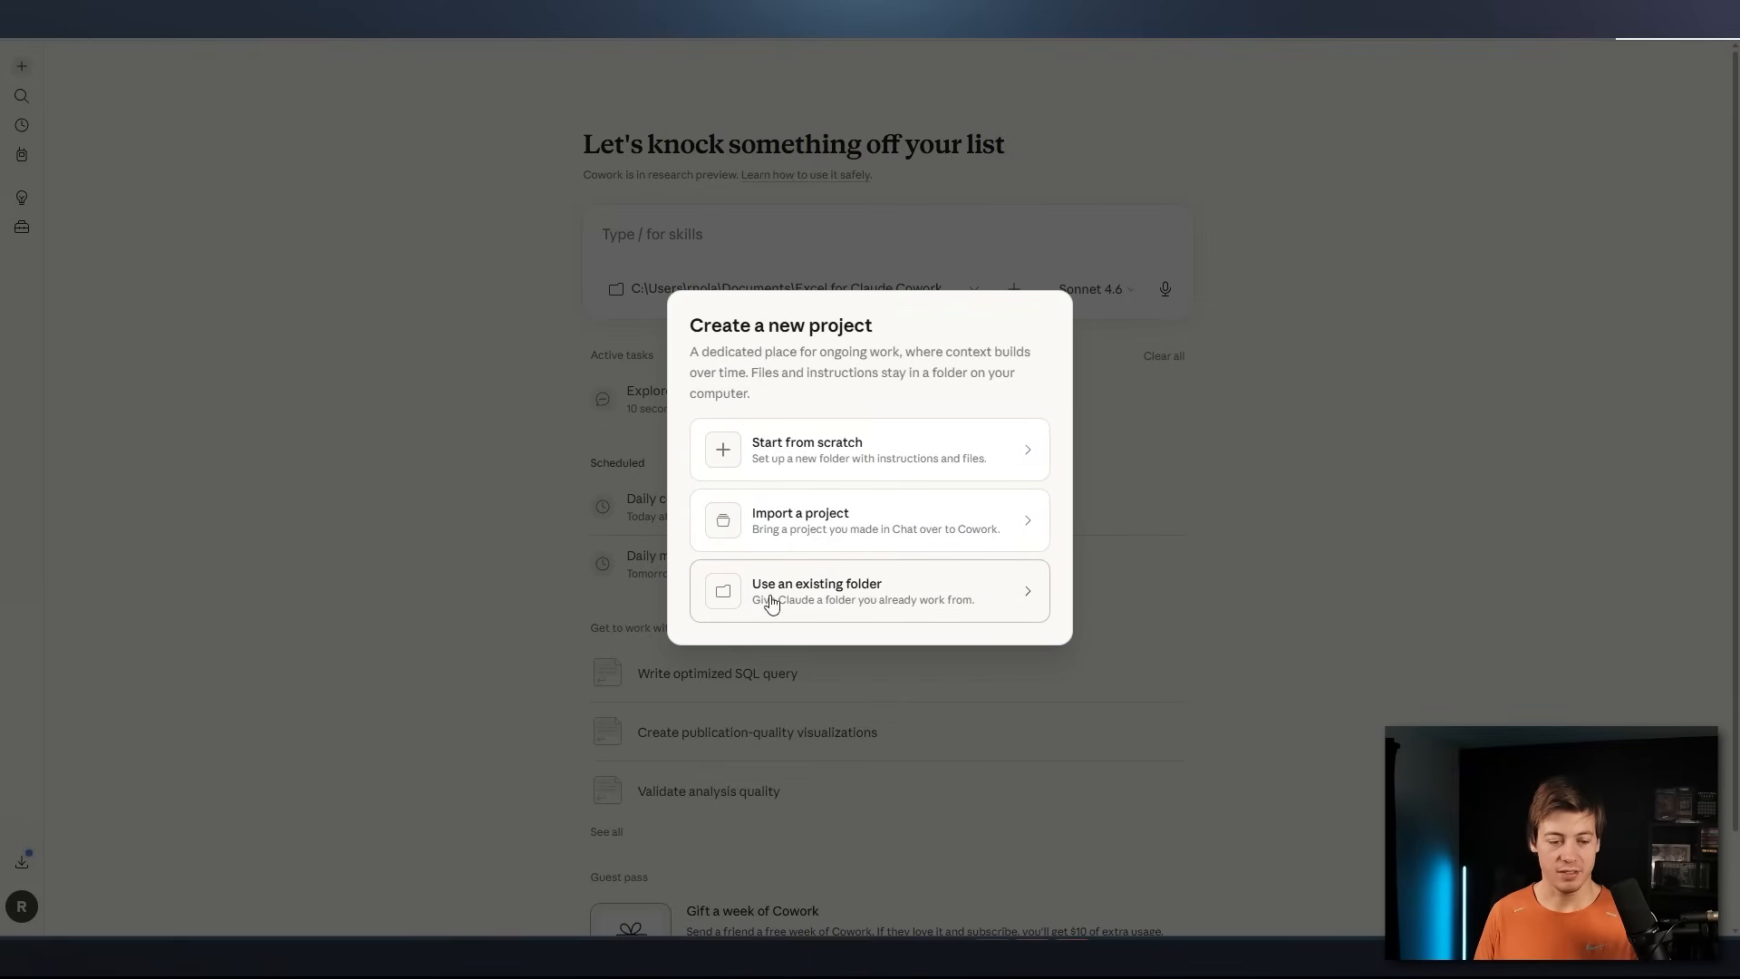
left_click(837, 594)
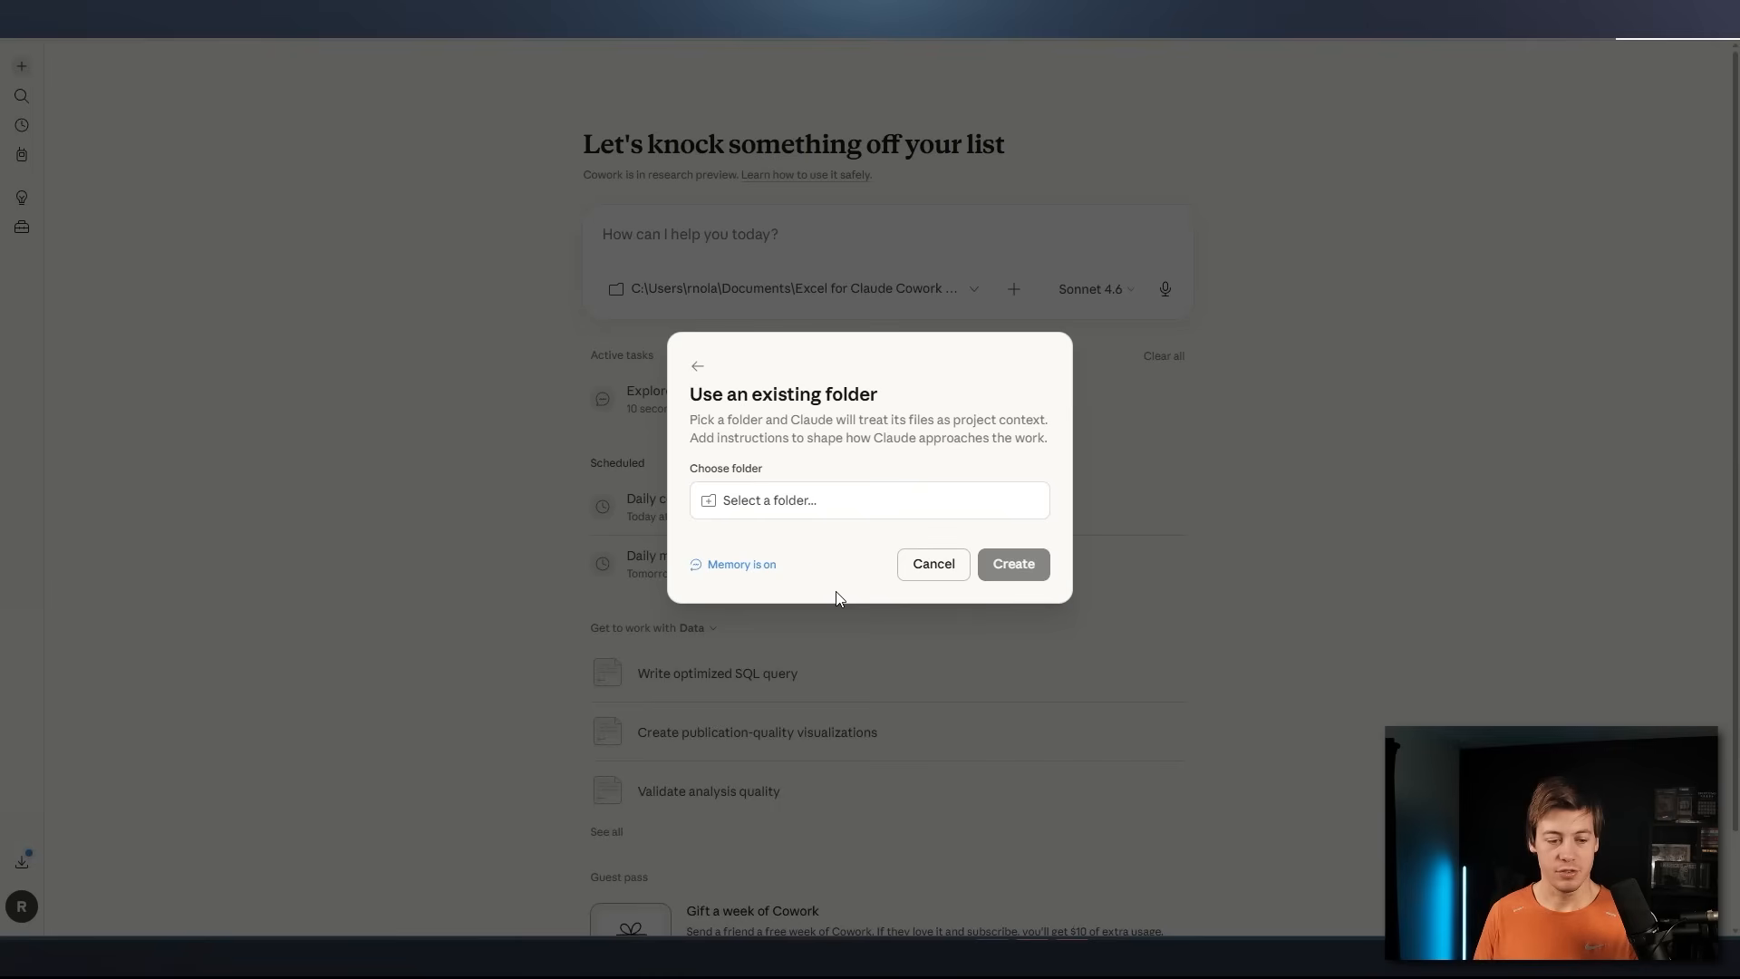
left_click(779, 498)
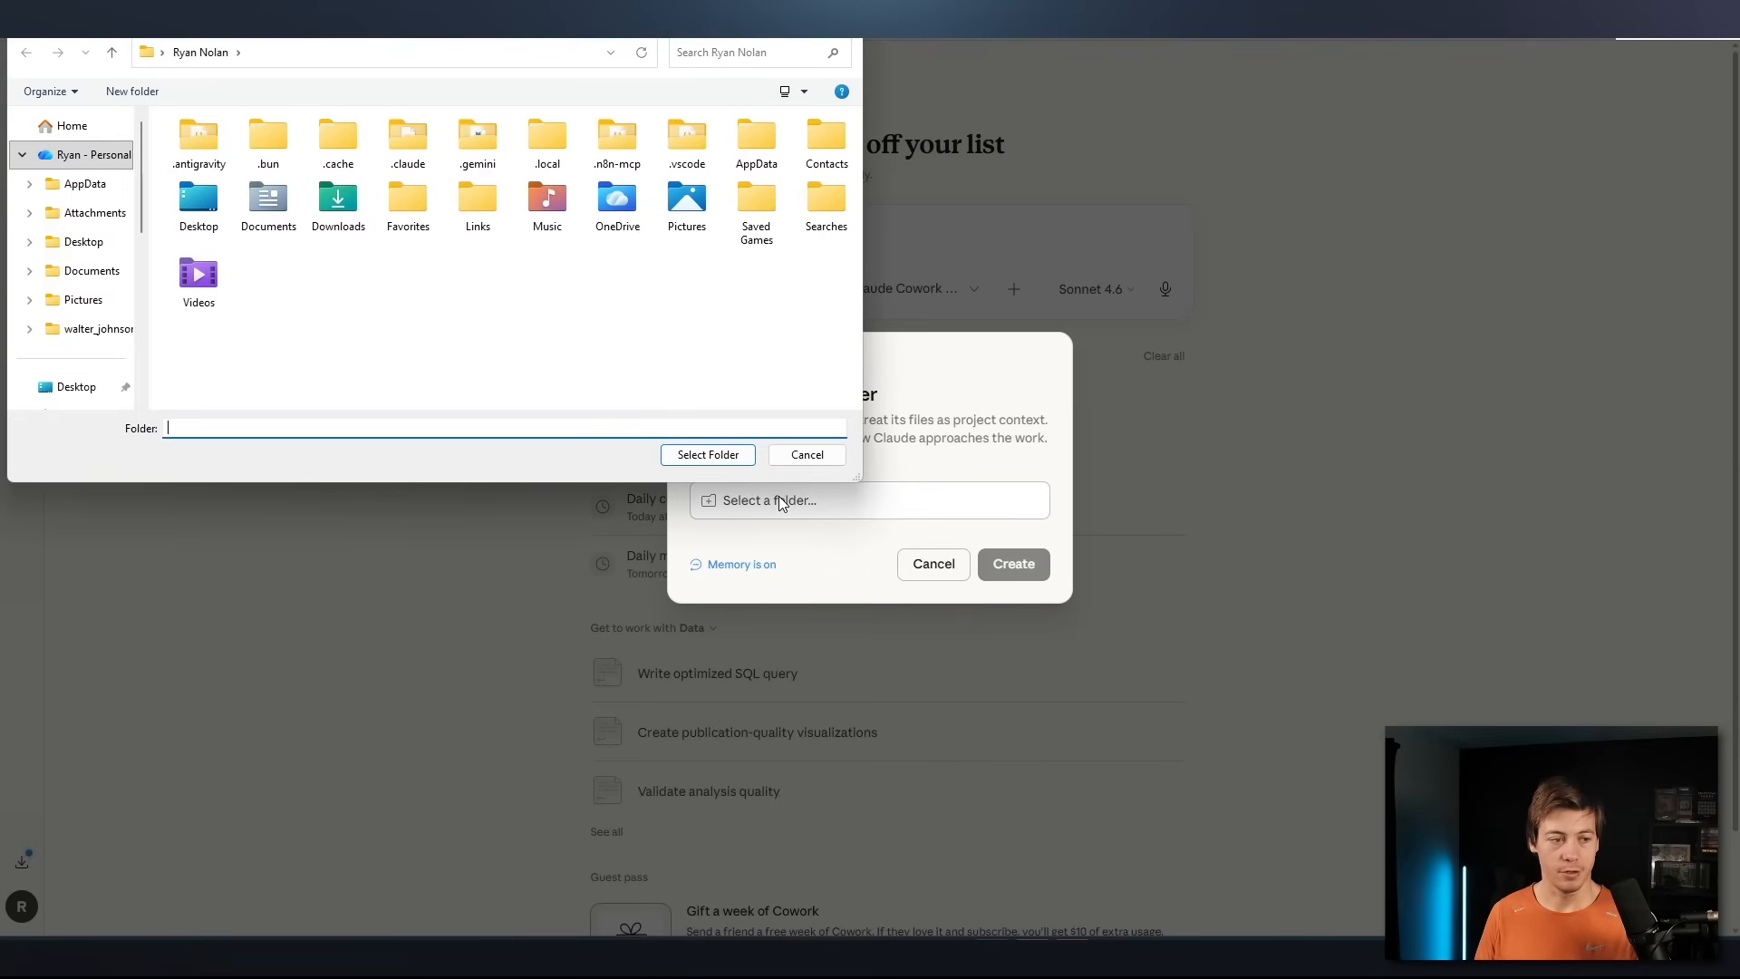
left_click(807, 454)
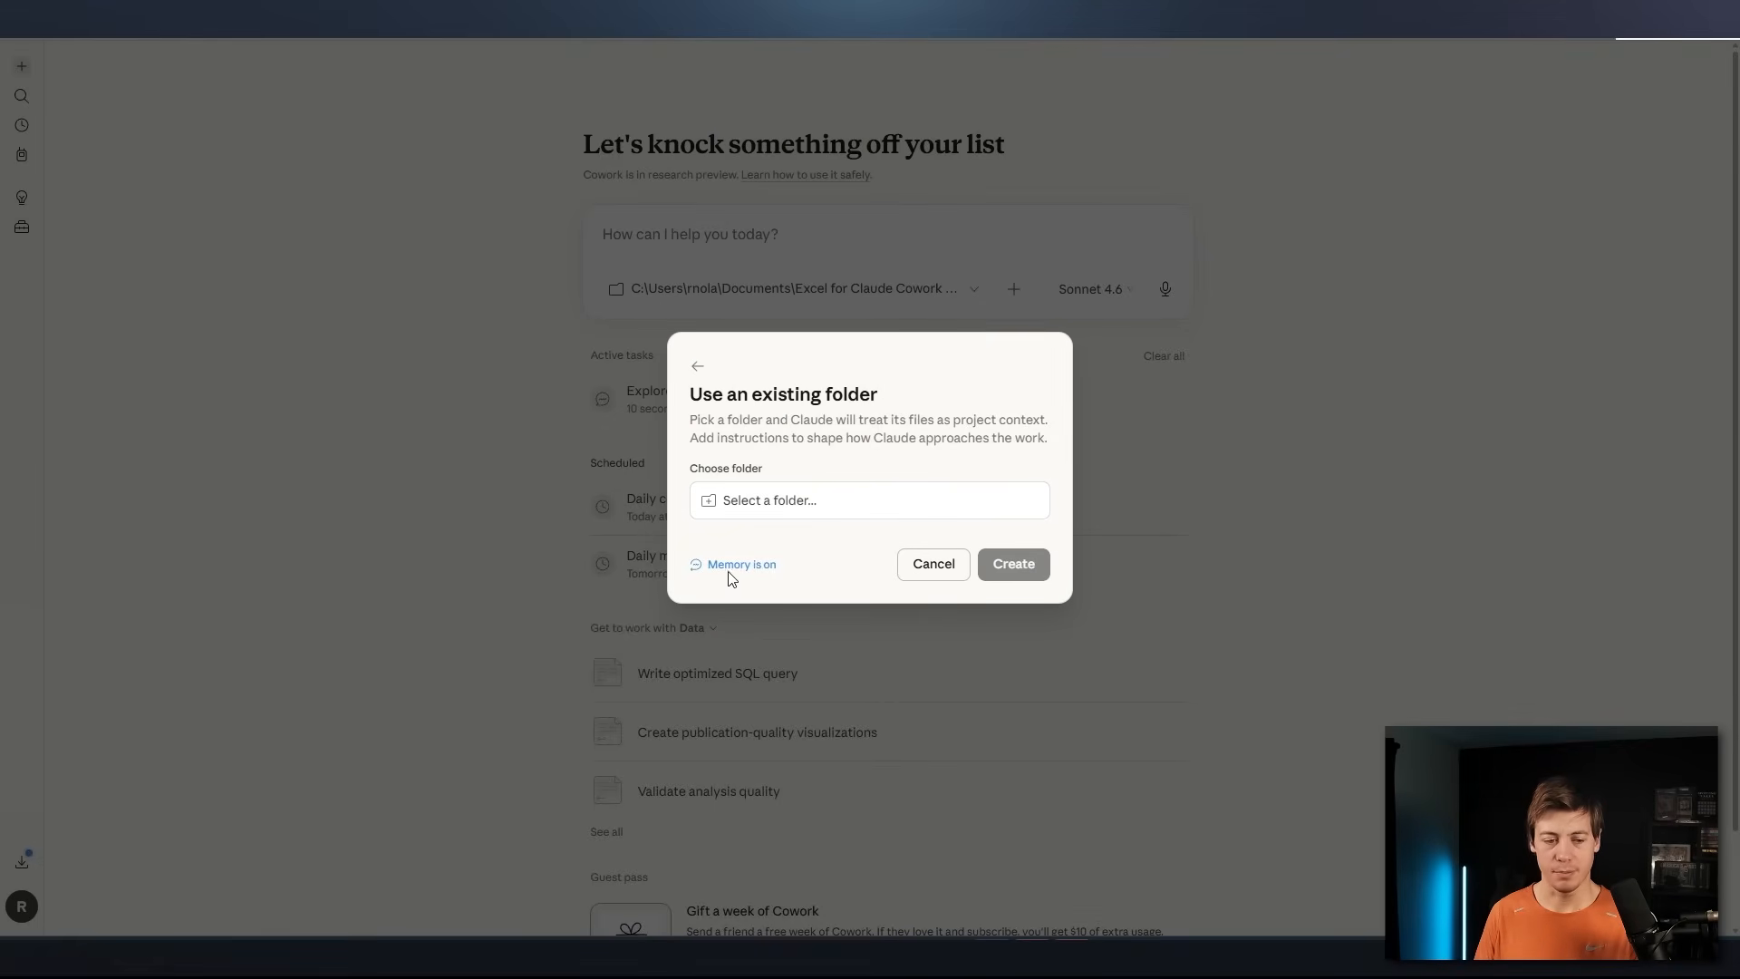
left_click(933, 564)
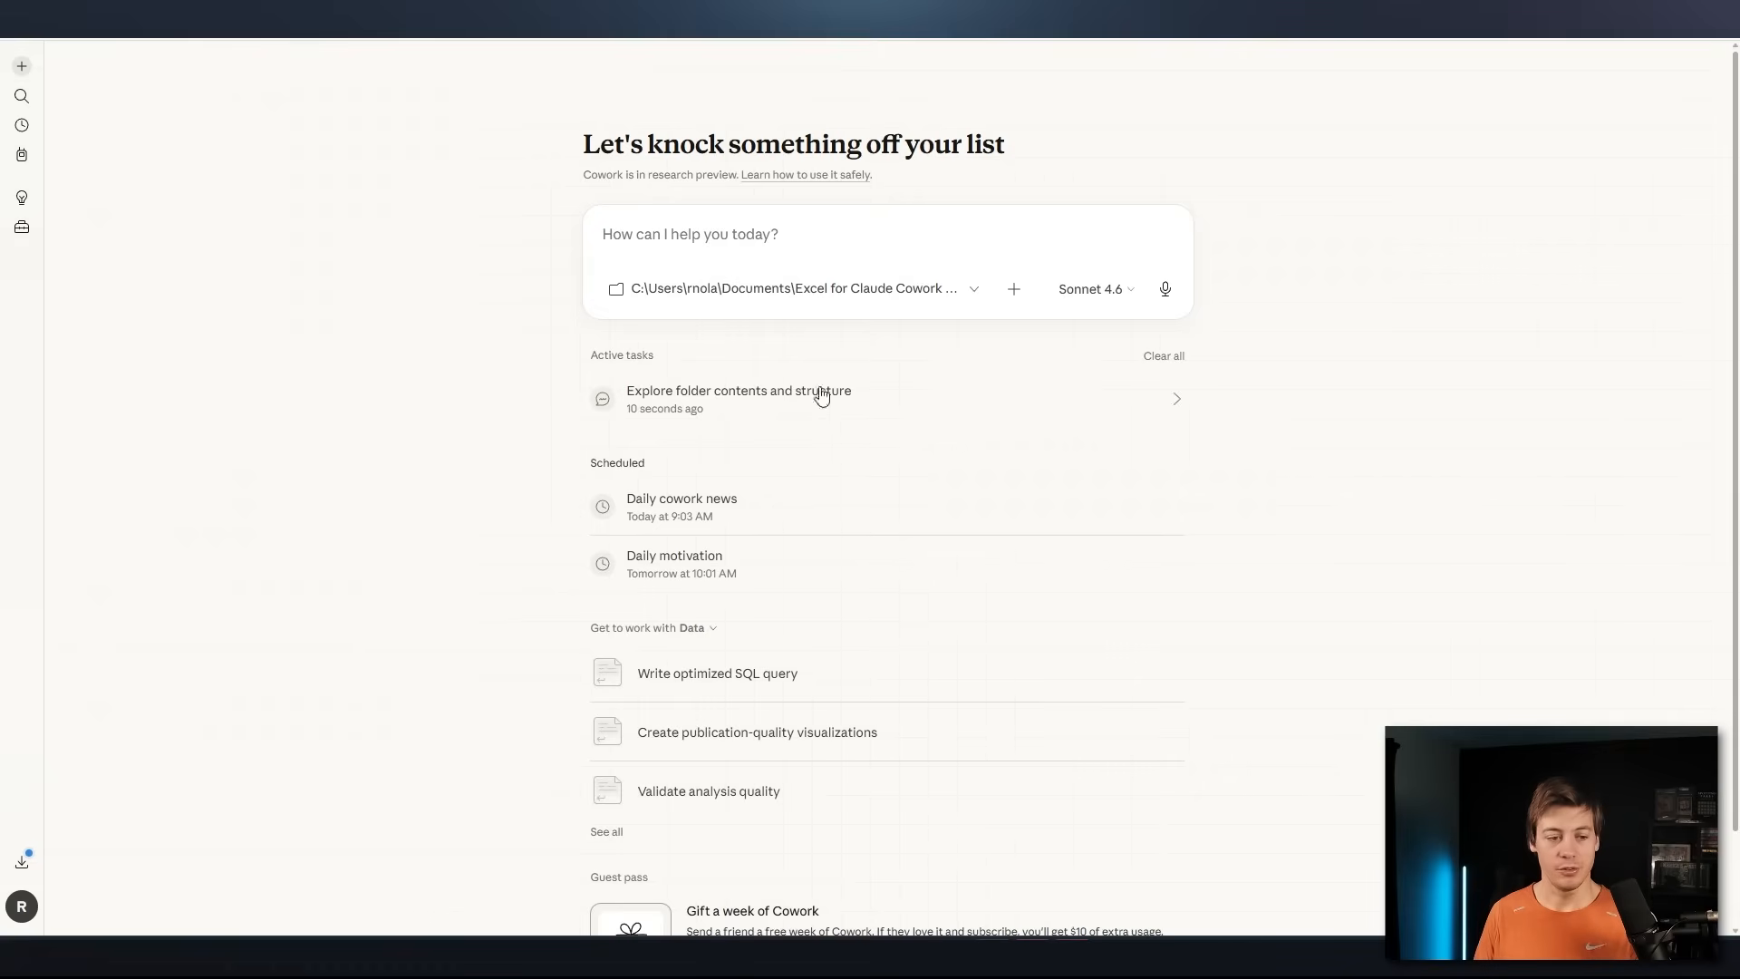
Remove the folder "10 - Excel to PDF Report" from the new task and browse the existing projects as far as Weekly-Sales-Report
left_click(801, 299)
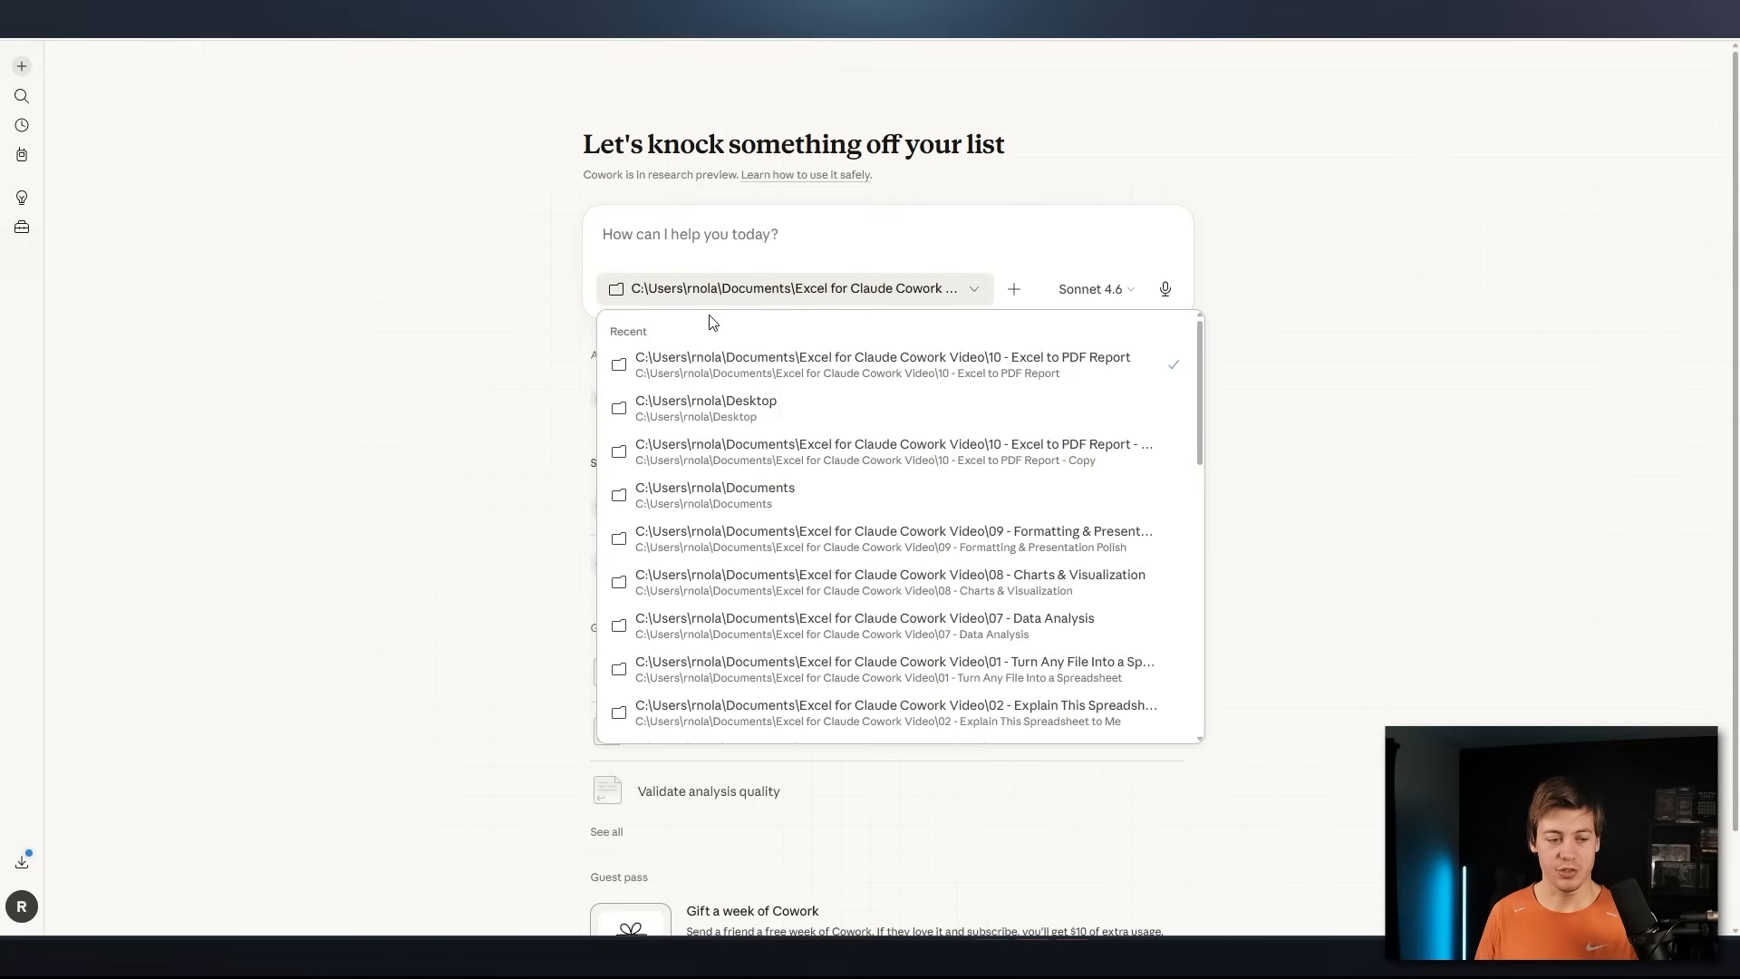
left_click(1173, 366)
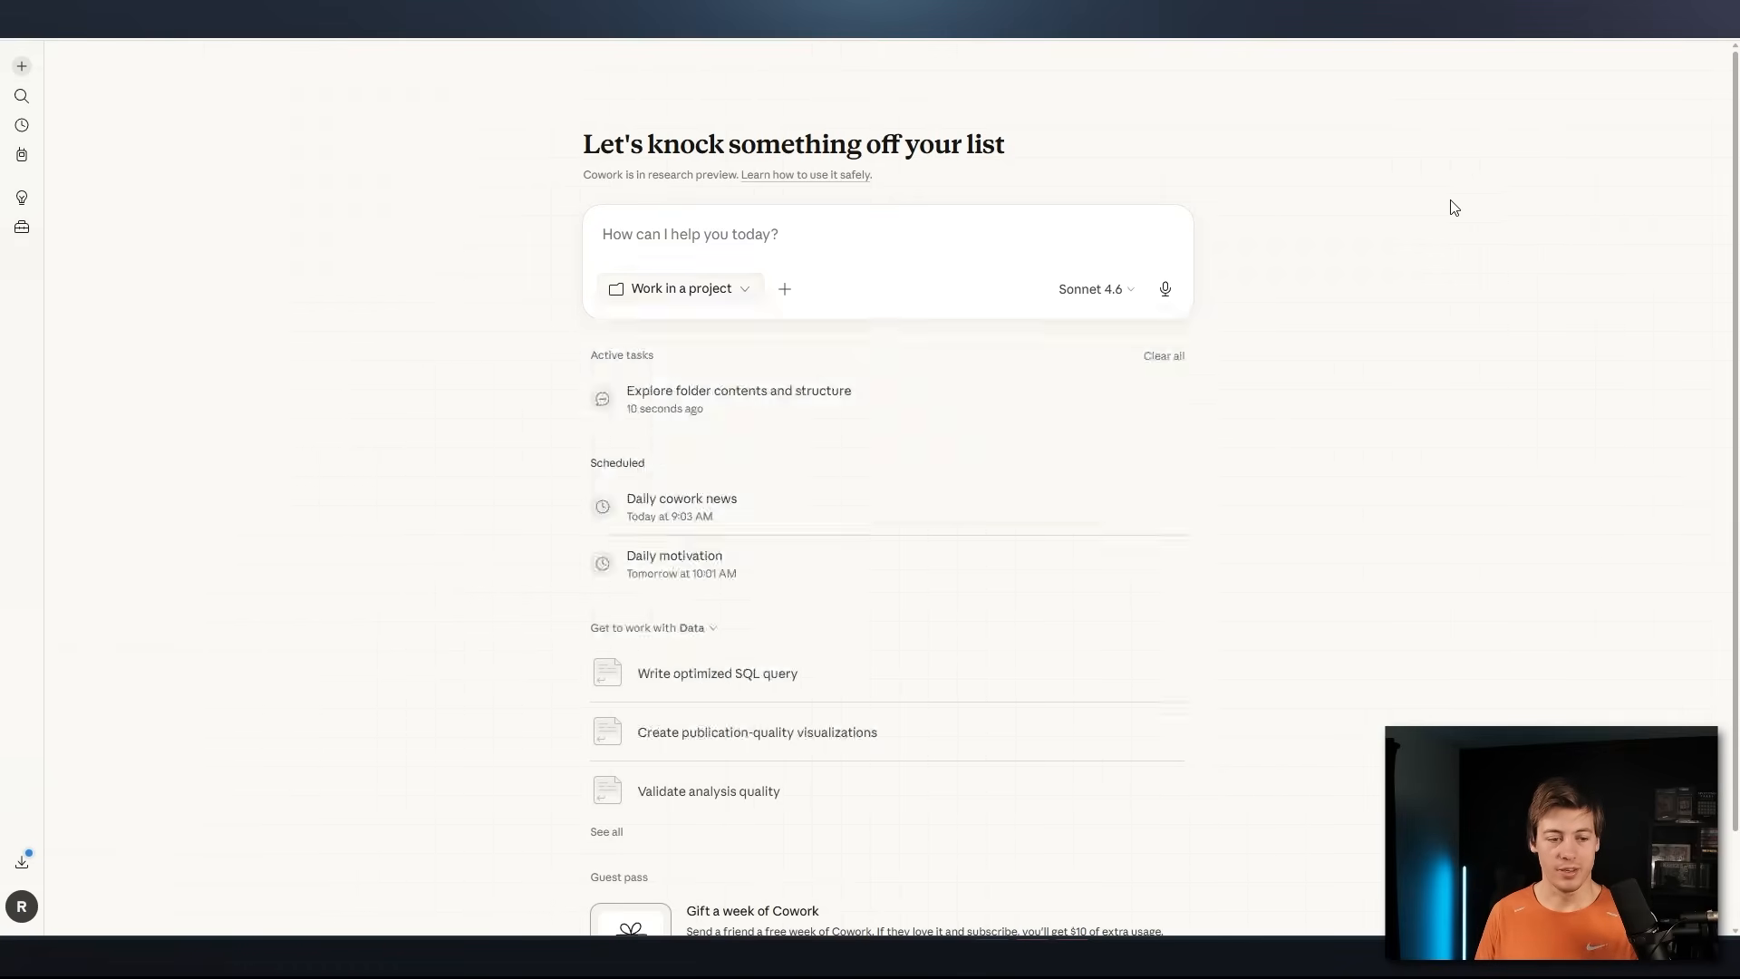
left_click(725, 292)
scroll(886, 516, "down", 10)
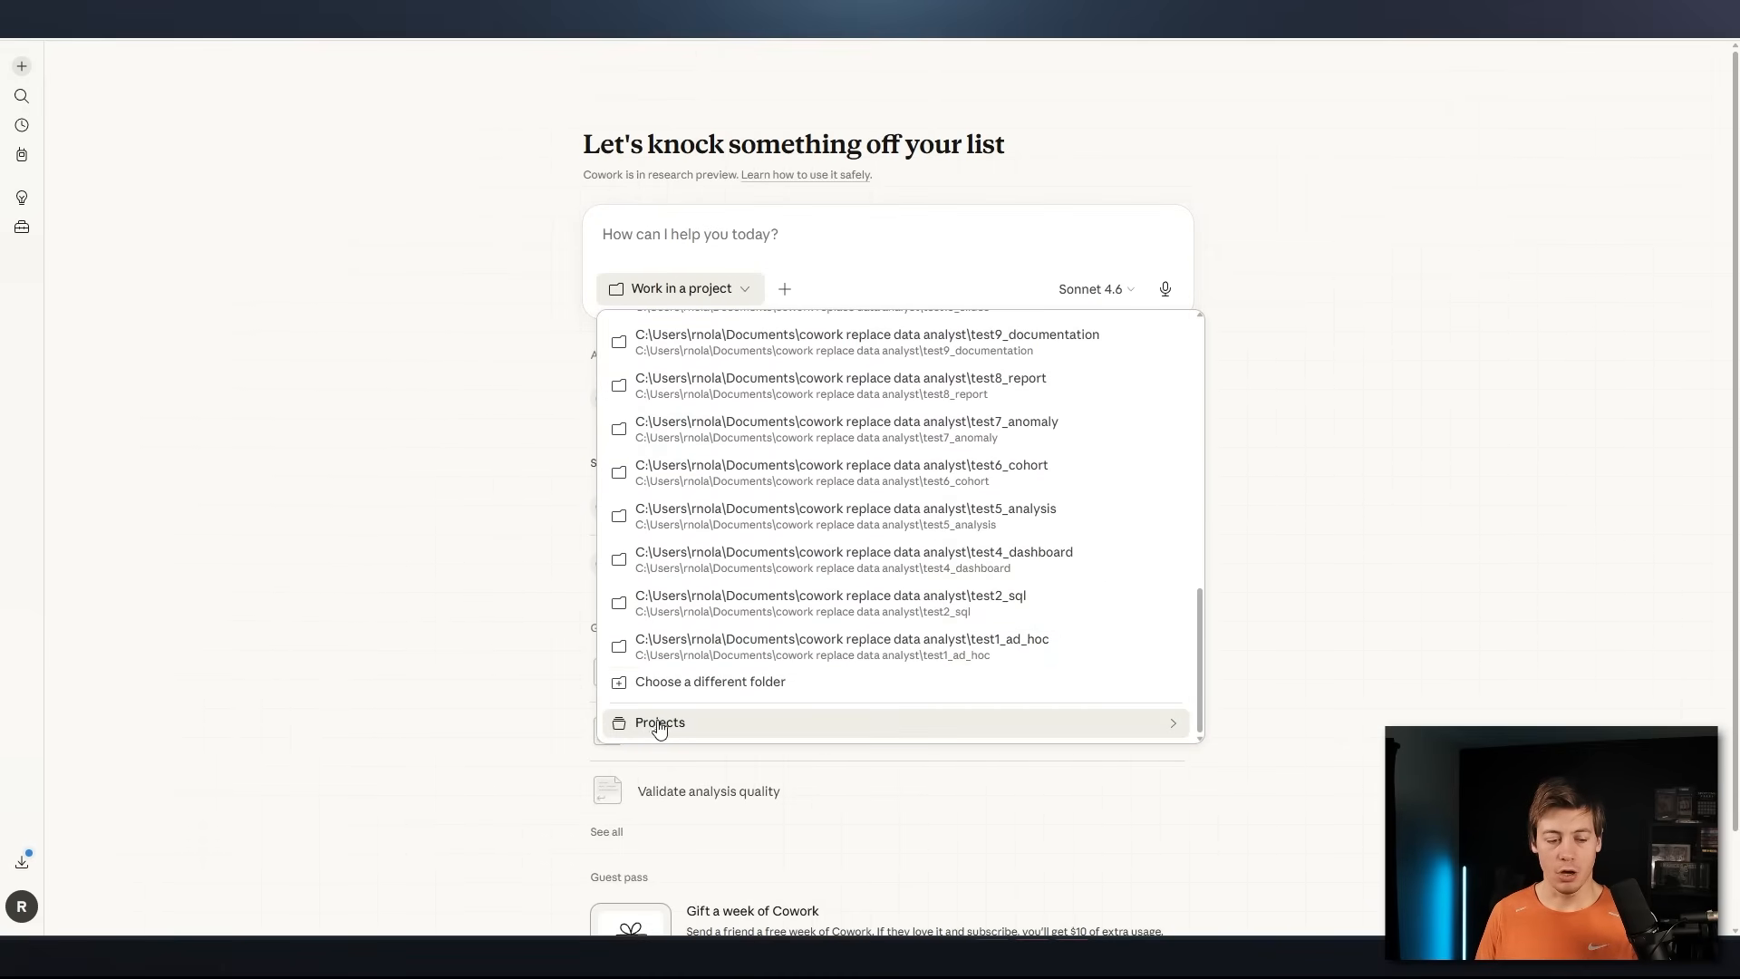
mouse_move(699, 722)
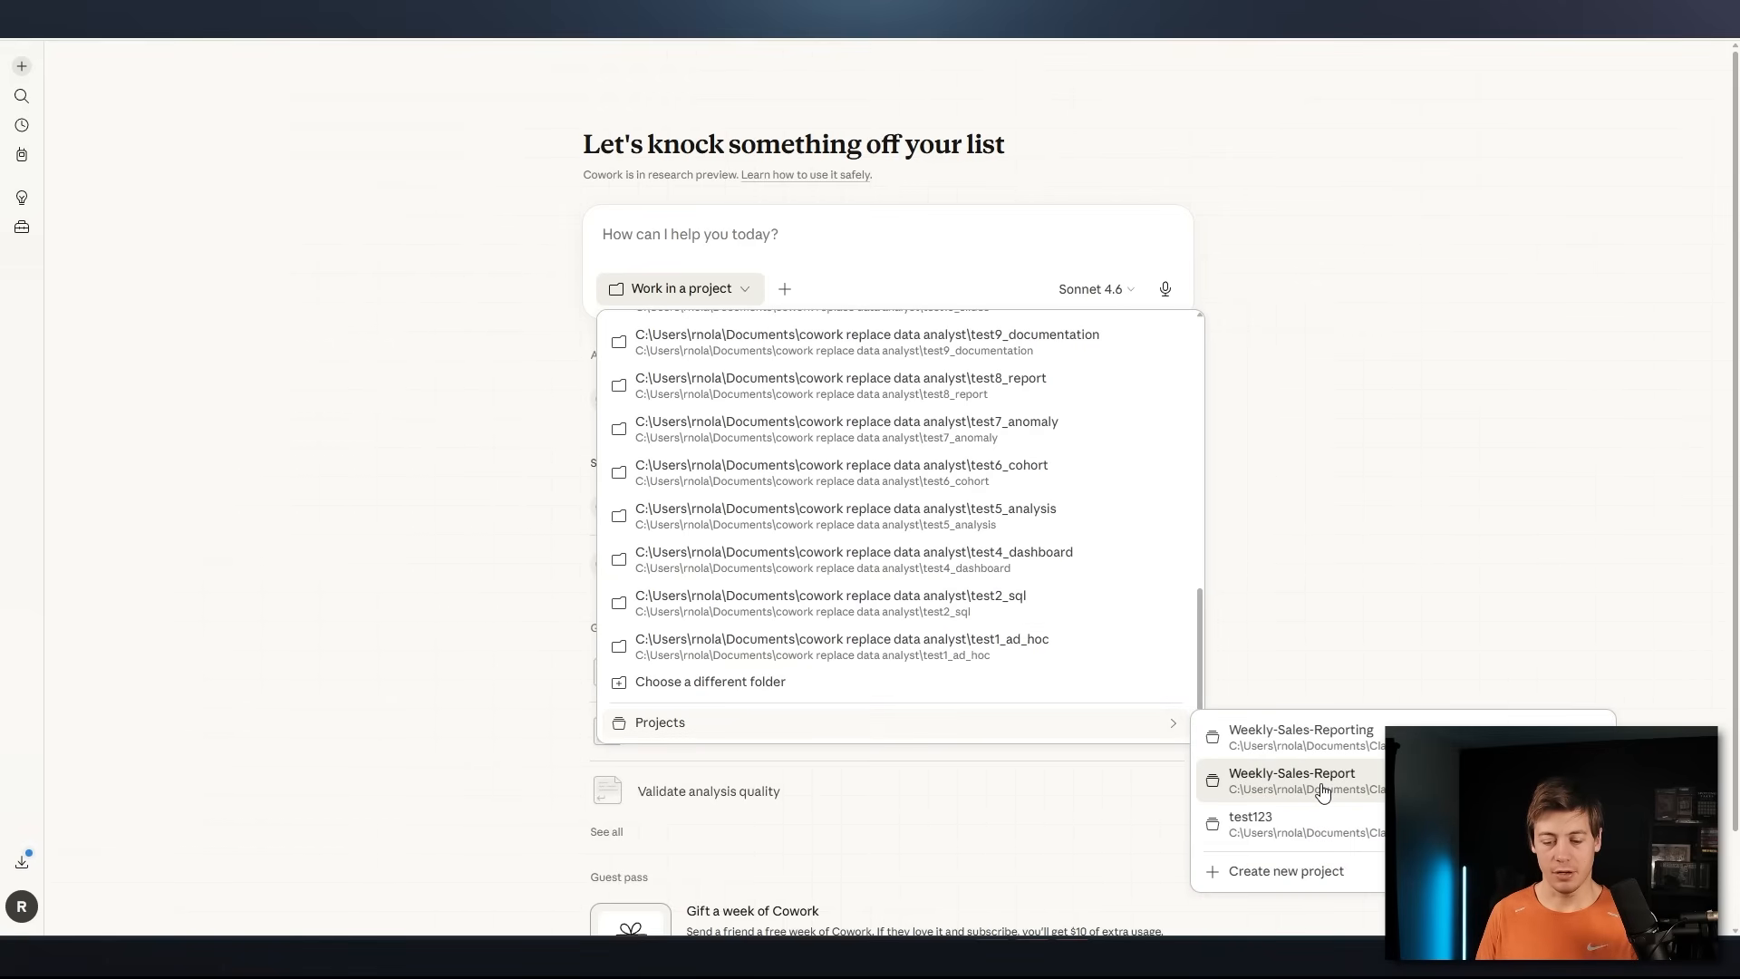
left_click(1337, 791)
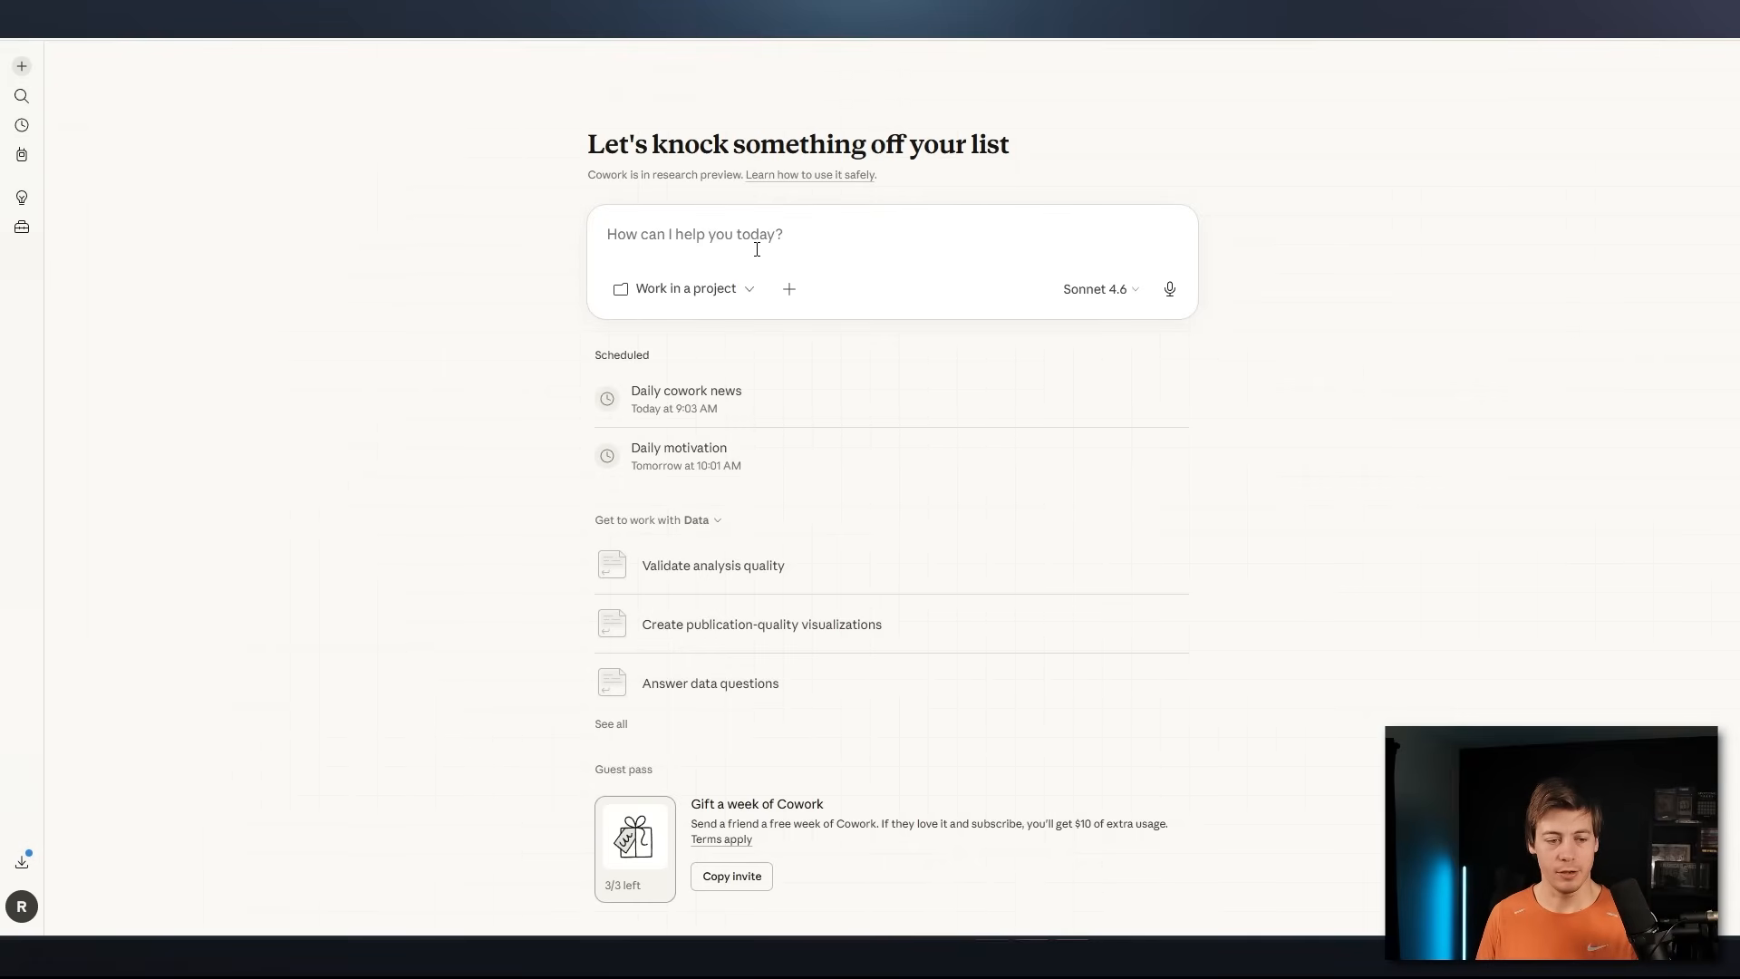
Choose the Weekly-Sales-Reporting project for the new task and allow Claude to change its files
left_click(736, 288)
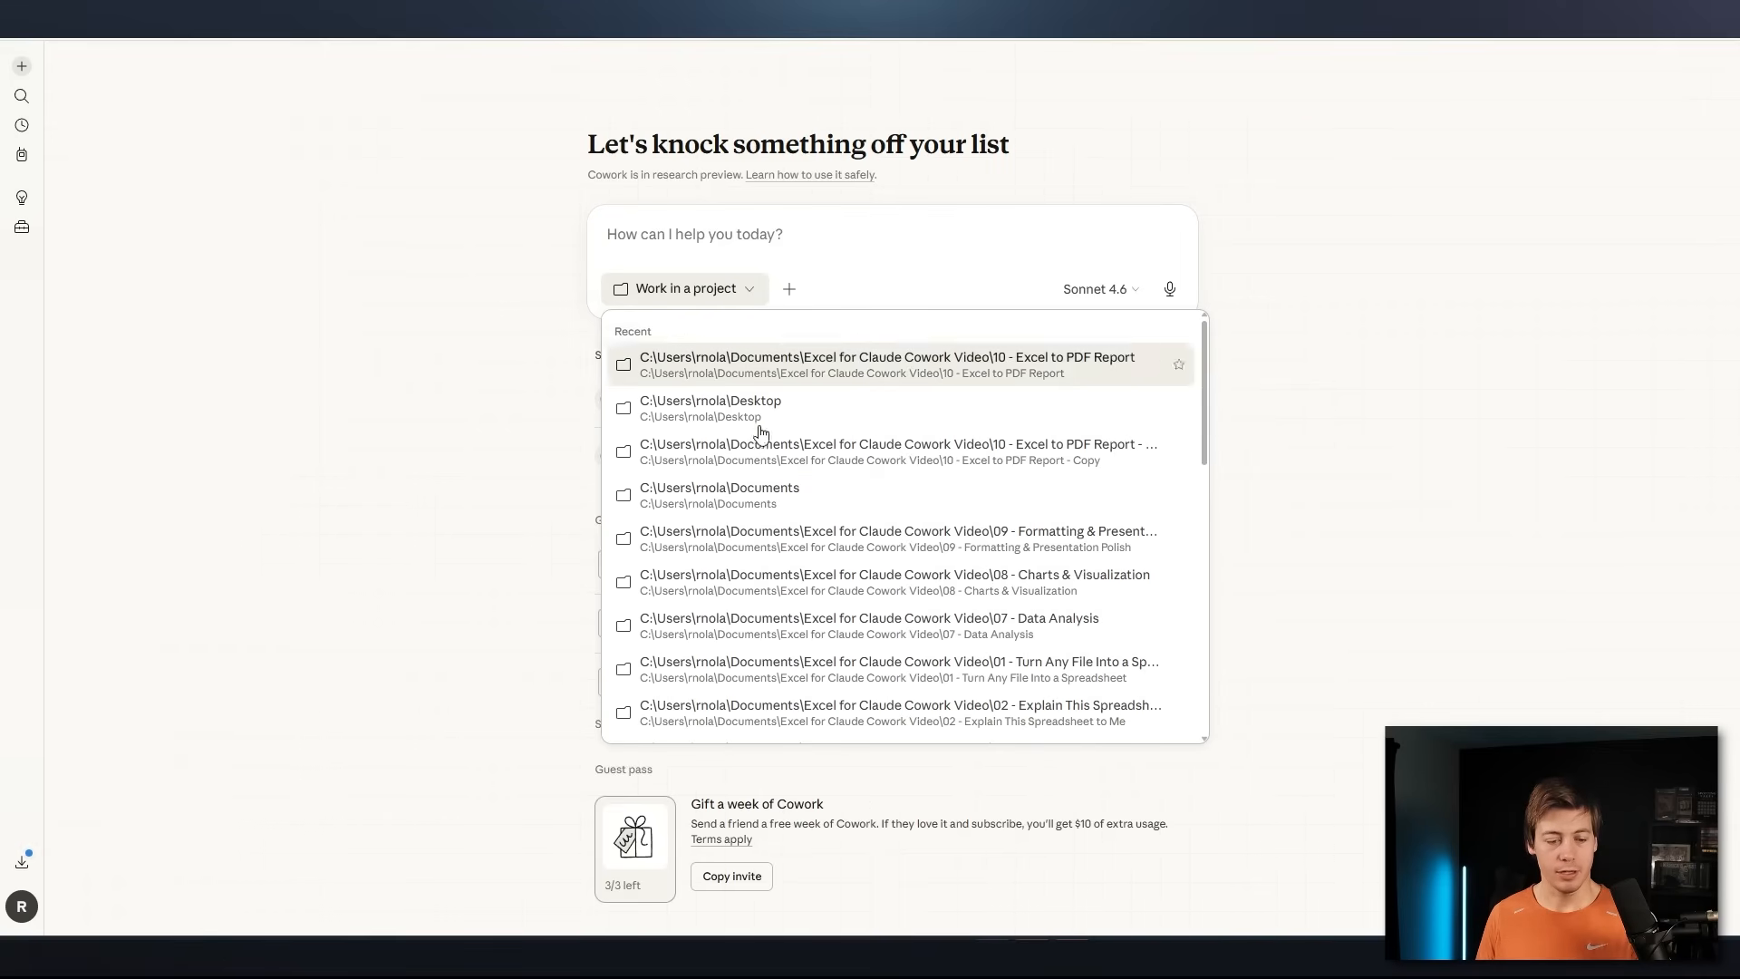
scroll(761, 433, "down", 10)
mouse_move(848, 723)
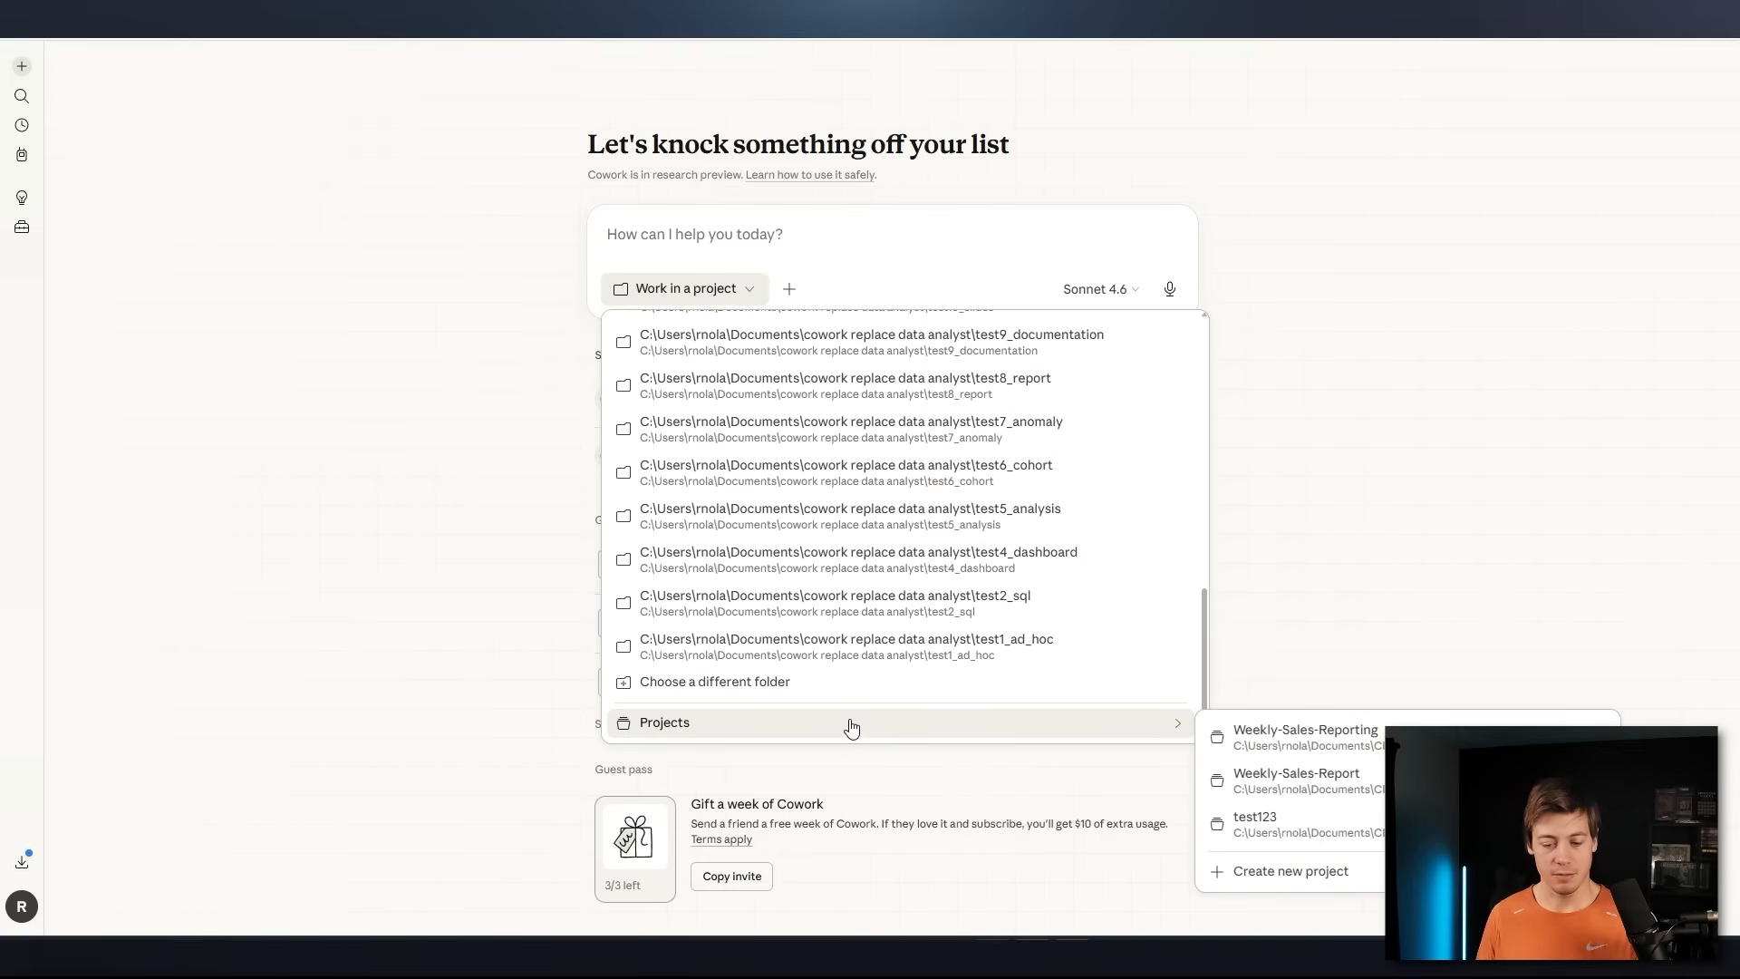
left_click(1363, 753)
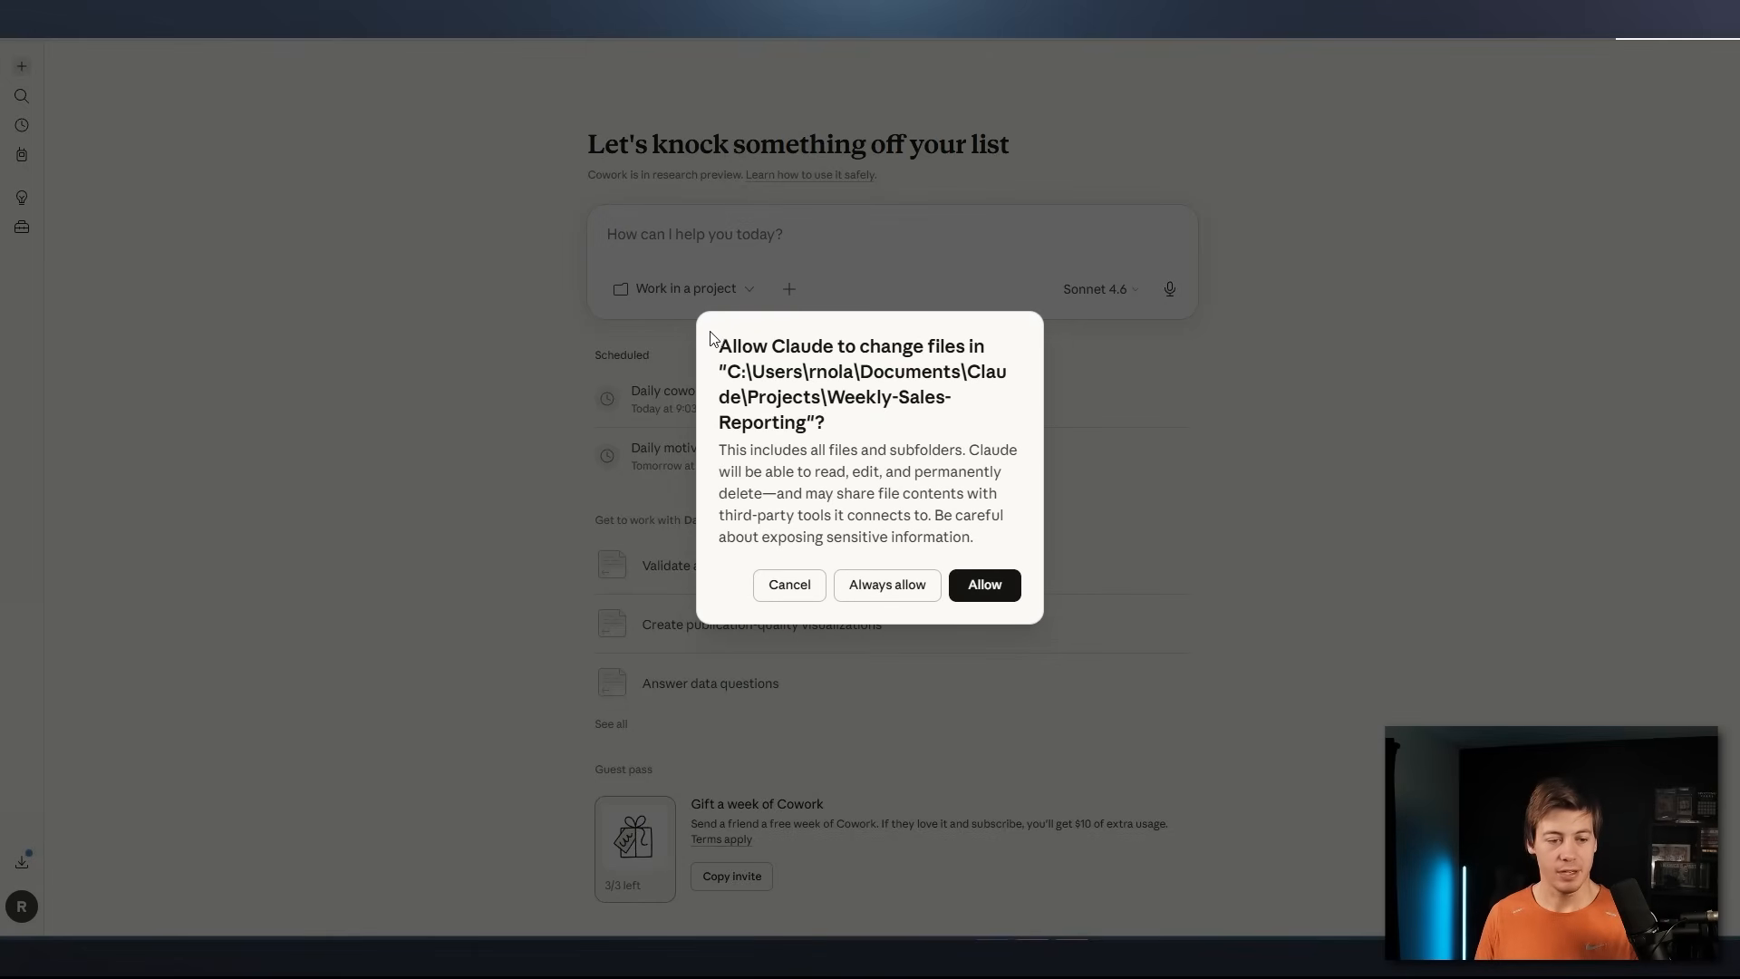
left_click(996, 590)
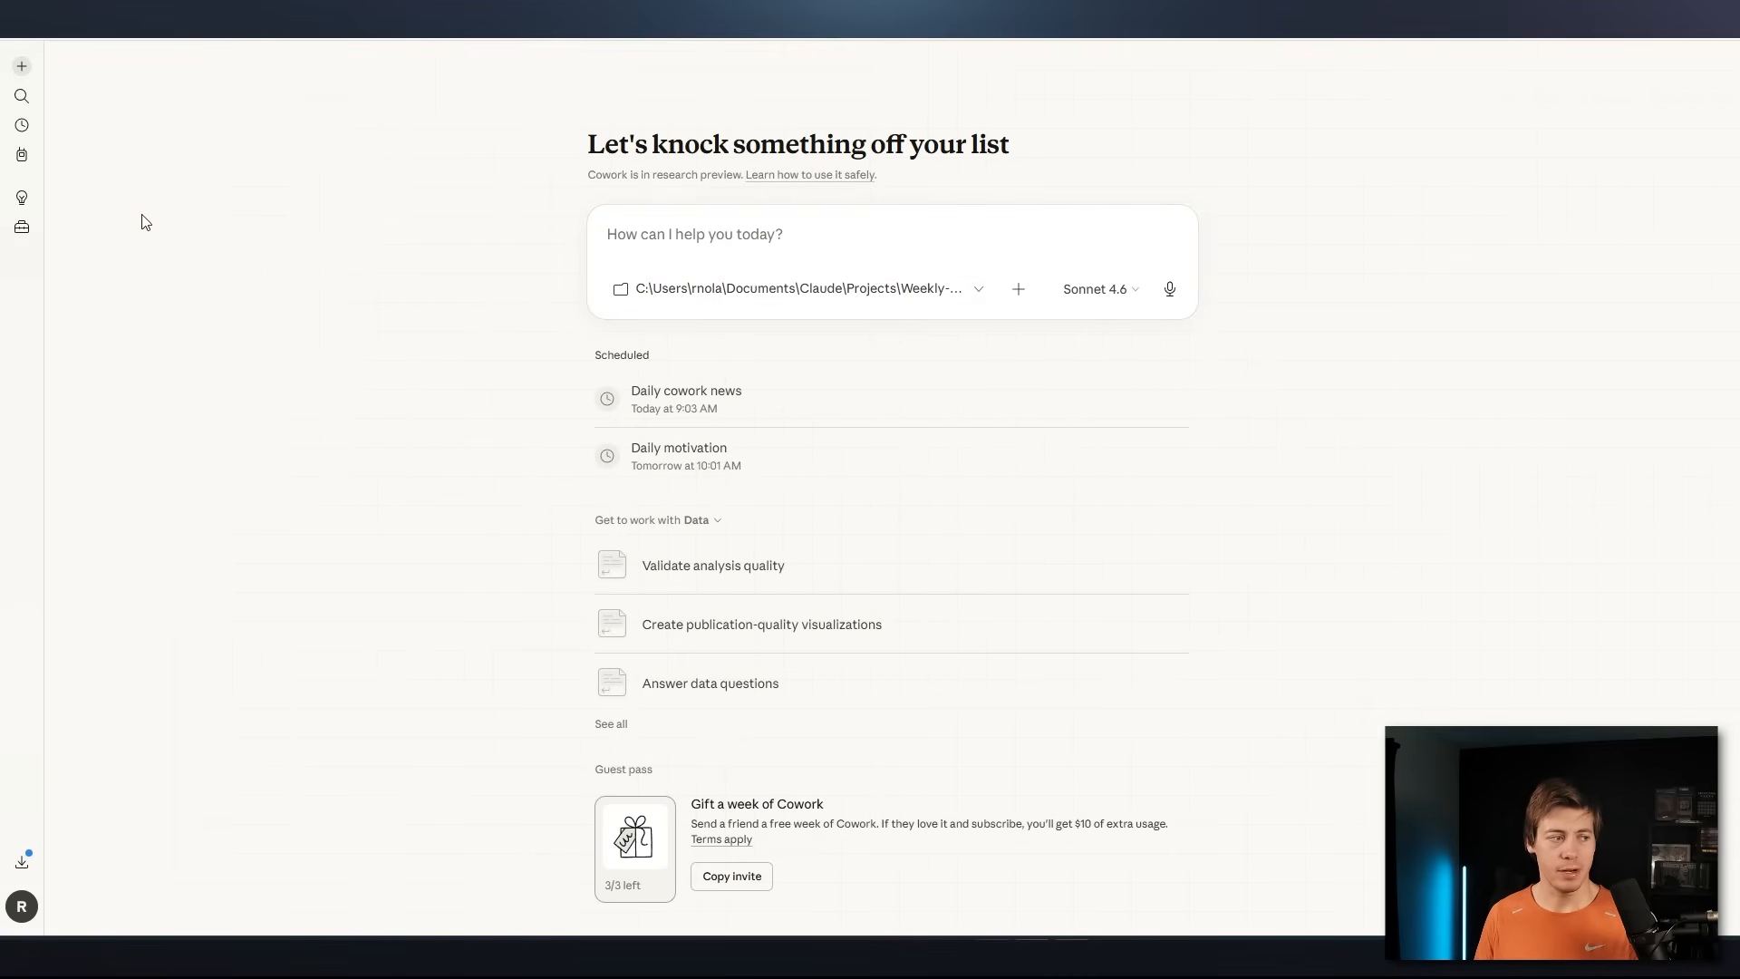
Find the recent chat "Identify additional weekly stats to track", review its link to the Weekly-Sales-Reporting project page, and check the chat search list again
left_click(22, 97)
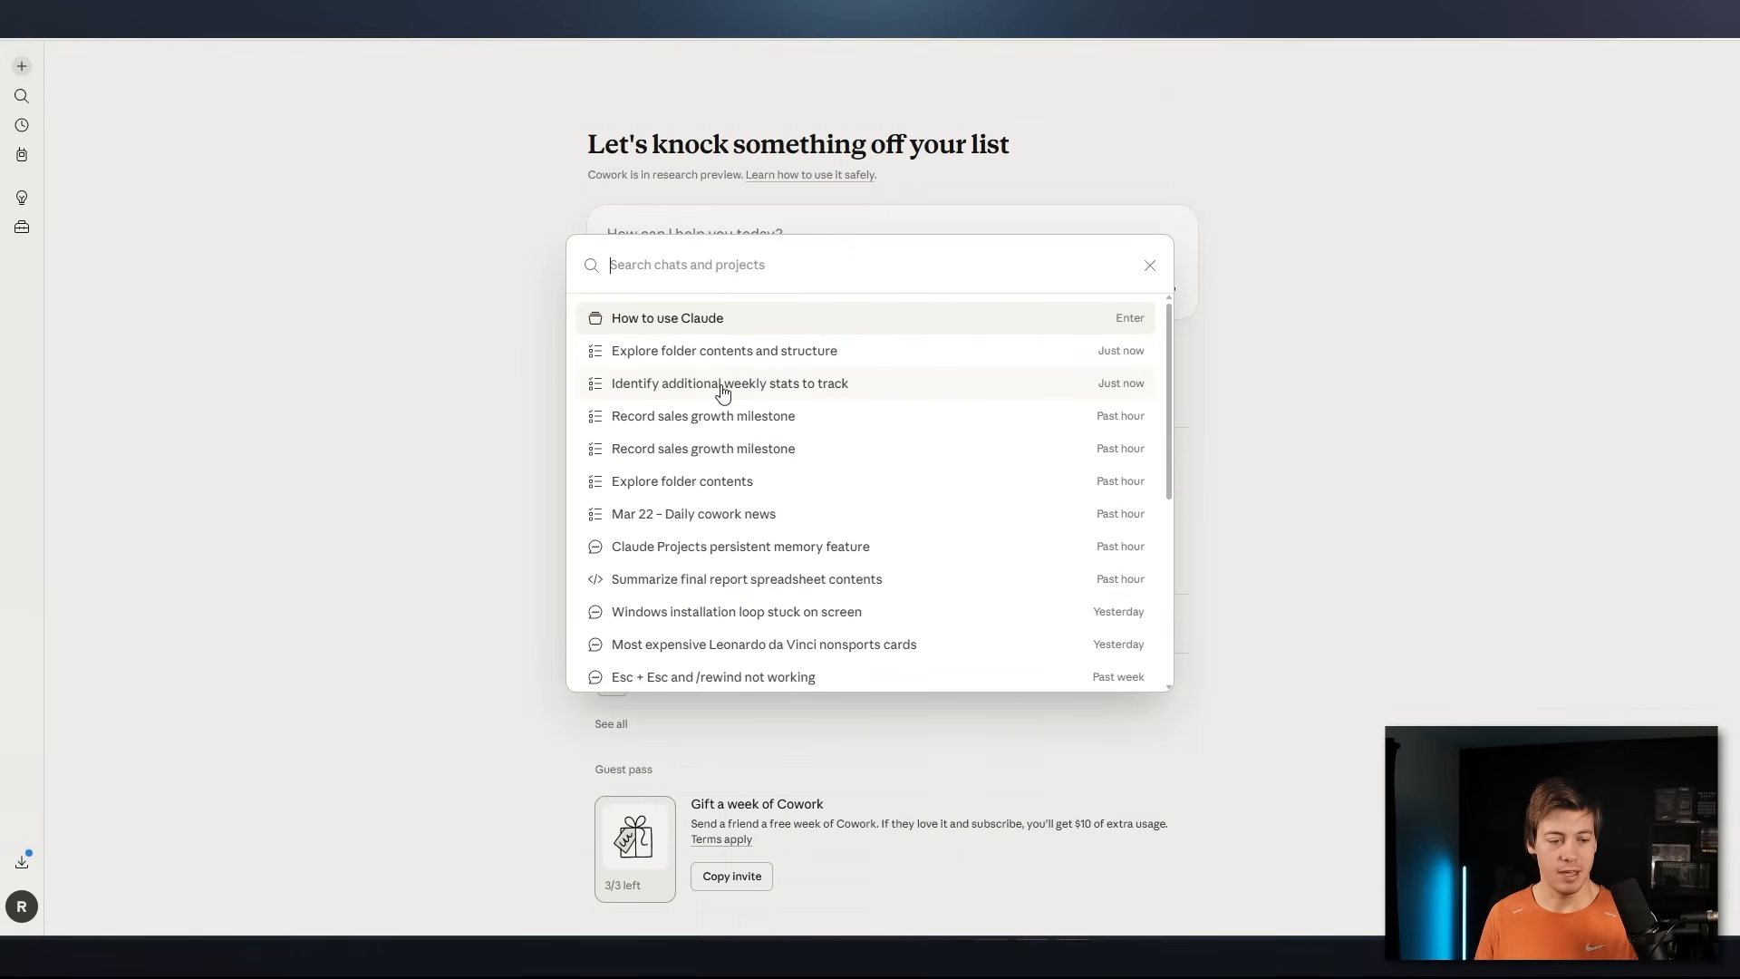
left_click(792, 383)
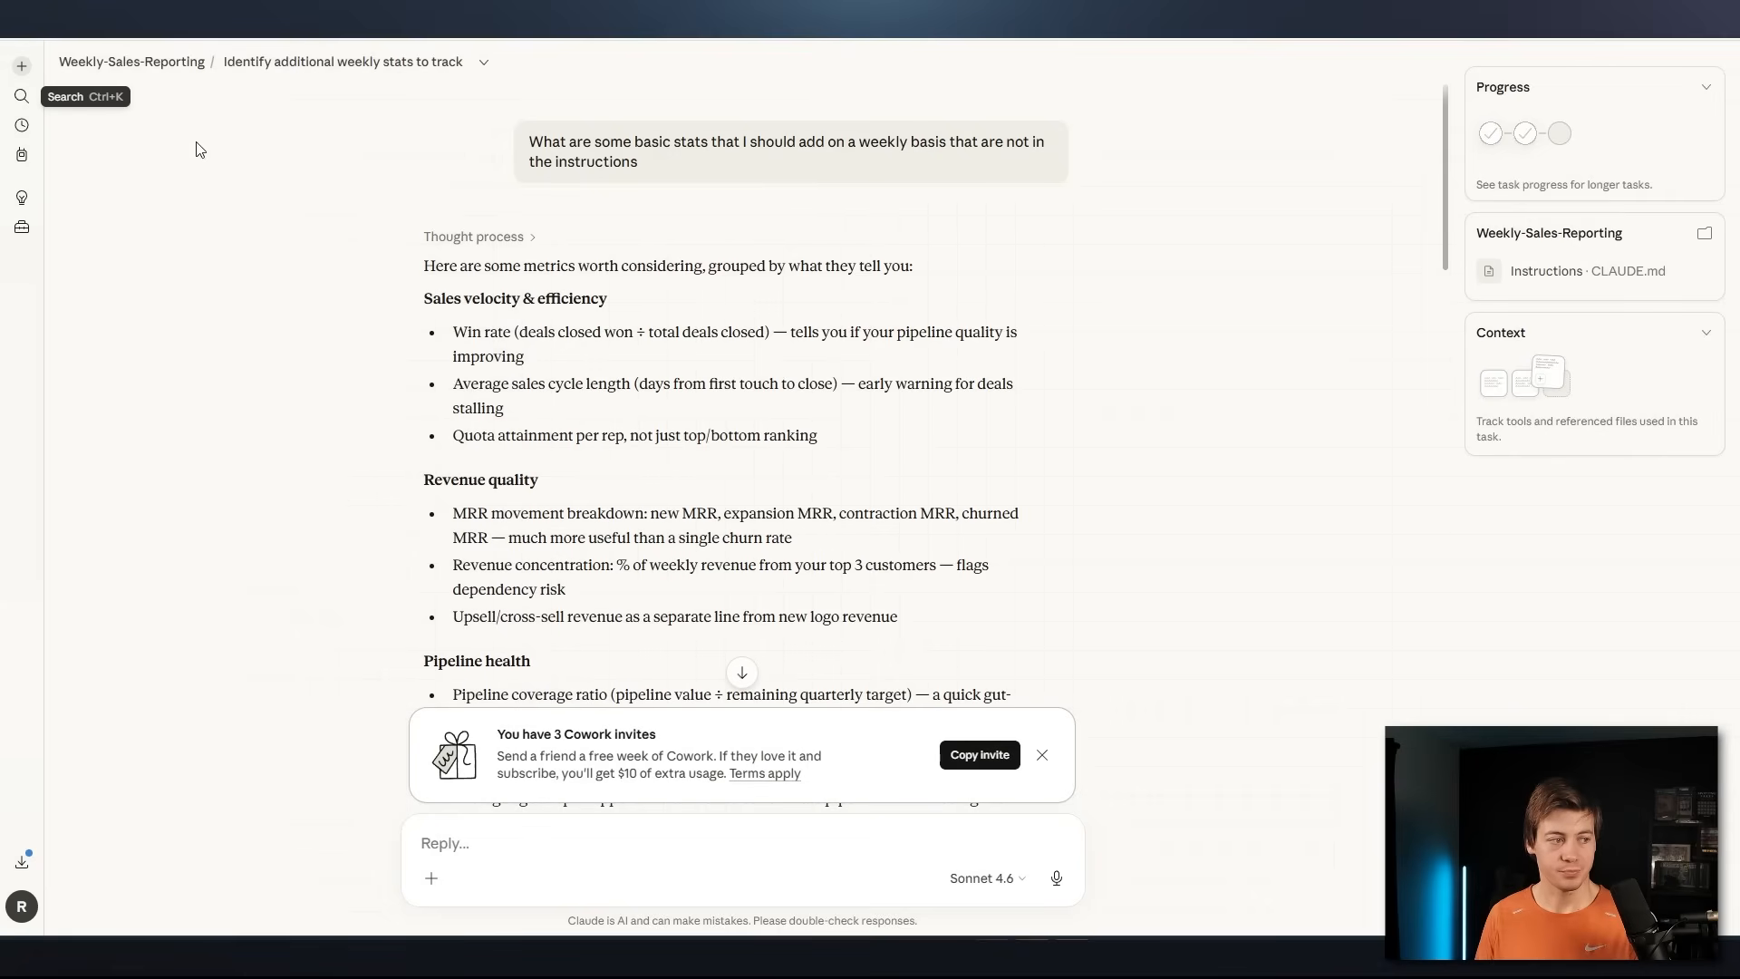
left_click(131, 62)
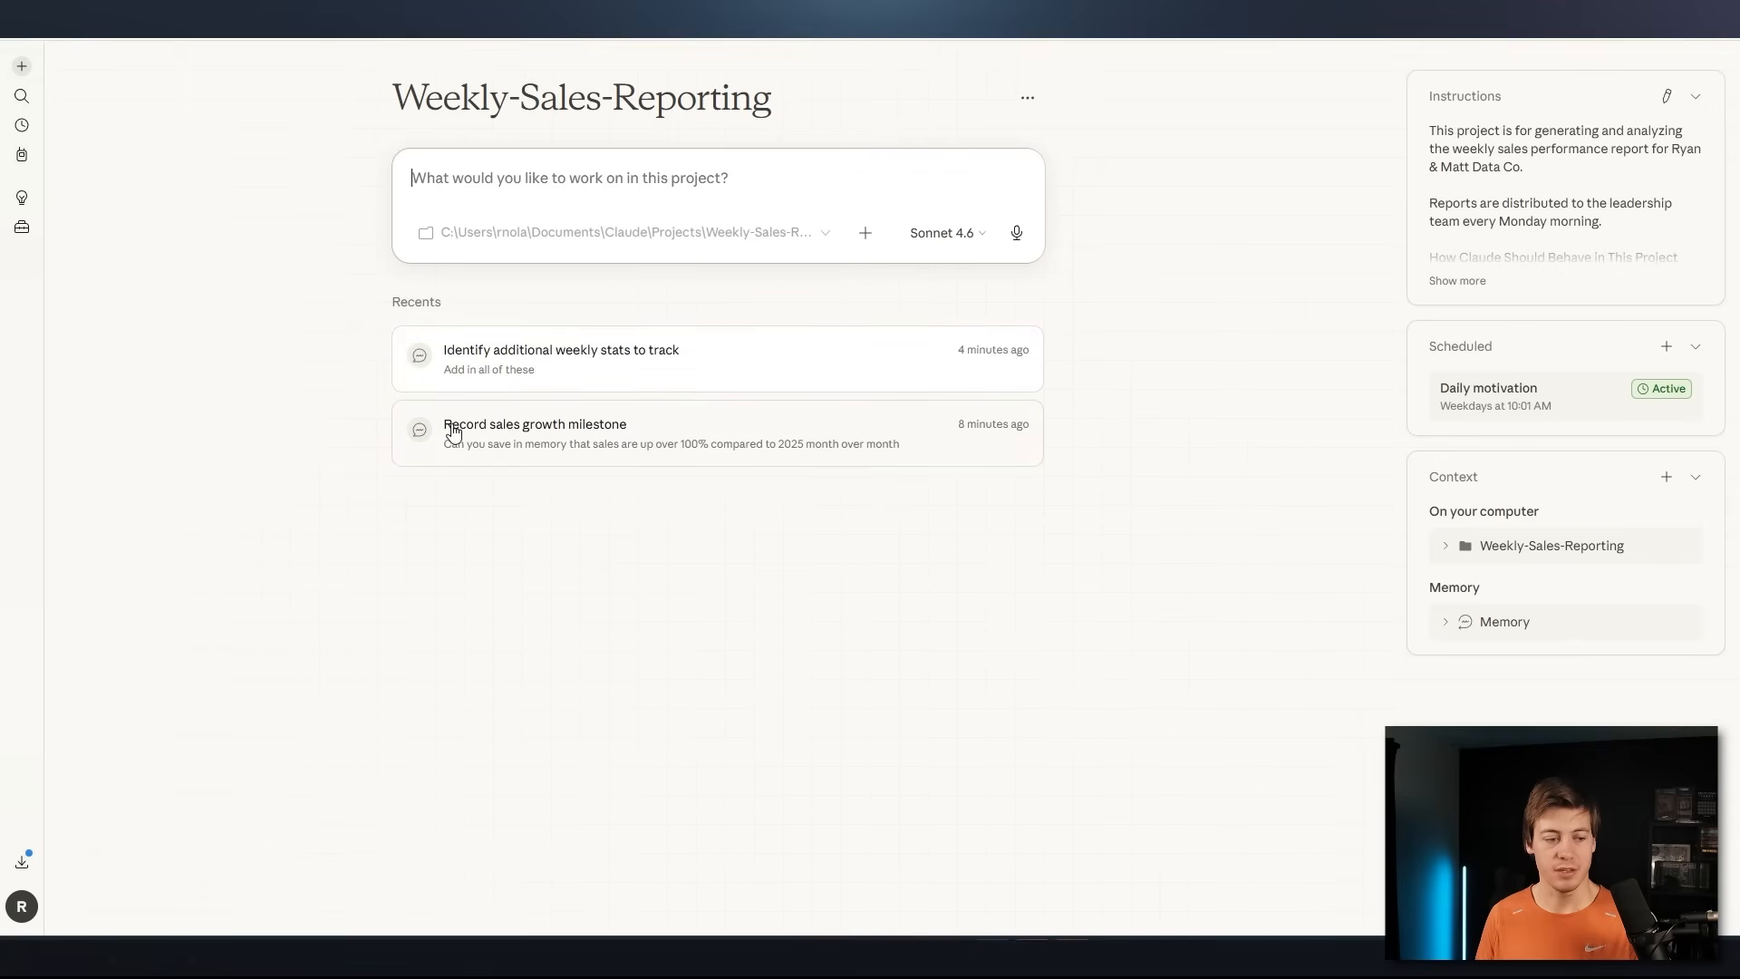
left_click(513, 359)
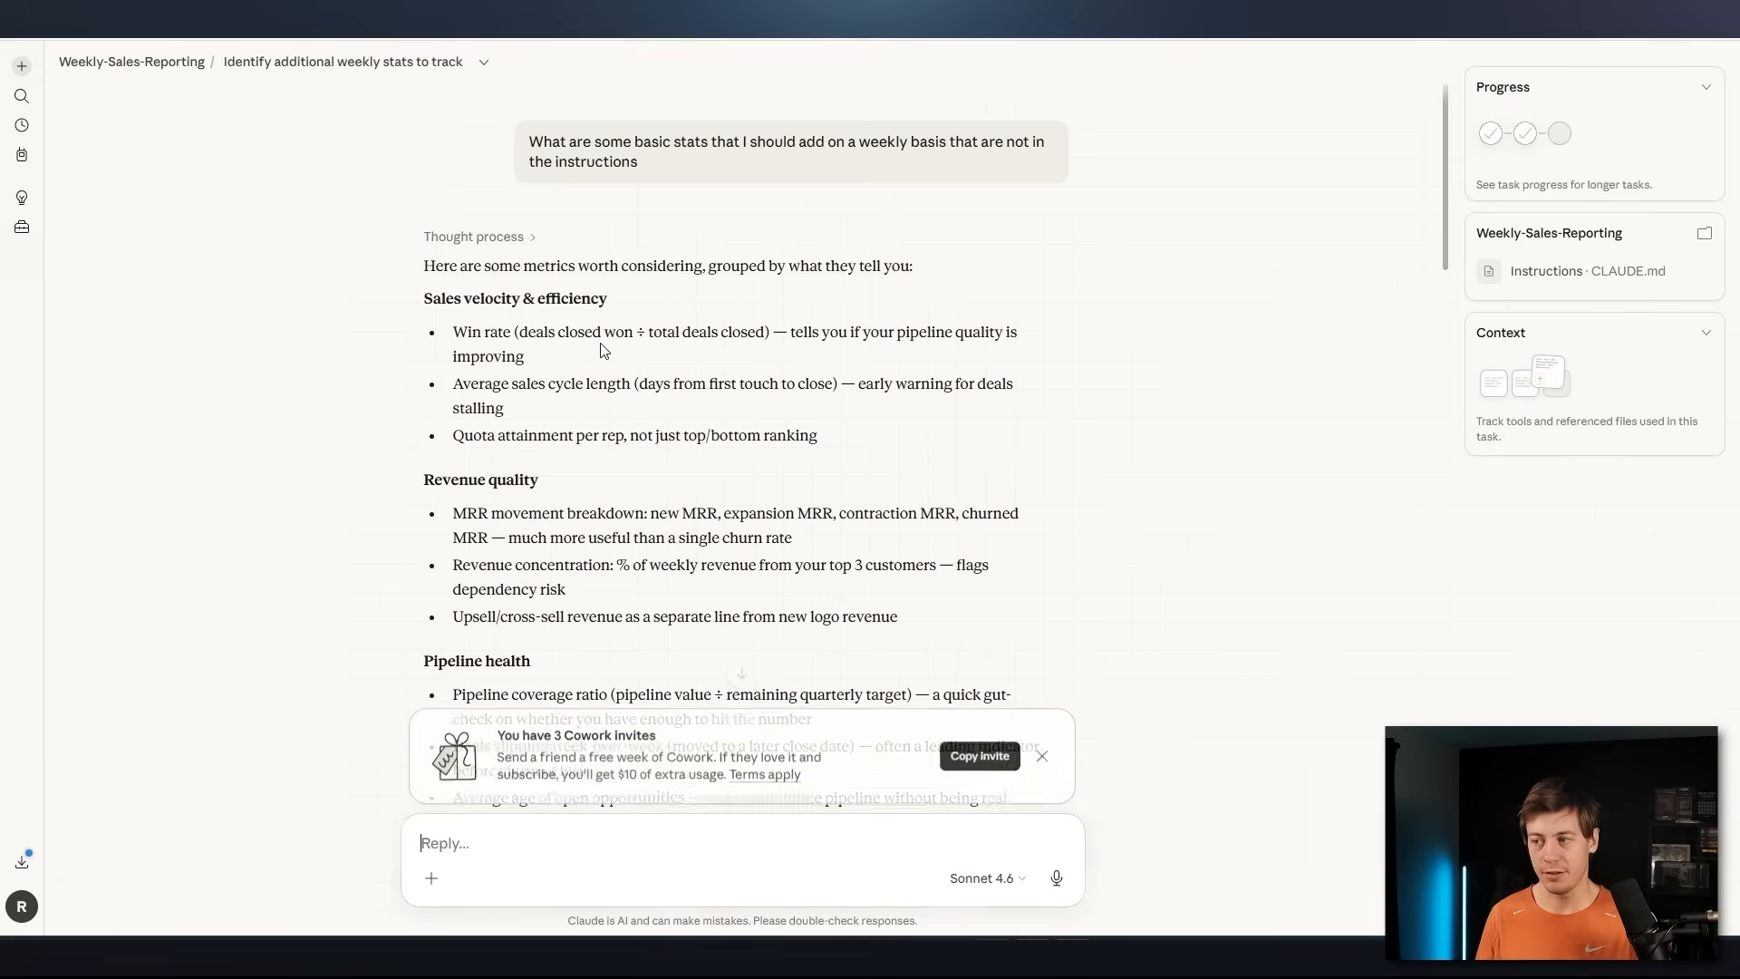
left_click(140, 63)
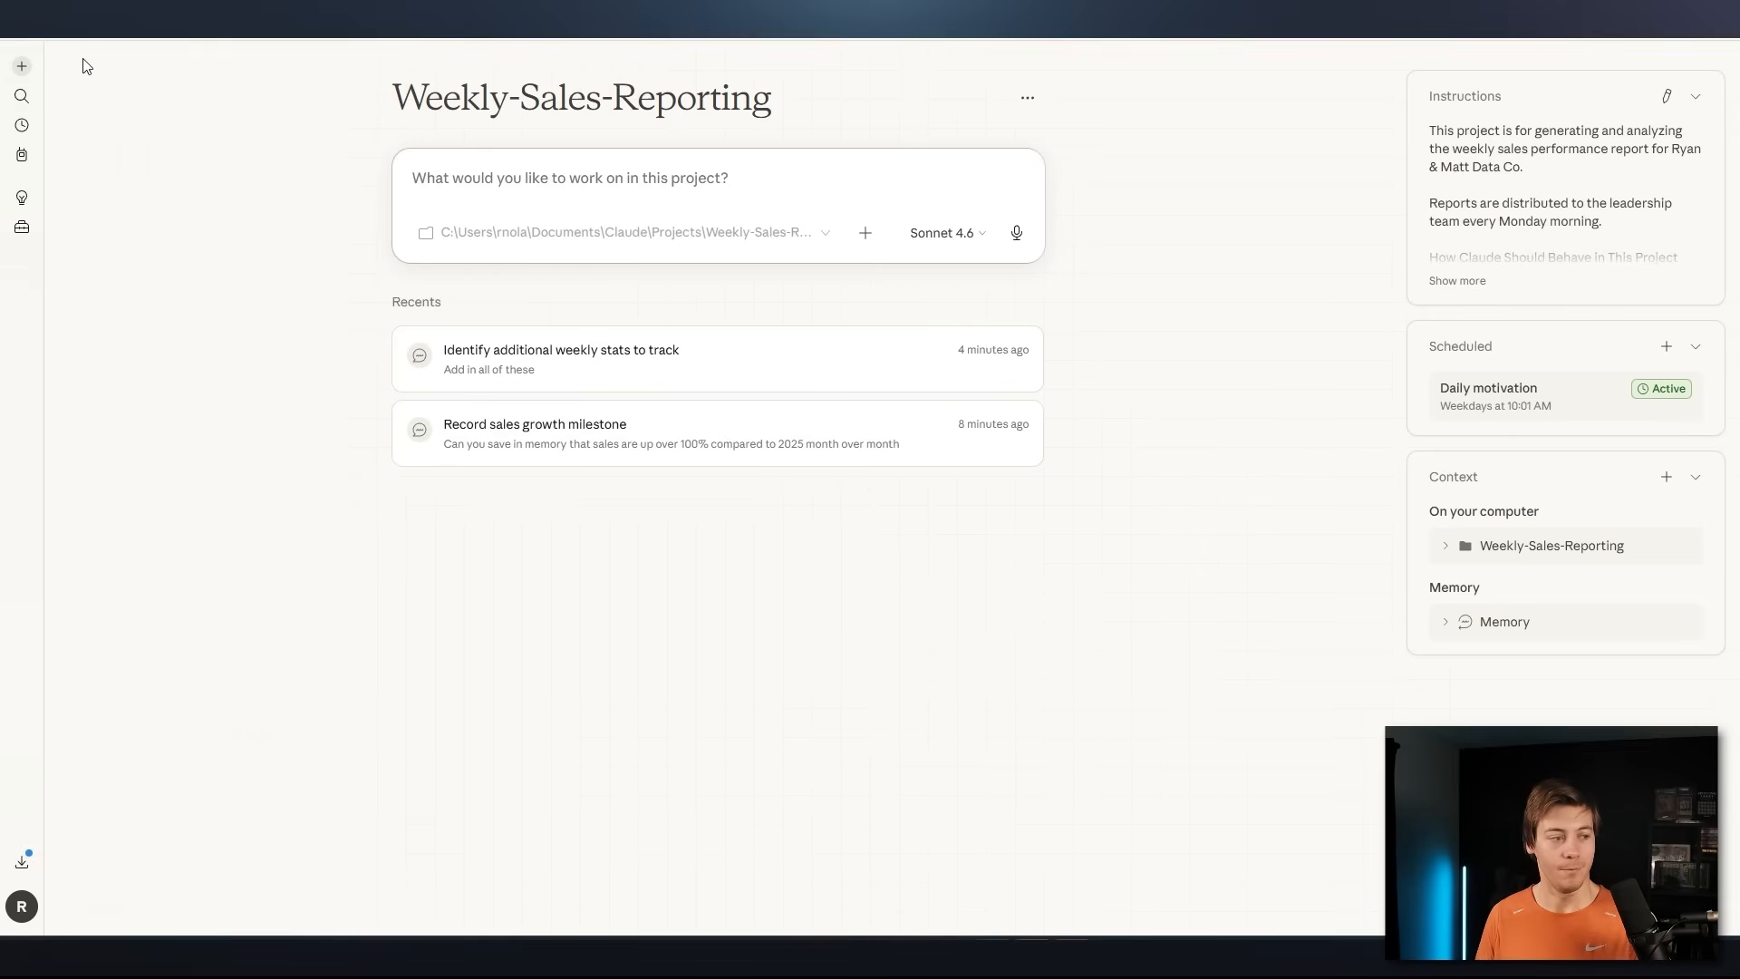
left_click(28, 97)
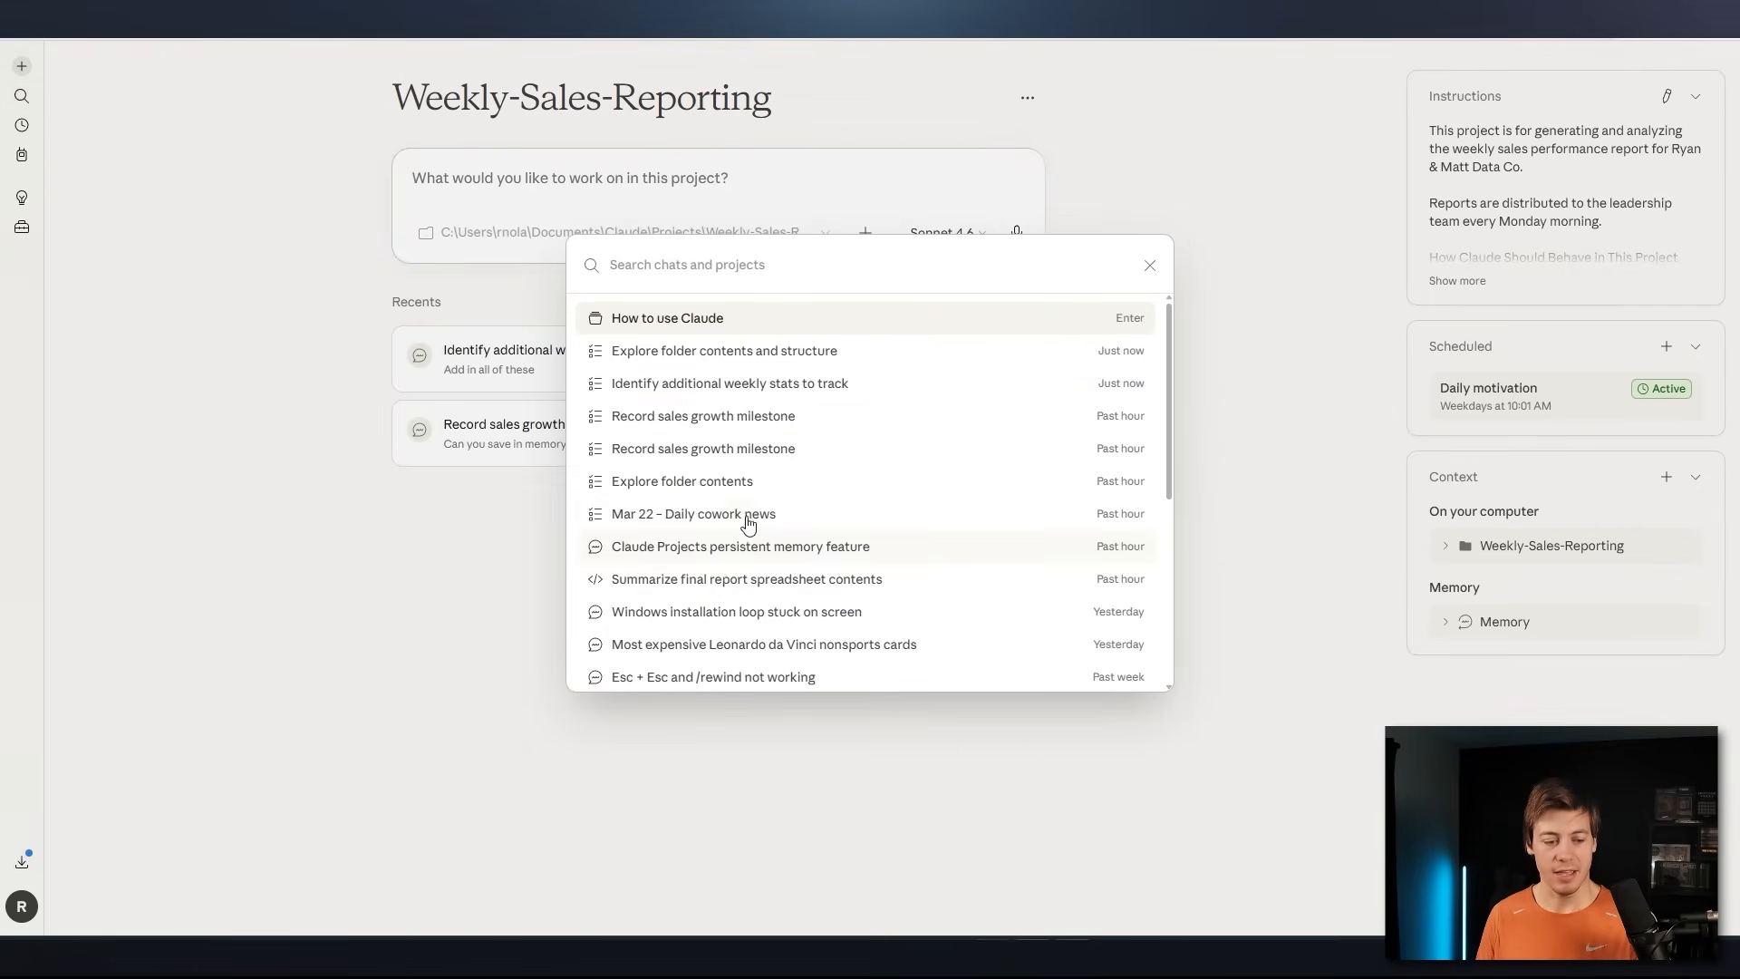
left_click(286, 384)
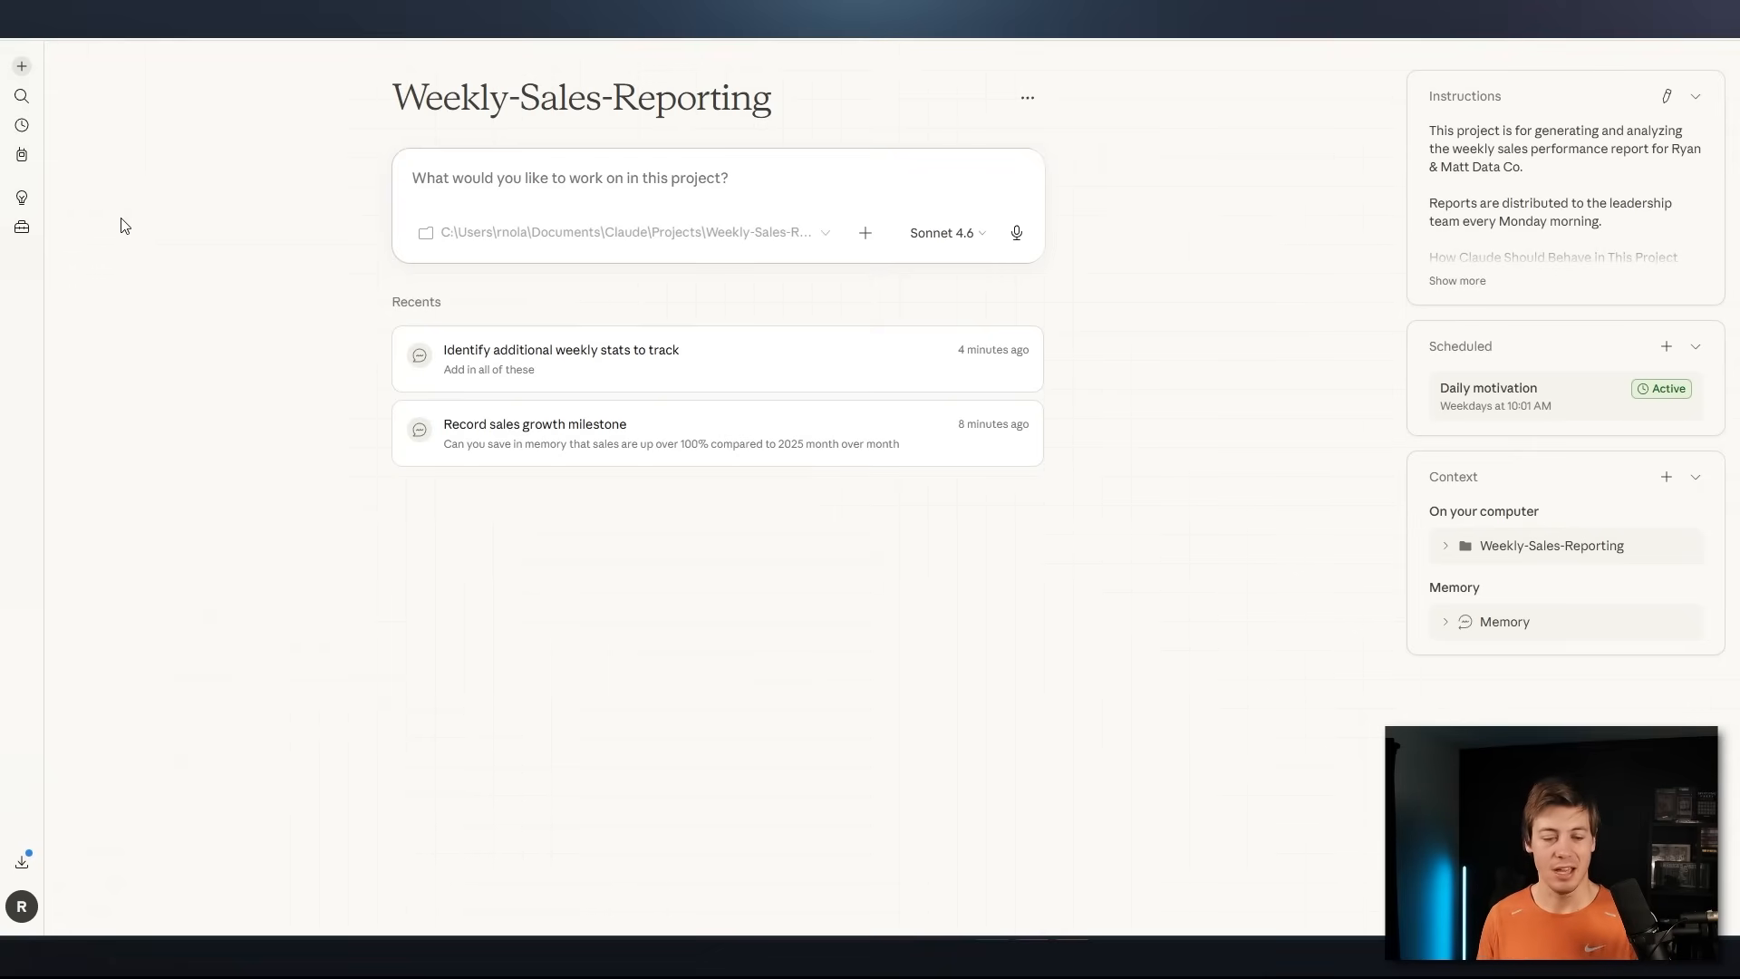
Open the account's general settings
left_click(24, 907)
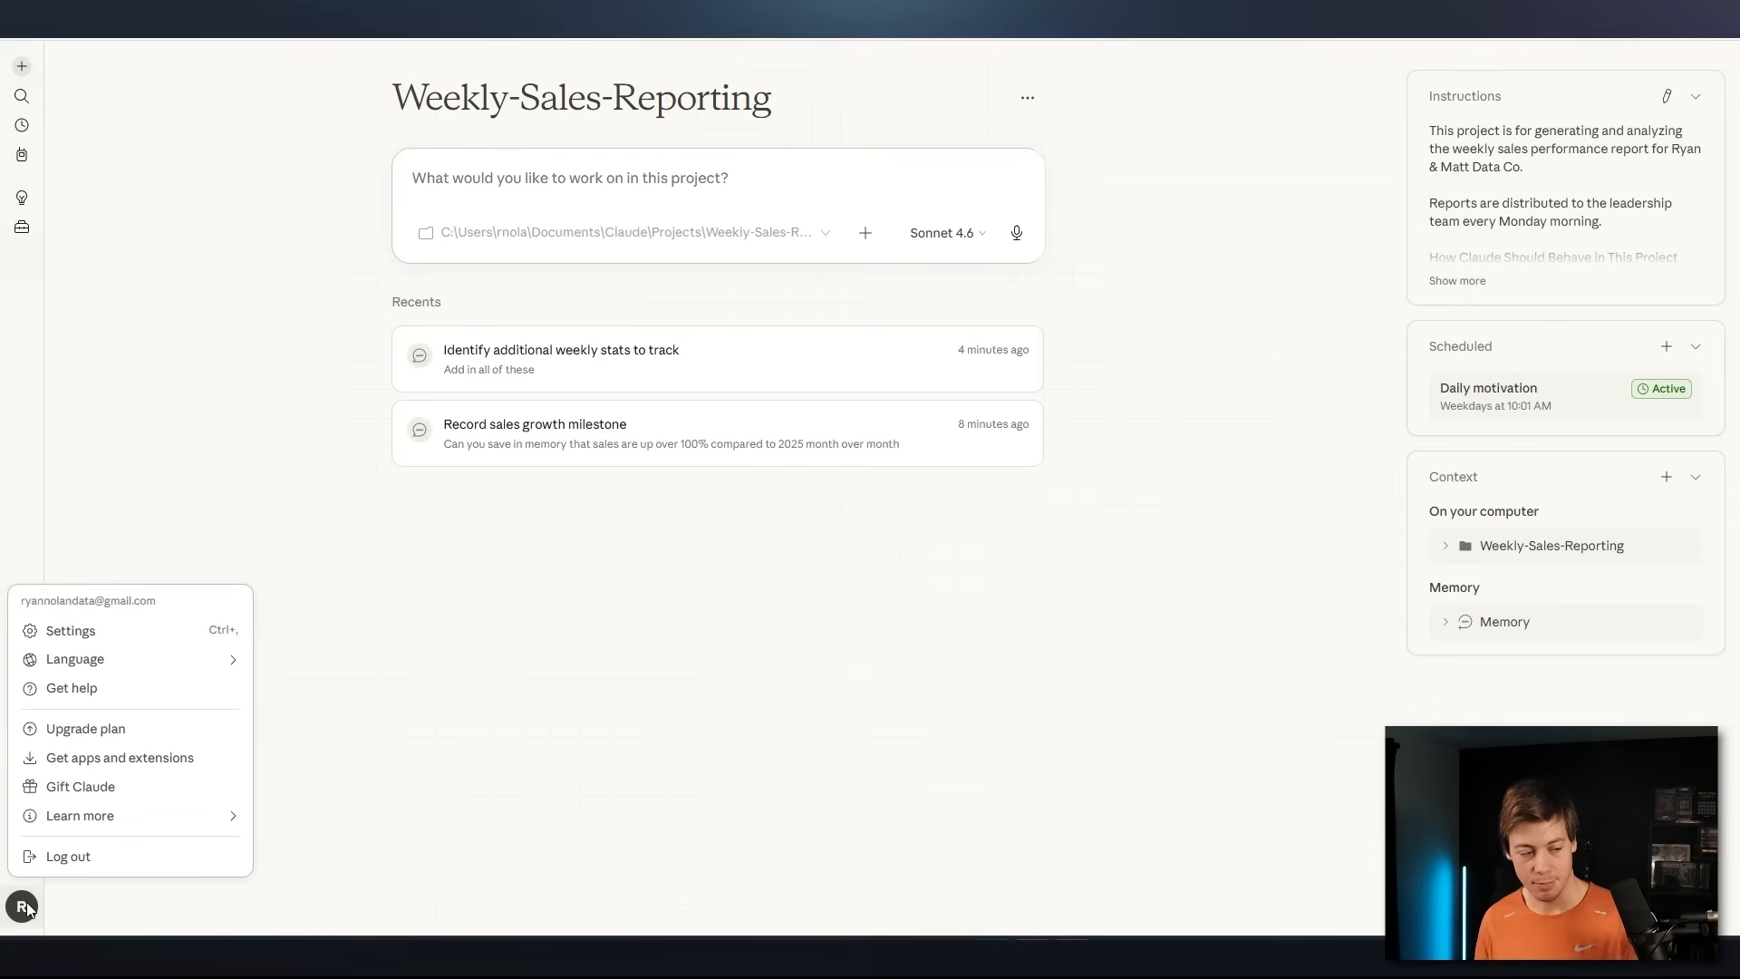
left_click(114, 640)
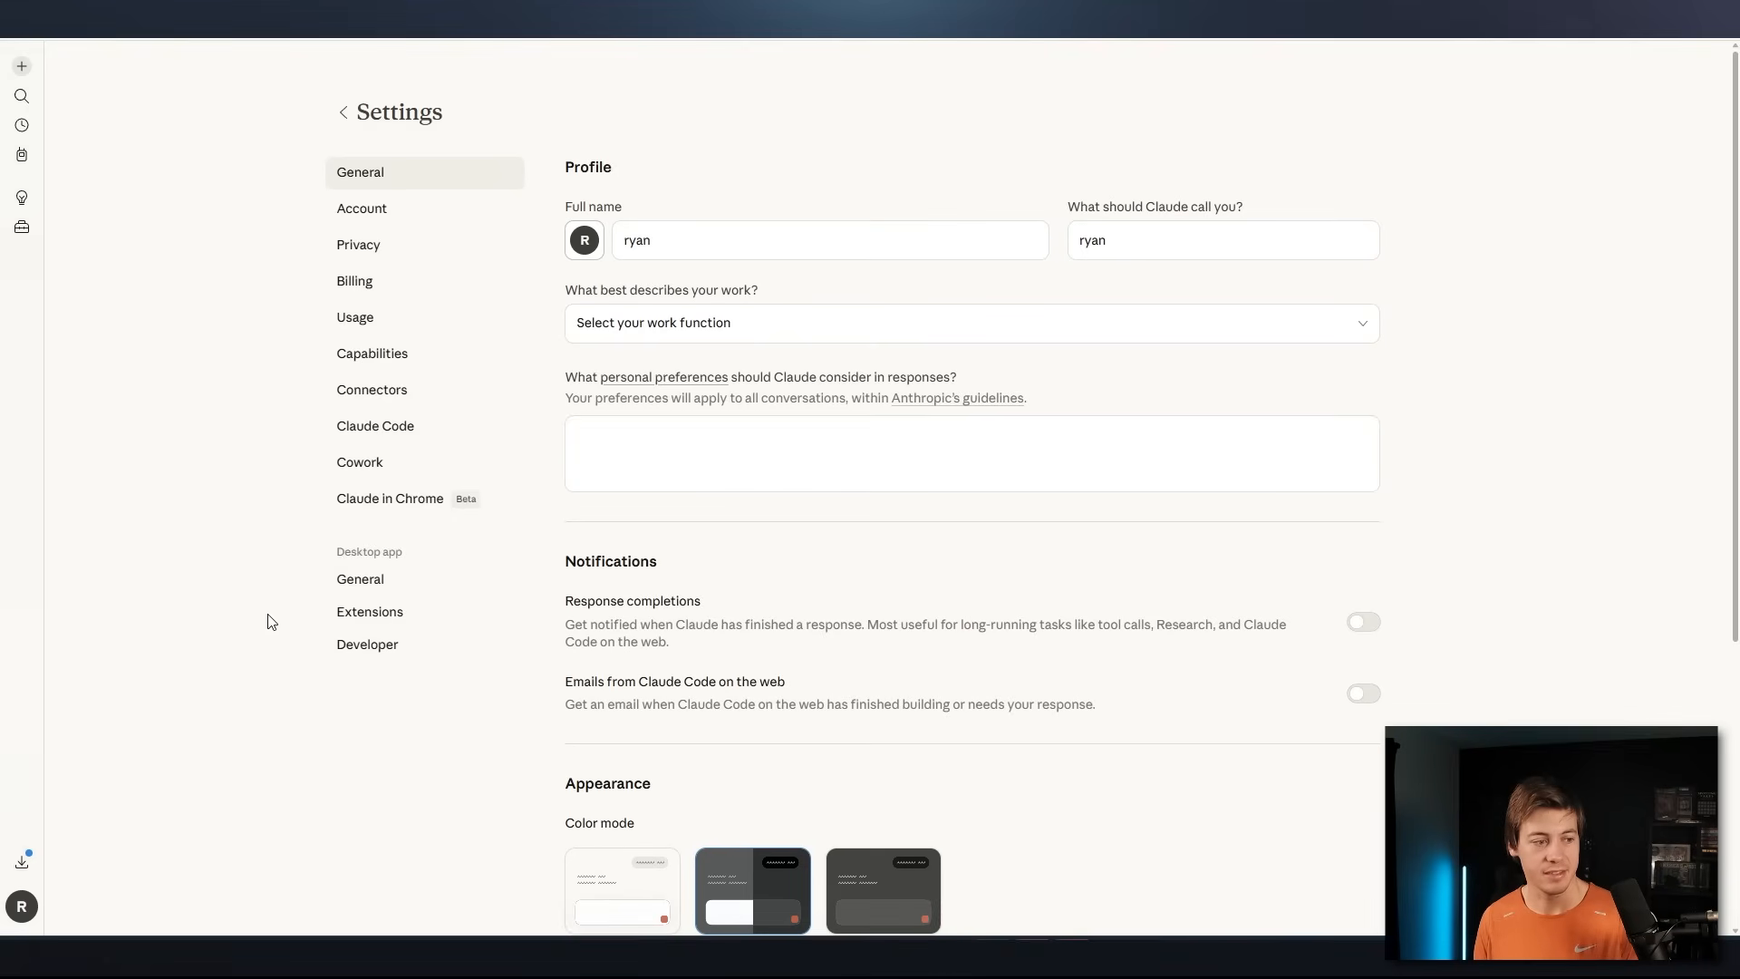